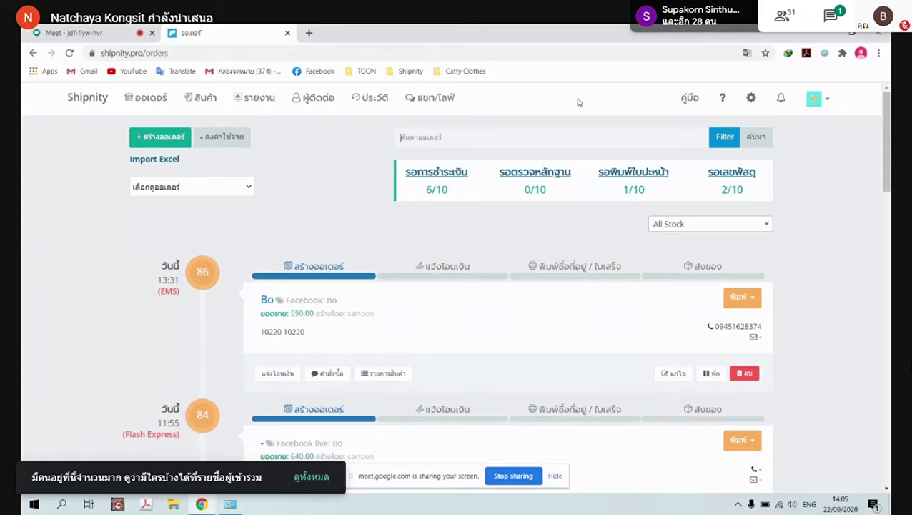
# Create a new user role named admin2 on the settings' user roles page
pyautogui.click(749, 100)
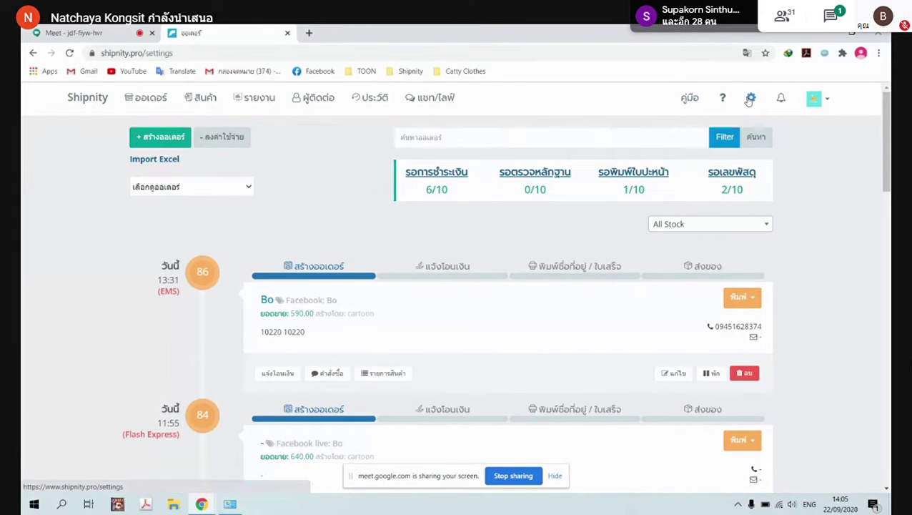
pyautogui.scroll(-5, 680, 207)
pyautogui.scroll(2, 654, 244)
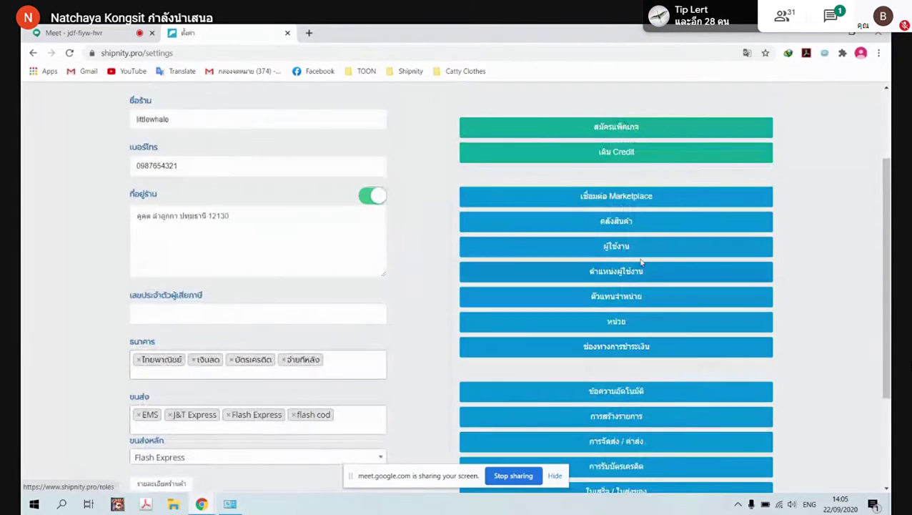
pyautogui.click(638, 272)
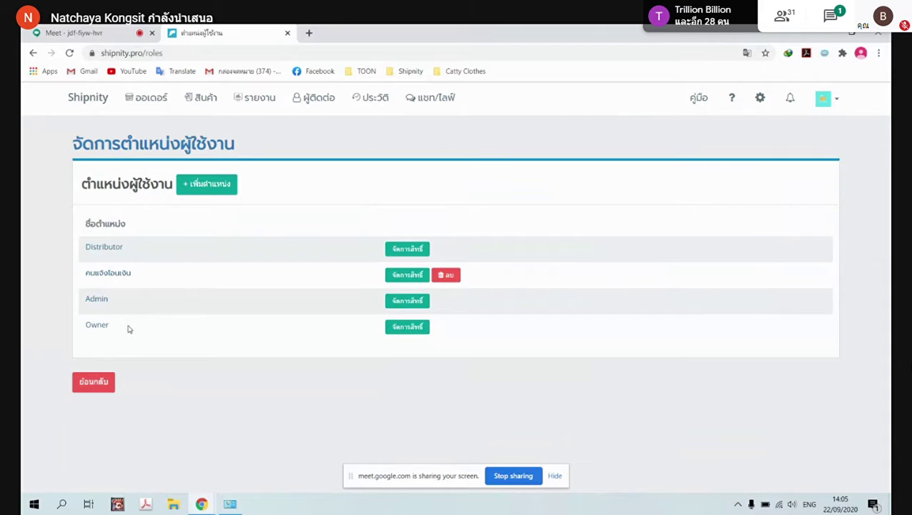
pyautogui.click(188, 186)
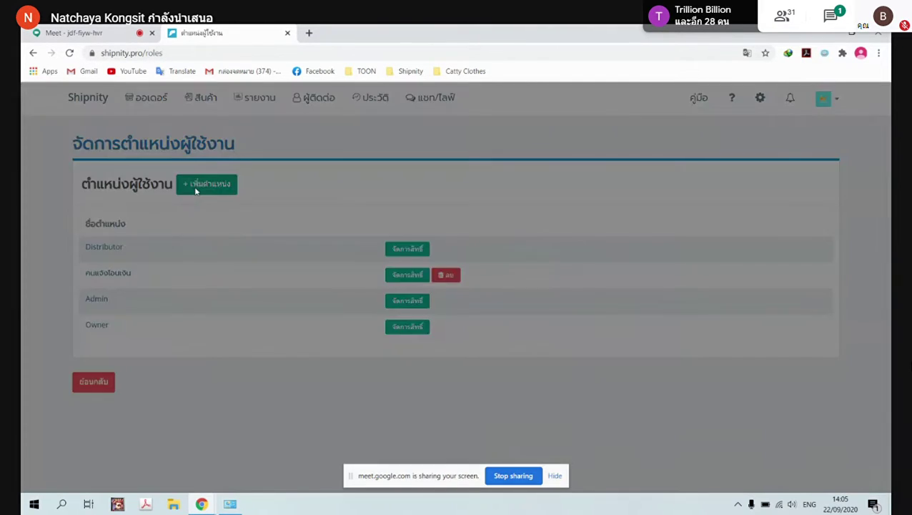
pyautogui.click(347, 167)
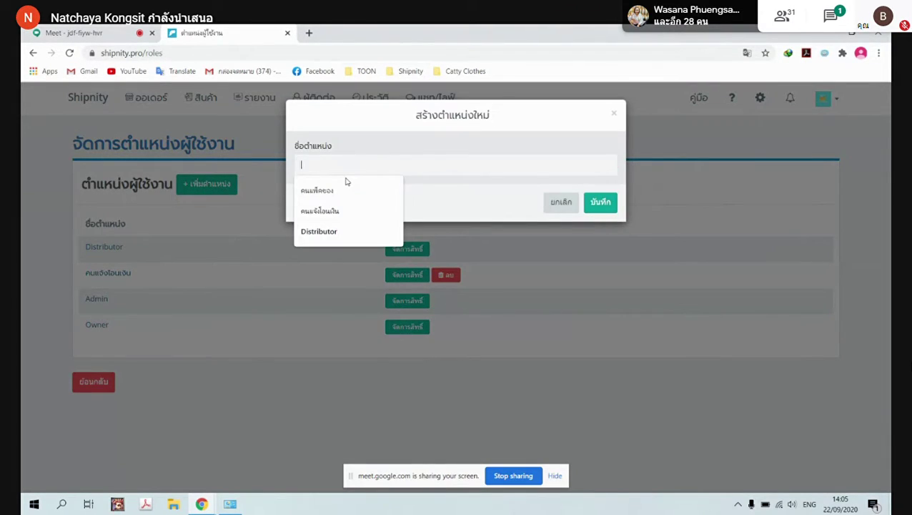
pyautogui.write('admin2')
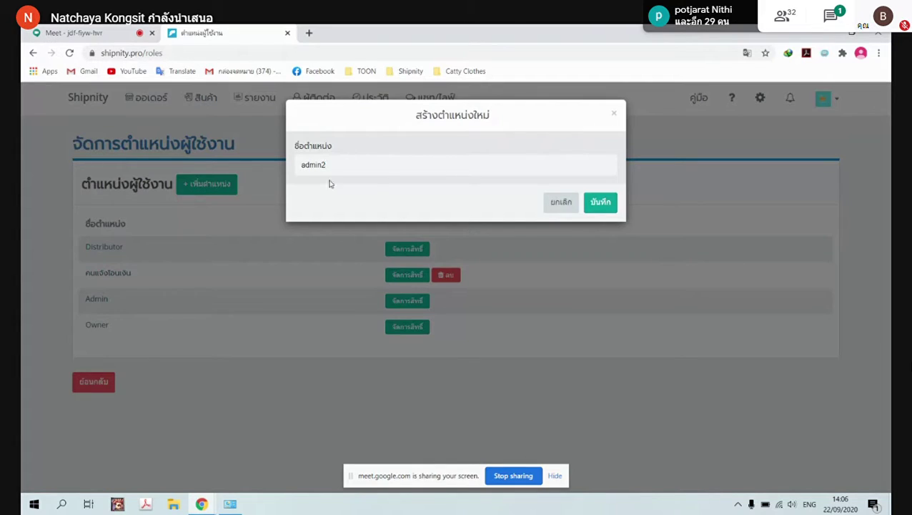
pyautogui.click(599, 205)
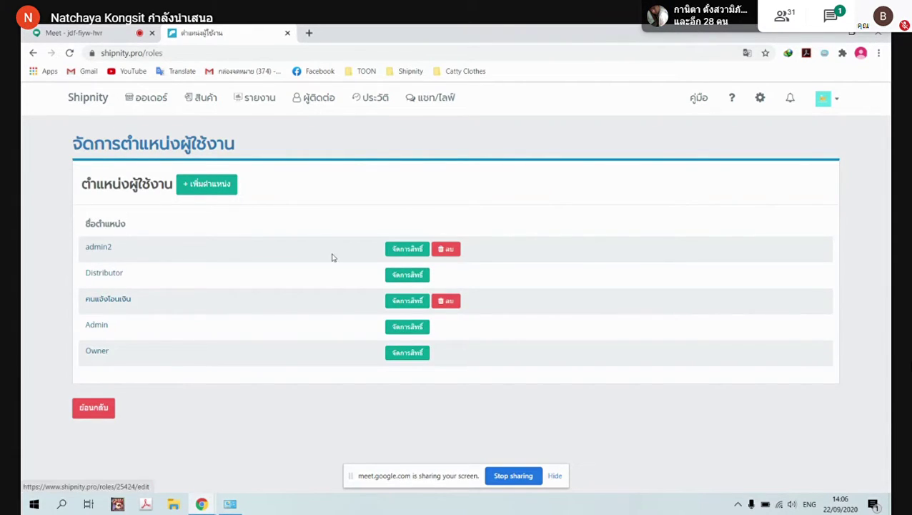
# Grant admin2 permission to edit orders and to accept or reject payment proofs
pyautogui.click(413, 252)
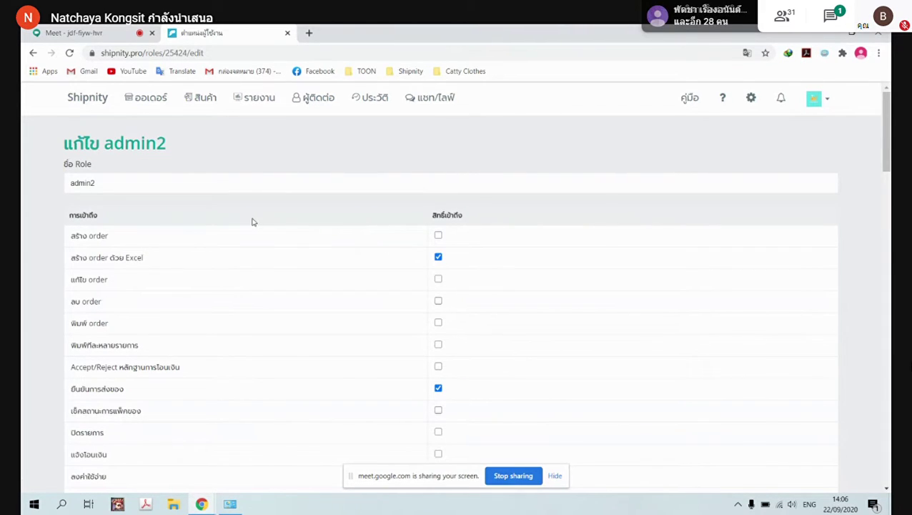
pyautogui.scroll(-2, 130, 154)
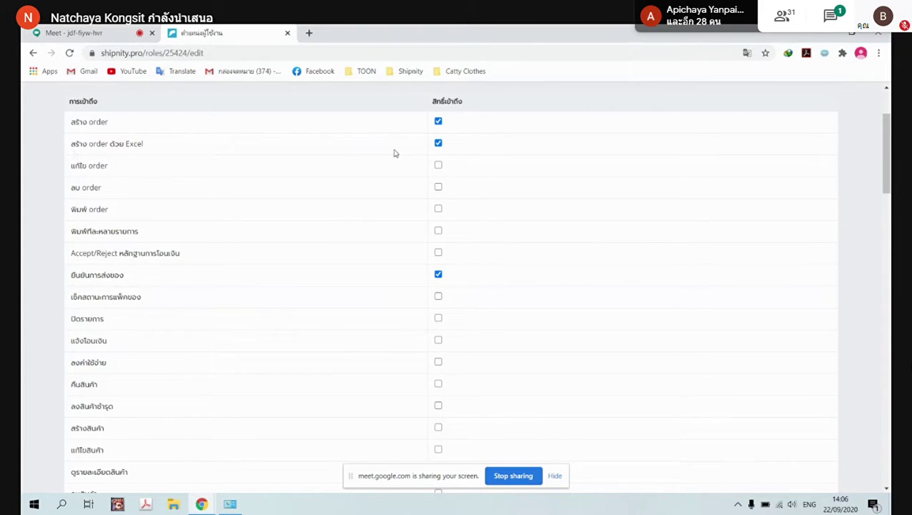
pyautogui.click(439, 167)
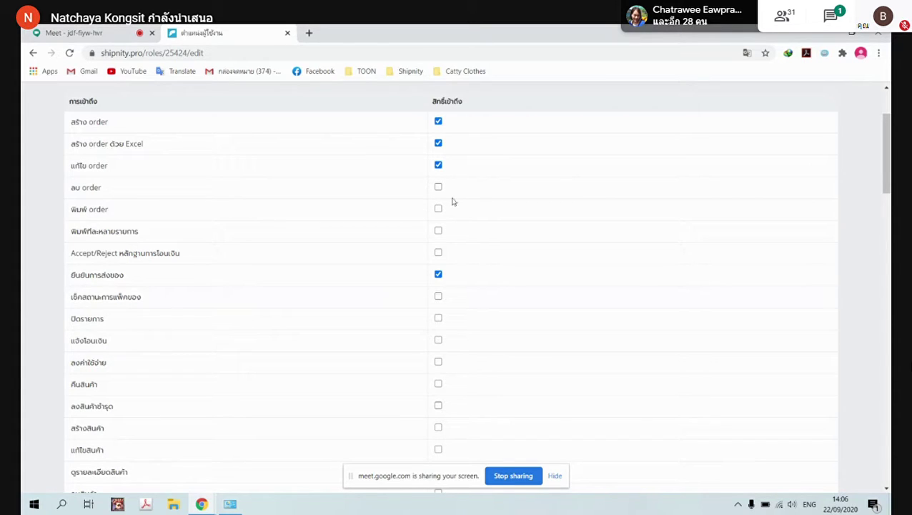
pyautogui.scroll(-2, 175, 227)
pyautogui.scroll(2, 183, 218)
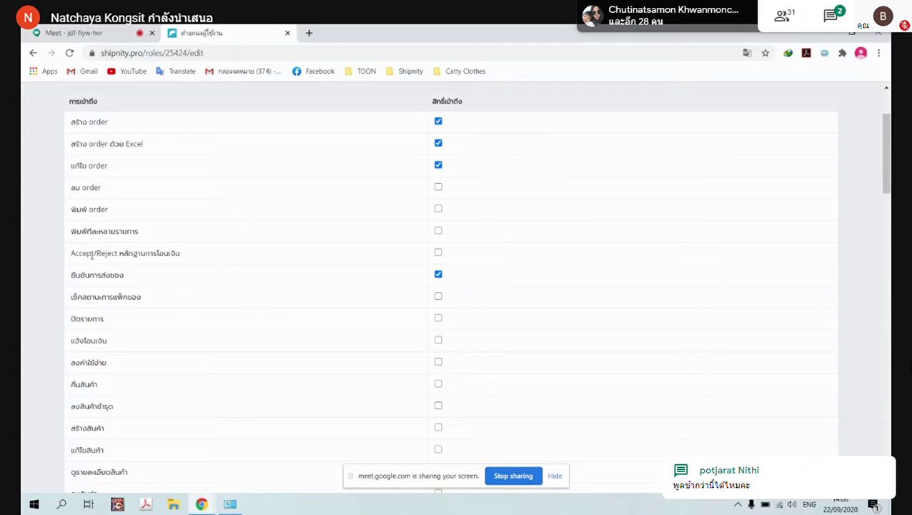
pyautogui.click(440, 256)
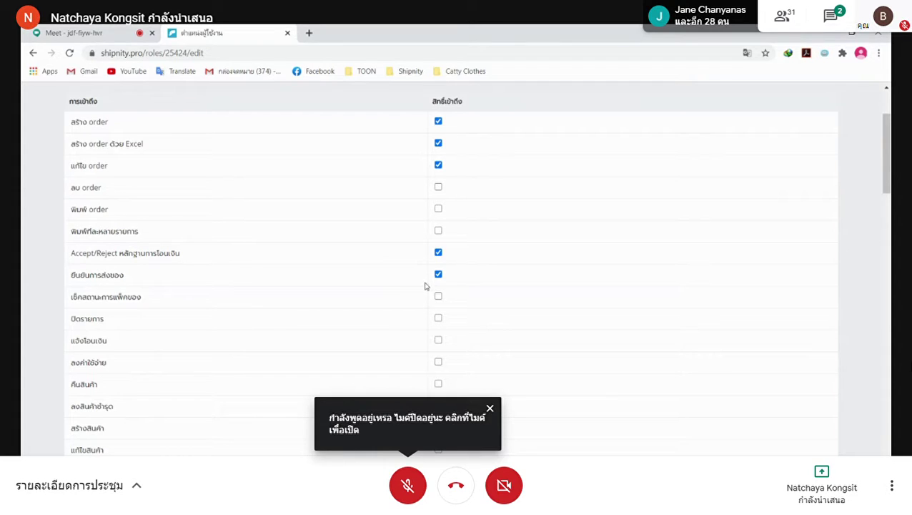
# Adjust one more permission further down the list and save admin2's permissions
pyautogui.scroll(-3, 209, 291)
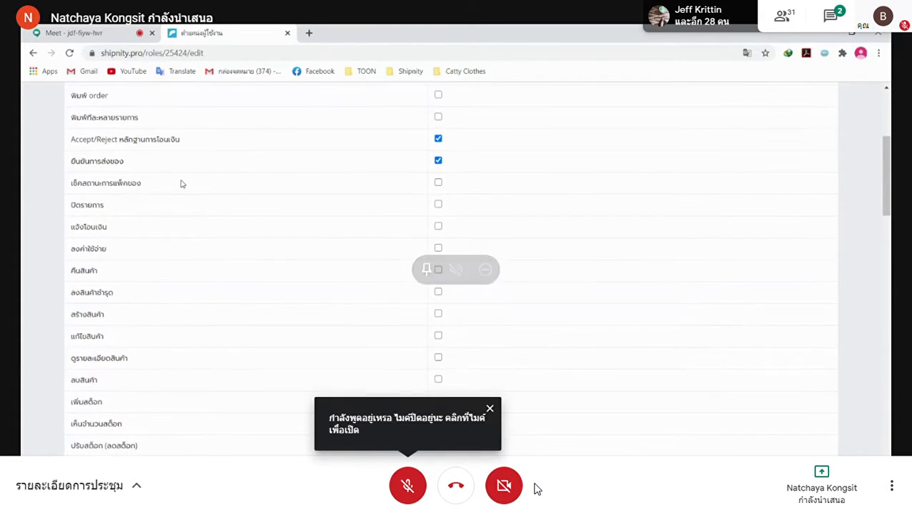
pyautogui.click(491, 410)
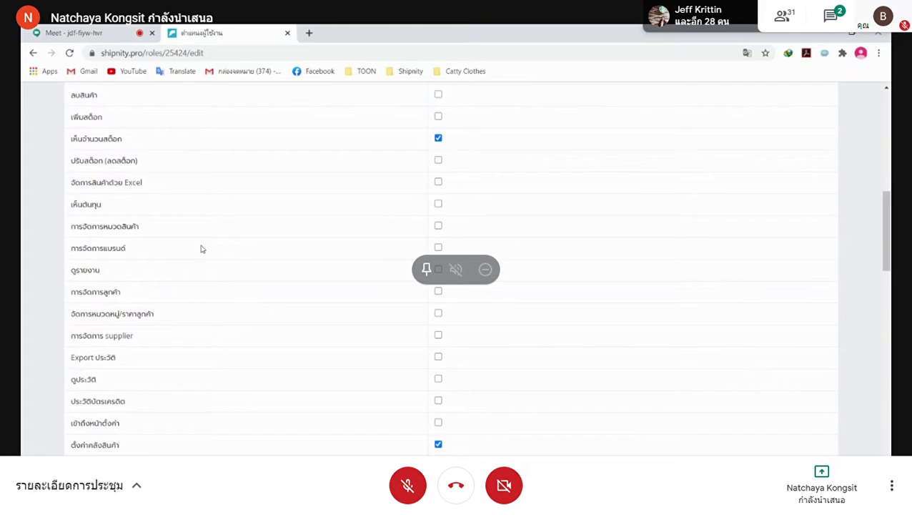
pyautogui.scroll(2, 214, 272)
pyautogui.scroll(-5, 214, 250)
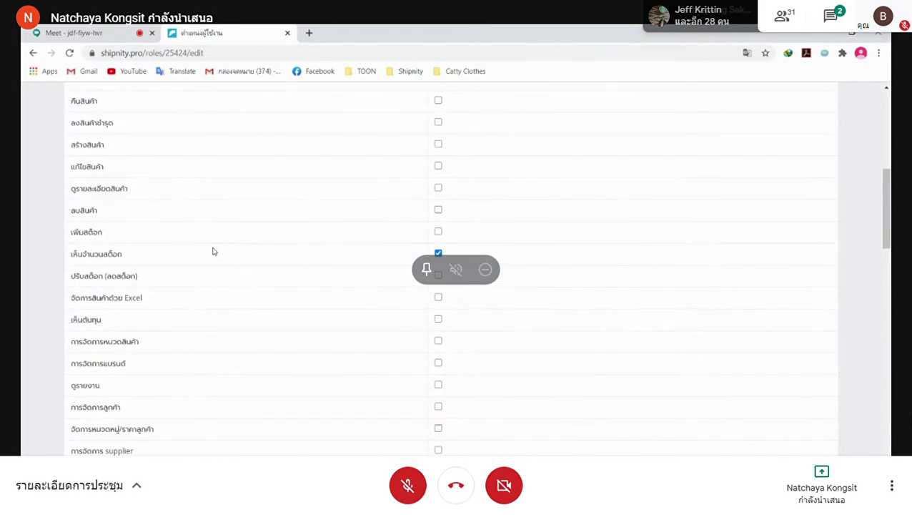
pyautogui.scroll(-5, 213, 251)
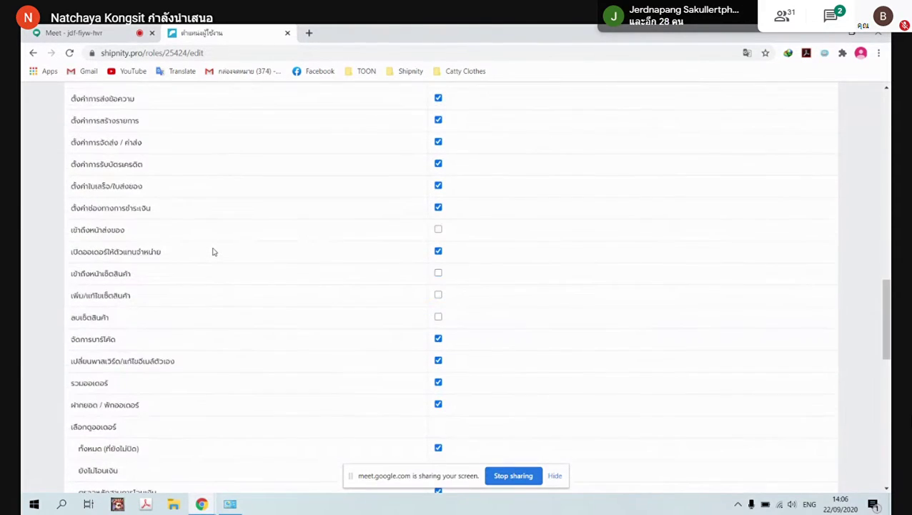
pyautogui.scroll(-15, 212, 251)
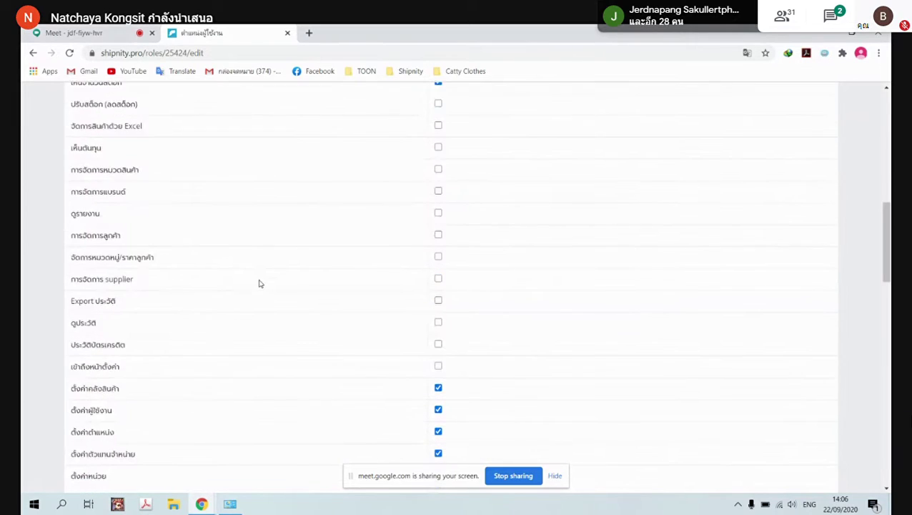
pyautogui.press('Home')
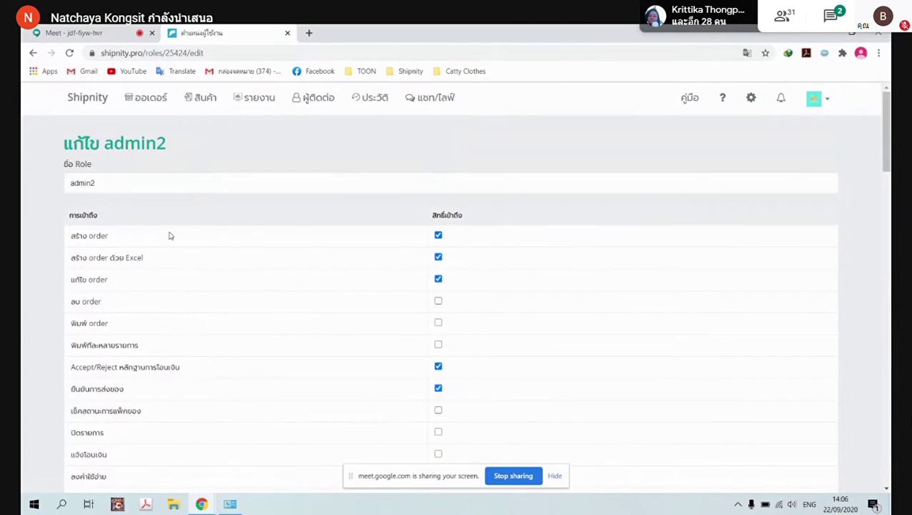
pyautogui.scroll(-20, 362, 279)
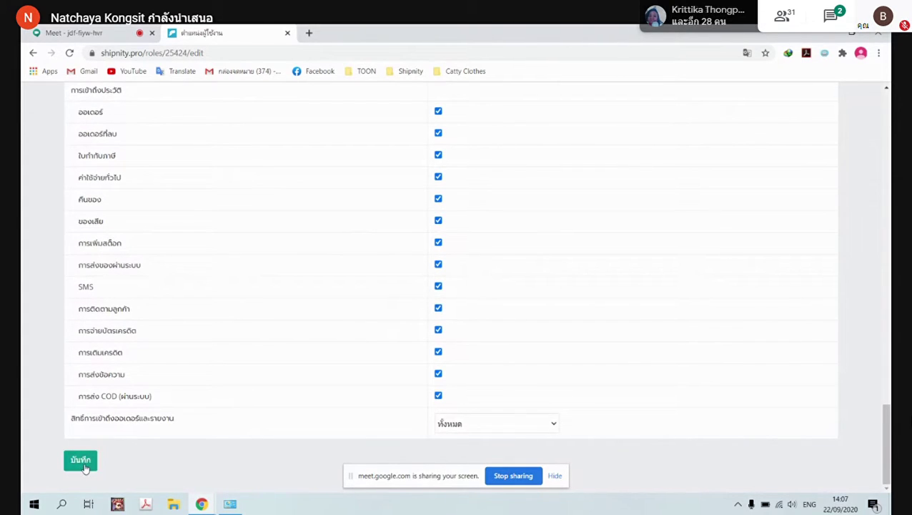
pyautogui.click(82, 462)
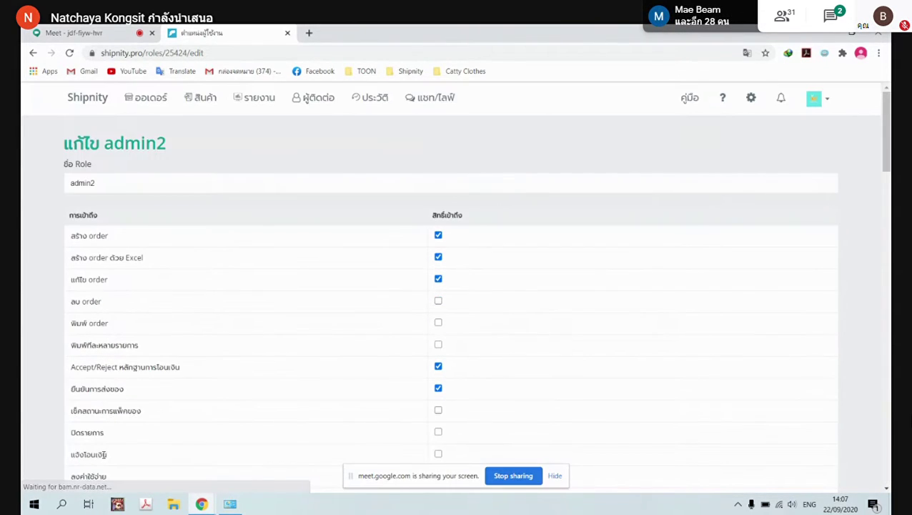
# Go to the shop's user management page from the settings
pyautogui.click(751, 100)
pyautogui.click(607, 387)
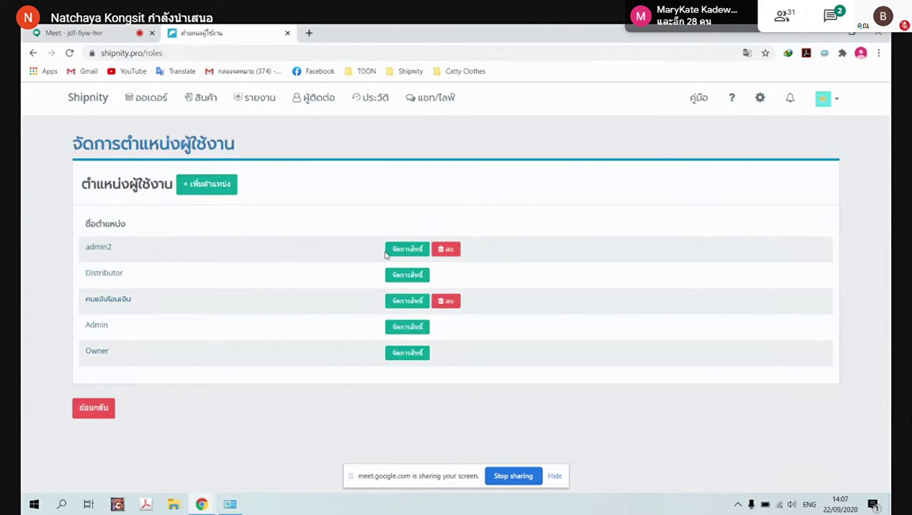
pyautogui.click(762, 100)
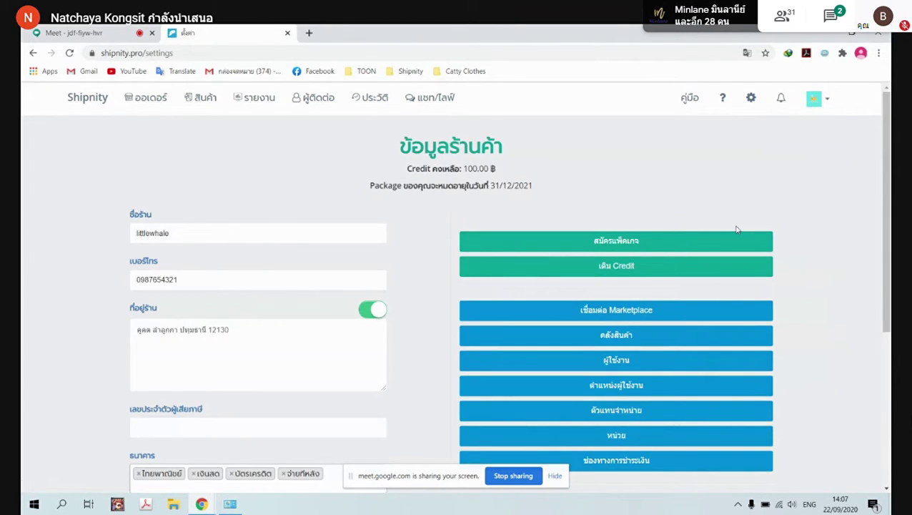
pyautogui.click(625, 363)
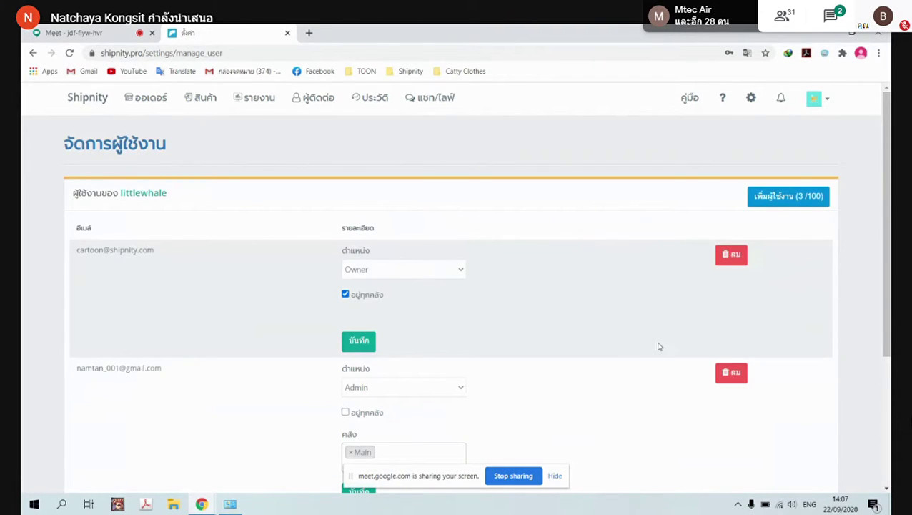
# Add a new user with an edited e-mail address and a new password, creating the account
pyautogui.click(801, 203)
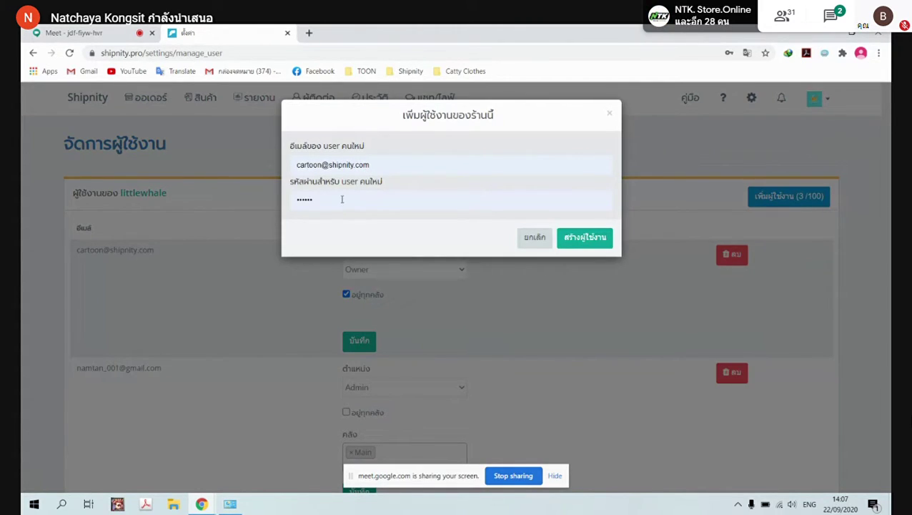
pyautogui.click(378, 163)
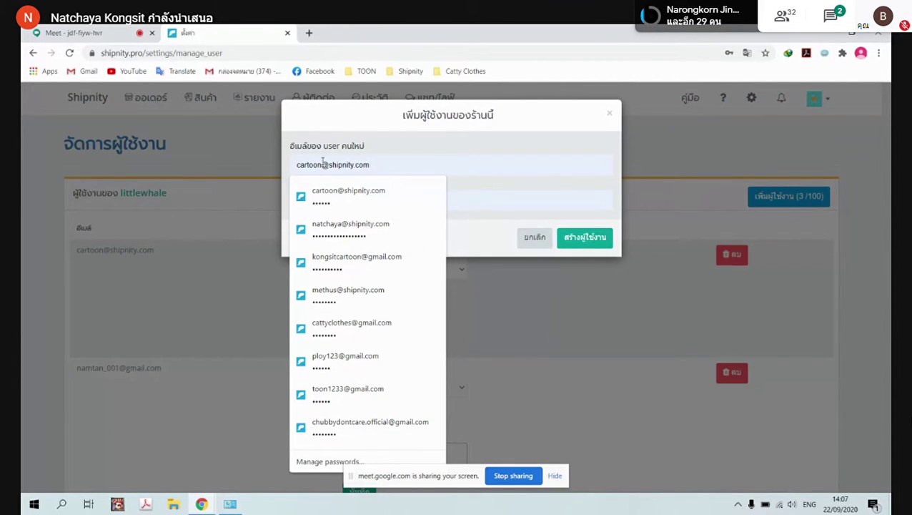
pyautogui.click(426, 200)
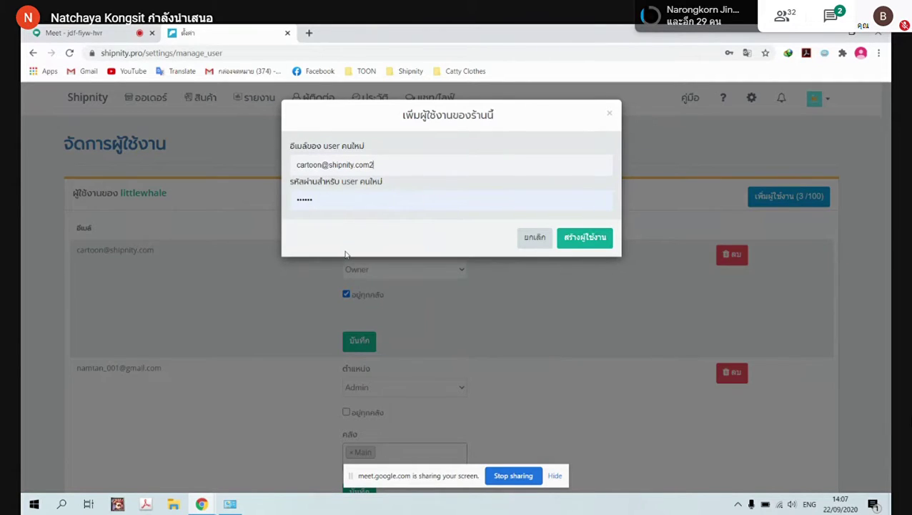
pyautogui.click(379, 164)
pyautogui.press('BackSpace')
pyautogui.doubleClick(318, 166)
pyautogui.click(321, 165)
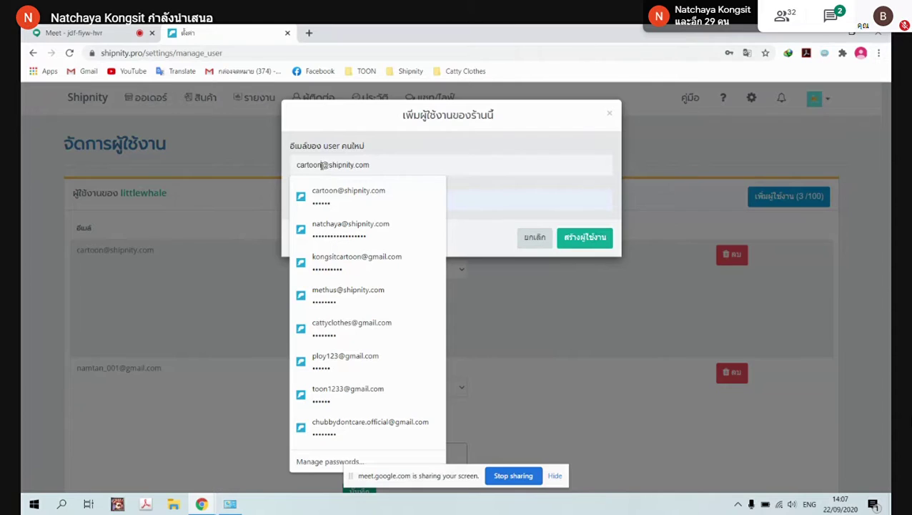
pyautogui.write('2')
pyautogui.press('Tab')
pyautogui.press('BackSpace')
pyautogui.write('1234')
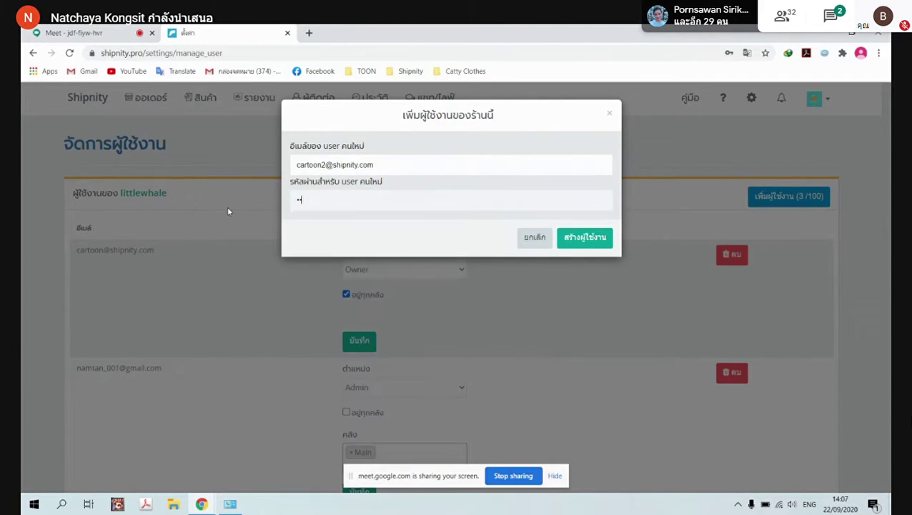
pyautogui.click(581, 230)
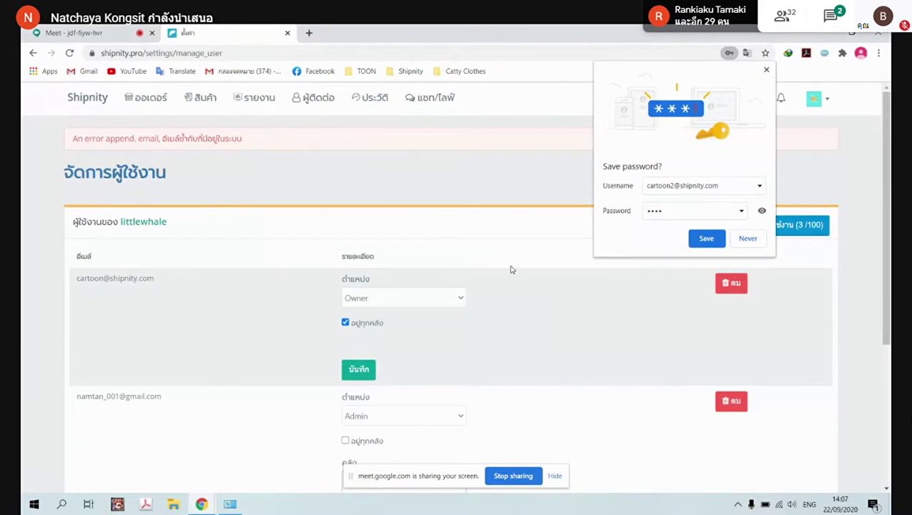
pyautogui.click(767, 70)
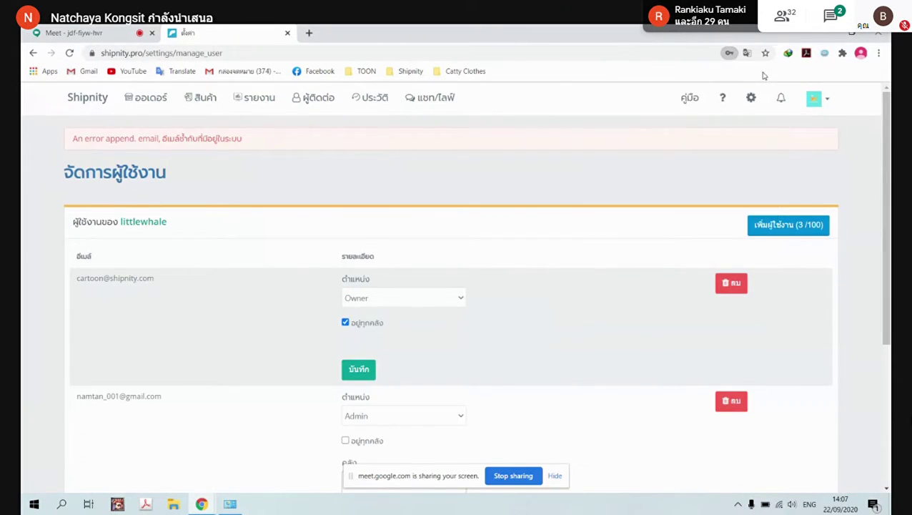
# Add another user with a modified e-mail and a replaced password, creating that account too
pyautogui.click(786, 224)
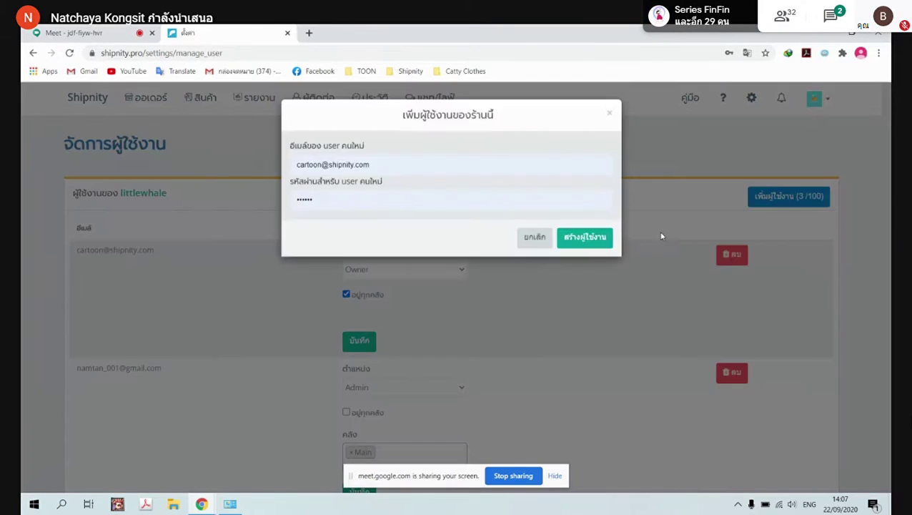
pyautogui.click(323, 165)
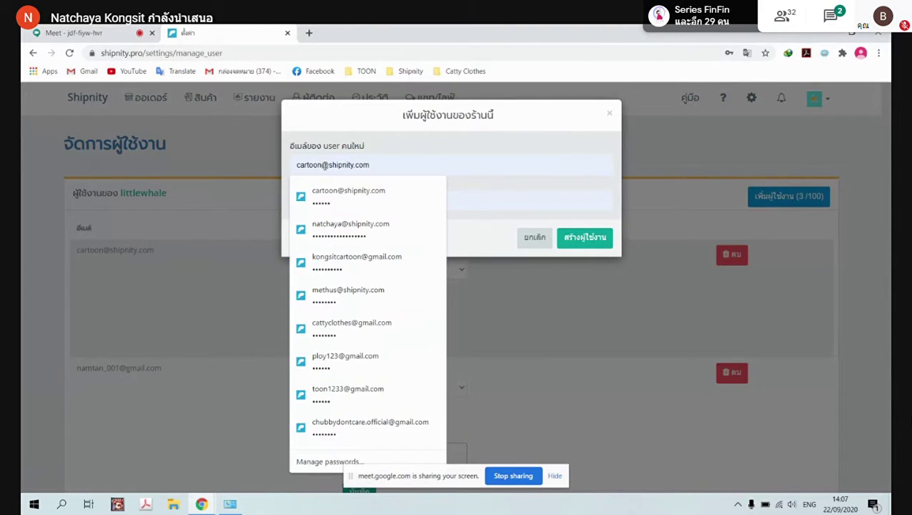
pyautogui.write('01')
pyautogui.click(462, 206)
pyautogui.hotkey('ctrl', 'a')
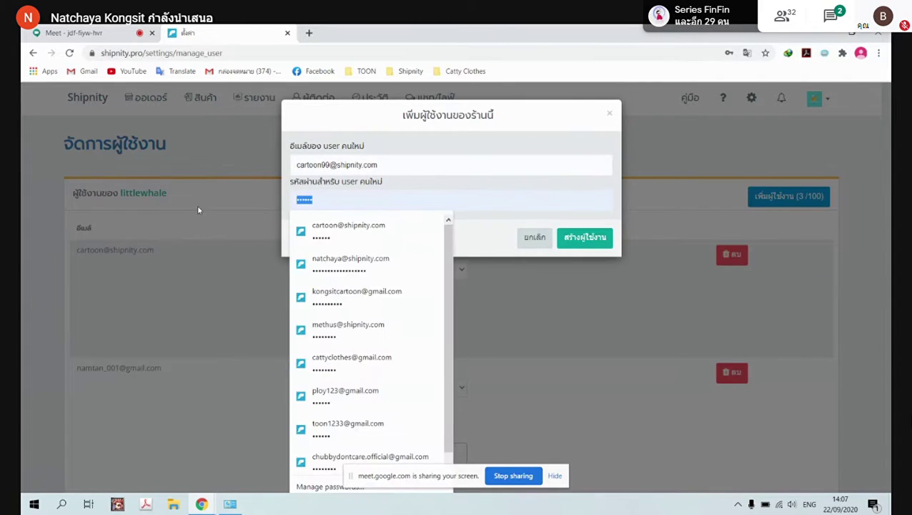
pyautogui.press('BackSpace')
pyautogui.write('123')
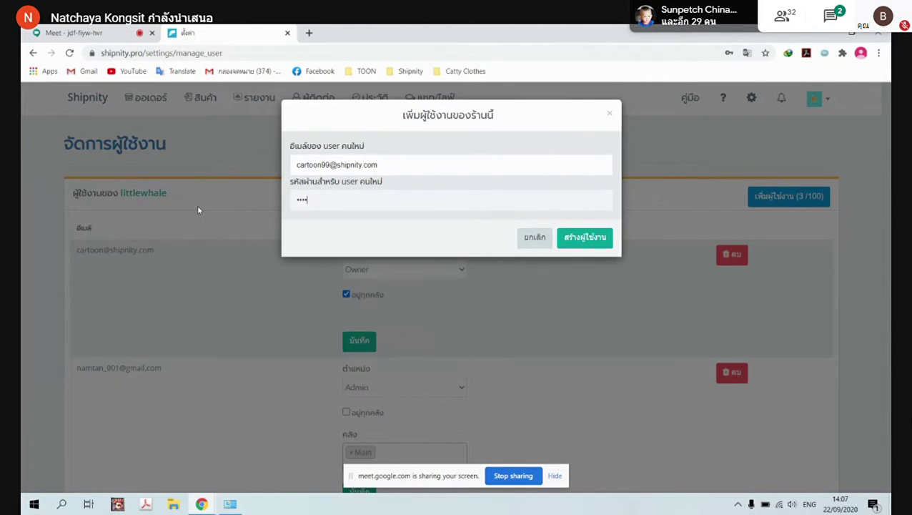
pyautogui.click(570, 235)
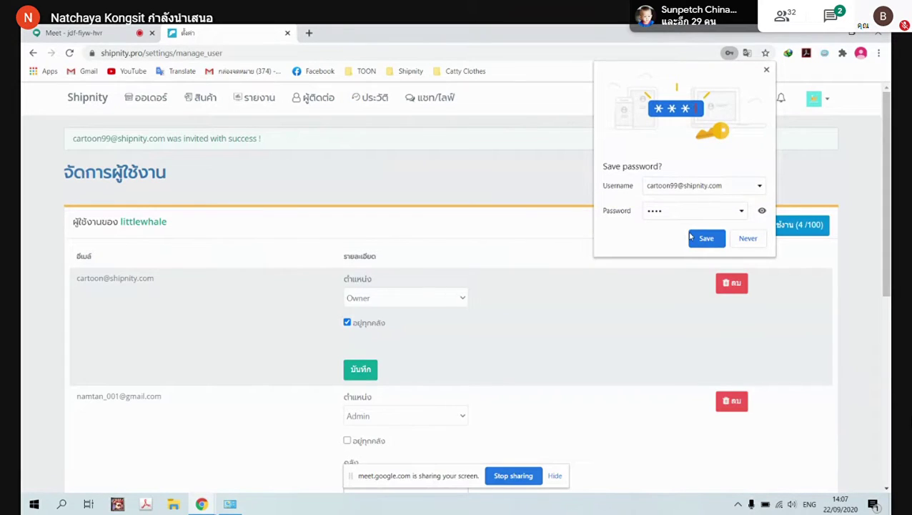
pyautogui.click(714, 242)
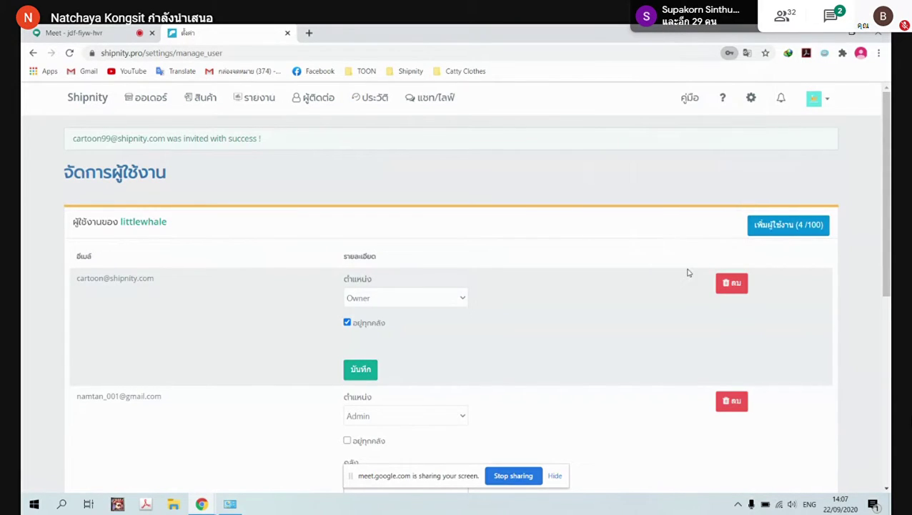
# Give the newly invited user the admin2 position with the Main warehouse and save it
pyautogui.scroll(-5, 224, 286)
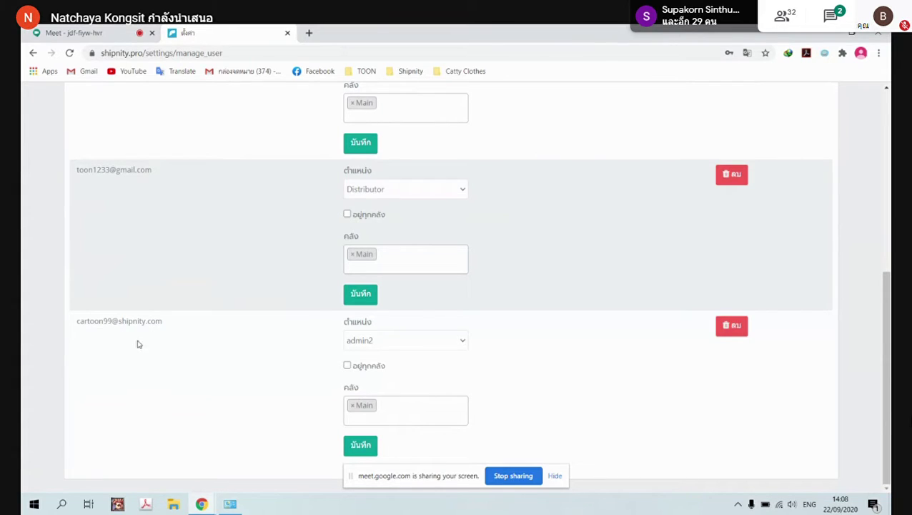
pyautogui.click(461, 341)
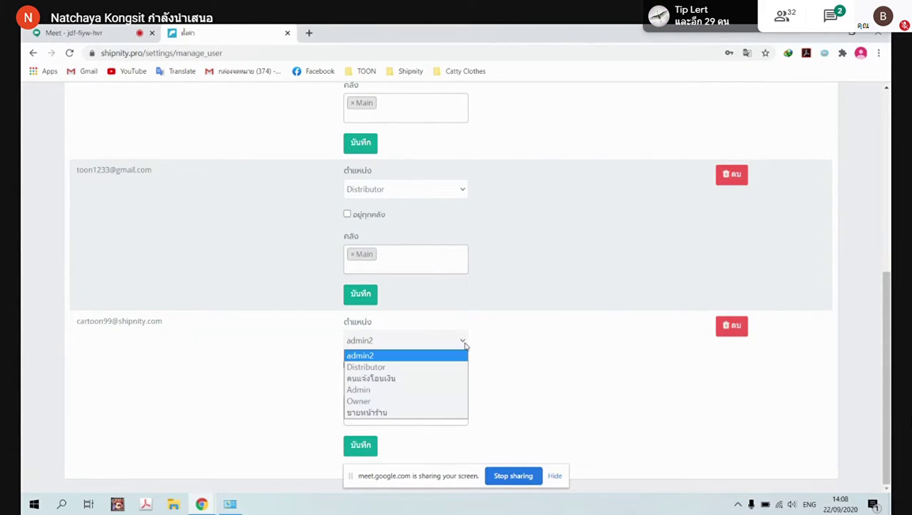
pyautogui.click(428, 356)
pyautogui.click(462, 342)
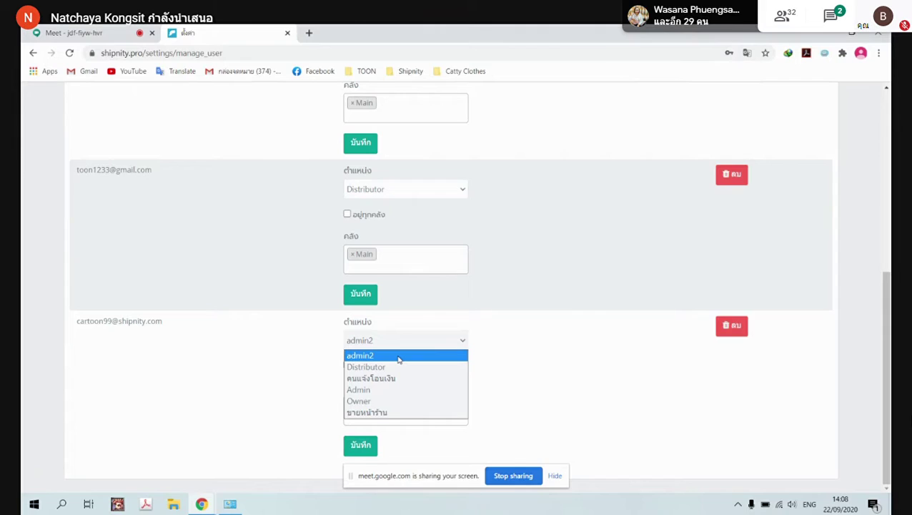
pyautogui.click(398, 356)
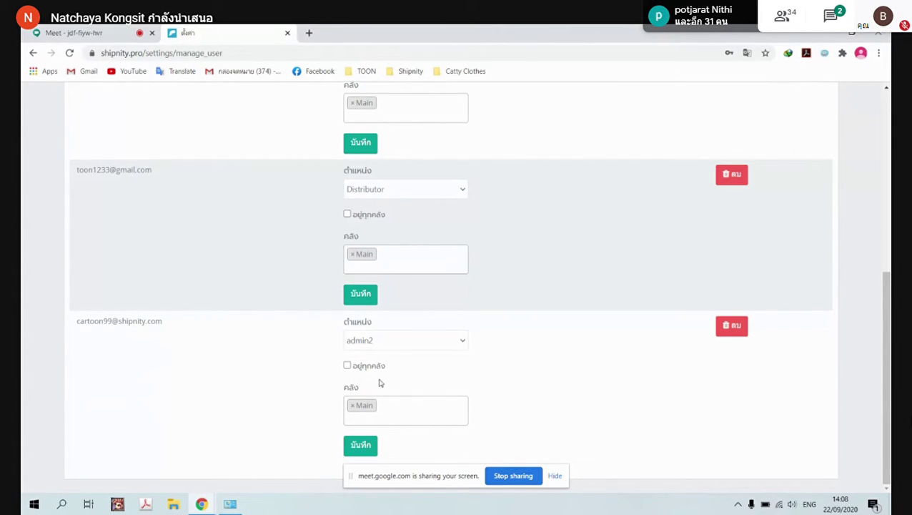
pyautogui.click(366, 445)
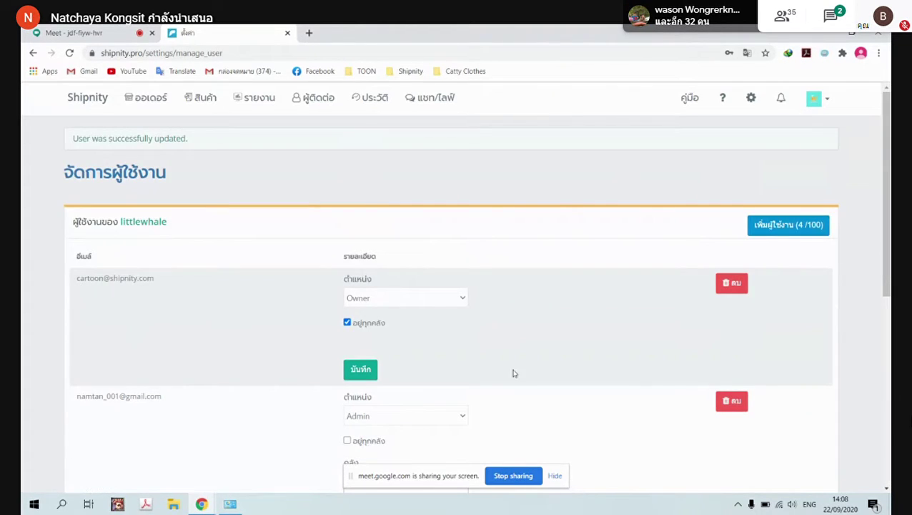
pyautogui.scroll(-5, 554, 328)
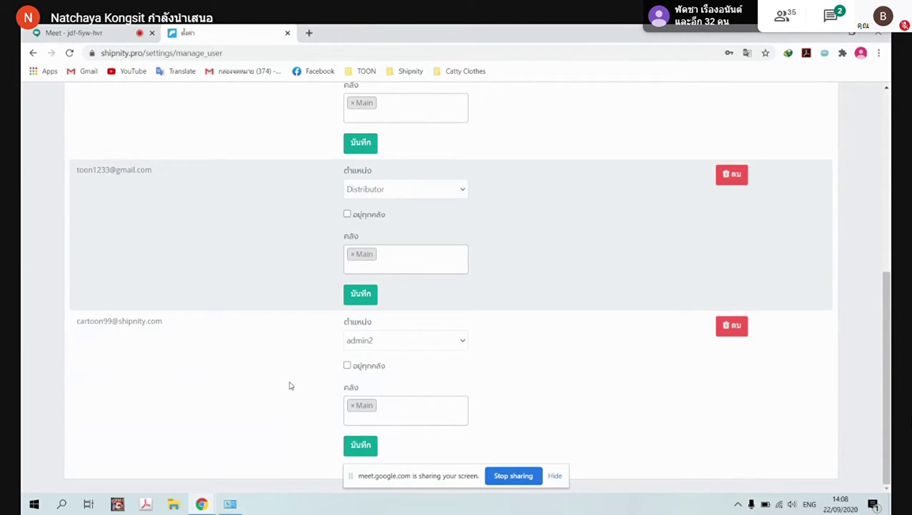
pyautogui.scroll(10, 552, 375)
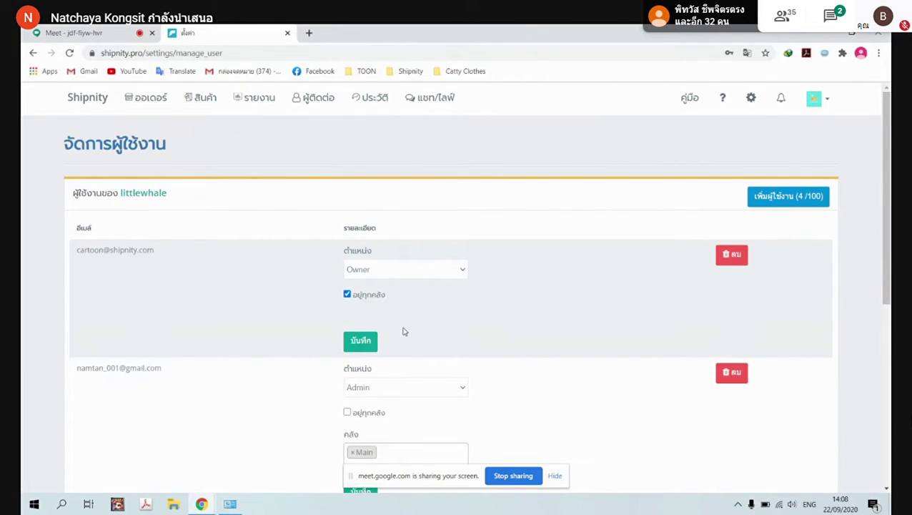
pyautogui.scroll(-10, 389, 322)
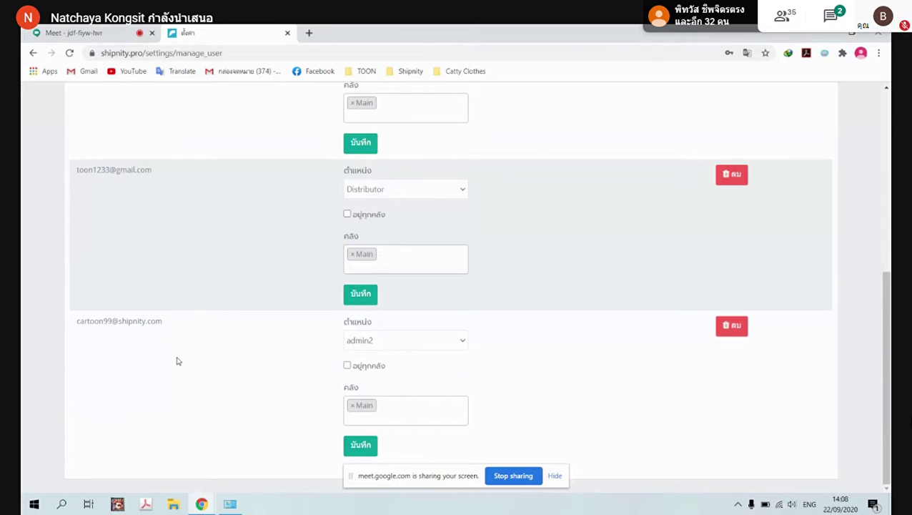
pyautogui.scroll(10, 178, 361)
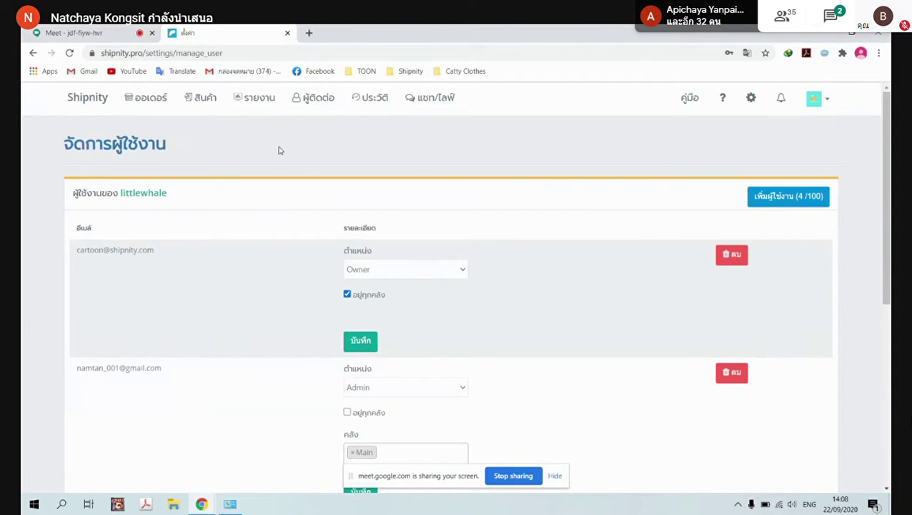
# Open the users report under Reports and review this month's per-user orders and sales
pyautogui.click(261, 102)
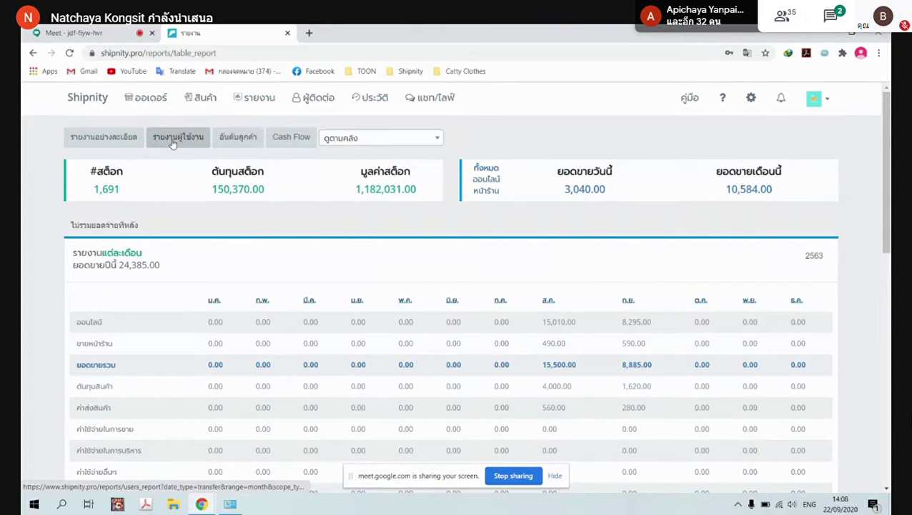
pyautogui.click(172, 144)
pyautogui.scroll(-3, 278, 251)
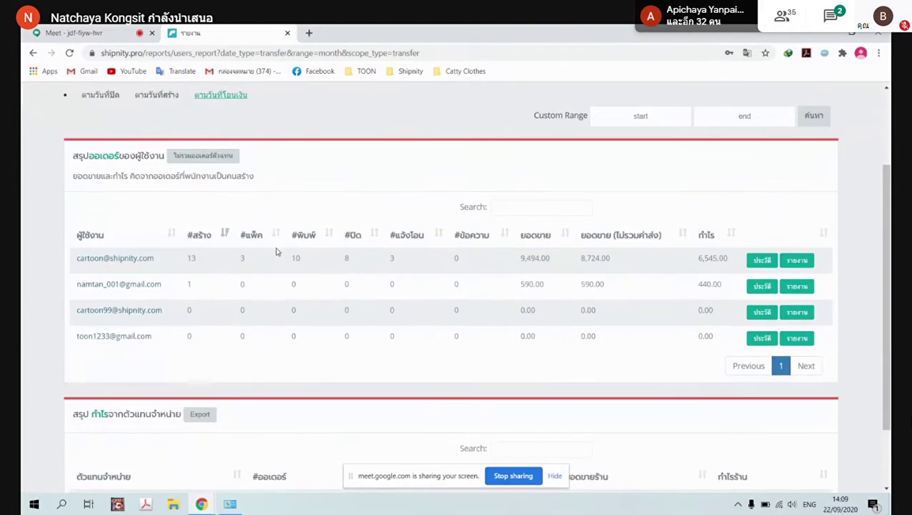
pyautogui.scroll(-2, 151, 312)
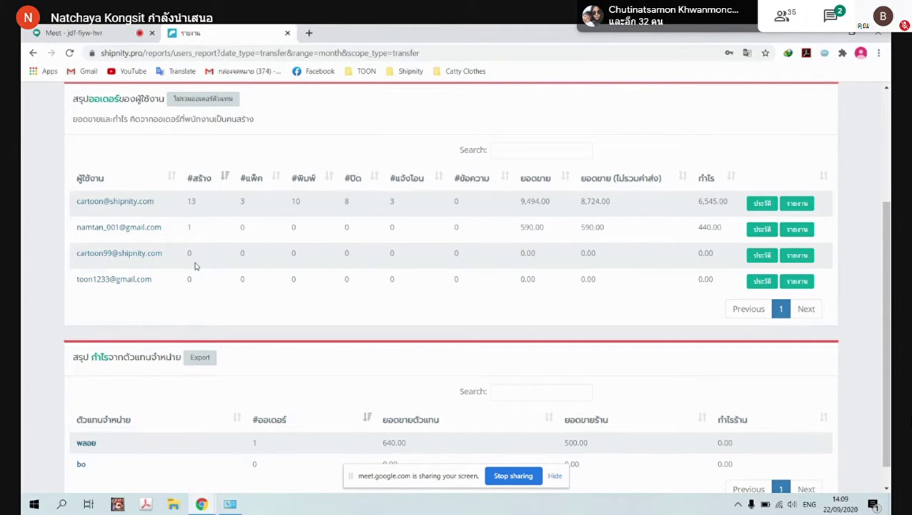
pyautogui.scroll(3, 369, 318)
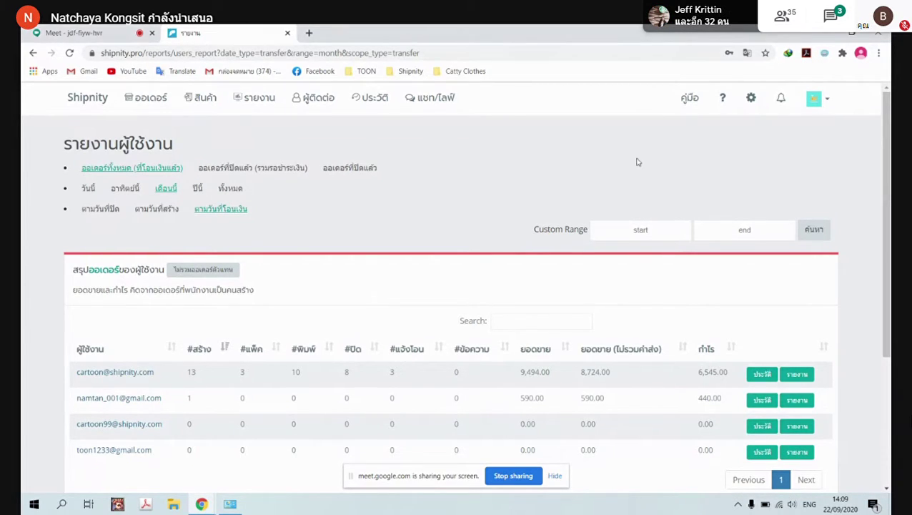
# Select กสิกร in the shop settings' bank list and save the settings
pyautogui.click(751, 97)
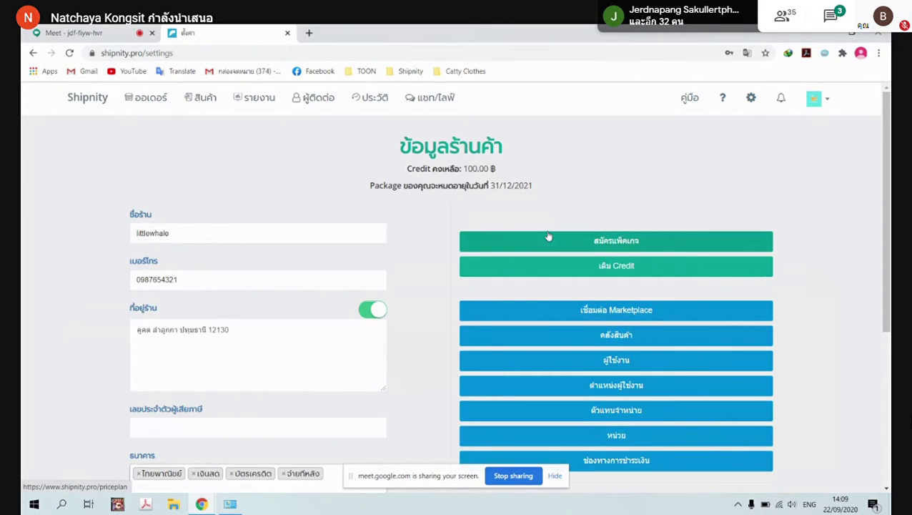
pyautogui.scroll(-3, 548, 236)
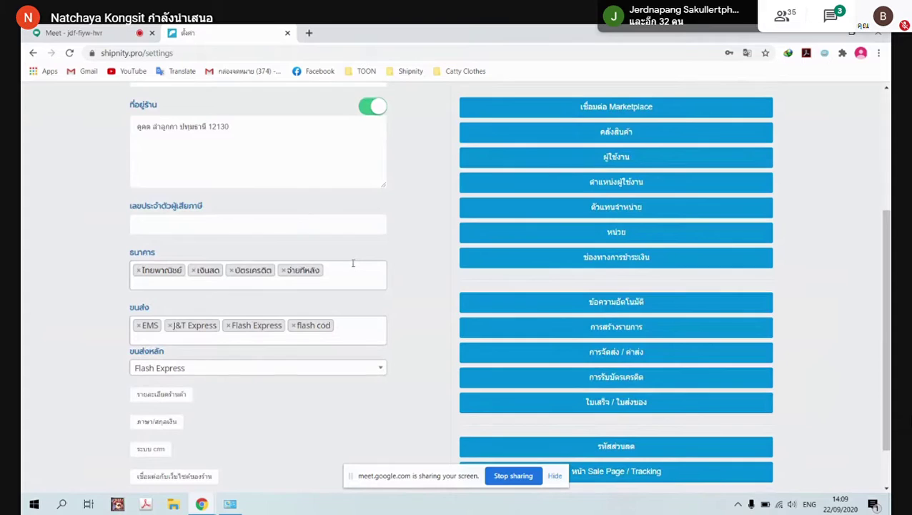
pyautogui.scroll(3, 381, 285)
pyautogui.scroll(-3, 406, 289)
pyautogui.scroll(3, 249, 253)
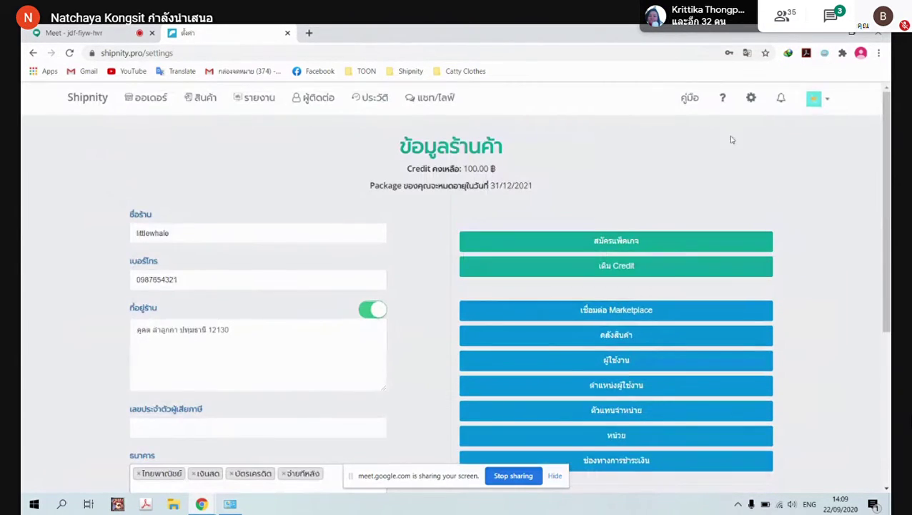
pyautogui.scroll(-2, 328, 324)
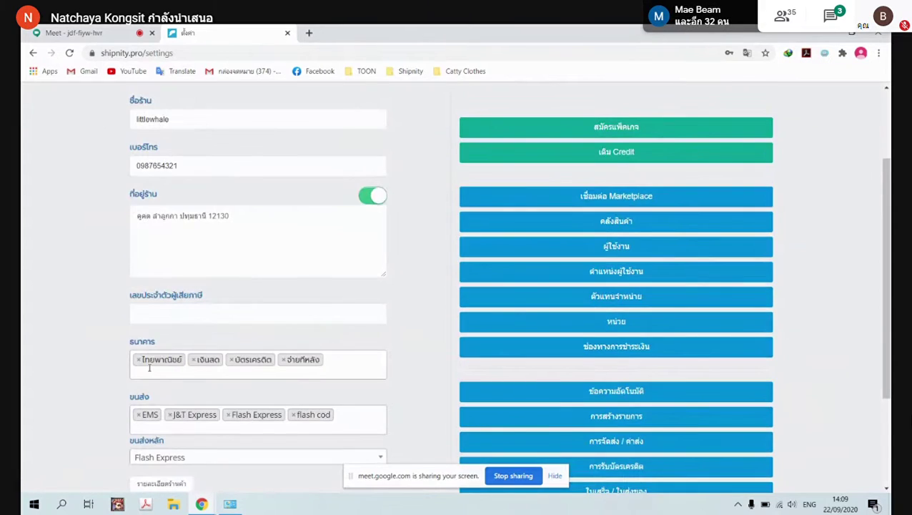
pyautogui.scroll(-2, 146, 356)
pyautogui.click(340, 246)
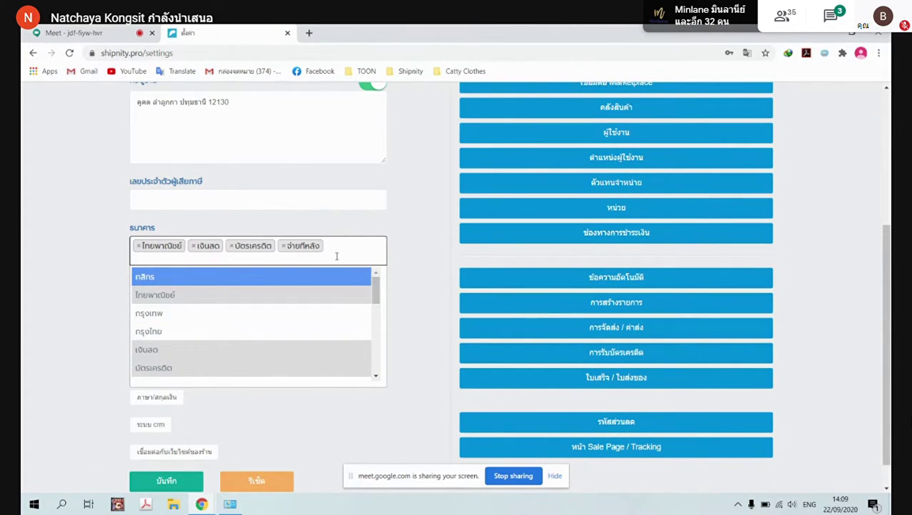
pyautogui.click(170, 278)
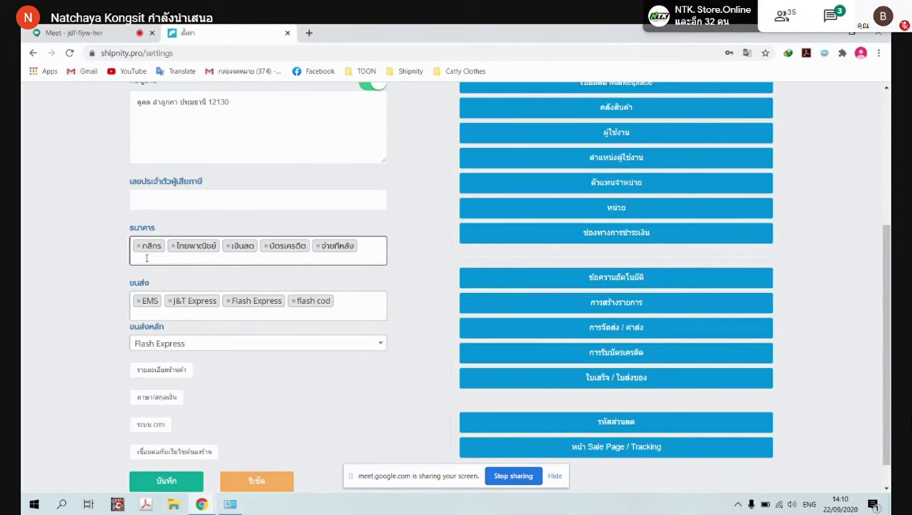
pyautogui.scroll(-1, 158, 436)
pyautogui.click(160, 446)
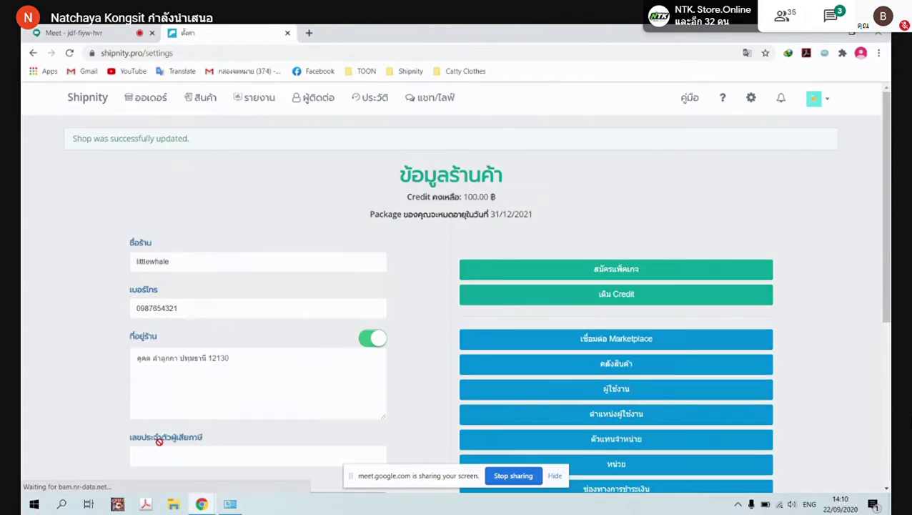
pyautogui.scroll(-1, 423, 376)
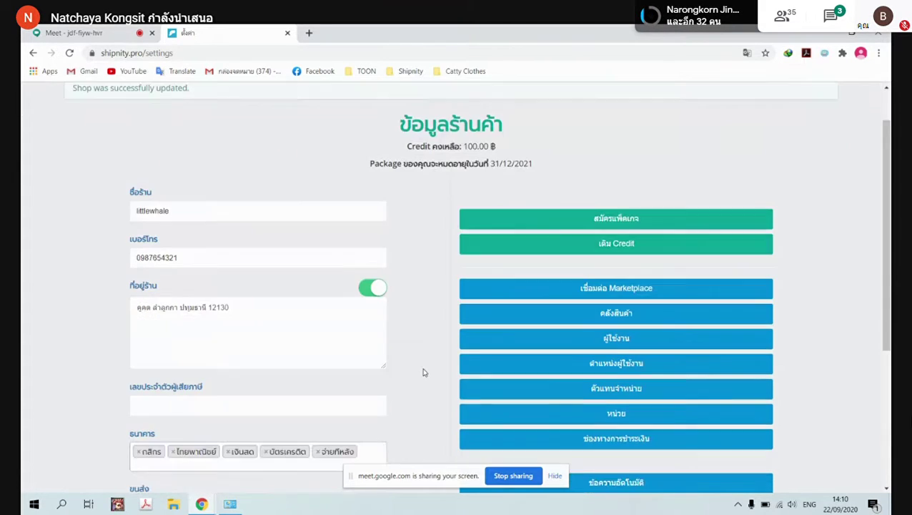
pyautogui.scroll(-1, 423, 376)
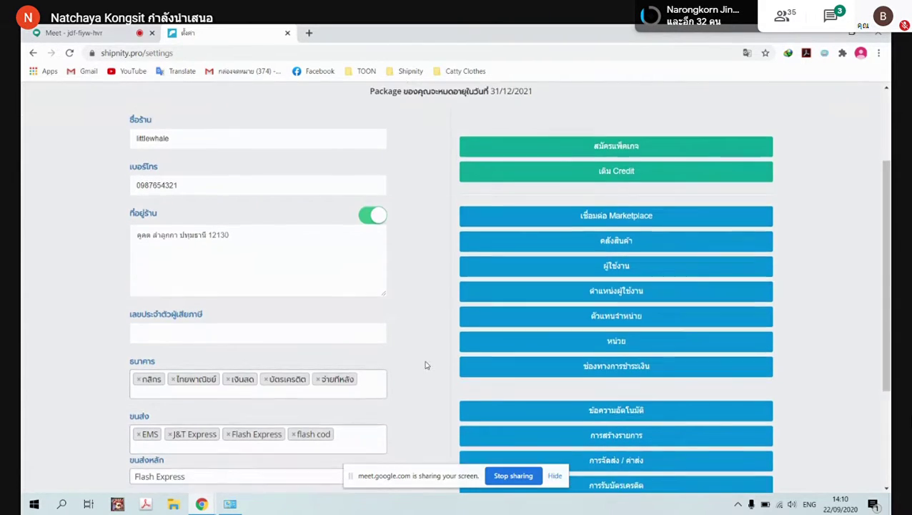
pyautogui.scroll(-3, 173, 254)
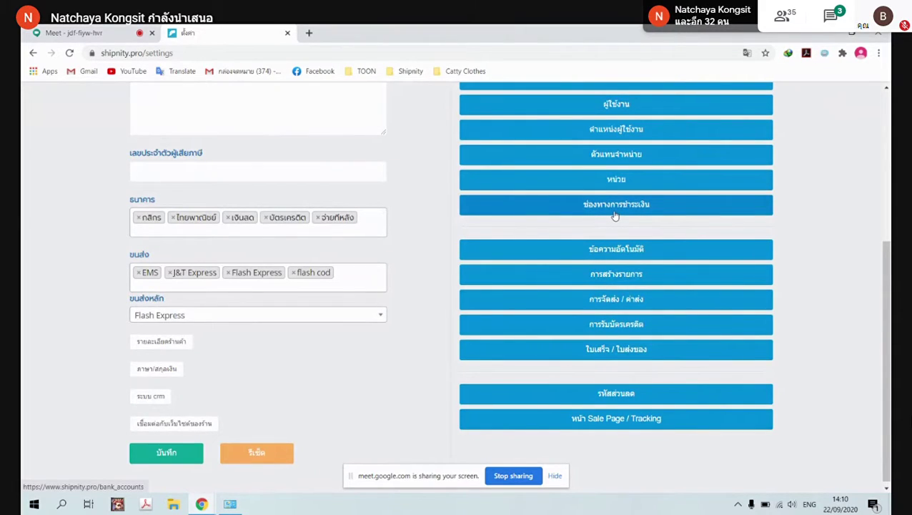
# Start a new กสิกร bank account and fill the holder's name, changing (scb) to (กสิกร)
pyautogui.click(615, 213)
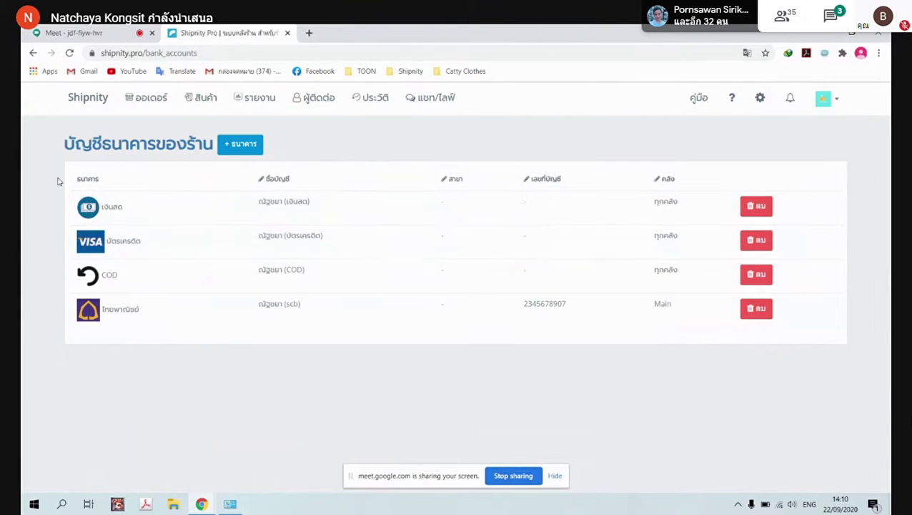
pyautogui.click(247, 149)
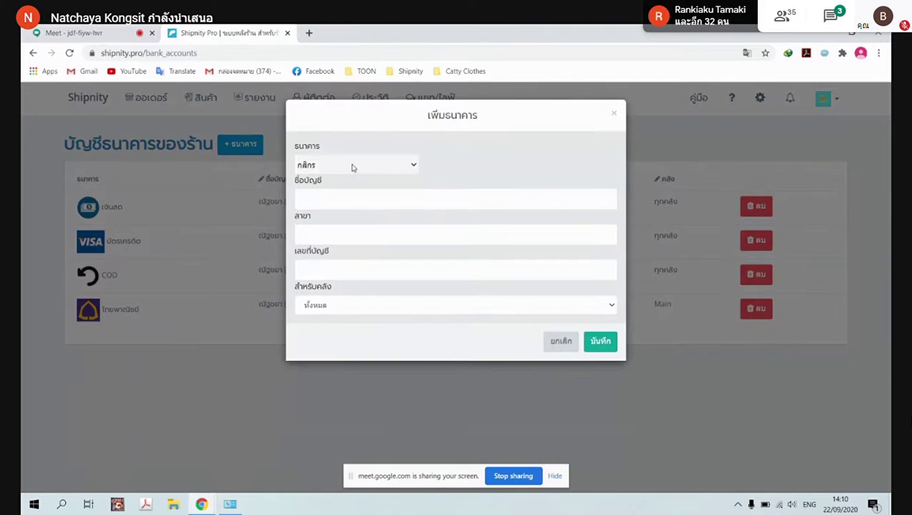
pyautogui.click(358, 169)
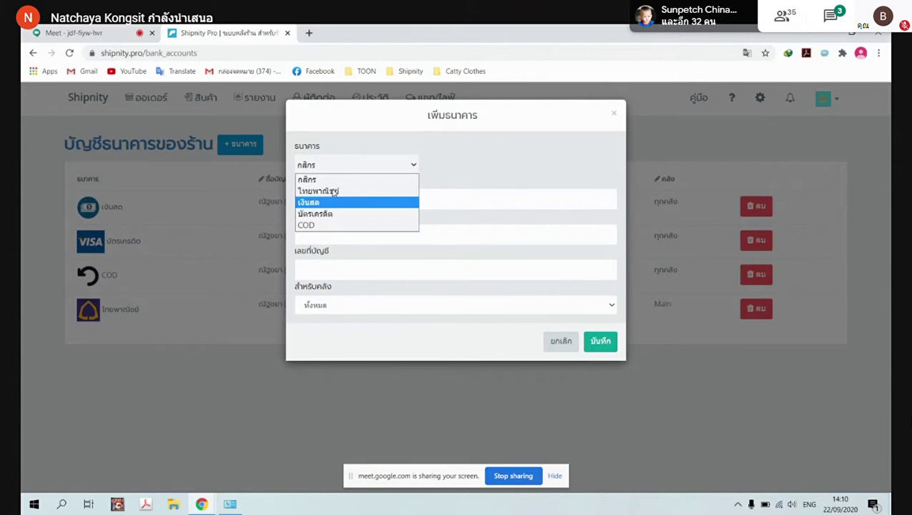
pyautogui.click(328, 180)
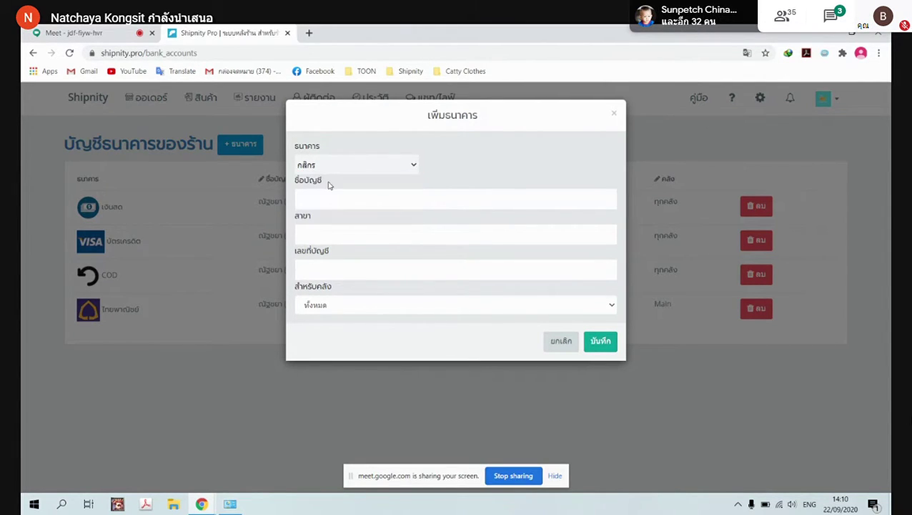
pyautogui.click(357, 200)
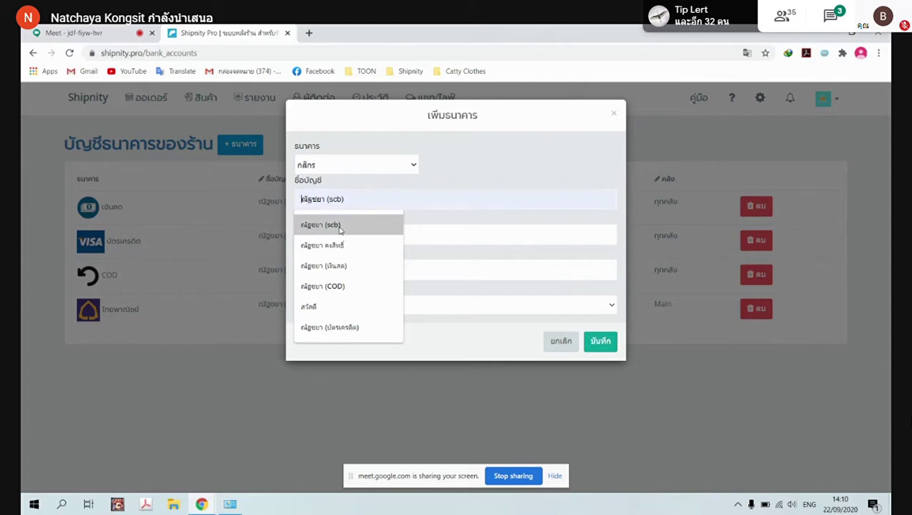
pyautogui.click(341, 227)
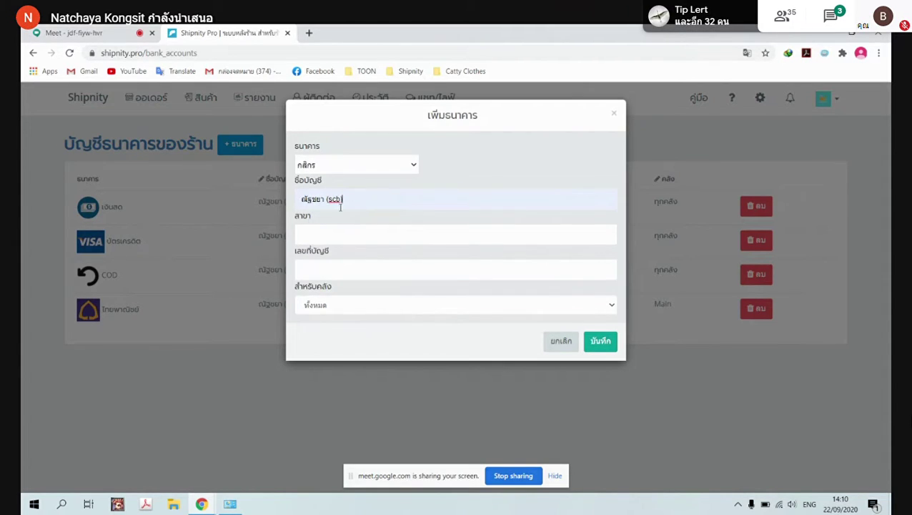
pyautogui.press('BackSpace')
pyautogui.press('BackSpace')
pyautogui.press('BackSpace')
pyautogui.press('BackSpace')
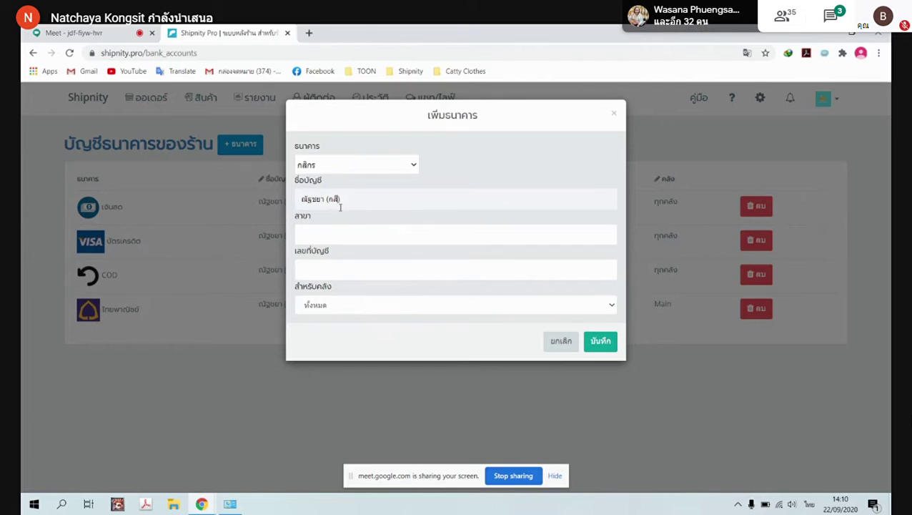
# Enter พญาไท as the branch name, correcting the mistyped characters
pyautogui.click(354, 239)
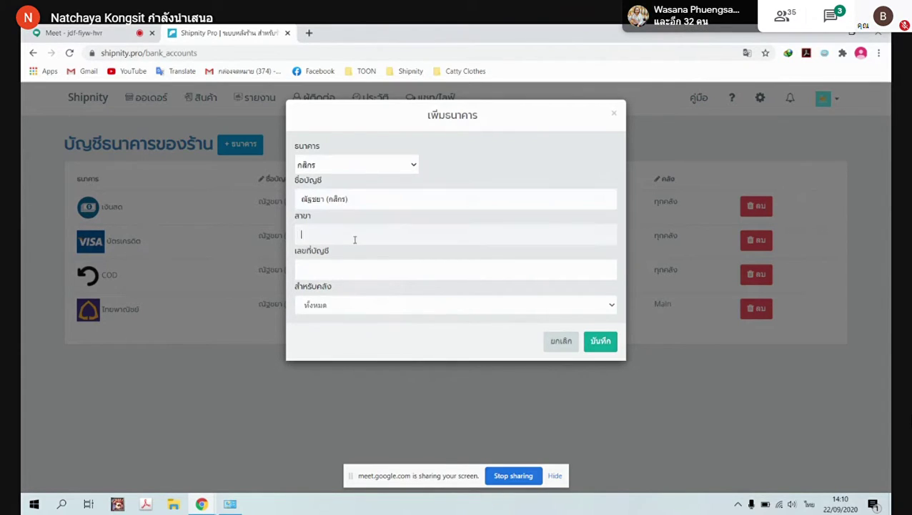
pyautogui.write('หขหฟ่ฟ่ฟ่ฟ่ฟ่ฟ่ฟ่')
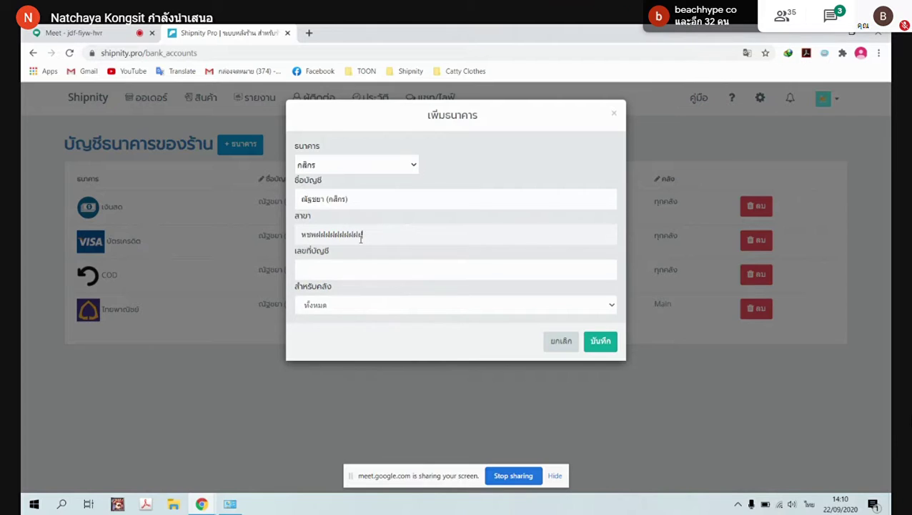
pyautogui.press('BackSpace')
pyautogui.press('BackSpace')
pyautogui.press('BackSpace')
pyautogui.press('BackSpace')
pyautogui.press('BackSpace')
pyautogui.press('BackSpace')
pyautogui.press('BackSpace')
pyautogui.press('BackSpace')
pyautogui.press('BackSpace')
pyautogui.press('BackSpace')
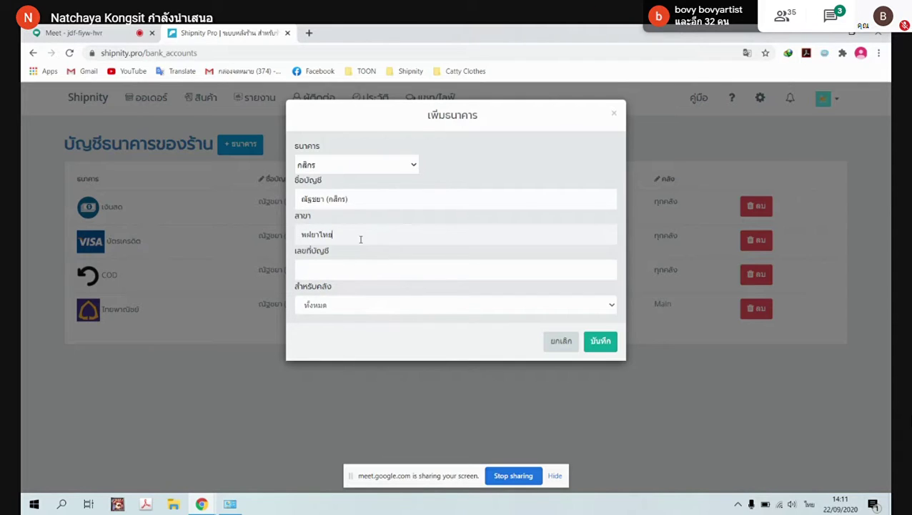
pyautogui.moveTo(320, 235); pyautogui.dragTo(285, 236)
pyautogui.press('BackSpace')
pyautogui.write('พญ')
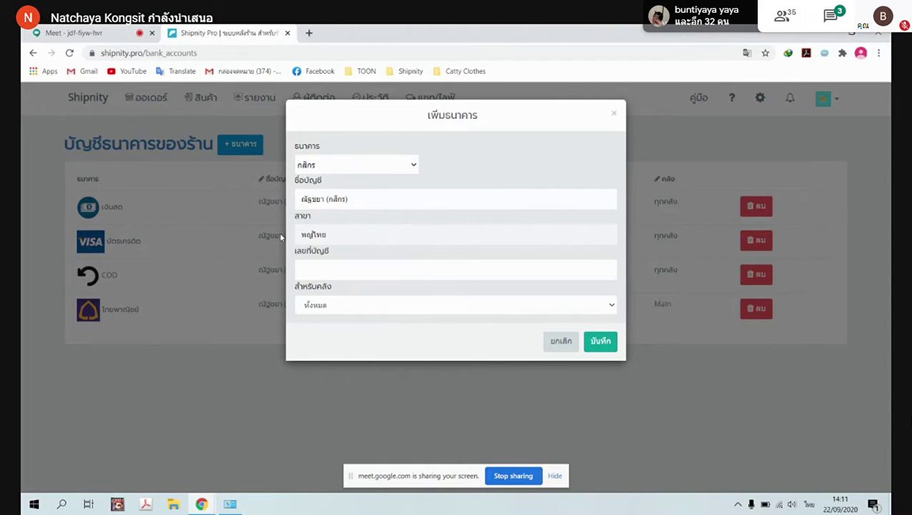
pyautogui.write('า')
pyautogui.click(352, 233)
# Enter the account number, keep all warehouses (ทั้งหมด), and save the กสิกร account
pyautogui.click(322, 269)
pyautogui.write('ๅ')
pyautogui.write('12345678')
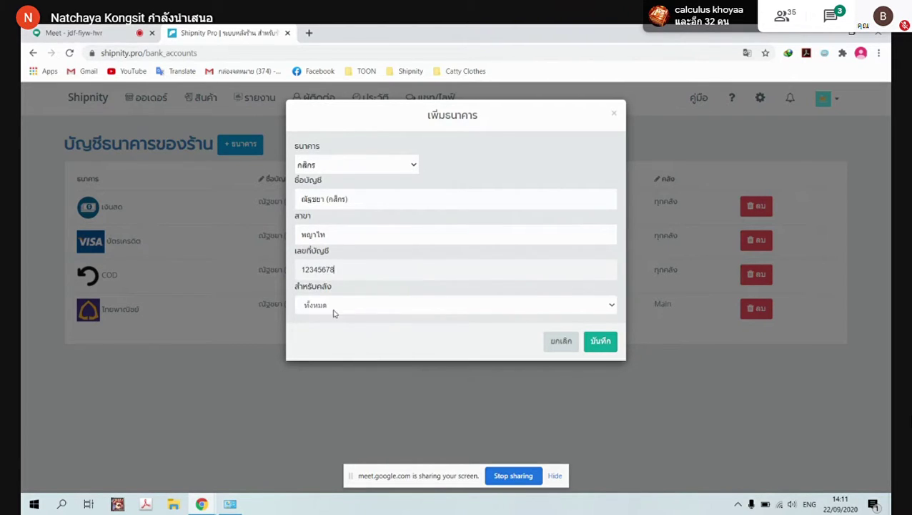
pyautogui.click(356, 309)
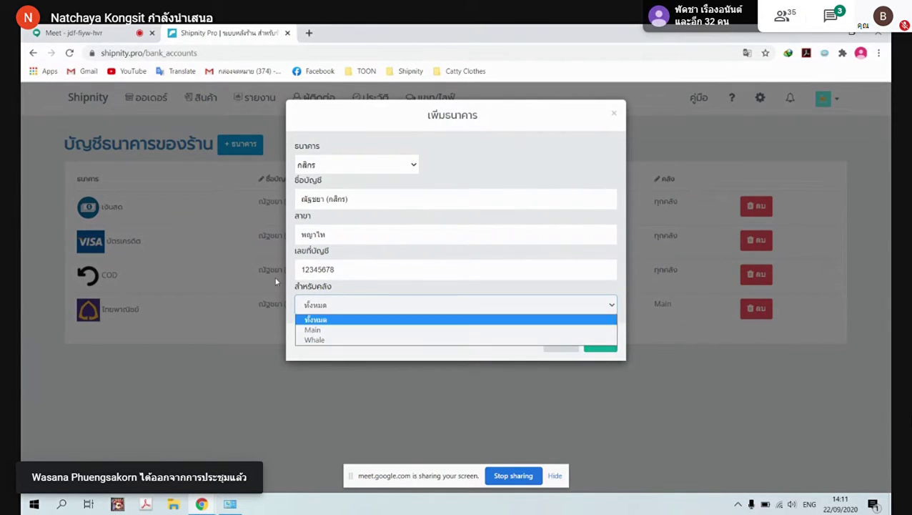
pyautogui.click(322, 320)
pyautogui.click(601, 341)
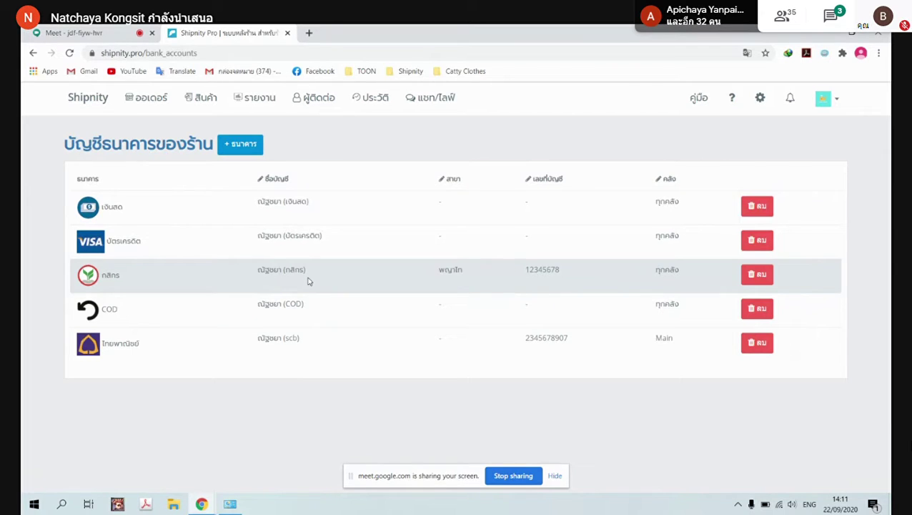
# Check the shop's shipping carrier list without changes, then open the orders page in a new tab
pyautogui.click(761, 100)
pyautogui.scroll(-2, 314, 275)
pyautogui.scroll(-1, 364, 342)
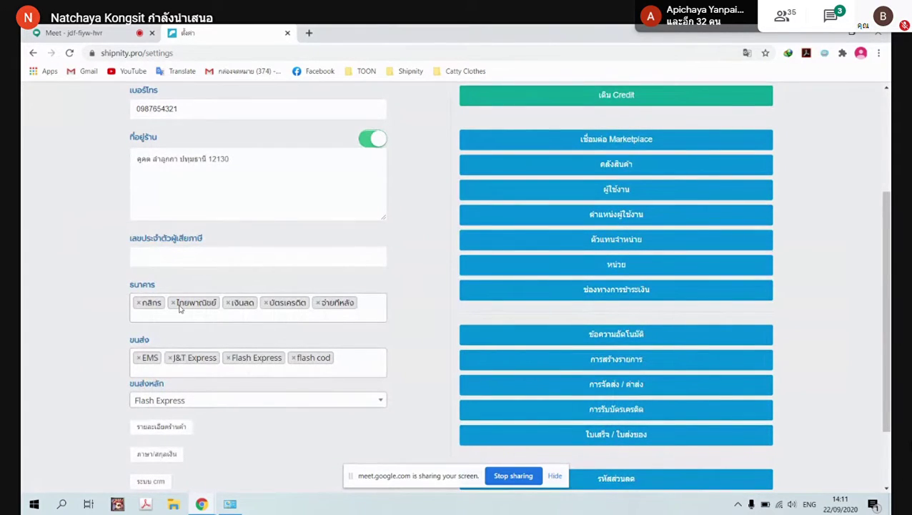
pyautogui.scroll(-1, 180, 308)
pyautogui.scroll(4, 434, 279)
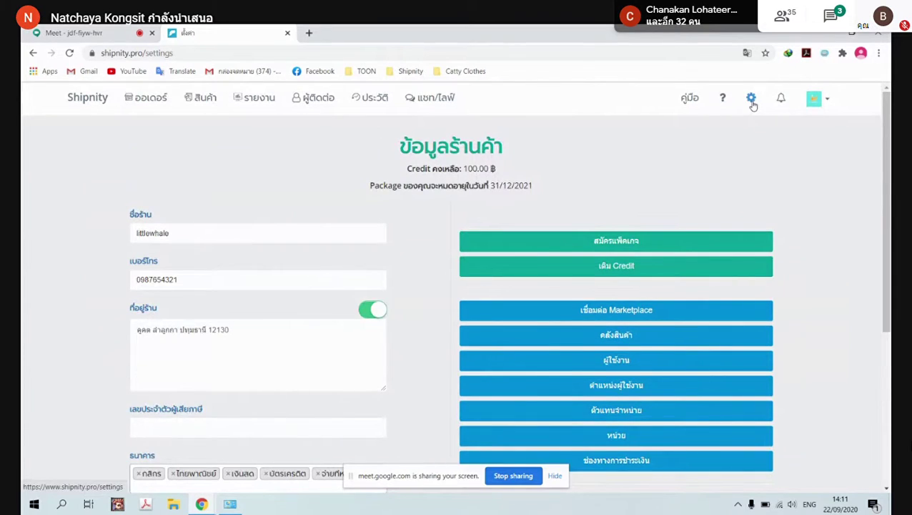
pyautogui.scroll(-4, 688, 153)
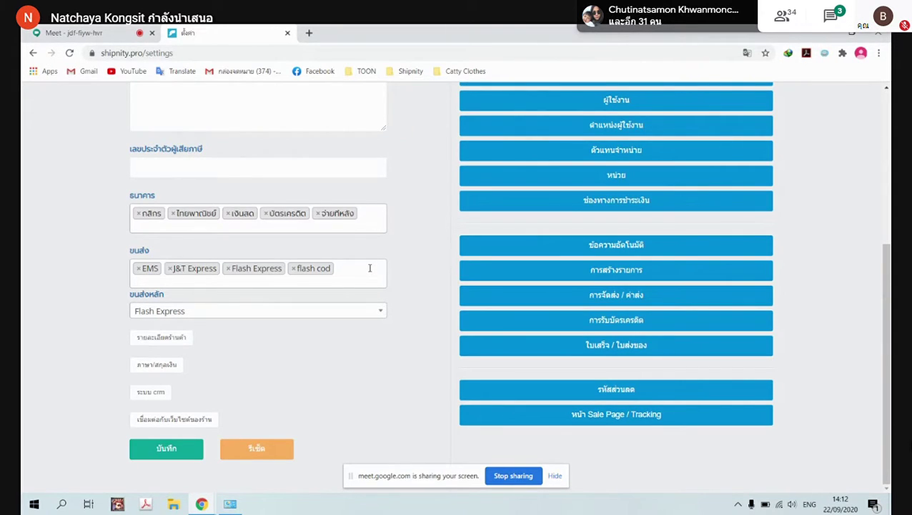
pyautogui.click(369, 268)
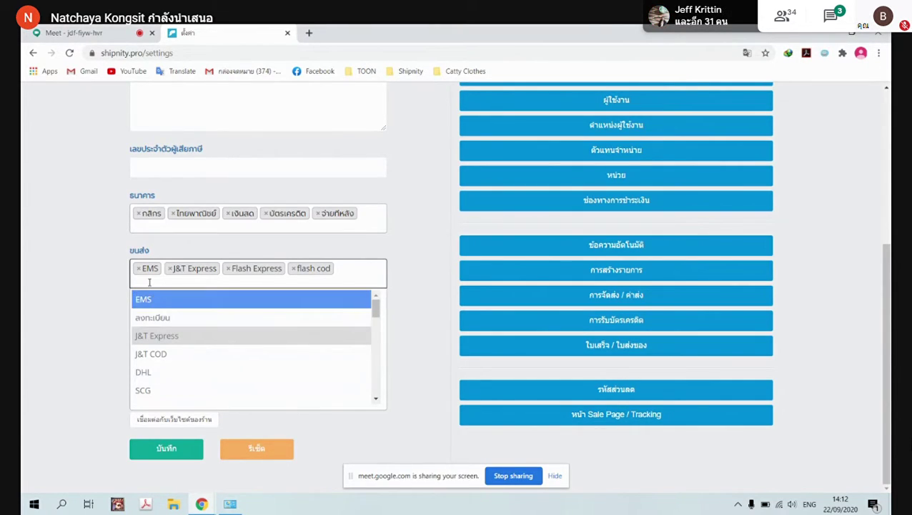
pyautogui.click(346, 272)
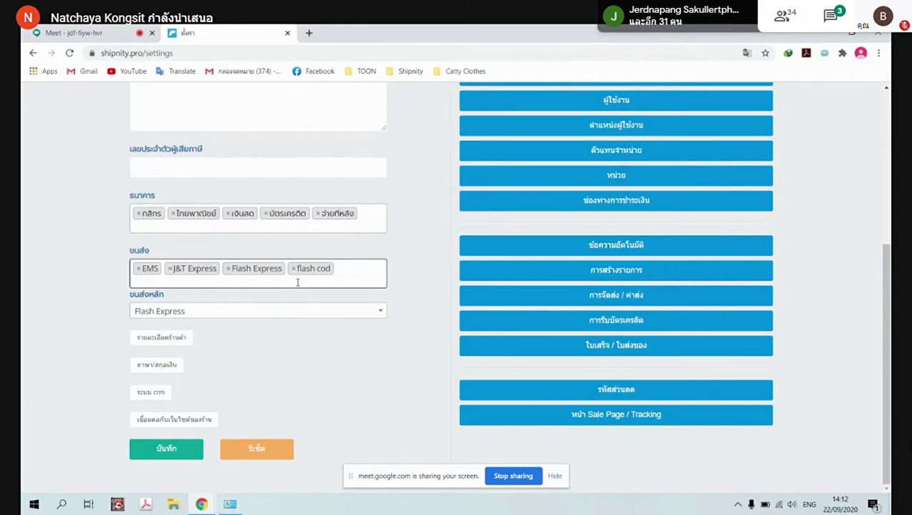
pyautogui.click(309, 34)
pyautogui.scroll(5, 310, 96)
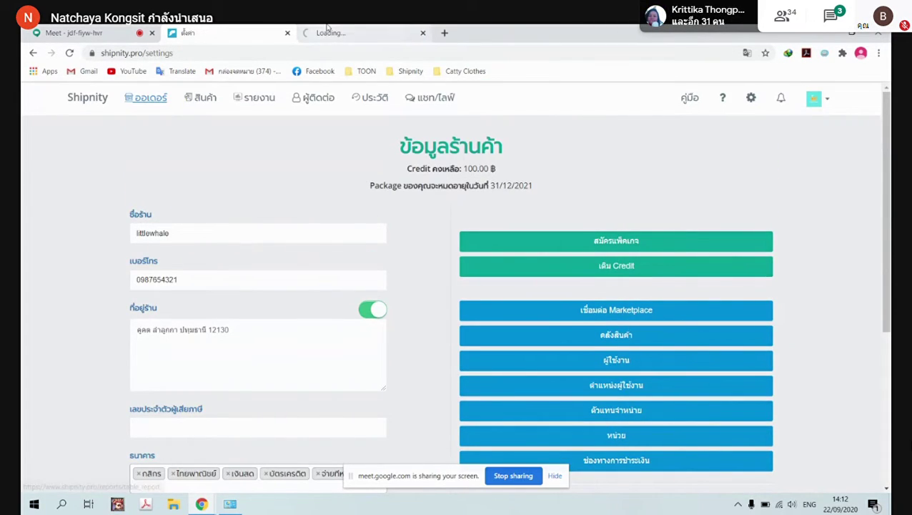
# Start a new order in the orders tab and view its shipping channel options
pyautogui.click(361, 33)
pyautogui.scroll(-2, 257, 214)
pyautogui.scroll(2, 283, 173)
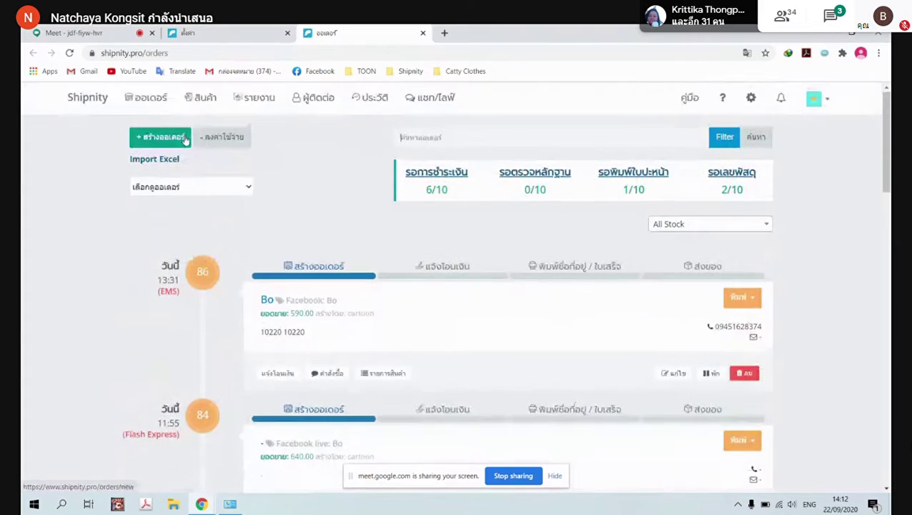
pyautogui.click(175, 138)
pyautogui.scroll(-4, 451, 245)
pyautogui.scroll(-1, 451, 245)
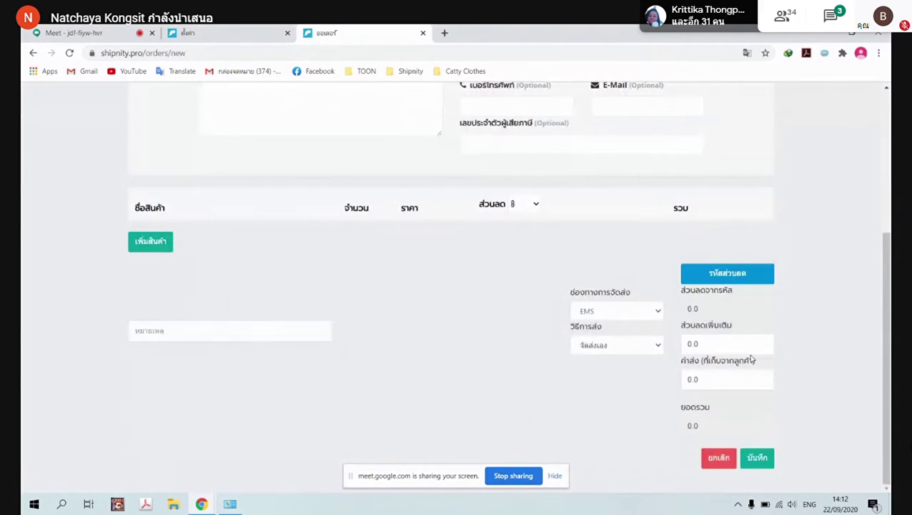
pyautogui.click(648, 312)
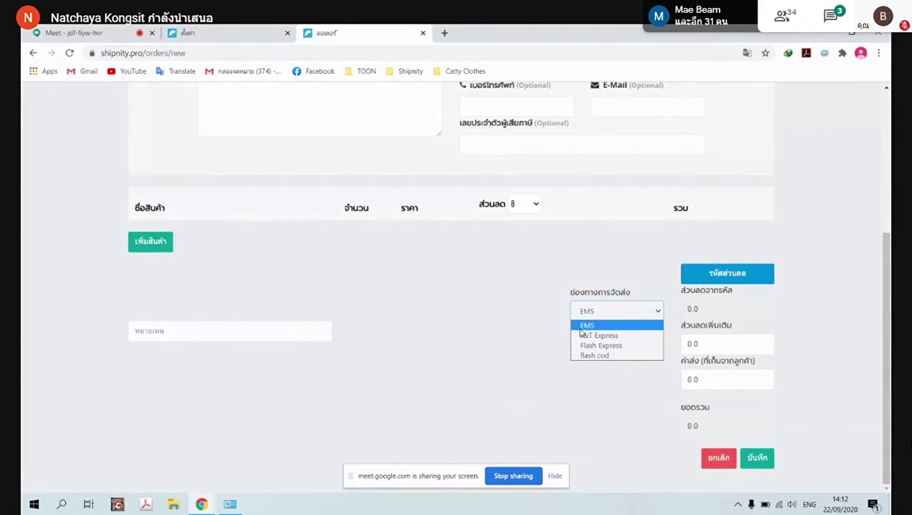
# Return to the shop settings and reopen the shipping carrier list
pyautogui.click(215, 32)
pyautogui.scroll(-5, 200, 290)
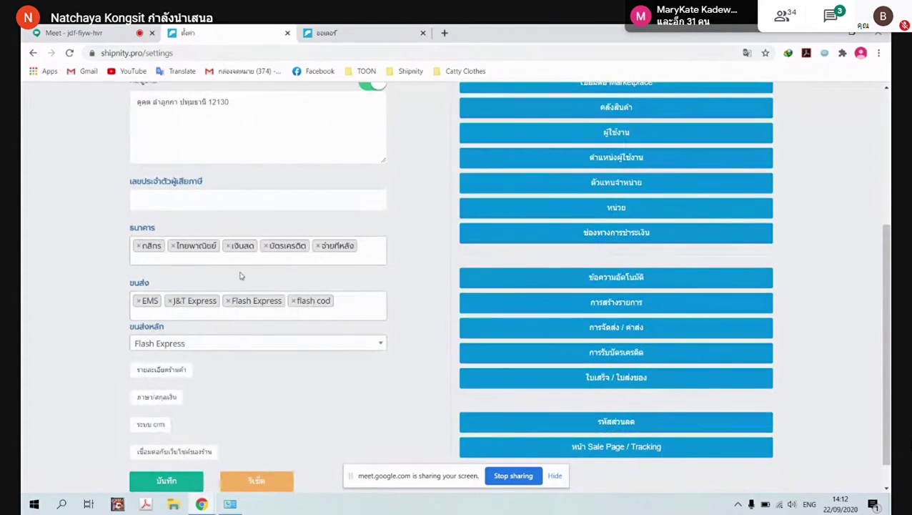
pyautogui.click(340, 302)
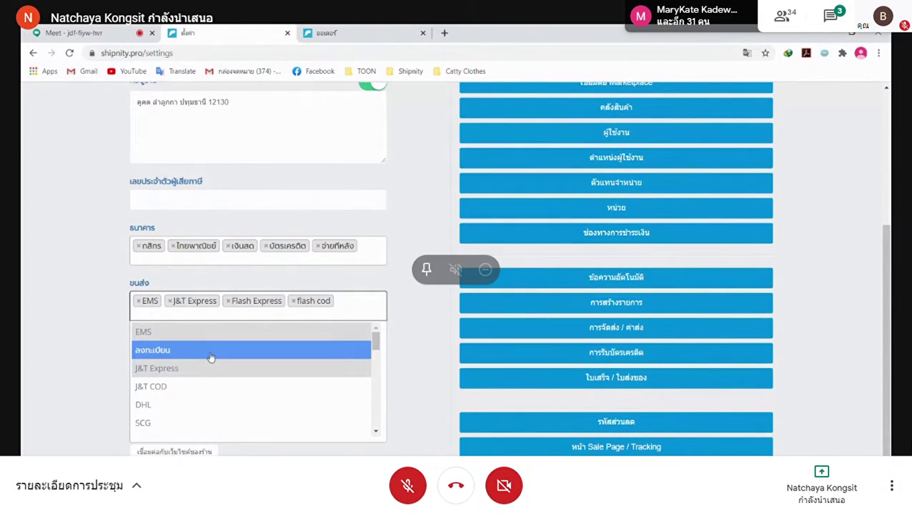
# Add ลงทะเบียน to the shop's carriers, save the settings, and reload the new-order form
pyautogui.click(211, 350)
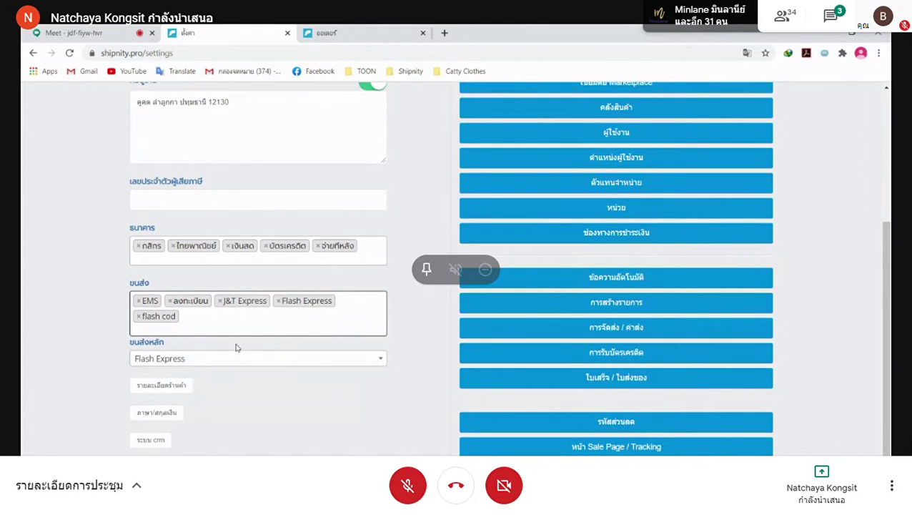
pyautogui.scroll(-2, 234, 346)
pyautogui.click(180, 452)
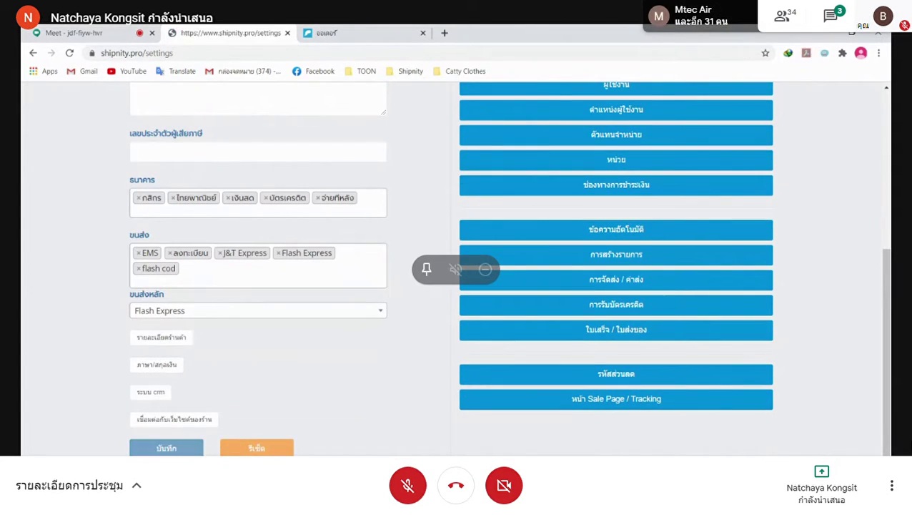
pyautogui.click(336, 33)
pyautogui.click(69, 53)
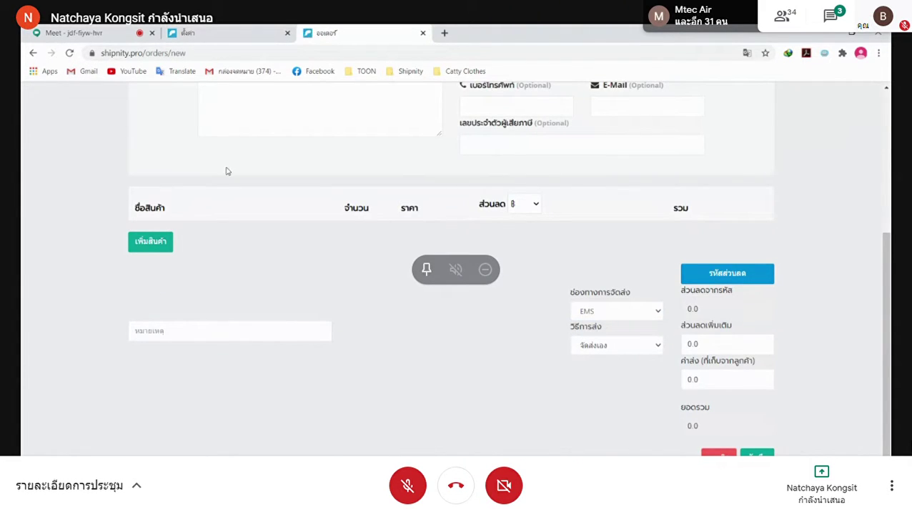
# Verify ลงทะเบียน is listed in the order's ช่องทางการจัดส่ง dropdown, then return to ตั้งค่า
pyautogui.click(656, 313)
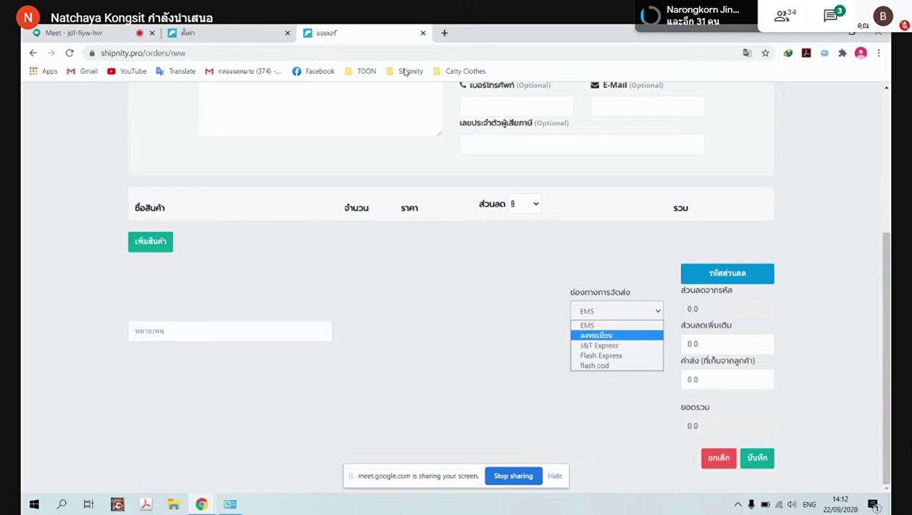
pyautogui.click(191, 29)
pyautogui.scroll(-3, 307, 367)
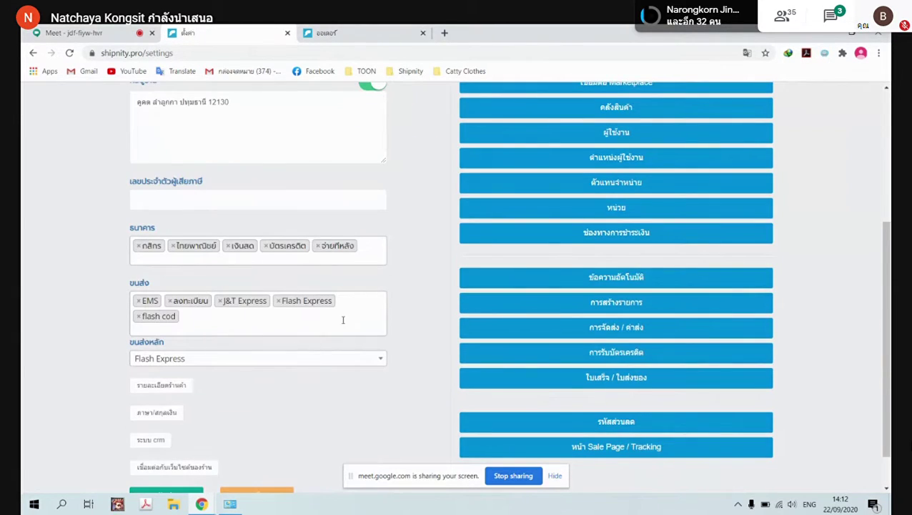
# Keep Flash Express as the ขนส่งหลัก main carrier and expand the รายละเอียดร้านค้า section
pyautogui.click(205, 321)
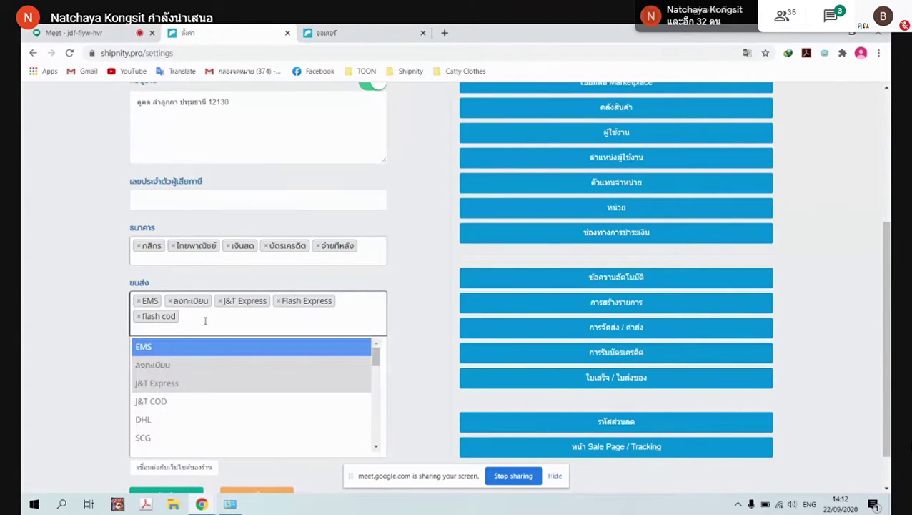
pyautogui.click(399, 287)
pyautogui.scroll(-1, 322, 373)
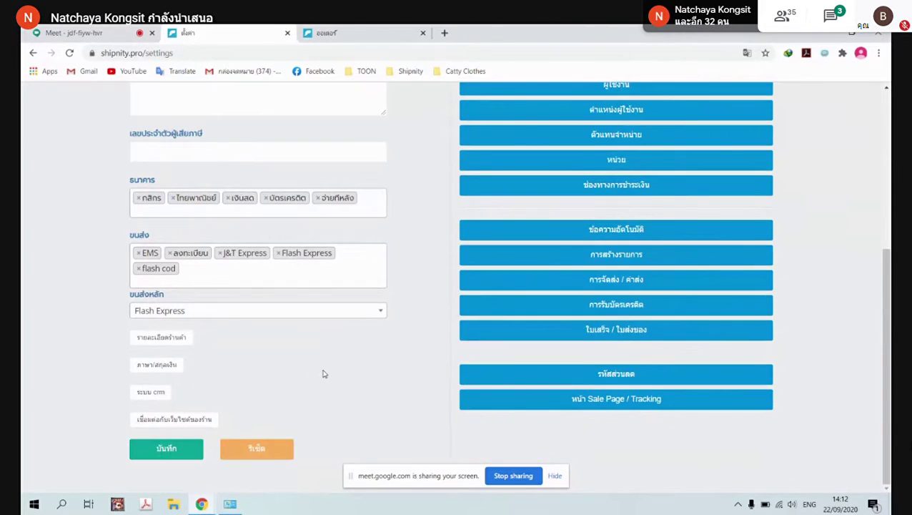
pyautogui.click(375, 314)
pyautogui.click(374, 318)
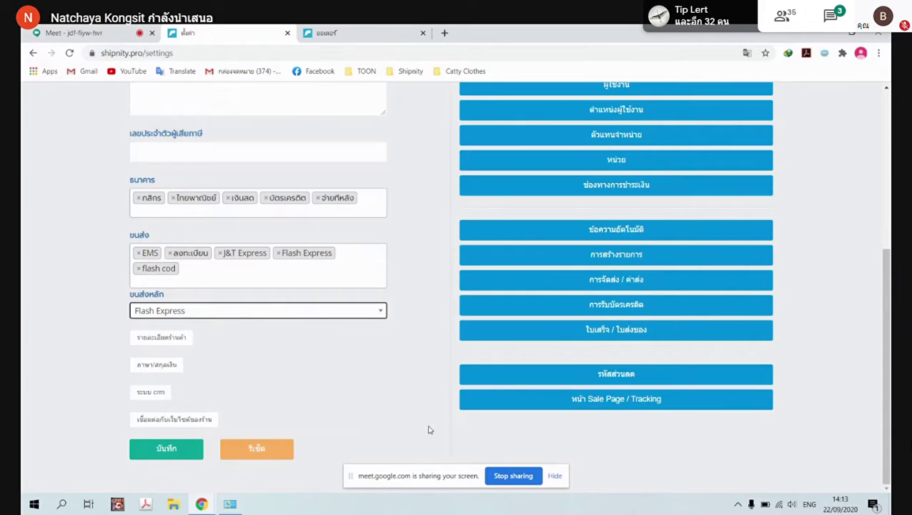
pyautogui.click(161, 337)
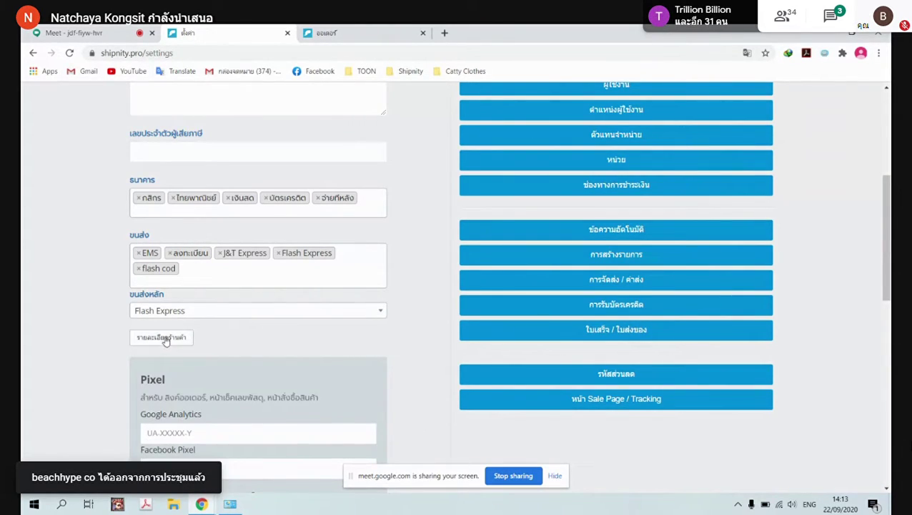
pyautogui.scroll(-6, 219, 341)
pyautogui.scroll(2, 253, 350)
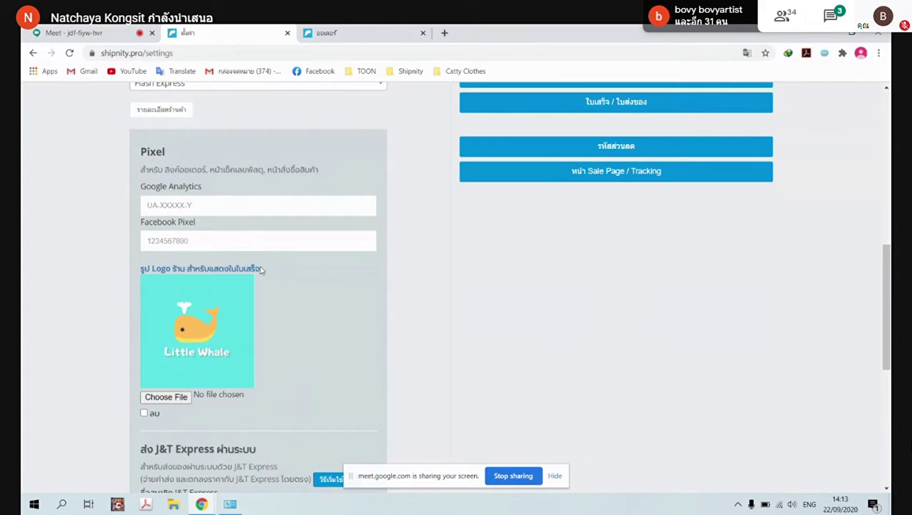
pyautogui.scroll(3, 701, 236)
pyautogui.scroll(5, 814, 126)
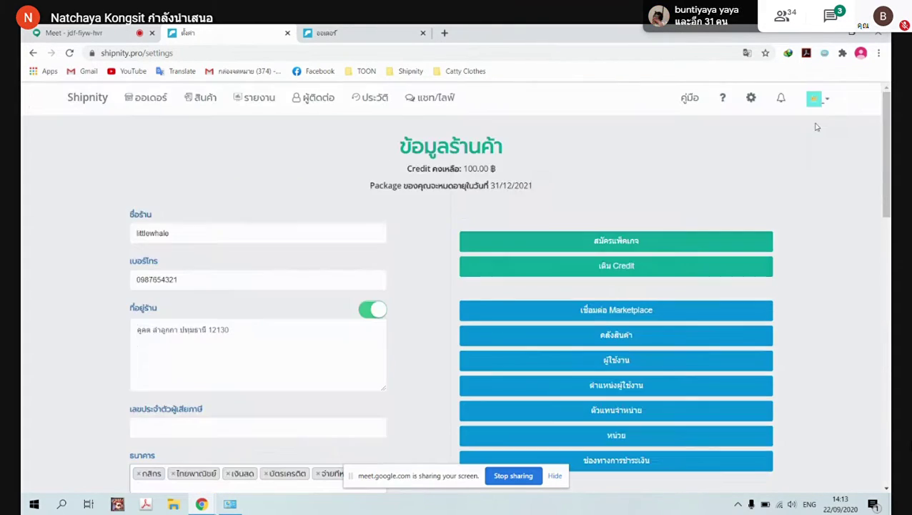
pyautogui.scroll(-10, 266, 356)
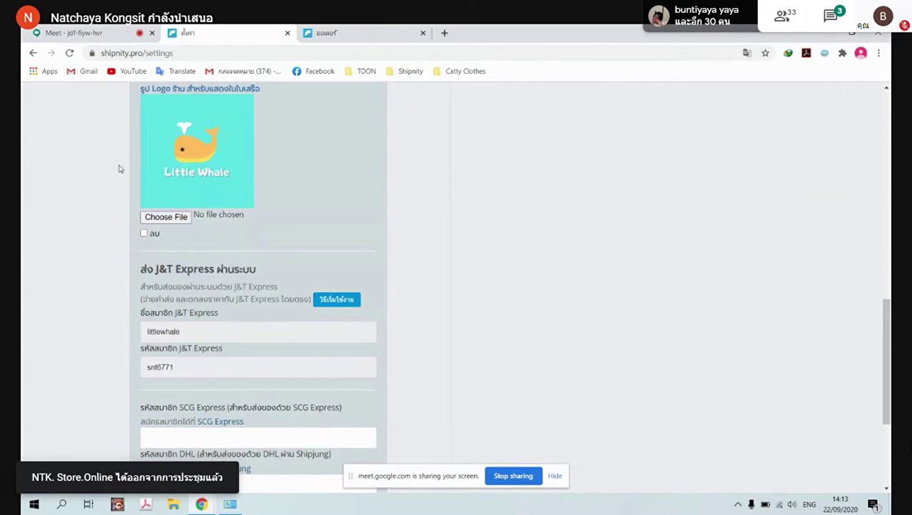
pyautogui.click(177, 216)
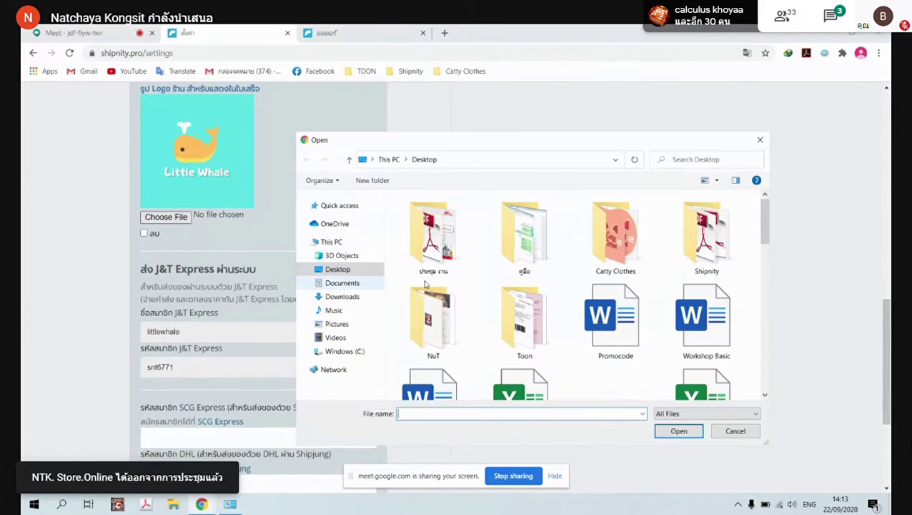
pyautogui.doubleClick(613, 252)
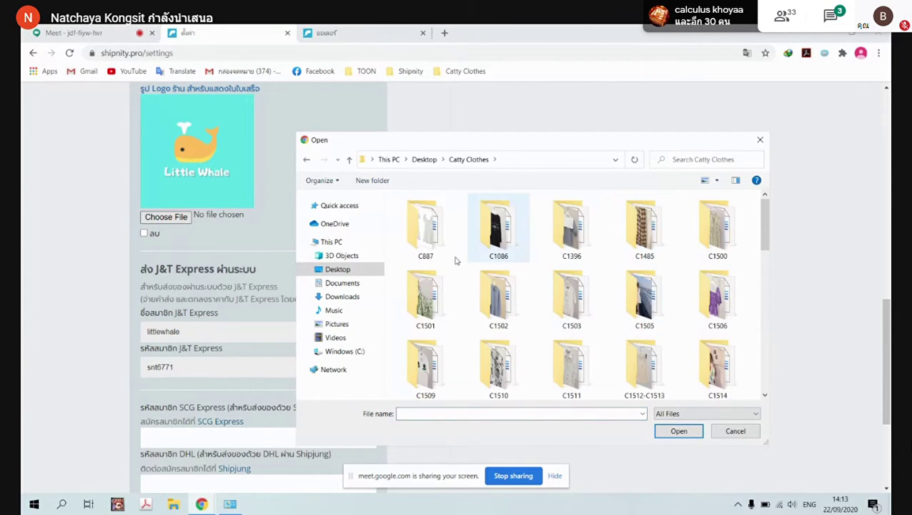
pyautogui.click(760, 139)
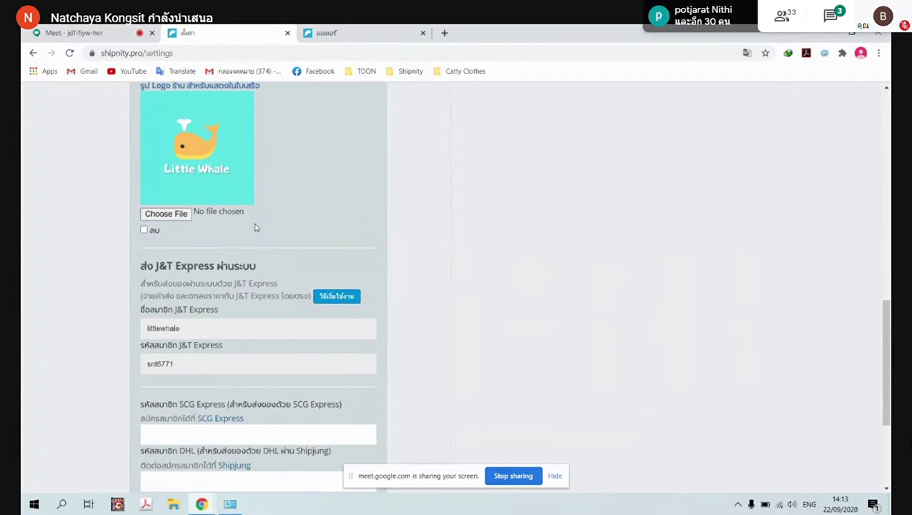
pyautogui.scroll(-3, 256, 227)
pyautogui.scroll(10, 259, 240)
pyautogui.scroll(-5, 269, 271)
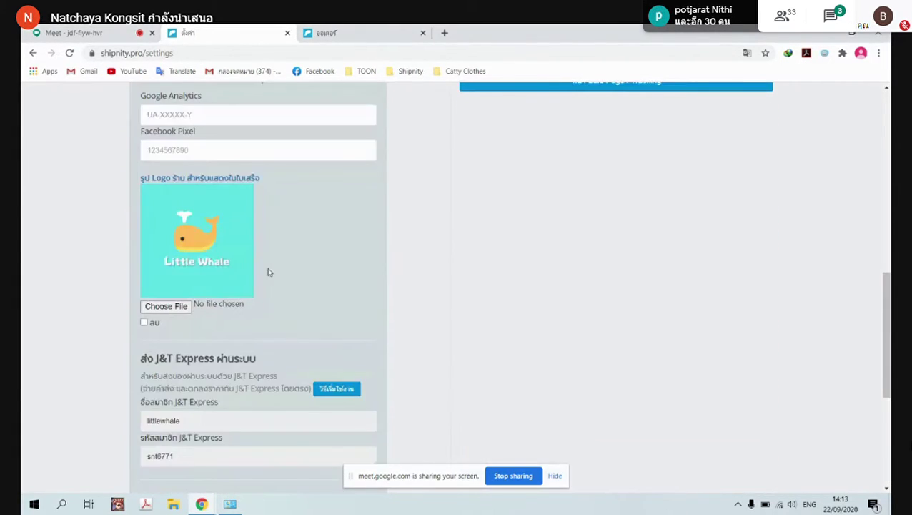
pyautogui.scroll(-1, 270, 267)
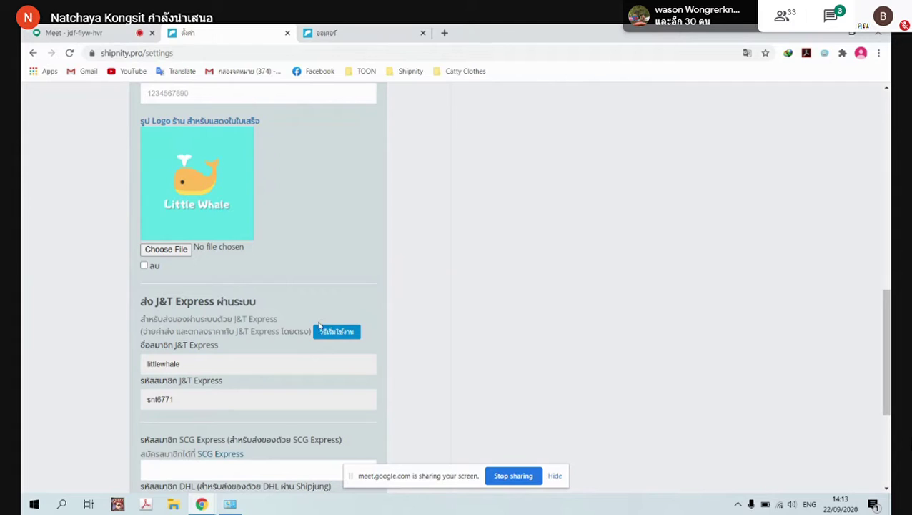
pyautogui.scroll(10, 426, 317)
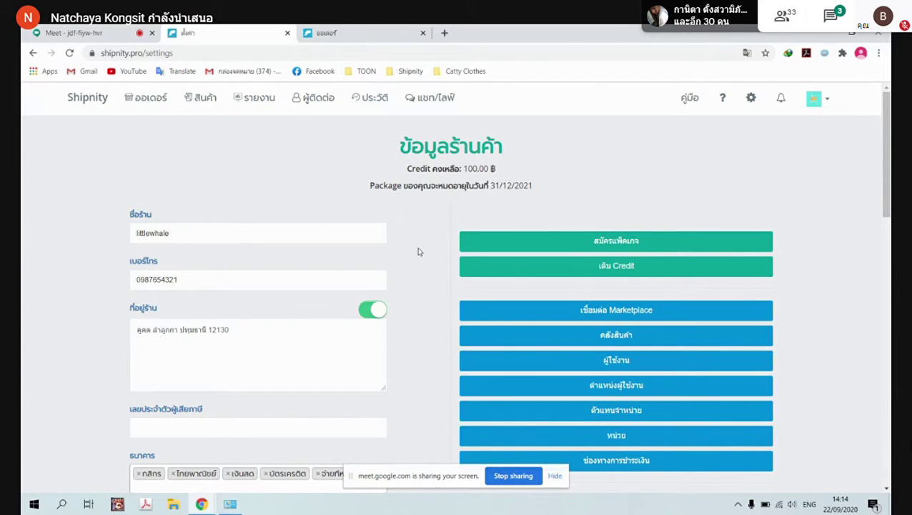
# Open the สินค้า product management page from the top navigation
pyautogui.click(198, 101)
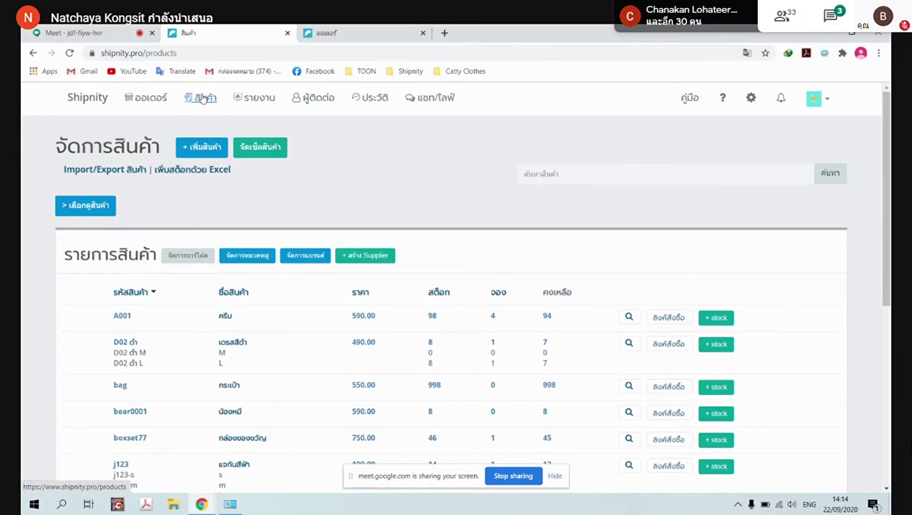
# Start a new product with product code a001234
pyautogui.click(207, 151)
pyautogui.scroll(-1, 300, 201)
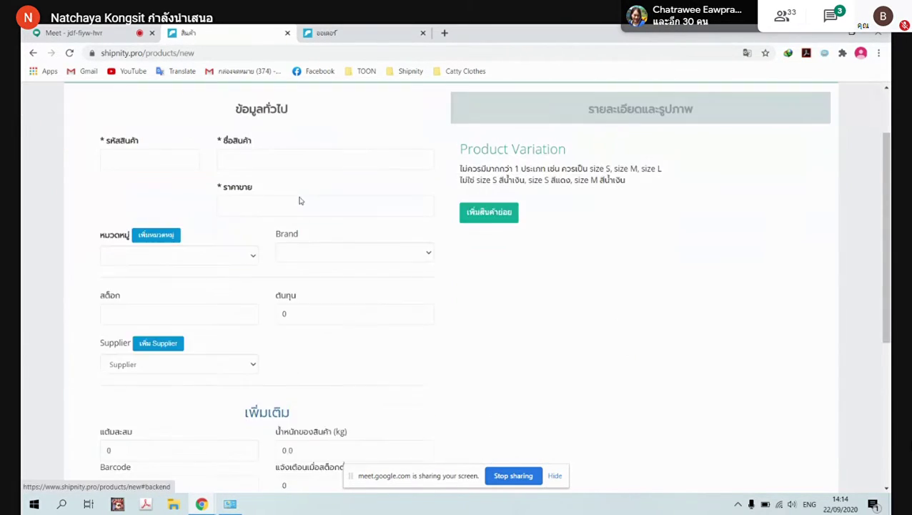
pyautogui.scroll(2, 259, 180)
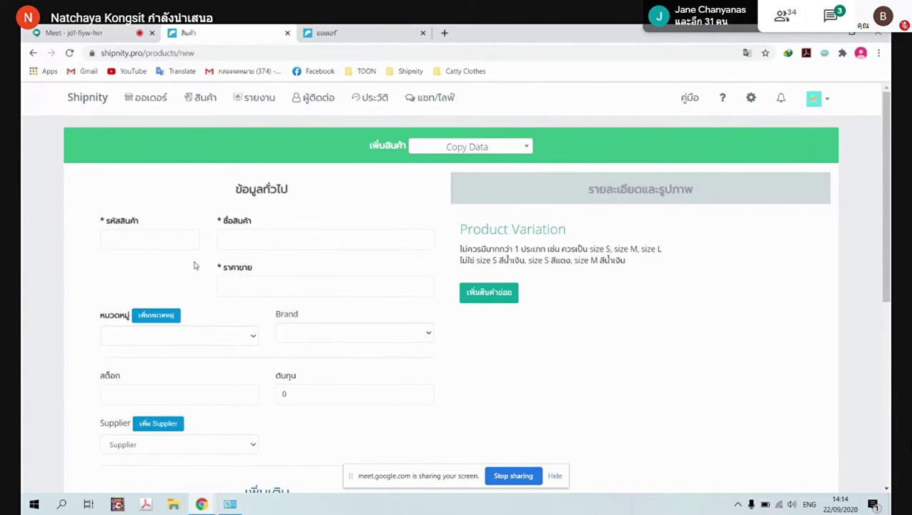
pyautogui.click(151, 243)
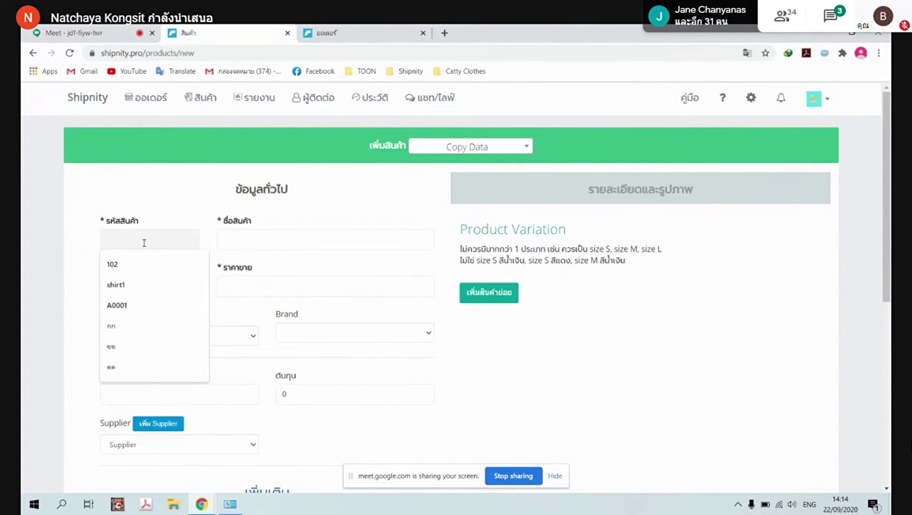
pyautogui.write('ae')
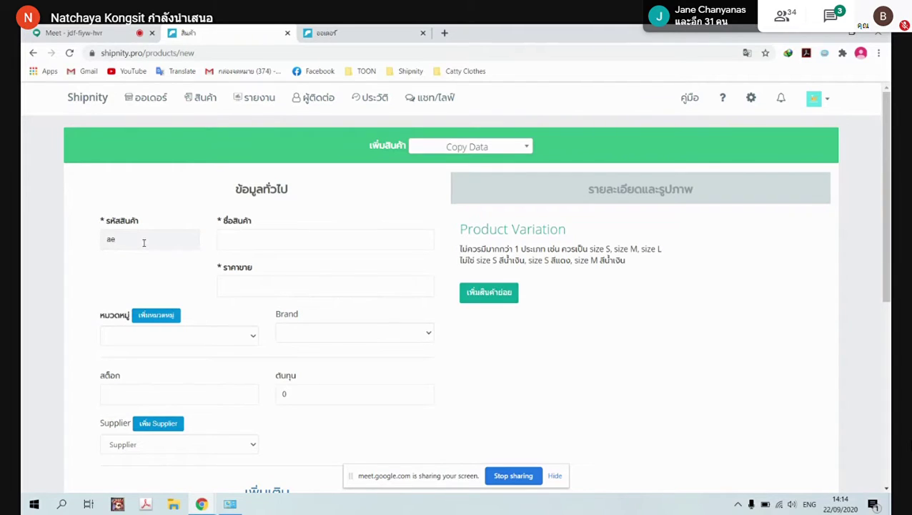
pyautogui.press('BackSpace')
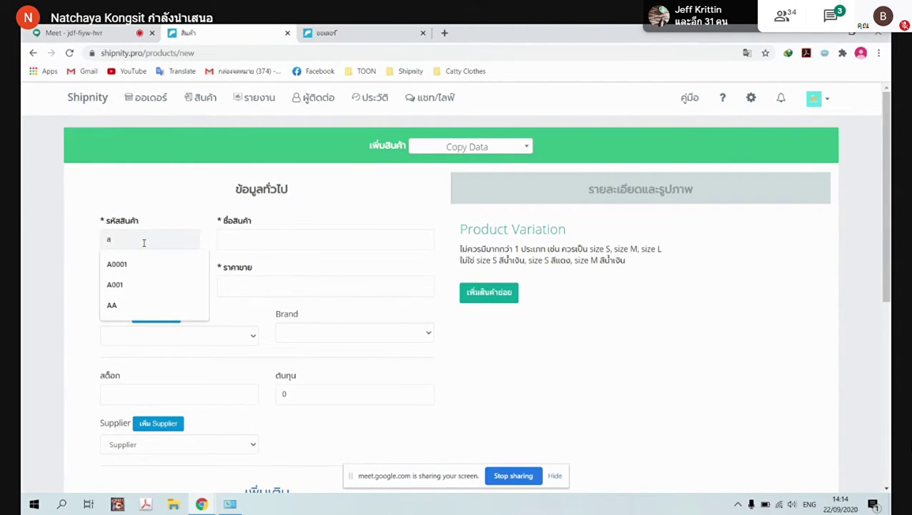
pyautogui.write('00')
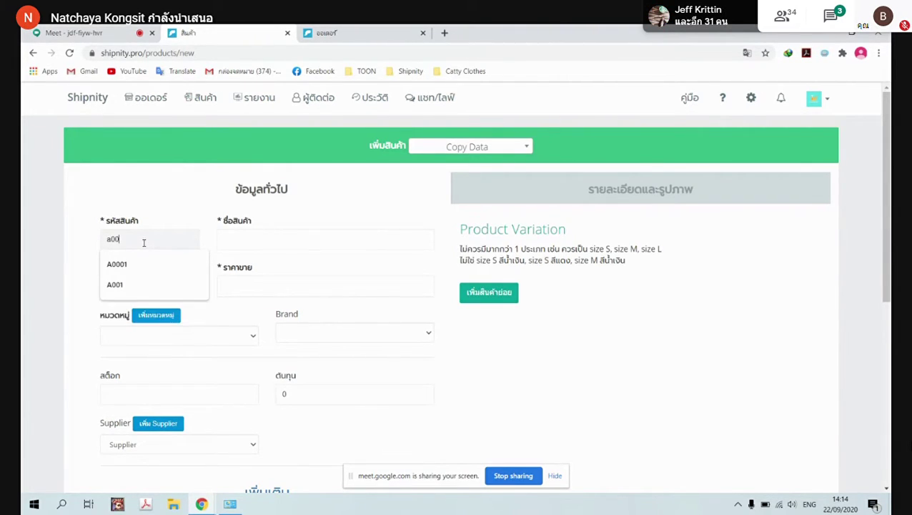
pyautogui.write('1')
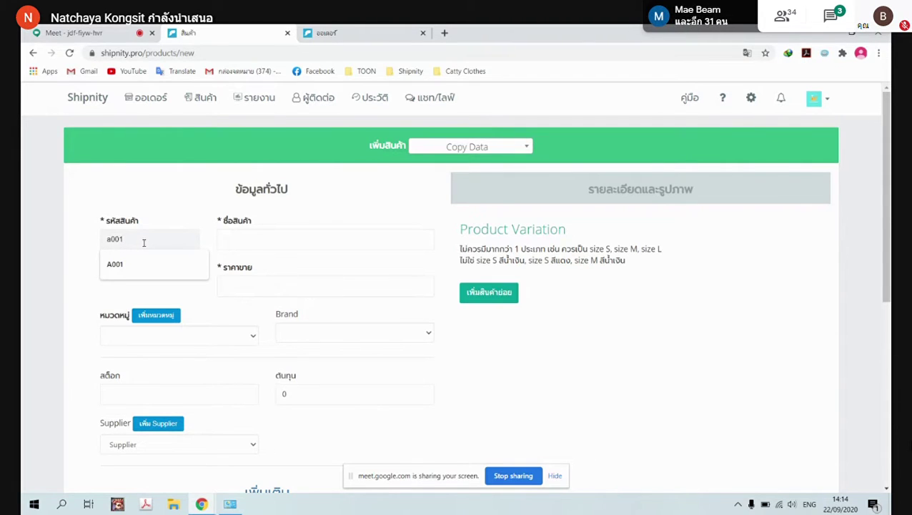
pyautogui.write('234')
# Enter the Thai product name กระโปรงสีขาว and a selling price of 350
pyautogui.click(297, 237)
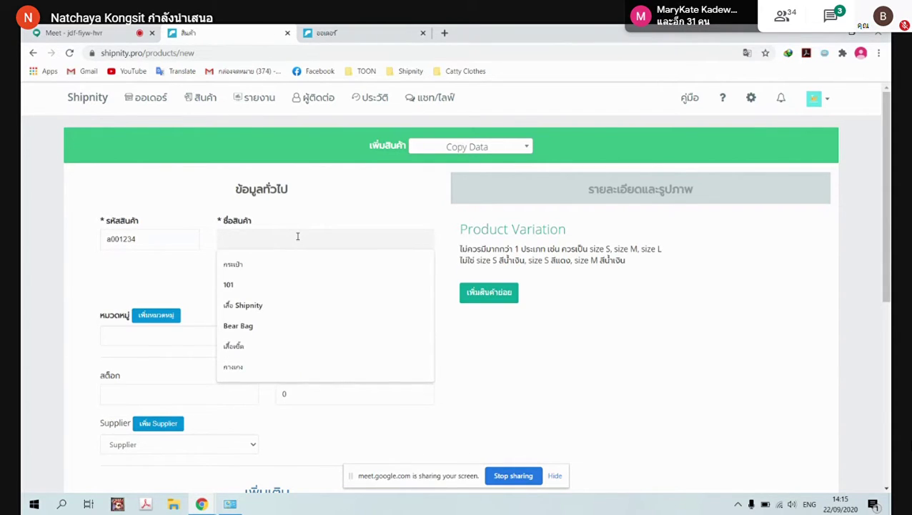
pyautogui.write('ด')
pyautogui.press('BackSpace')
pyautogui.press('BackSpace')
pyautogui.press('`')
pyautogui.write('ะ')
pyautogui.press('BackSpace')
pyautogui.write('ก')
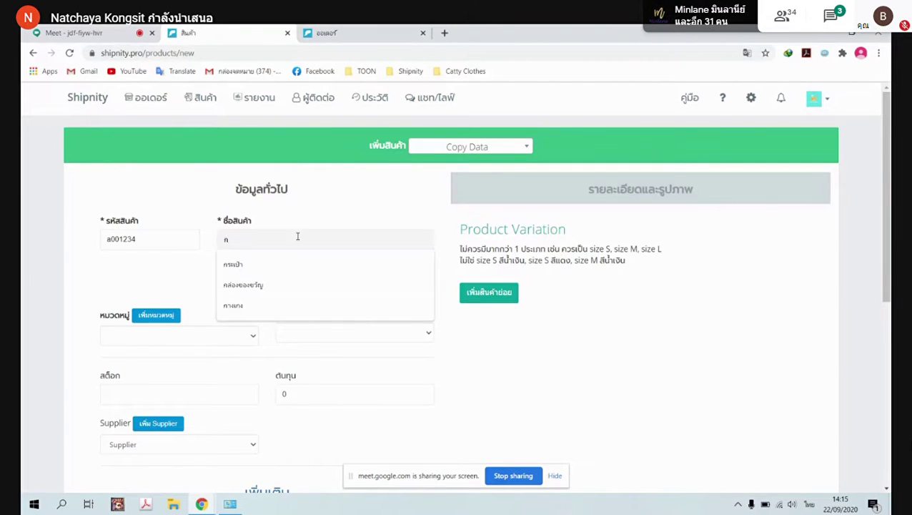
pyautogui.write('ร')
pyautogui.write('ะไ')
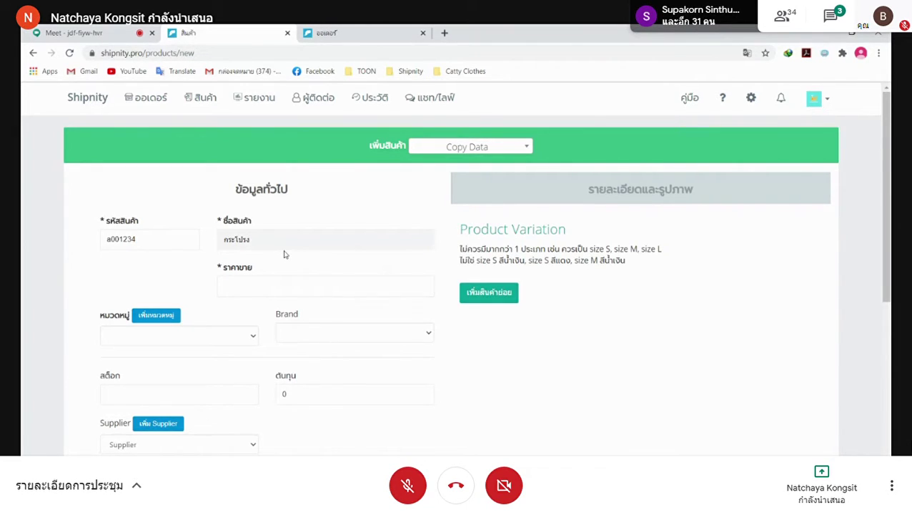
pyautogui.write('ีขาว')
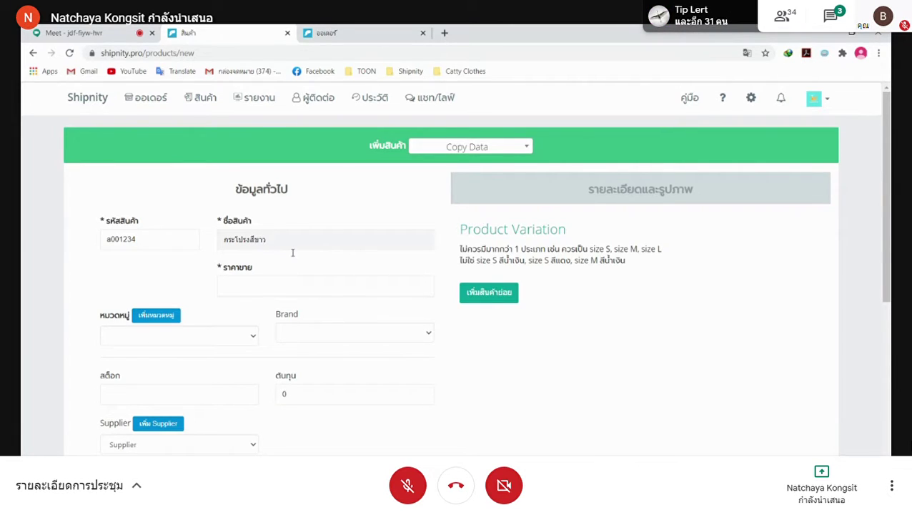
pyautogui.click(286, 284)
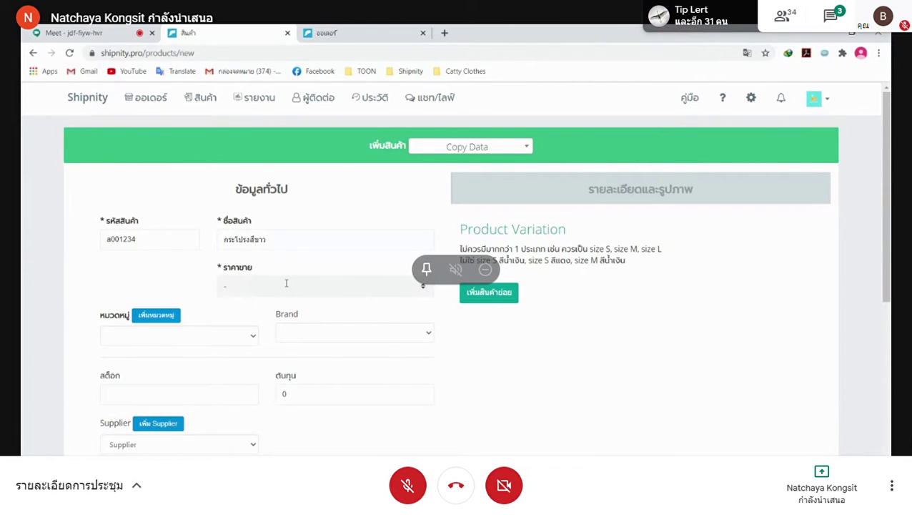
pyautogui.write('350')
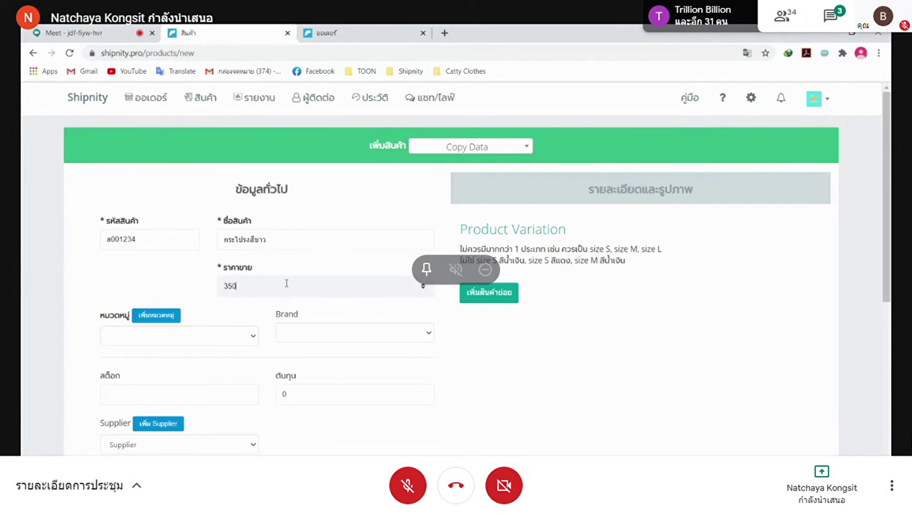
# Set the product category to ของขวัญ
pyautogui.click(154, 316)
pyautogui.click(612, 114)
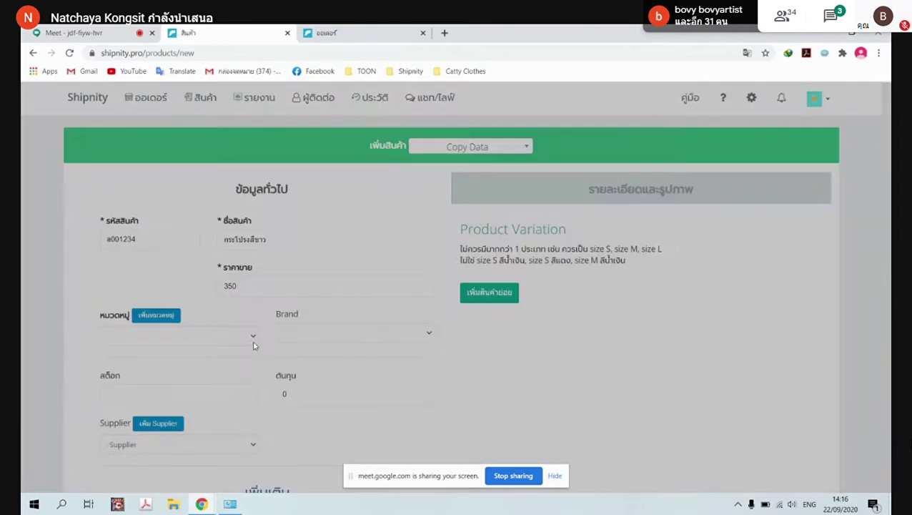
pyautogui.click(250, 338)
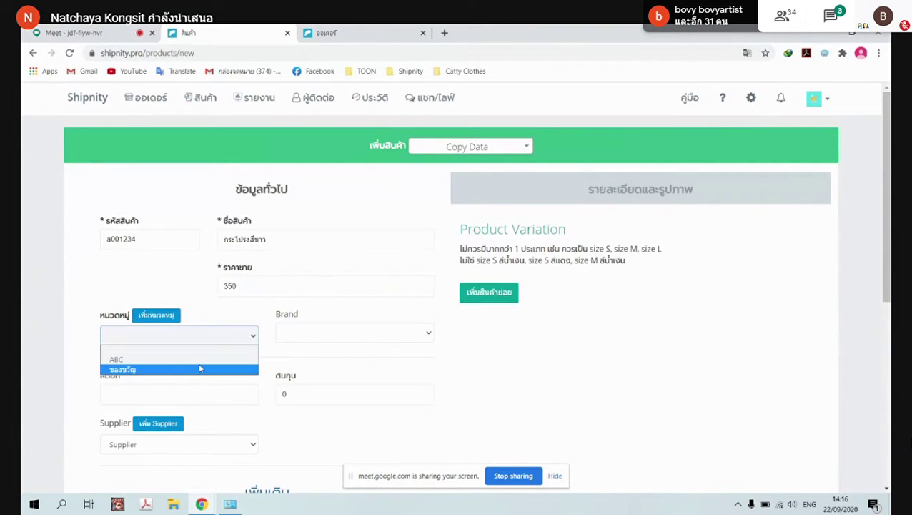
pyautogui.click(164, 370)
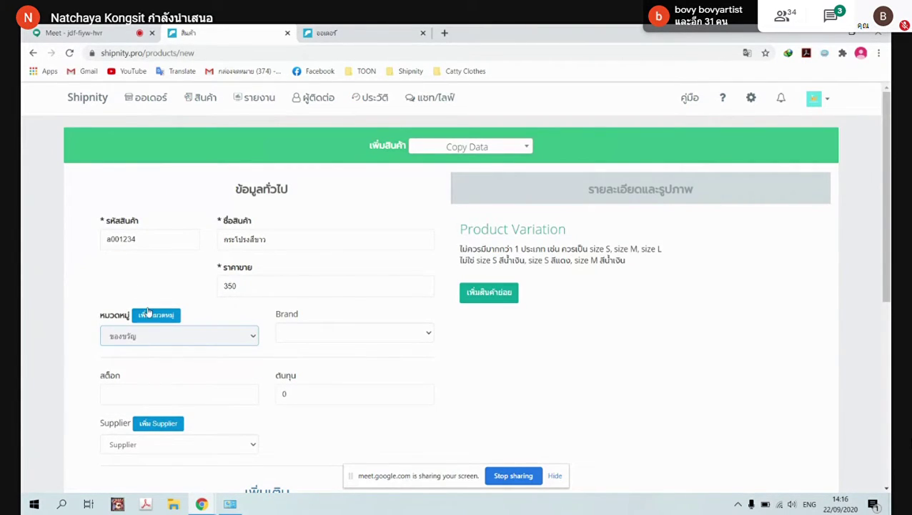
# Leave Brand empty and enter 200 in the แต้มสะสม reward points field
pyautogui.click(428, 335)
pyautogui.click(428, 335)
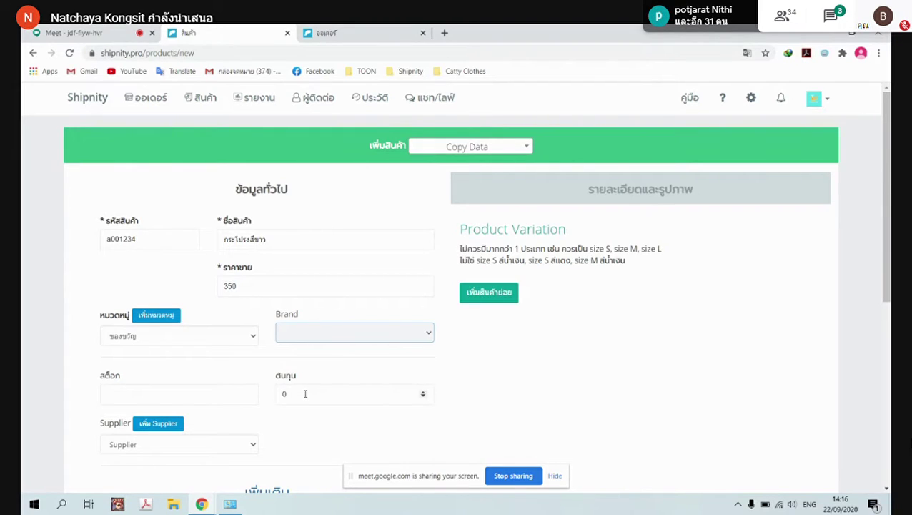
pyautogui.scroll(-3, 296, 382)
pyautogui.scroll(-3, 300, 383)
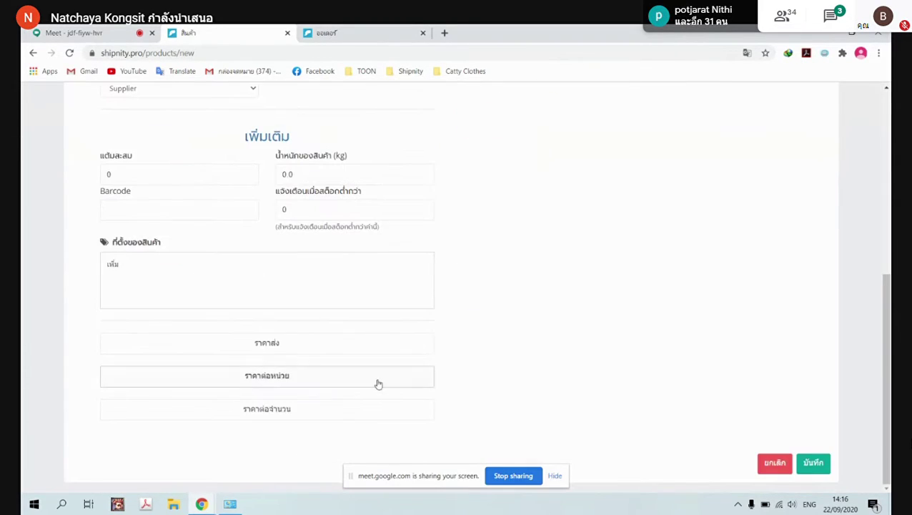
pyautogui.scroll(3, 378, 384)
pyautogui.doubleClick(126, 349)
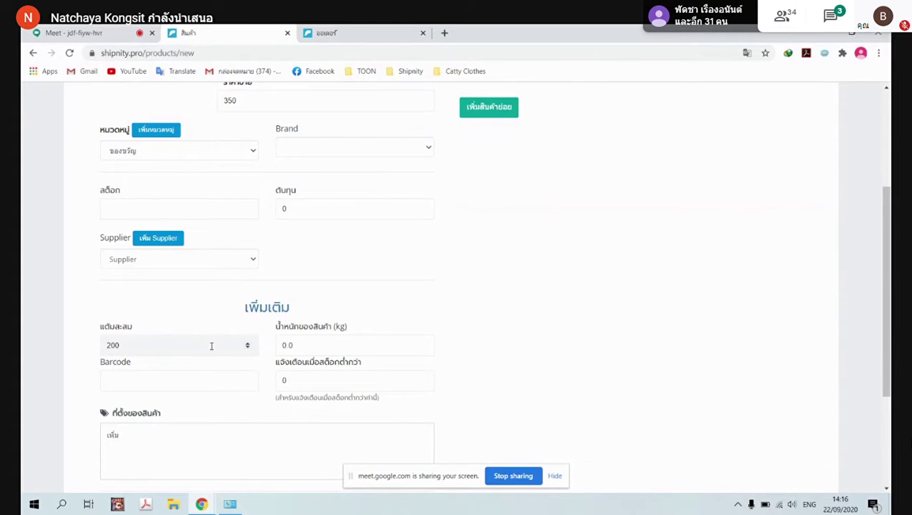
pyautogui.scroll(3, 467, 375)
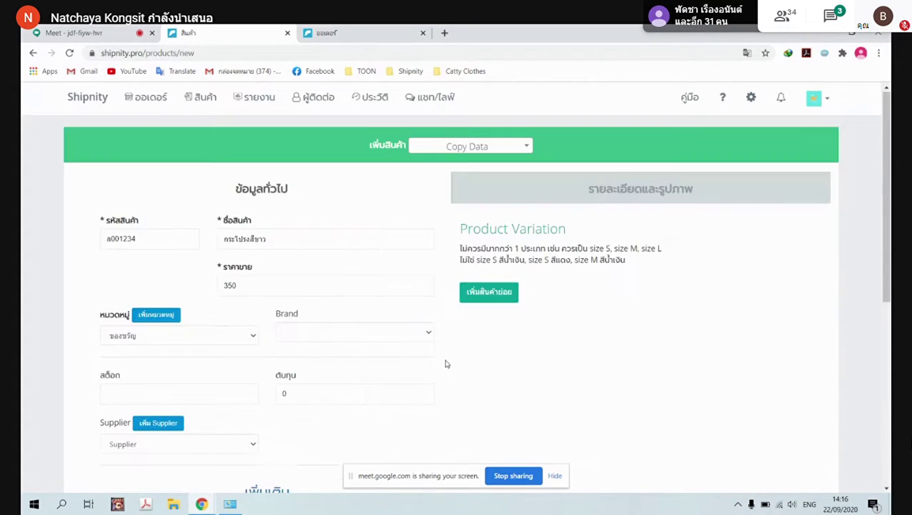
# Add the first variation with code a001234-S and name กระโปรงสีขาว-S
pyautogui.click(489, 292)
pyautogui.moveTo(303, 240); pyautogui.dragTo(65, 242)
pyautogui.hotkey('ctrl', 'c')
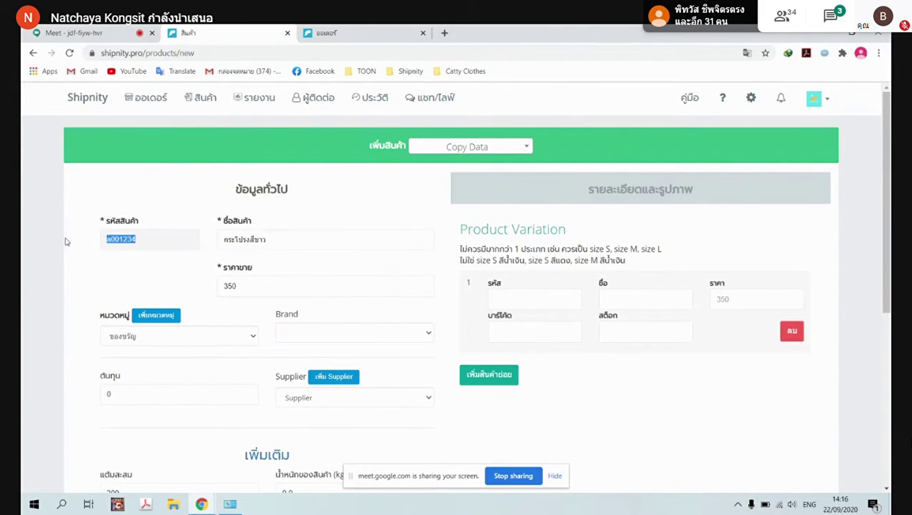
pyautogui.click(505, 299)
pyautogui.hotkey('ctrl', 'v')
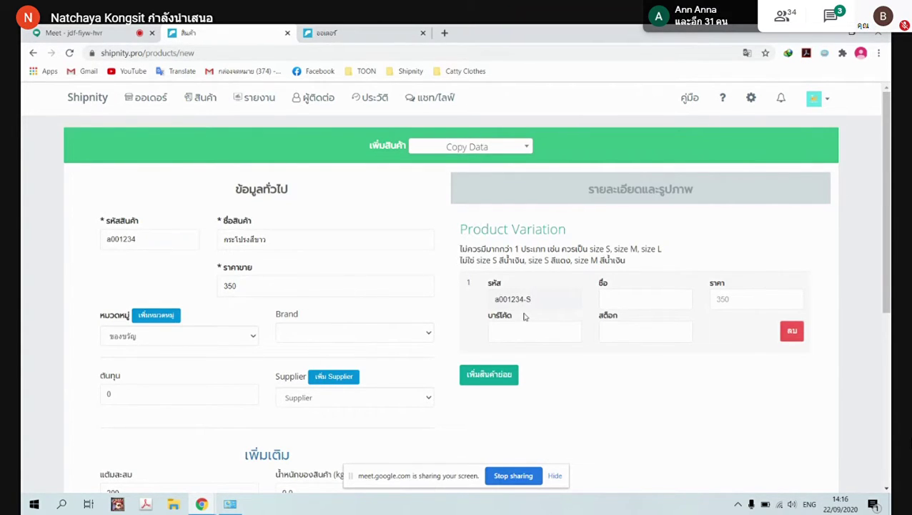
pyautogui.moveTo(320, 236); pyautogui.dragTo(179, 252)
pyautogui.hotkey('ctrl', 'c')
pyautogui.click(624, 298)
pyautogui.hotkey('ctrl', 'v')
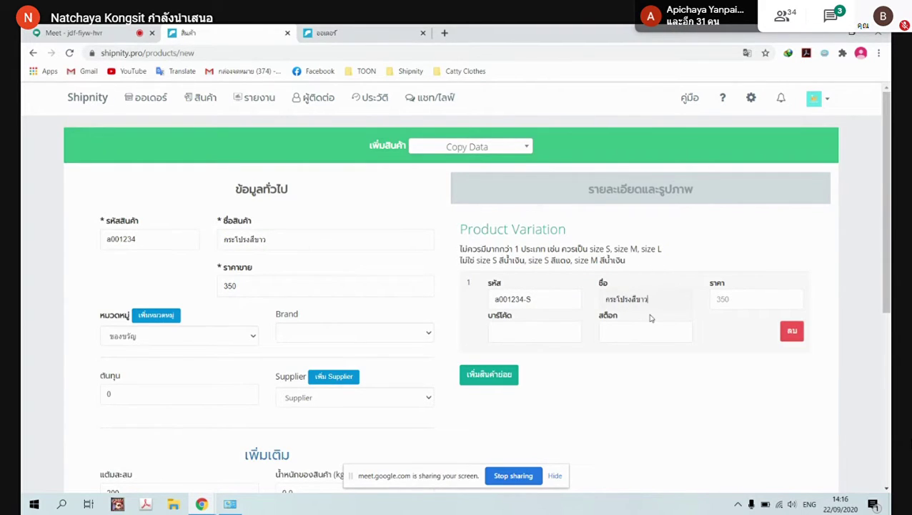
pyautogui.write('-S')
pyautogui.click(744, 303)
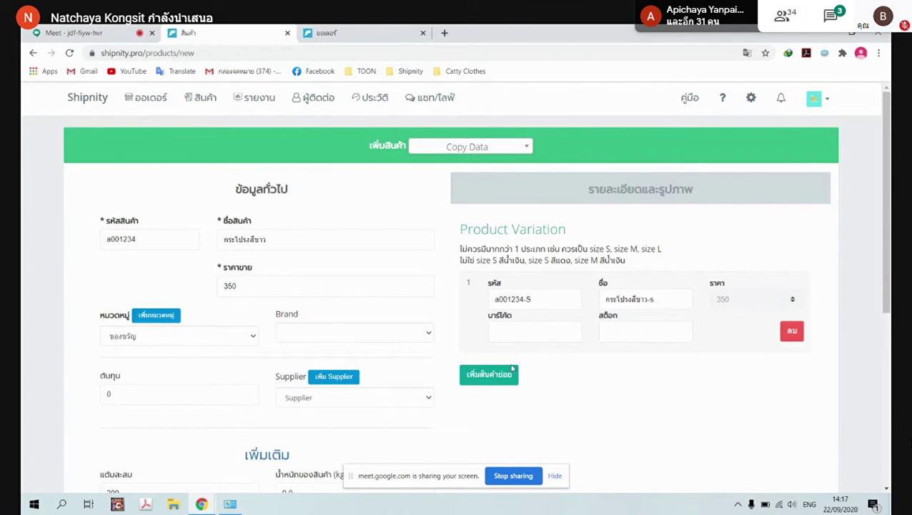
pyautogui.click(539, 319)
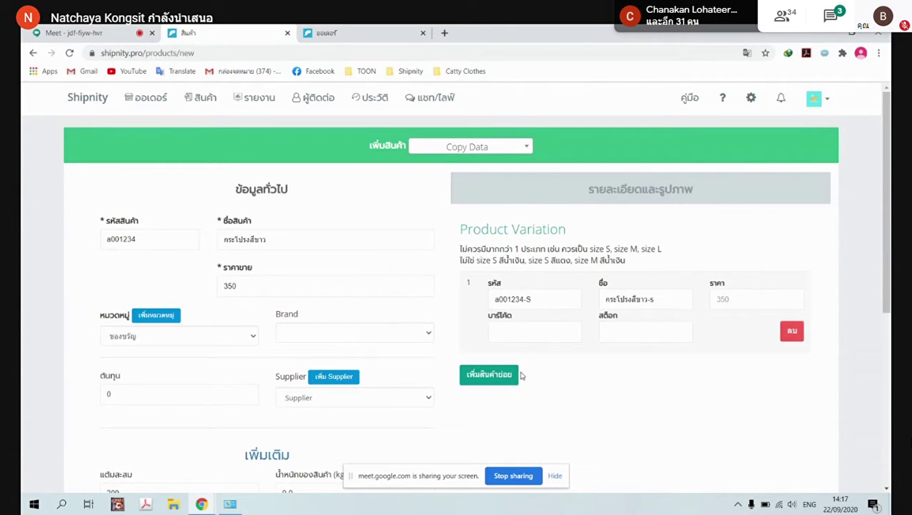
# Add a second variation with code a001234-M and name กระโปรงสีขาว-M
pyautogui.click(480, 382)
pyautogui.moveTo(533, 297); pyautogui.dragTo(483, 298)
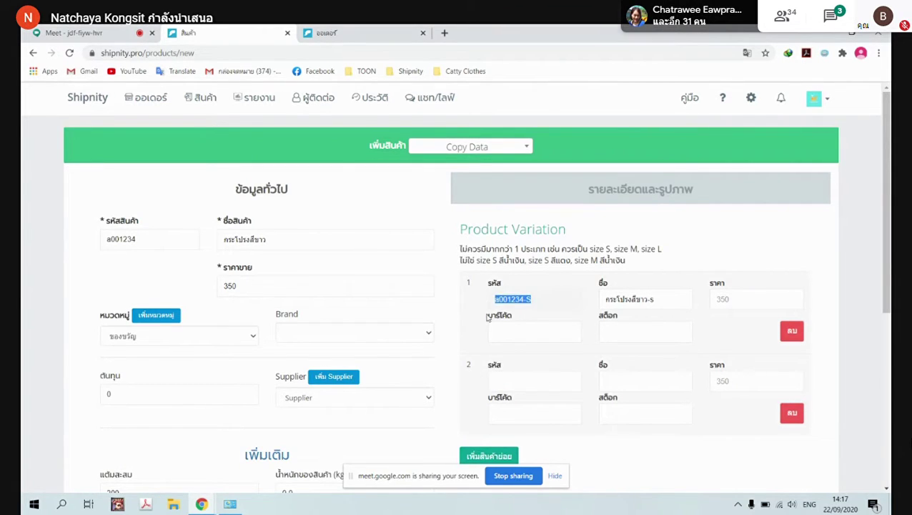
pyautogui.click(515, 379)
pyautogui.hotkey('ctrl', 'v')
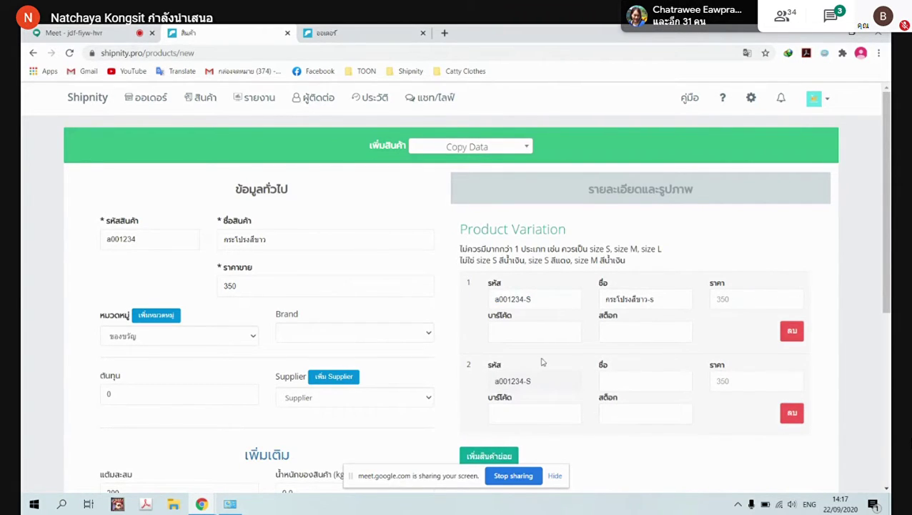
pyautogui.press('BackSpace')
pyautogui.write('m')
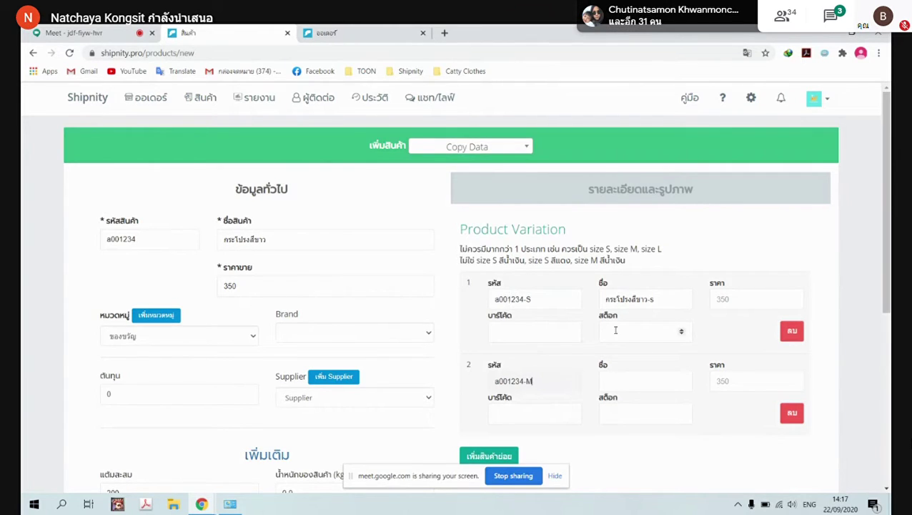
pyautogui.moveTo(665, 300); pyautogui.dragTo(600, 301)
pyautogui.hotkey('ctrl', 'c')
pyautogui.click(648, 384)
pyautogui.hotkey('ctrl', 'v')
pyautogui.moveTo(527, 382); pyautogui.dragTo(492, 382)
pyautogui.click(532, 383)
pyautogui.click(659, 388)
# Set the M variation's price to 400
pyautogui.click(747, 382)
pyautogui.write('4')
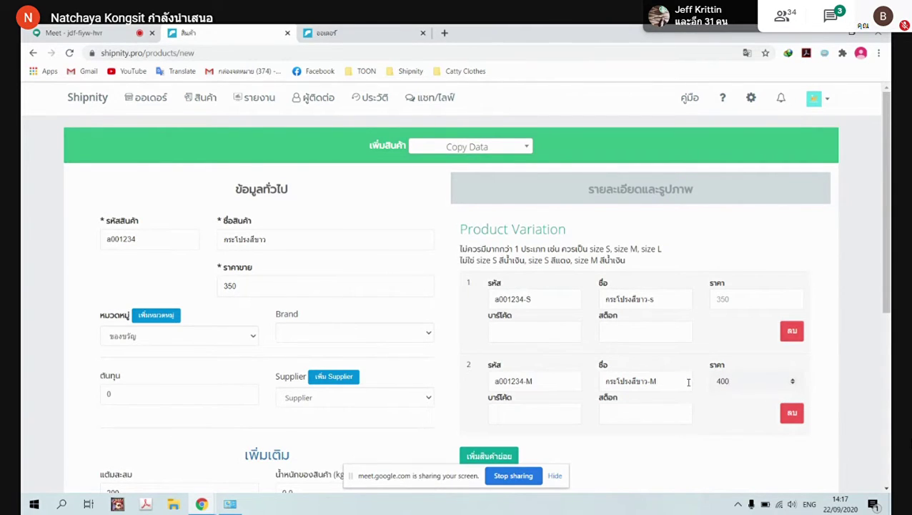
pyautogui.scroll(-5, 576, 398)
pyautogui.scroll(5, 581, 389)
pyautogui.scroll(-5, 580, 379)
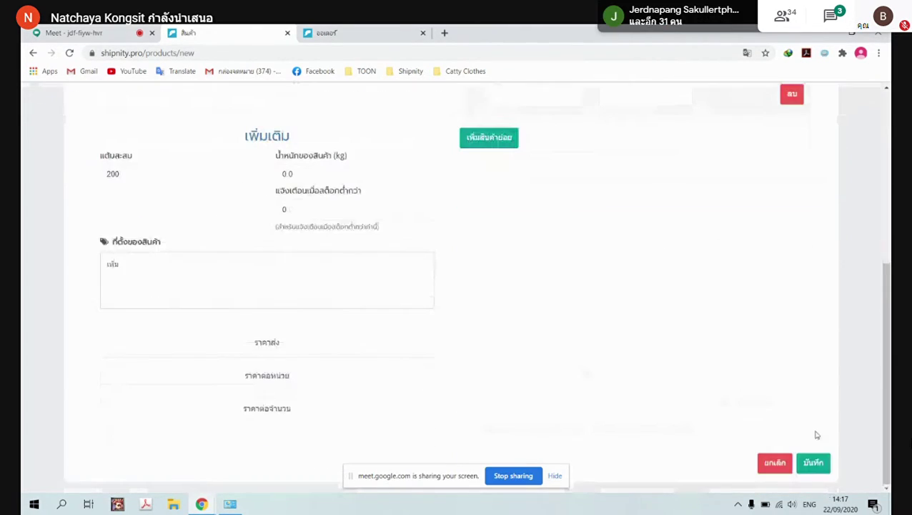
# Save กระโปรงสีขาว and check a001234 lists S and M variants at zero stock
pyautogui.click(814, 463)
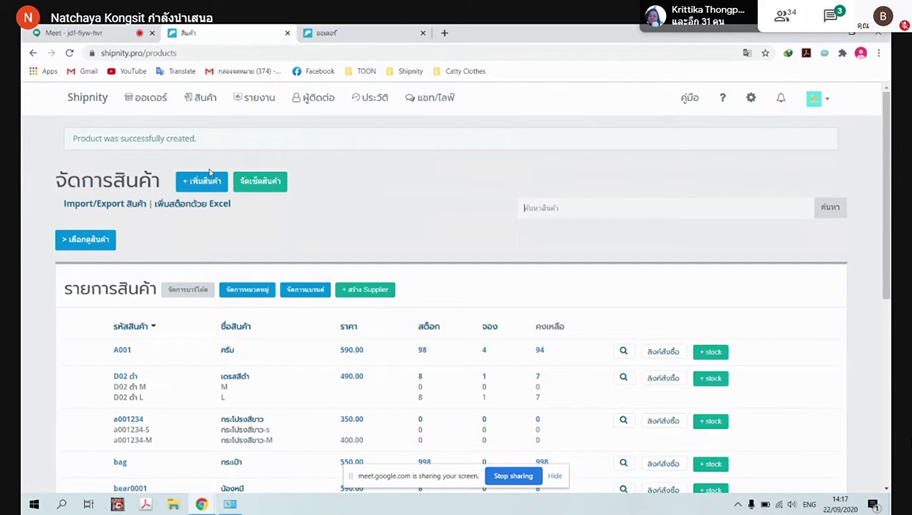
pyautogui.scroll(-1, 366, 233)
pyautogui.scroll(-3, 366, 234)
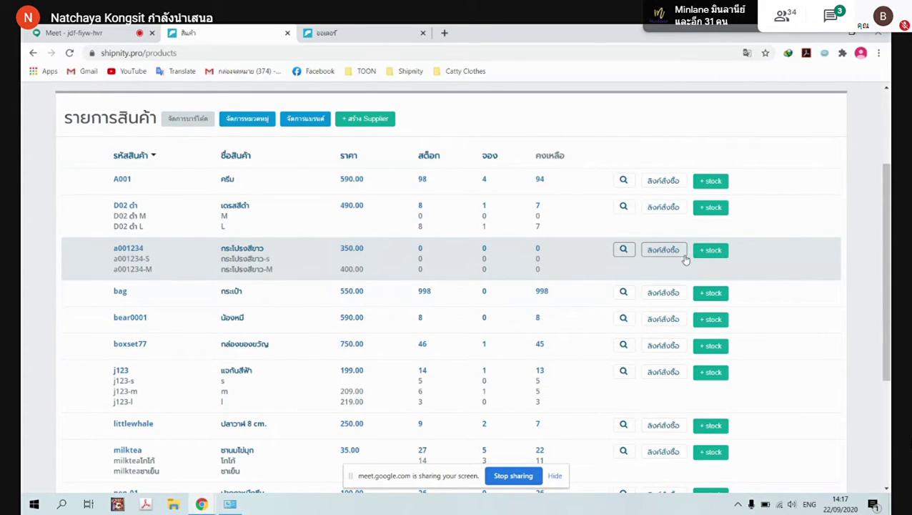
# Stock a001234 with 50 S units at cost 100 and 30 M units at cost 120
pyautogui.click(714, 251)
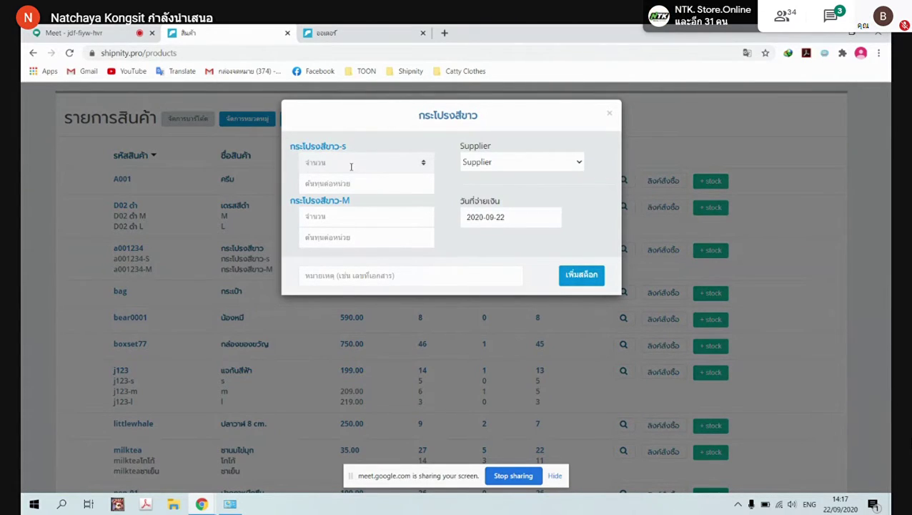
pyautogui.write('50')
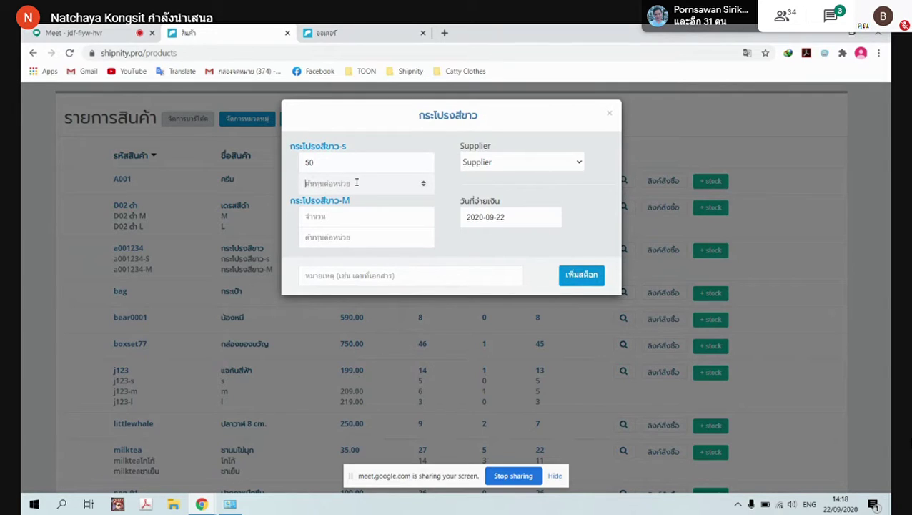
pyautogui.click(570, 169)
pyautogui.click(573, 167)
pyautogui.click(344, 190)
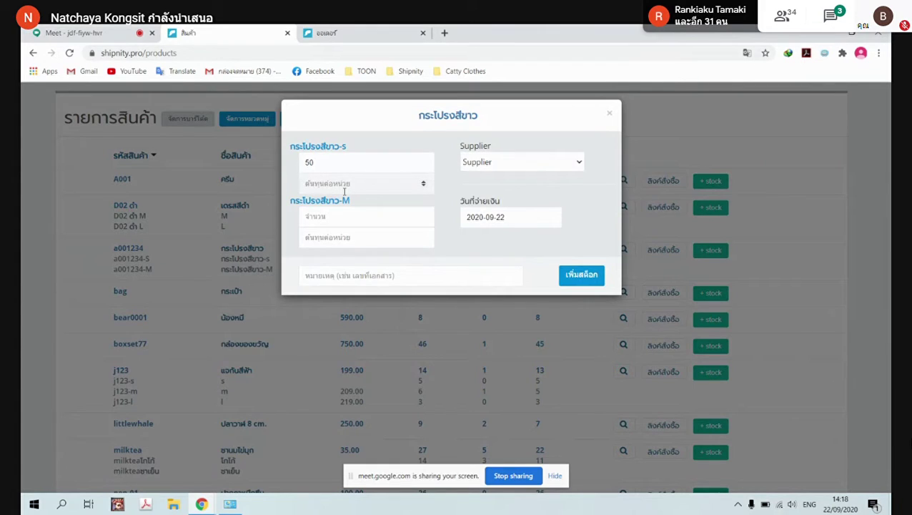
pyautogui.write('100')
pyautogui.click(336, 216)
pyautogui.write('30')
pyautogui.click(325, 241)
pyautogui.write('120')
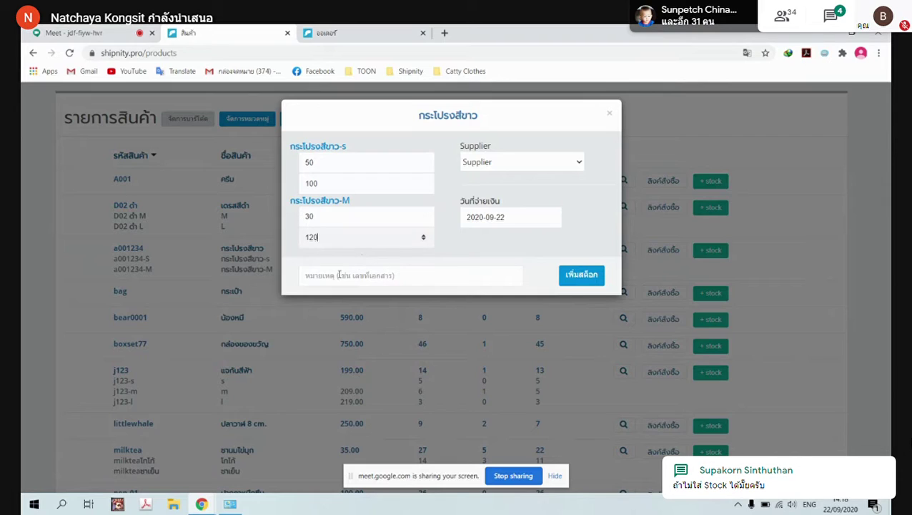
pyautogui.click(583, 285)
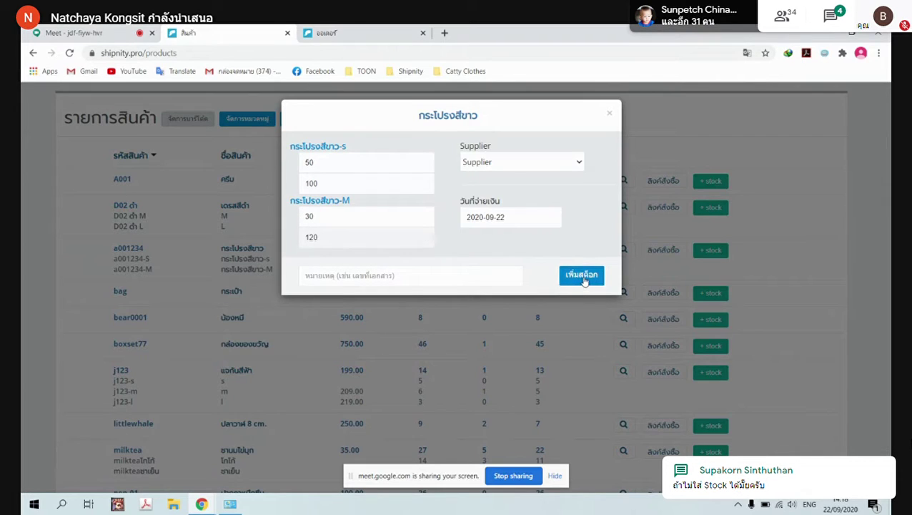
pyautogui.click(582, 276)
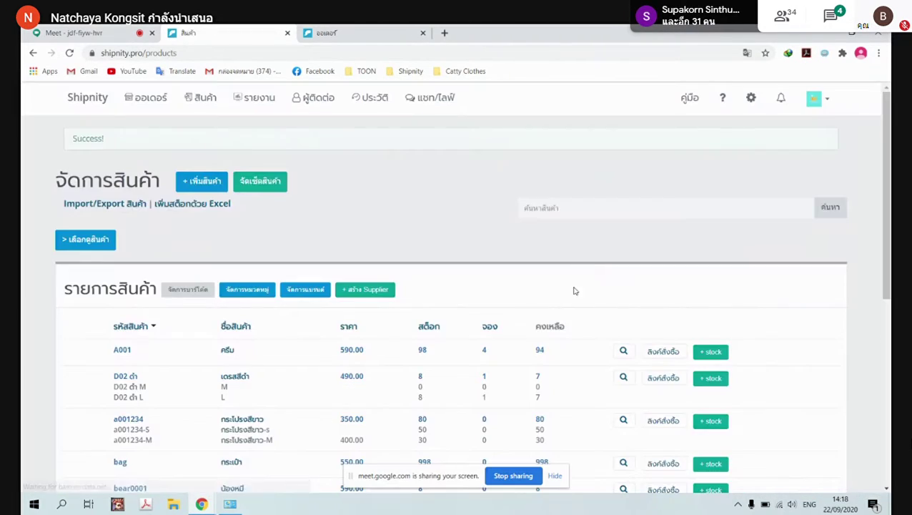
pyautogui.scroll(-3, 595, 312)
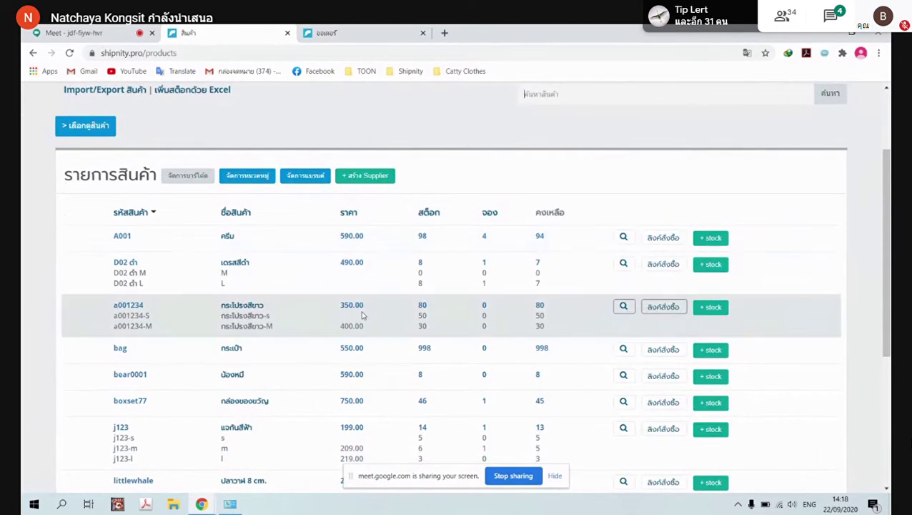
pyautogui.doubleClick(421, 305)
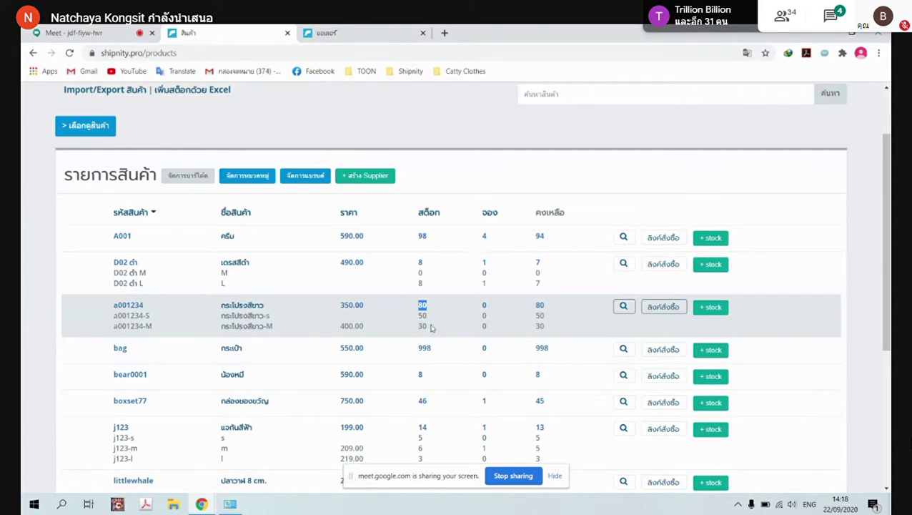
pyautogui.doubleClick(423, 315)
pyautogui.doubleClick(423, 326)
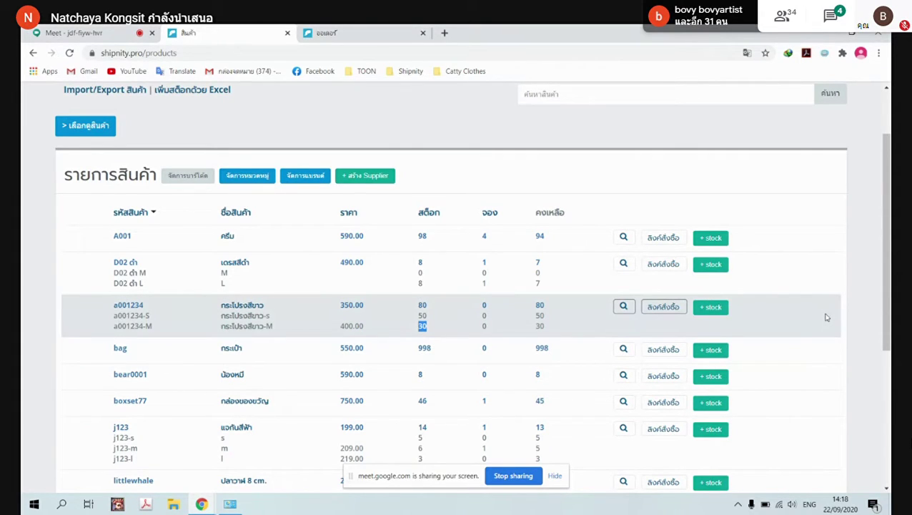
pyautogui.scroll(2, 826, 317)
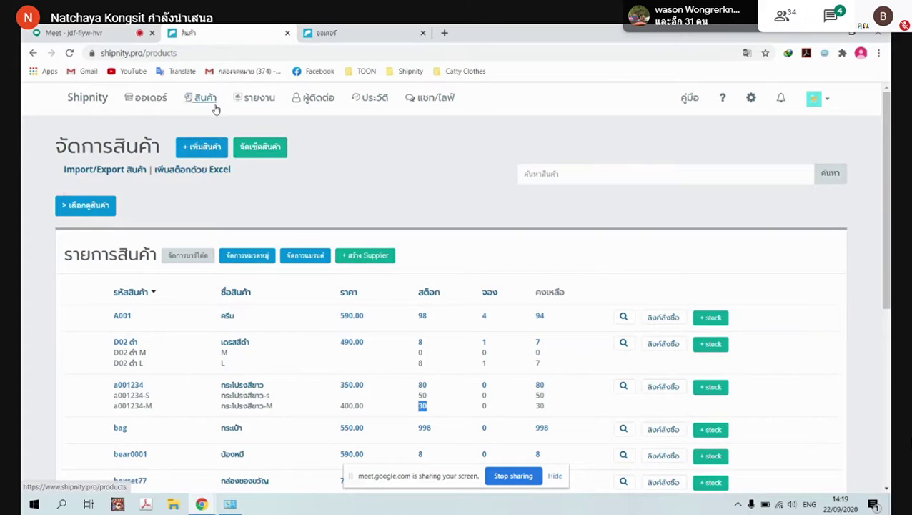
# Go to Shipnity's product Import/Export page
pyautogui.click(72, 179)
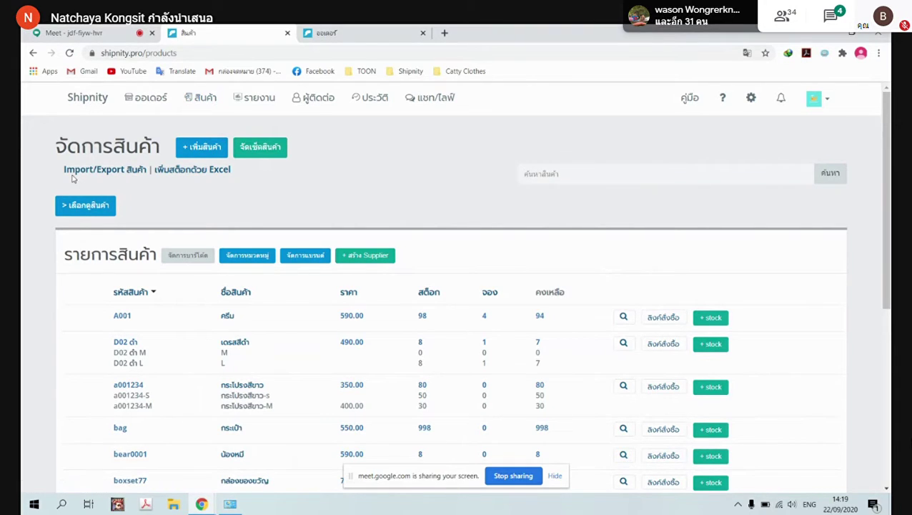
pyautogui.click(108, 172)
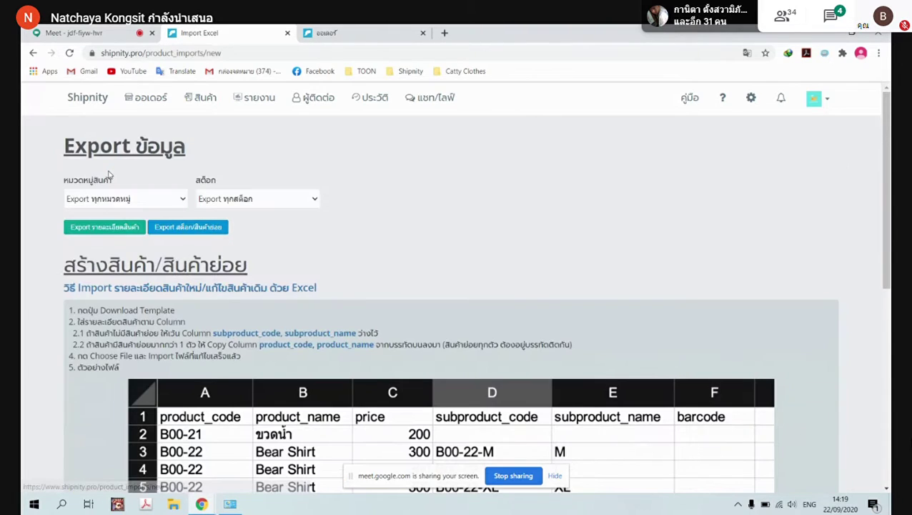
pyautogui.scroll(-3, 511, 223)
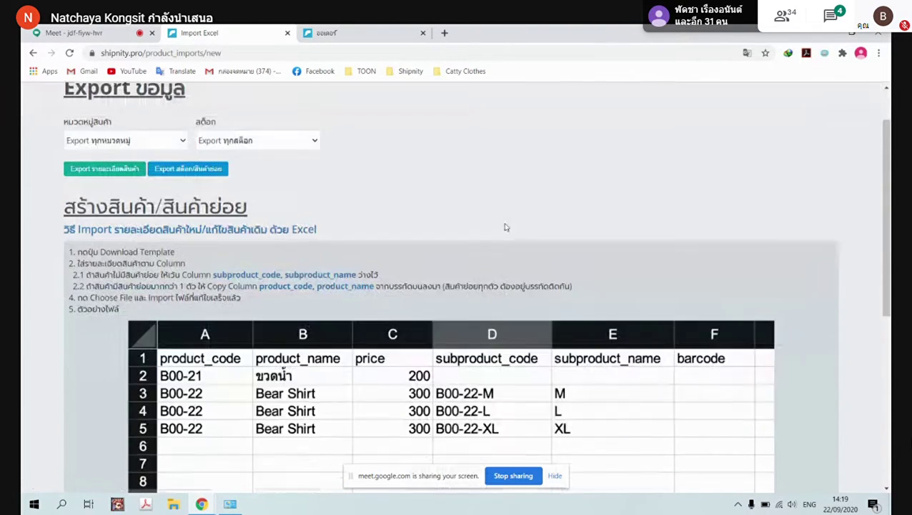
pyautogui.scroll(3, 517, 228)
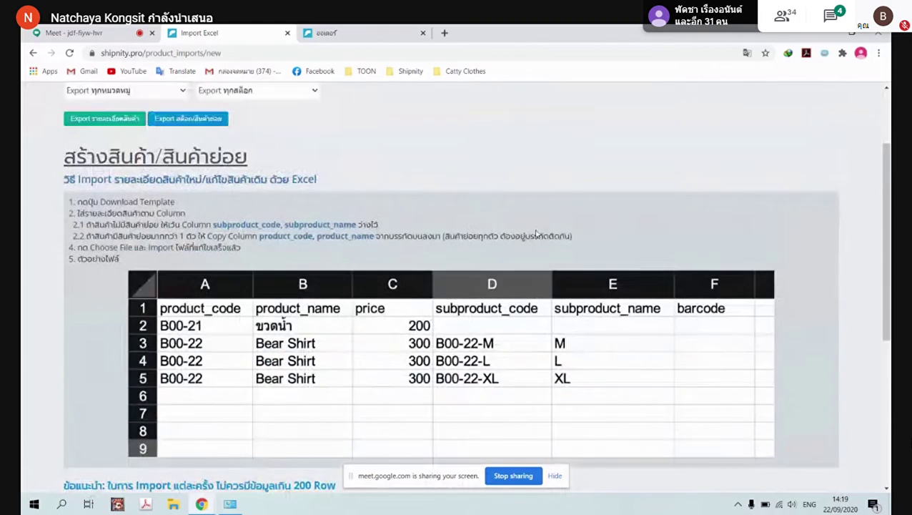
pyautogui.scroll(-7, 146, 246)
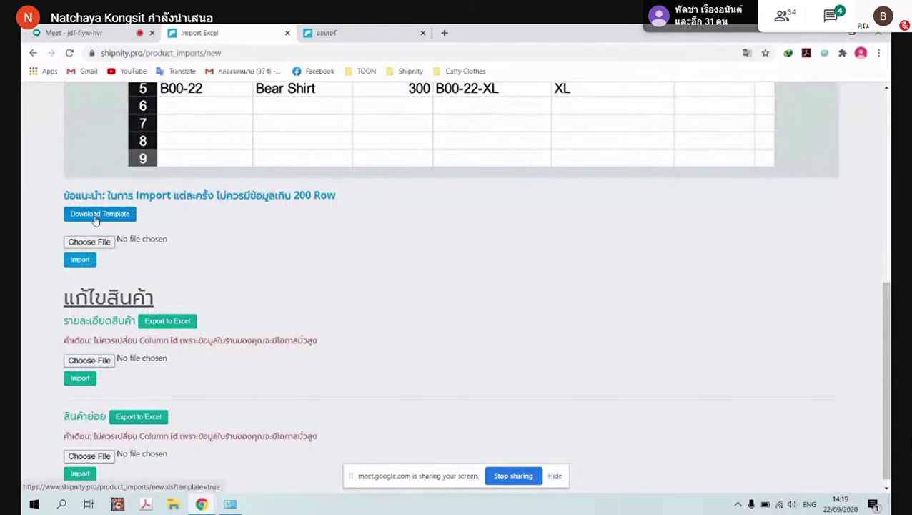
# Download the product_imports.xls template and open it in Excel
pyautogui.click(96, 215)
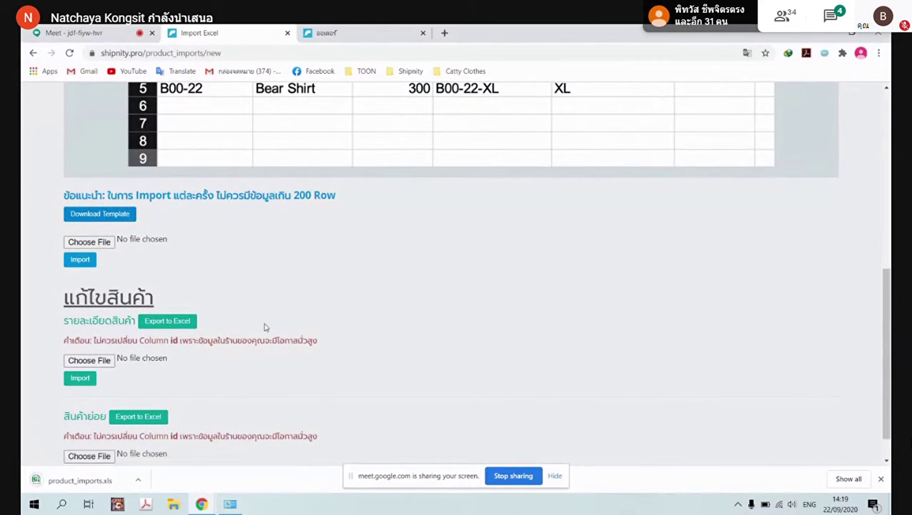
pyautogui.scroll(-1, 263, 327)
pyautogui.scroll(3, 263, 327)
pyautogui.scroll(-1, 264, 326)
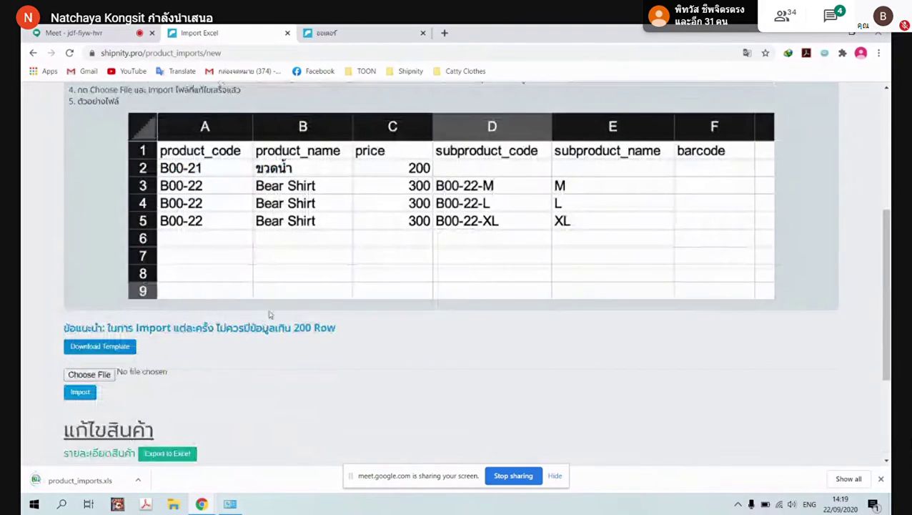
pyautogui.click(139, 482)
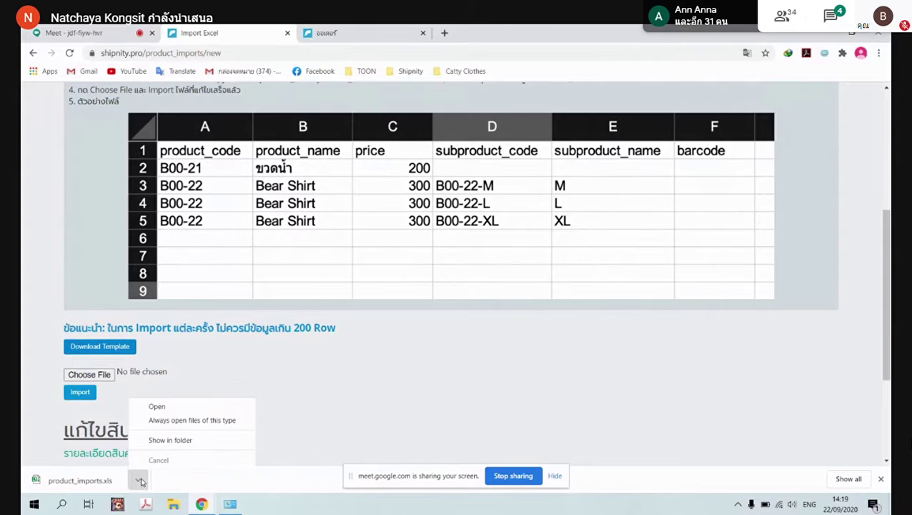
pyautogui.click(178, 412)
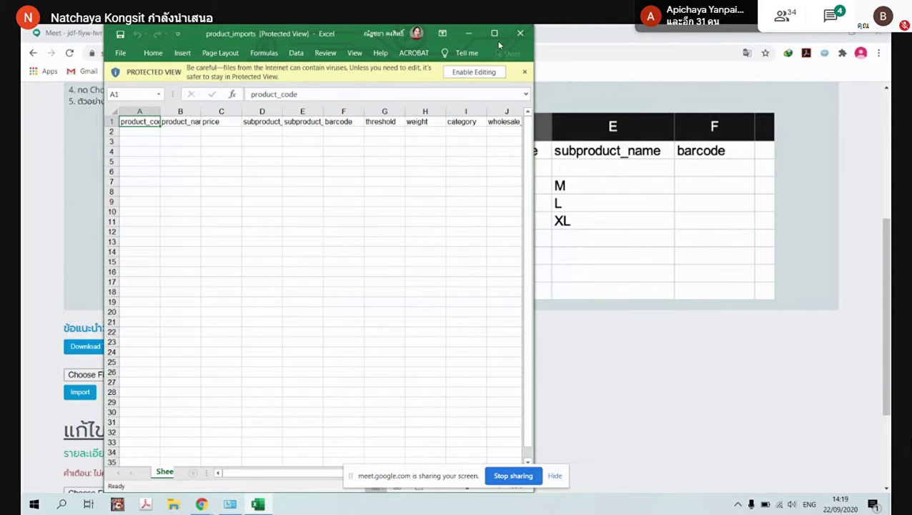
# Enable editing, autofit column A, and enter product code A000045 in A2
pyautogui.click(494, 33)
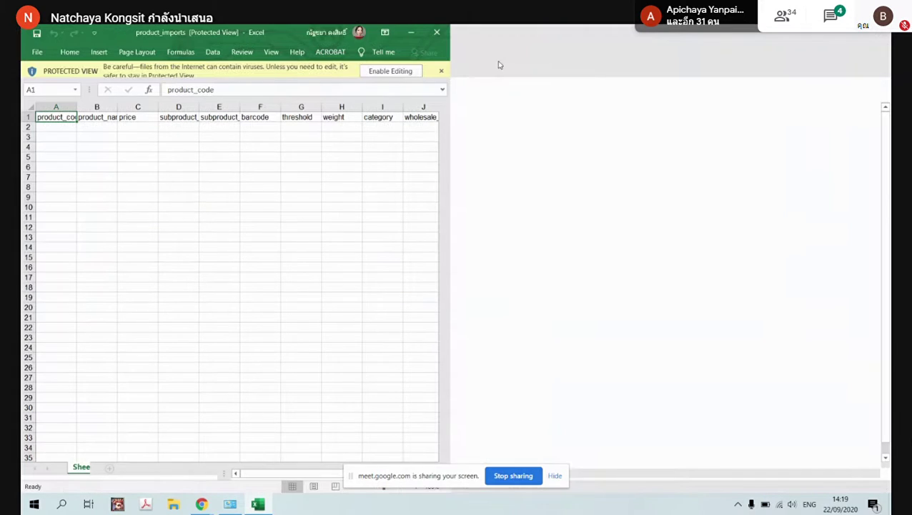
pyautogui.click(506, 68)
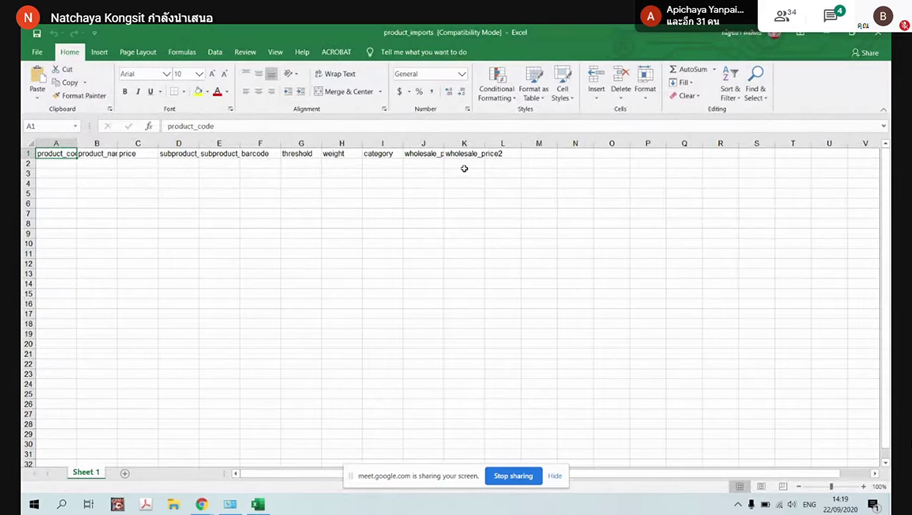
pyautogui.click(64, 166)
pyautogui.click(100, 171)
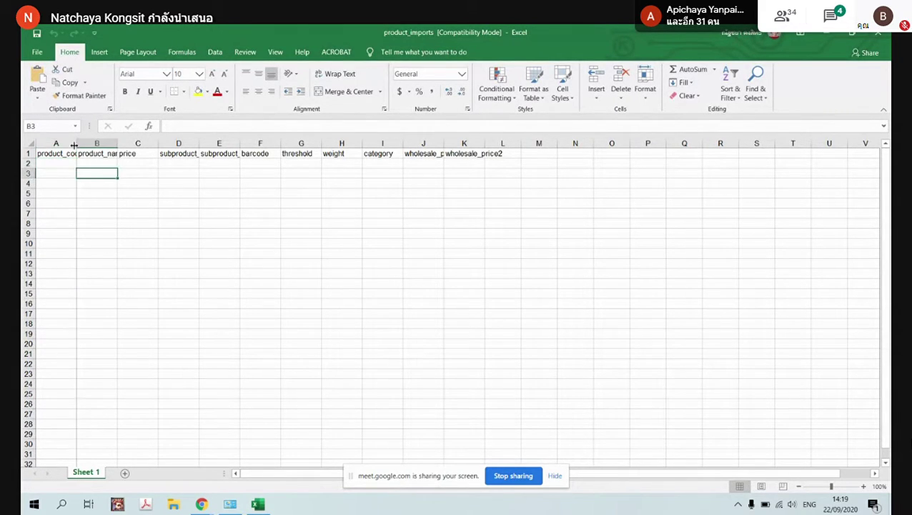
pyautogui.doubleClick(76, 143)
pyautogui.click(74, 165)
pyautogui.doubleClick(75, 164)
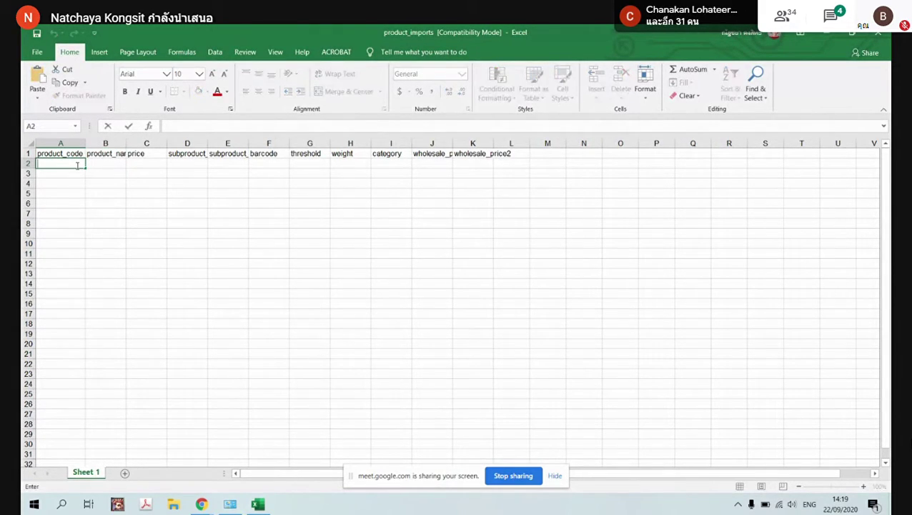
pyautogui.write('A000045')
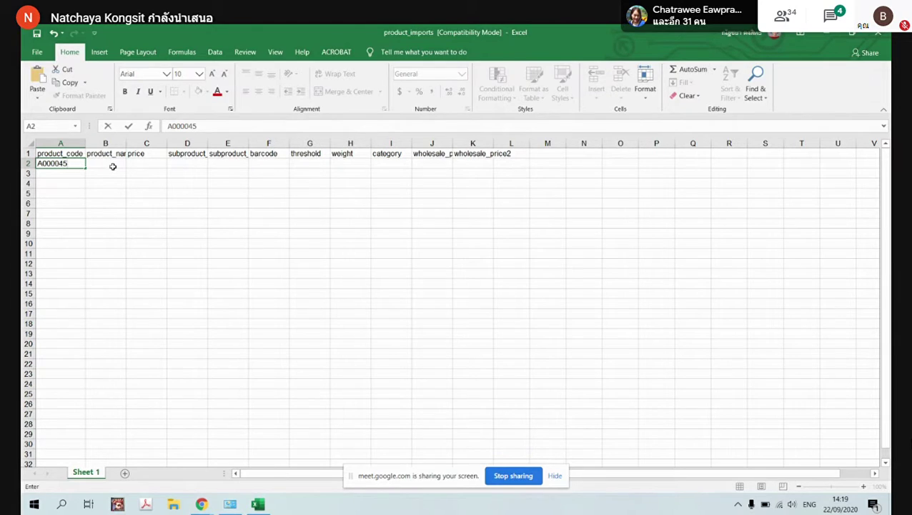
pyautogui.click(114, 165)
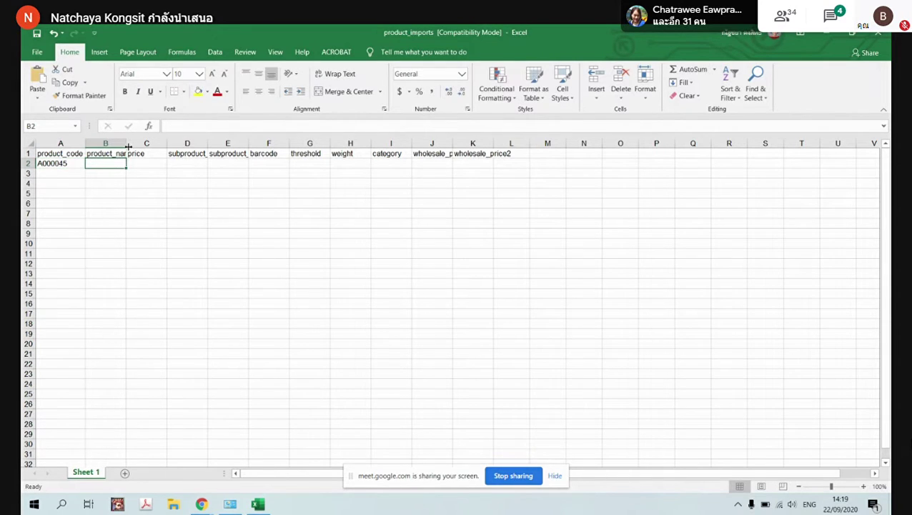
# Enter product name ลูกอมคนดี in B2 and price 100 in C2
pyautogui.doubleClick(122, 164)
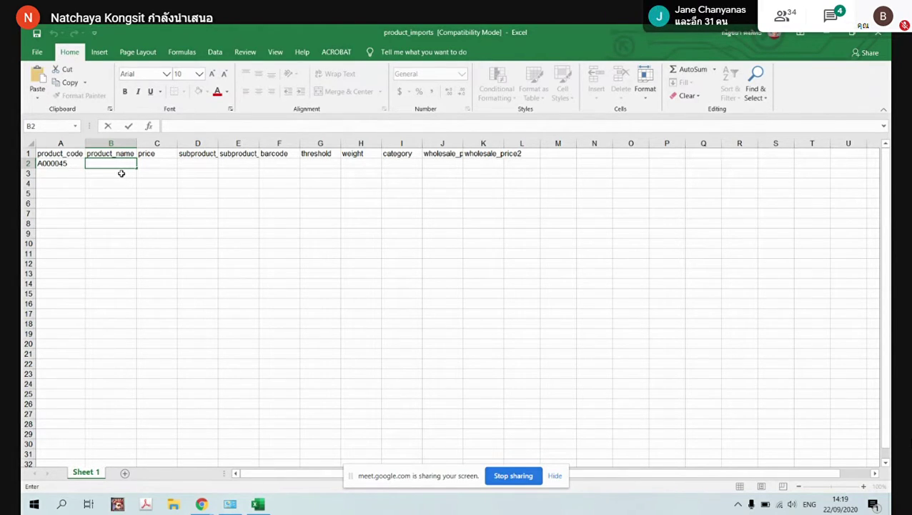
pyautogui.write(']^dno')
pyautogui.press('BackSpace')
pyautogui.press('BackSpace')
pyautogui.press('BackSpace')
pyautogui.press('BackSpace')
pyautogui.press('BackSpace')
pyautogui.press('`')
pyautogui.write('สะ')
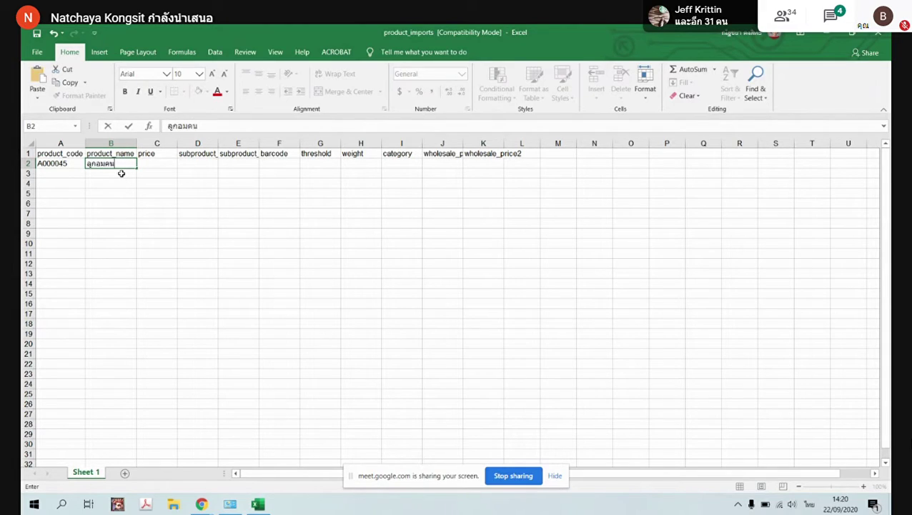
pyautogui.click(168, 163)
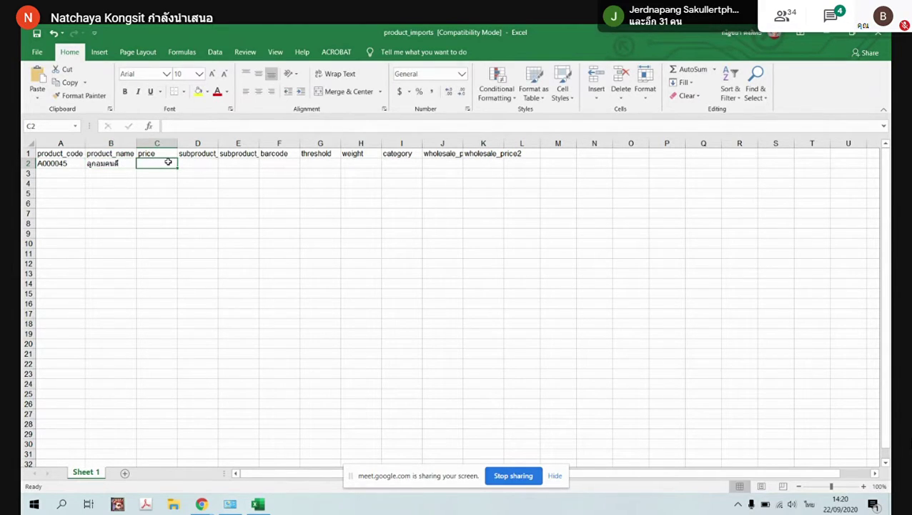
pyautogui.write('จจ')
pyautogui.press('BackSpace')
pyautogui.press('BackSpace')
pyautogui.press('`')
pyautogui.write('100')
pyautogui.click(181, 215)
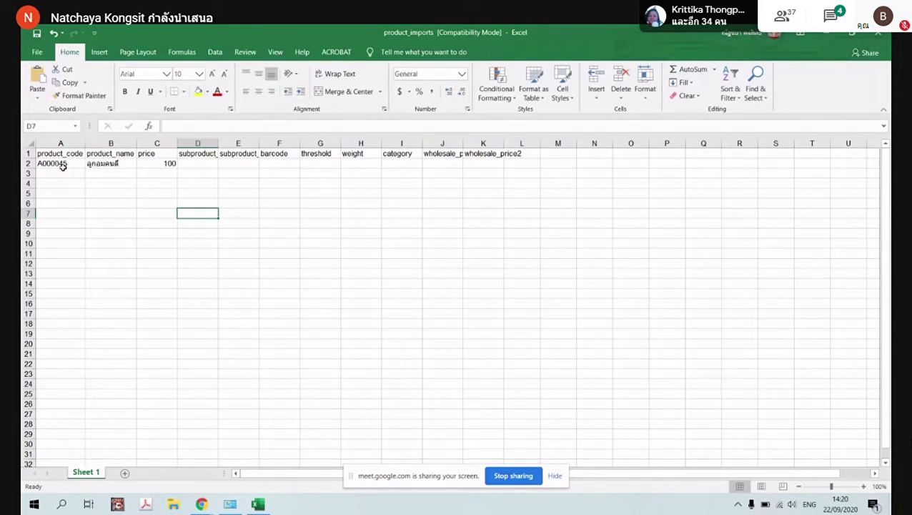
# Autofit columns D and E to fit subproduct_code and subproduct_name
pyautogui.click(188, 162)
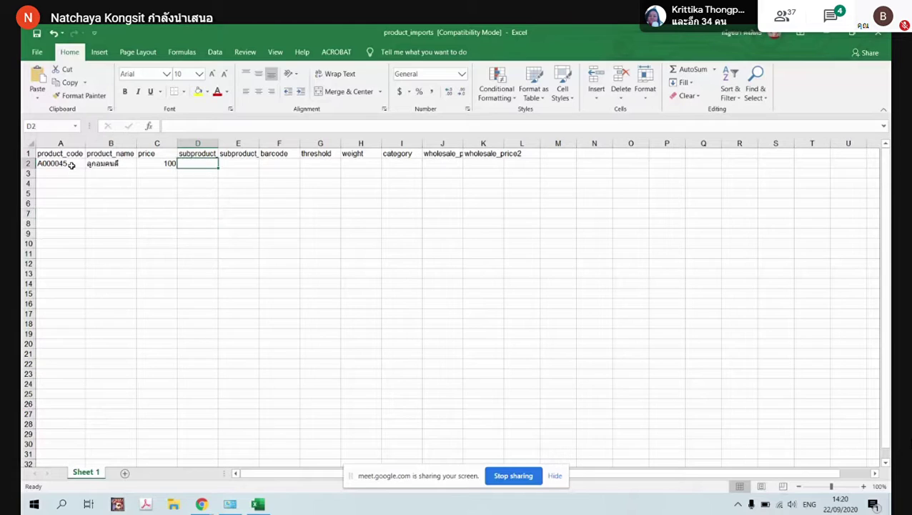
pyautogui.moveTo(56, 163); pyautogui.dragTo(151, 163)
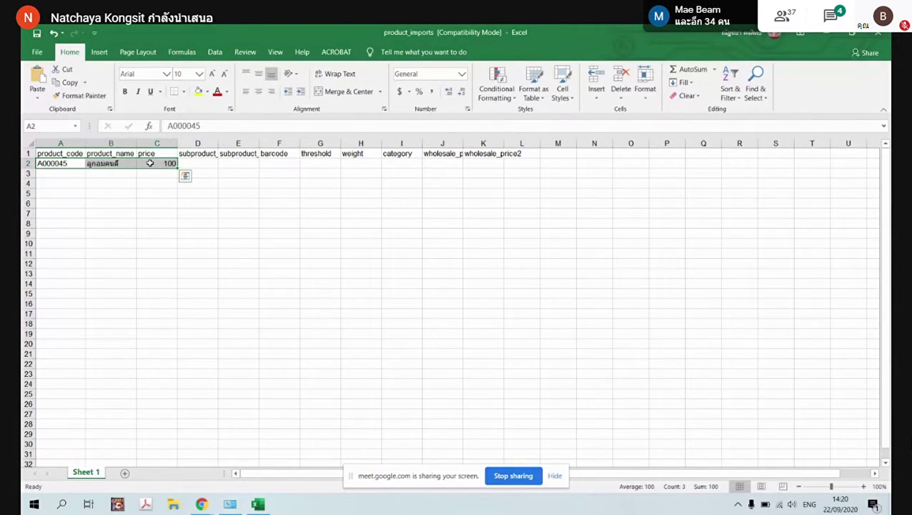
pyautogui.click(208, 164)
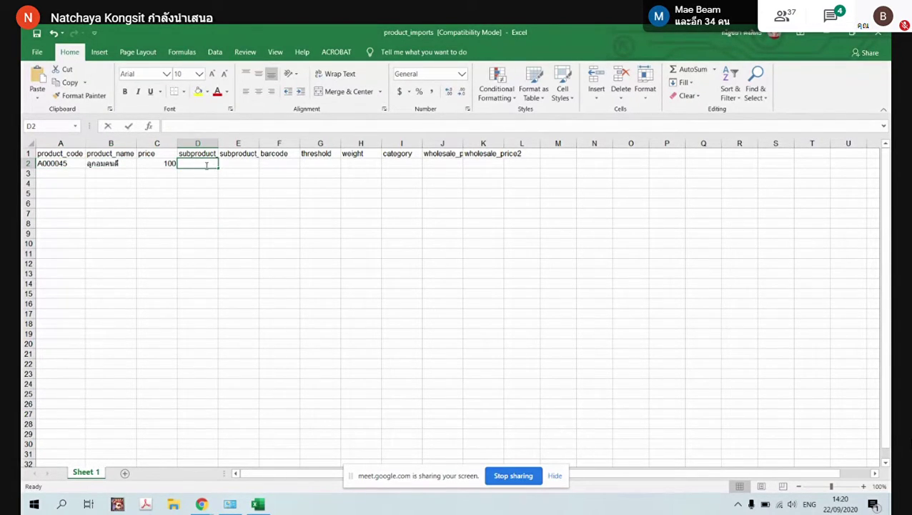
pyautogui.click(239, 143)
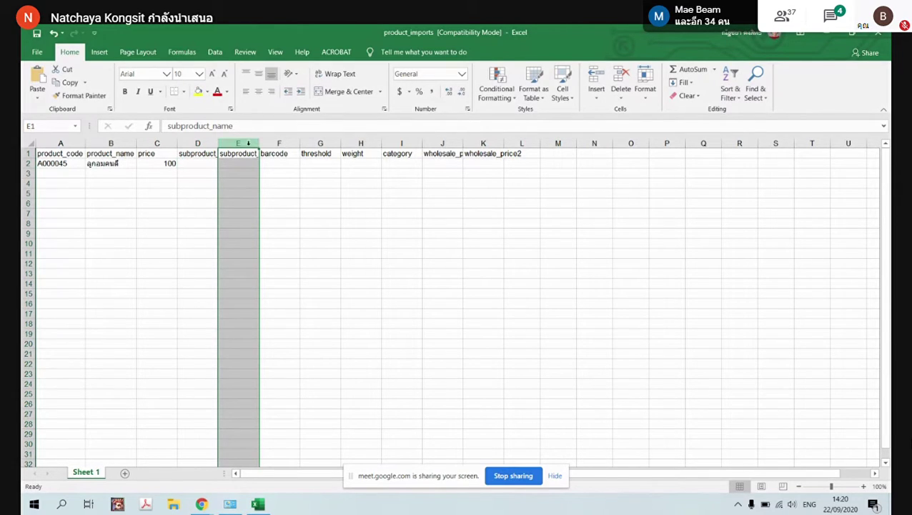
pyautogui.click(118, 163)
pyautogui.click(67, 163)
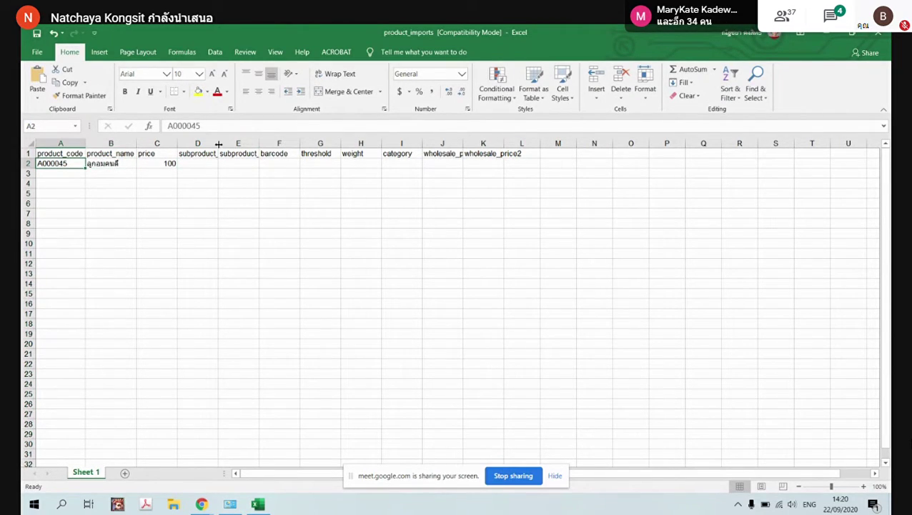
pyautogui.doubleClick(218, 144)
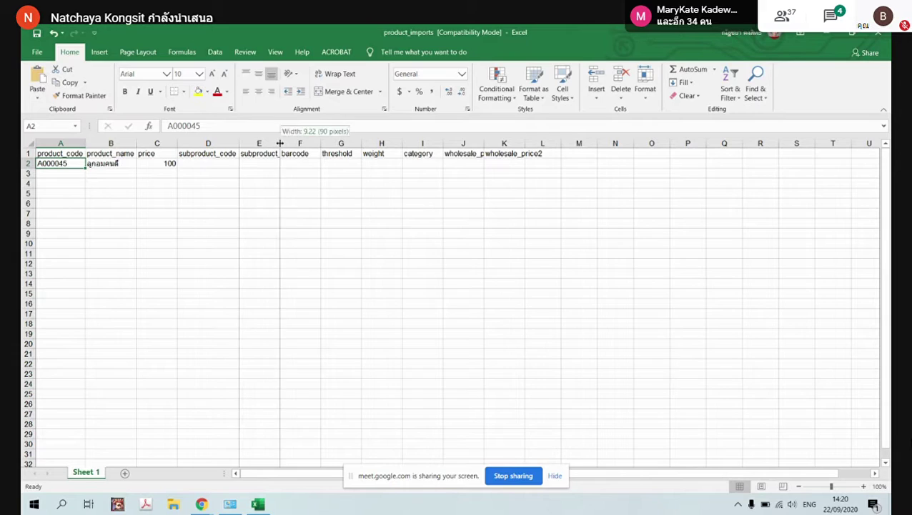
pyautogui.doubleClick(280, 143)
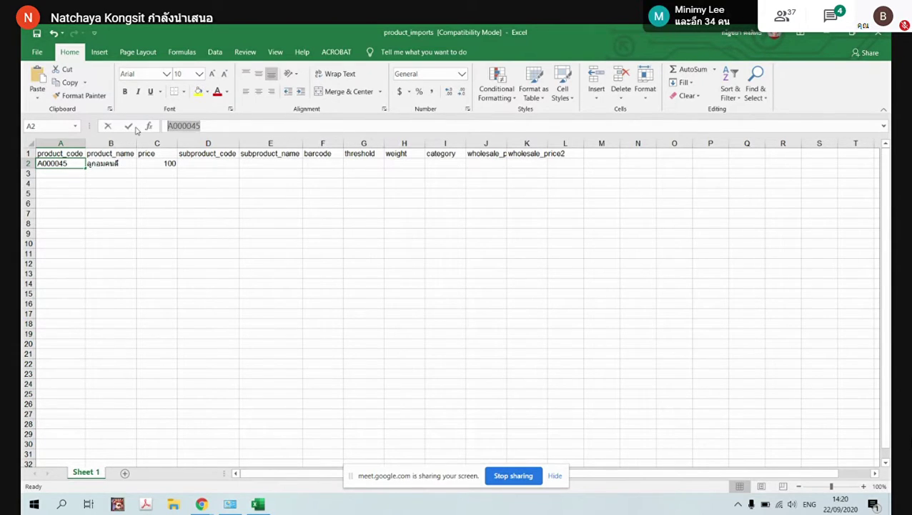
# Fill D2 with variant code A000045-S and E2 with name ลูกอมคนดี-s
pyautogui.doubleClick(197, 165)
pyautogui.write('A000045')
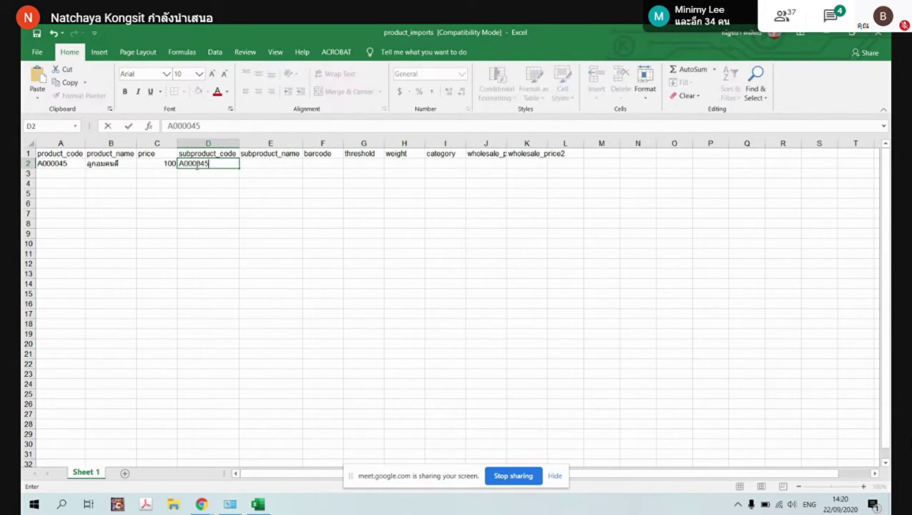
pyautogui.write('-S')
pyautogui.click(293, 164)
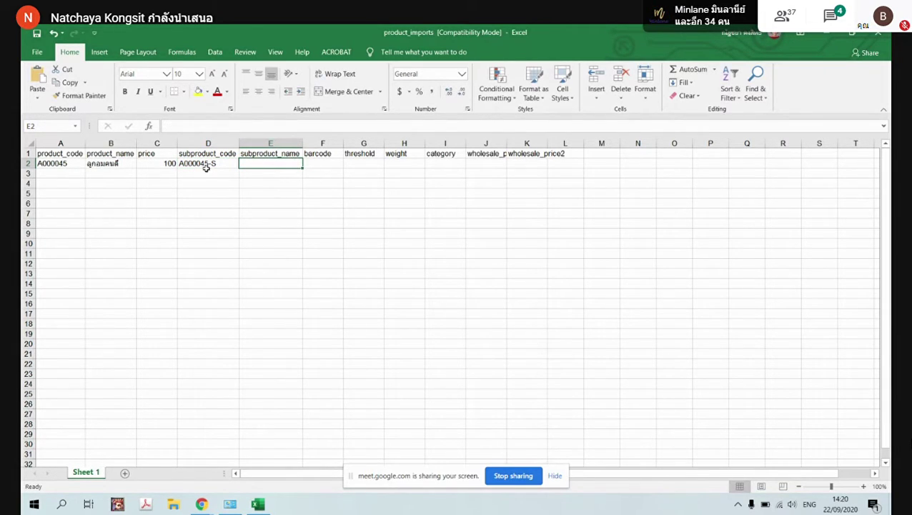
pyautogui.doubleClick(121, 164)
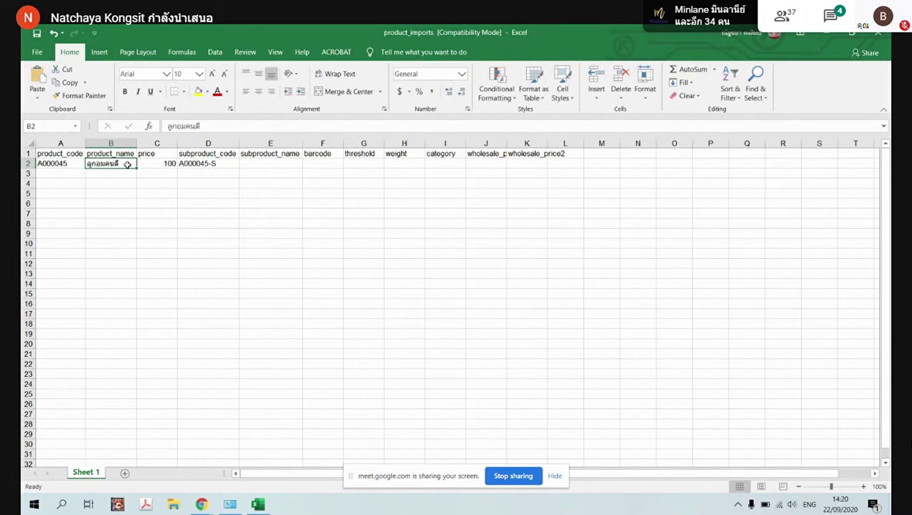
pyautogui.click(264, 166)
pyautogui.write('ลูกอมคนดี')
pyautogui.write('-')
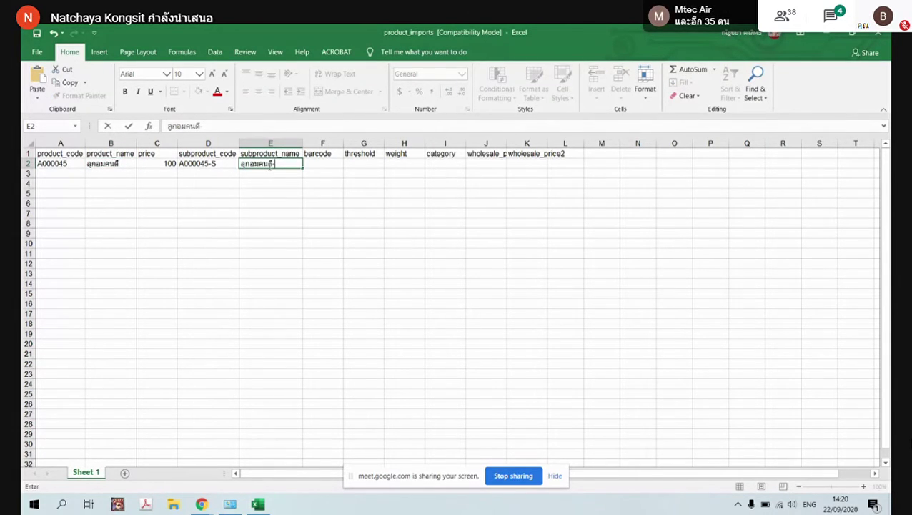
pyautogui.click(347, 164)
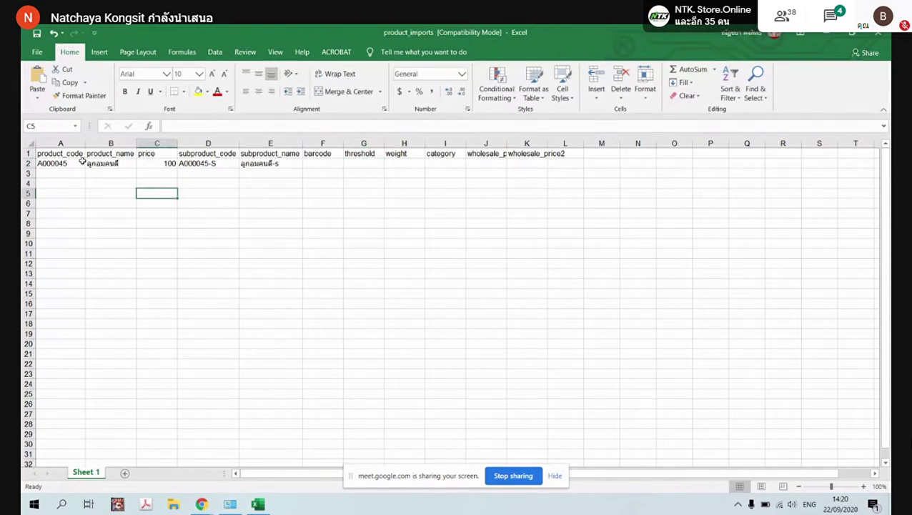
# Copy the product code, name and price from A2:C2 into row 3
pyautogui.moveTo(43, 167); pyautogui.dragTo(152, 166)
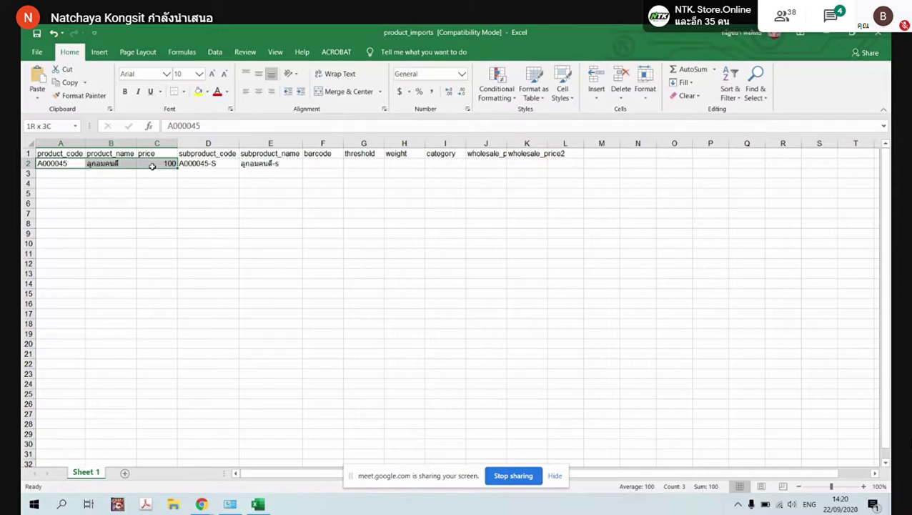
pyautogui.hotkey('ctrl', 'c')
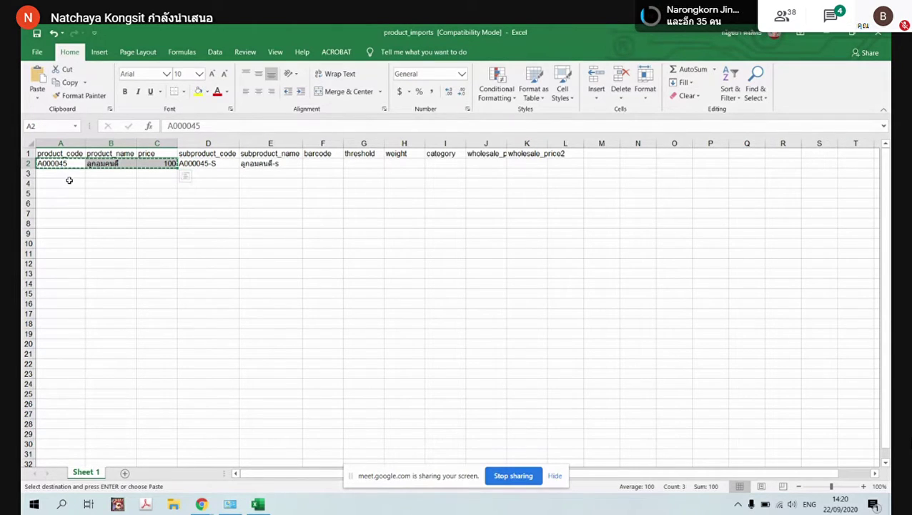
pyautogui.click(67, 174)
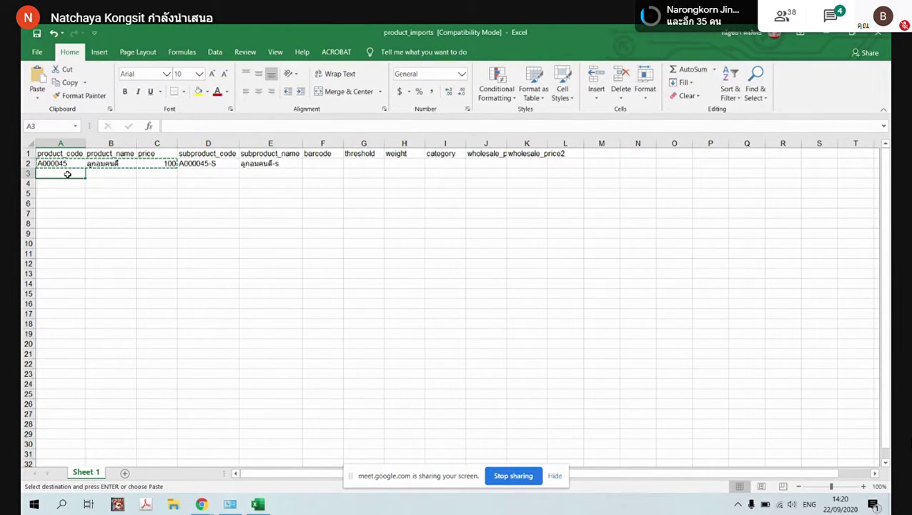
pyautogui.hotkey('ctrl', 'v')
pyautogui.hotkey('ctrl', 'z')
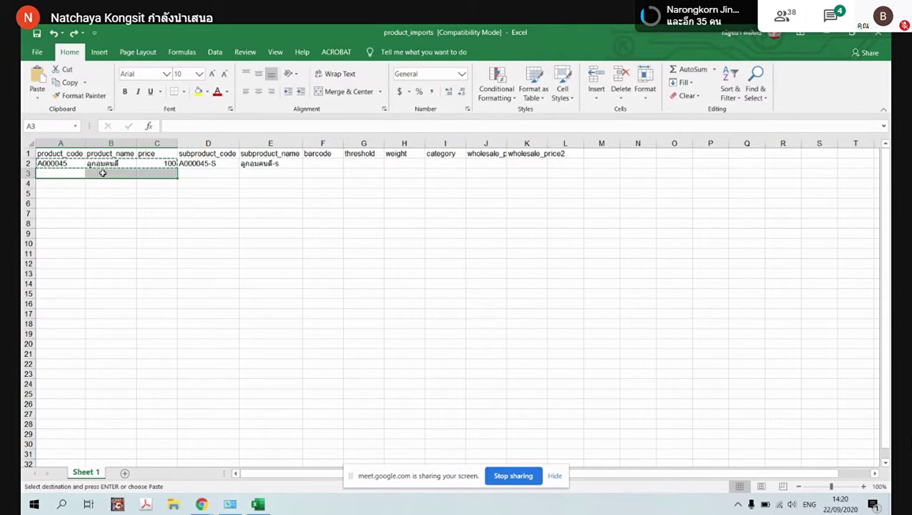
pyautogui.moveTo(125, 165); pyautogui.dragTo(172, 170)
pyautogui.click(73, 173)
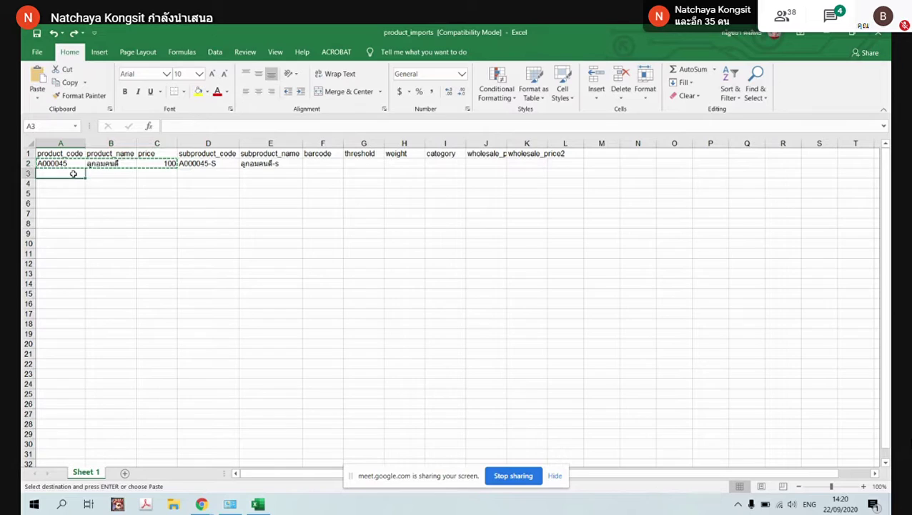
pyautogui.hotkey('ctrl', 'v')
# Copy the S variant code and name from D2:E2 into D3:E3
pyautogui.moveTo(202, 165); pyautogui.dragTo(259, 171)
pyautogui.hotkey('ctrl', 'c')
pyautogui.click(213, 174)
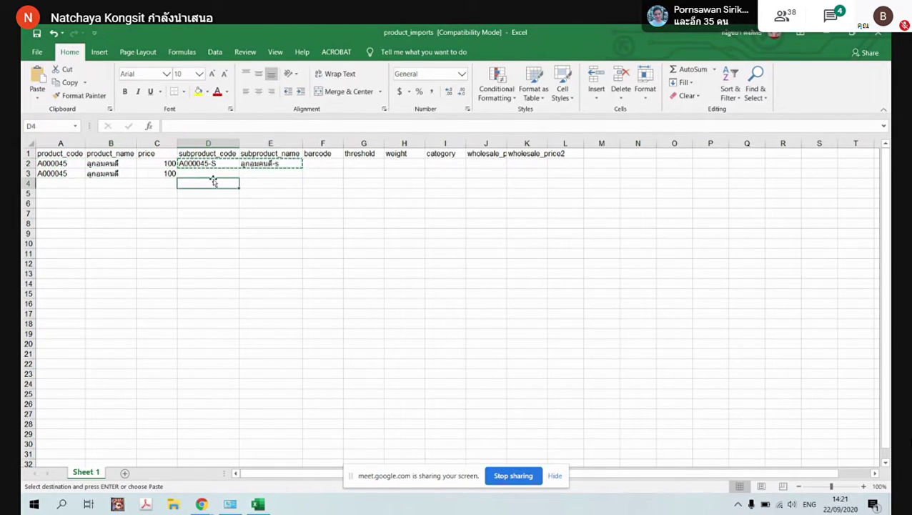
pyautogui.hotkey('ctrl', 'v')
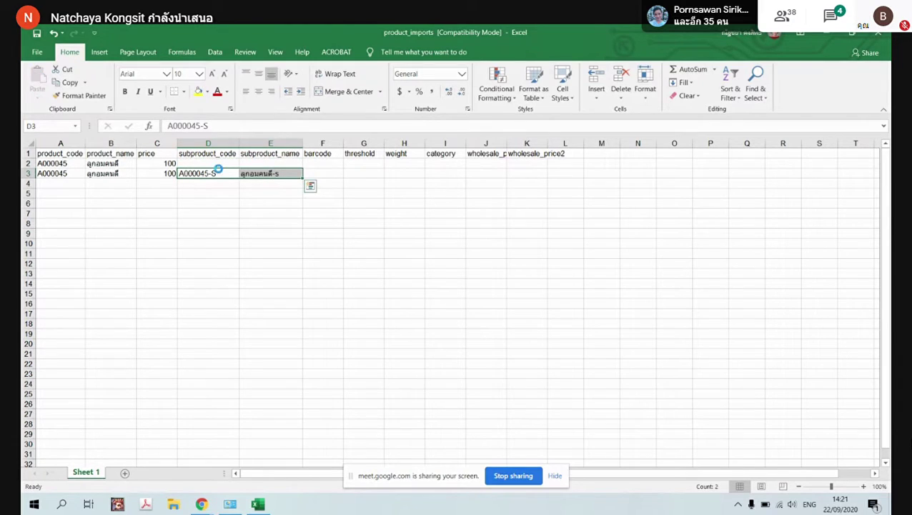
pyautogui.hotkey('ctrl', 'z')
pyautogui.click(203, 164)
pyautogui.moveTo(203, 164); pyautogui.dragTo(271, 164)
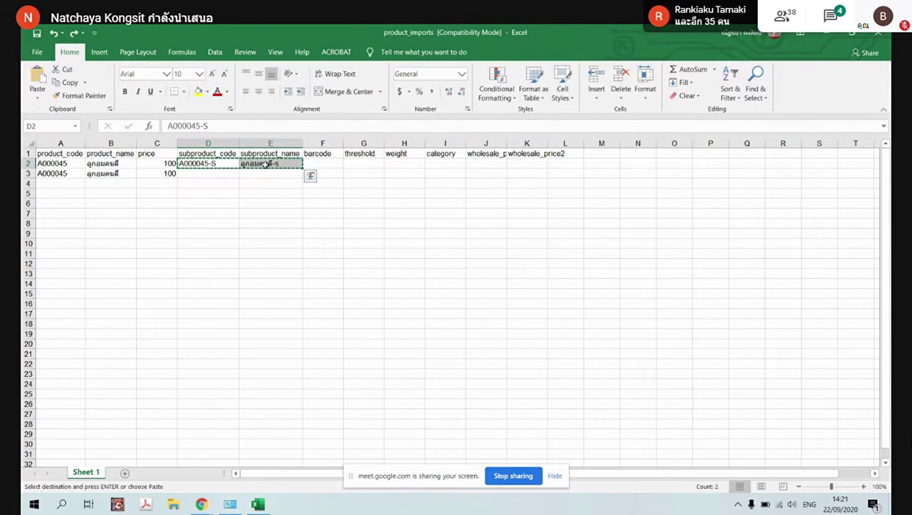
pyautogui.click(222, 179)
pyautogui.hotkey('ctrl', 'v')
# Change row 3's variant to A000045-M named ลูกอมคนดี-M and save the workbook
pyautogui.click(222, 179)
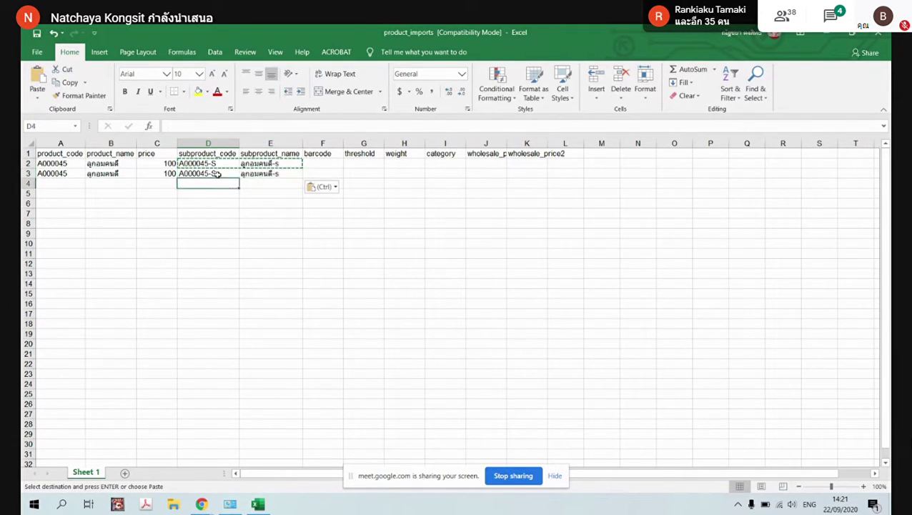
pyautogui.doubleClick(221, 179)
pyautogui.press('BackSpace')
pyautogui.write('M')
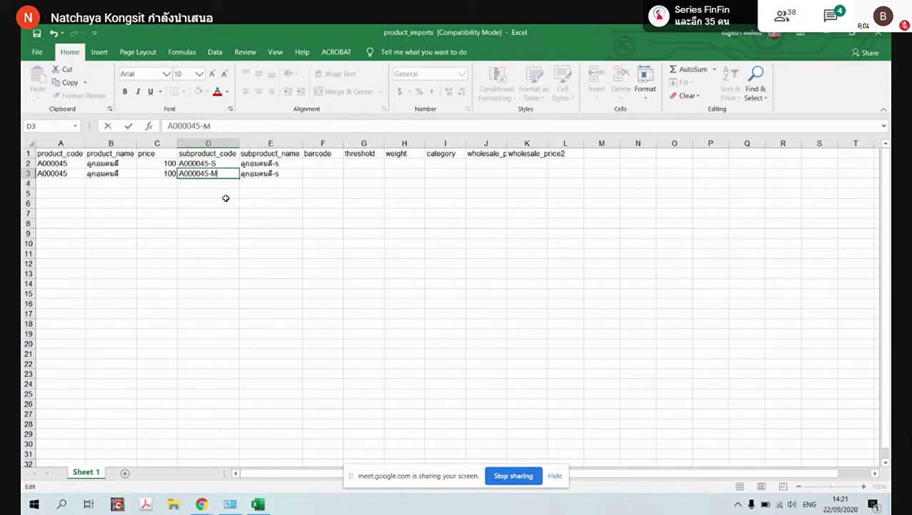
pyautogui.doubleClick(265, 173)
pyautogui.click(289, 175)
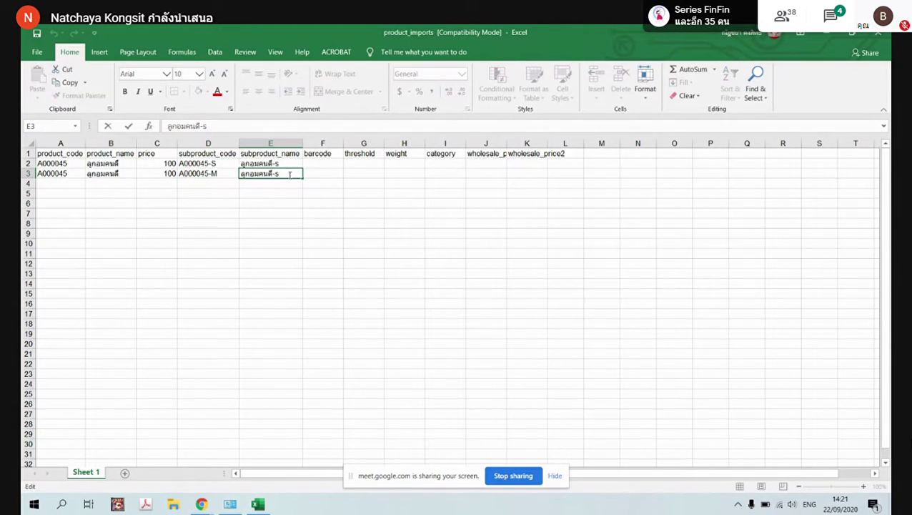
pyautogui.write('M')
pyautogui.press('BackSpace')
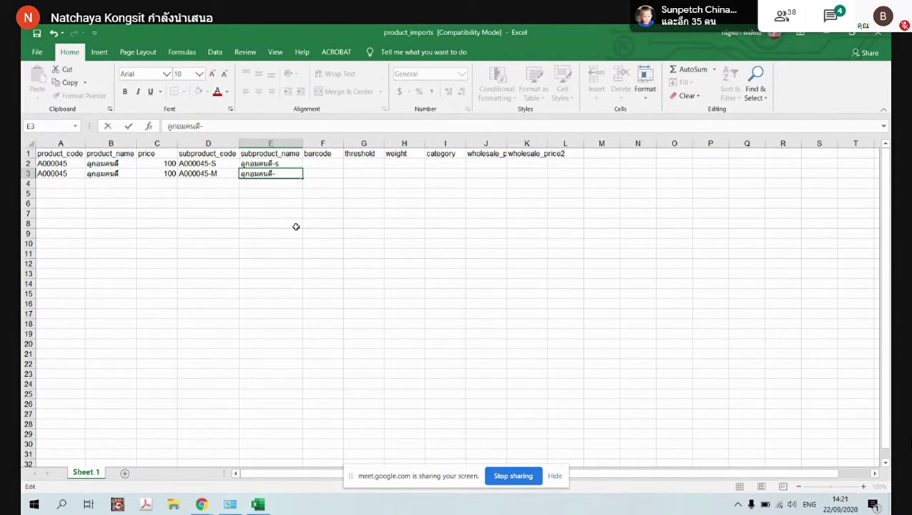
pyautogui.write('M')
pyautogui.click(36, 34)
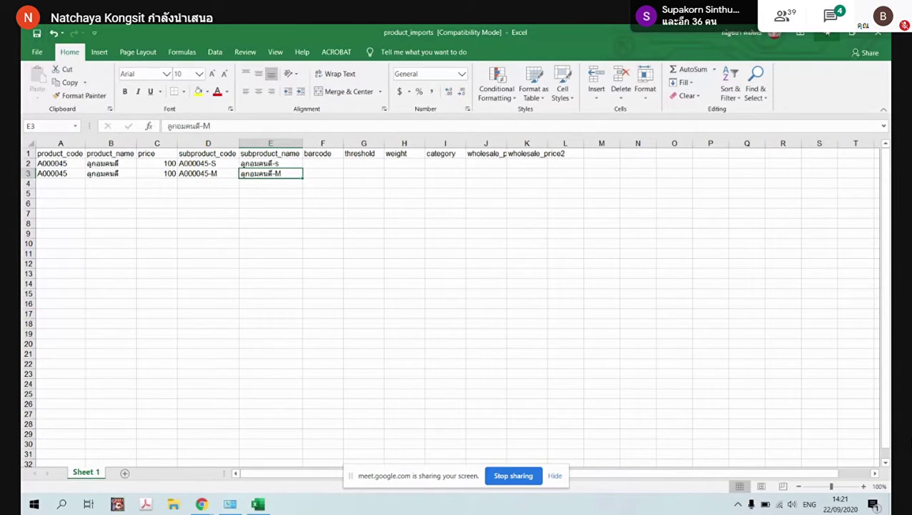
pyautogui.click(827, 32)
# Upload product_imports.xls from Downloads and import it into Shipnity
pyautogui.scroll(-1, 264, 300)
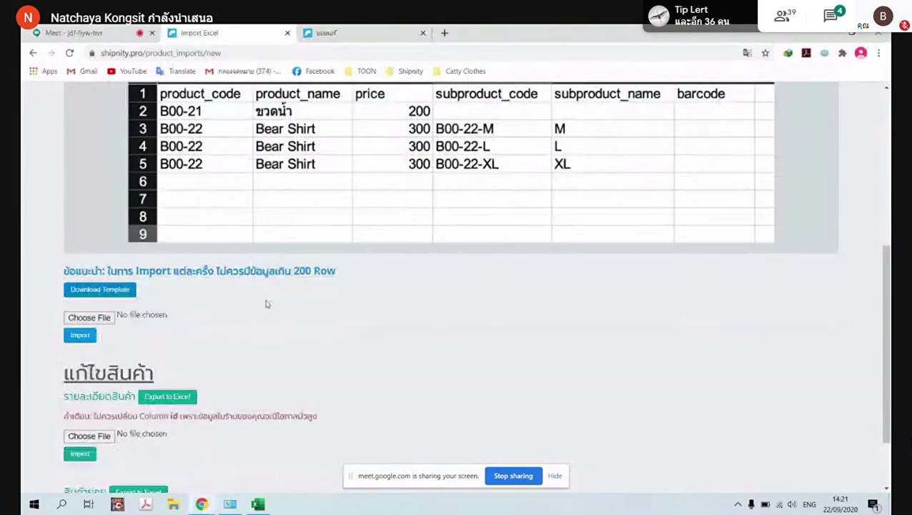
pyautogui.click(87, 319)
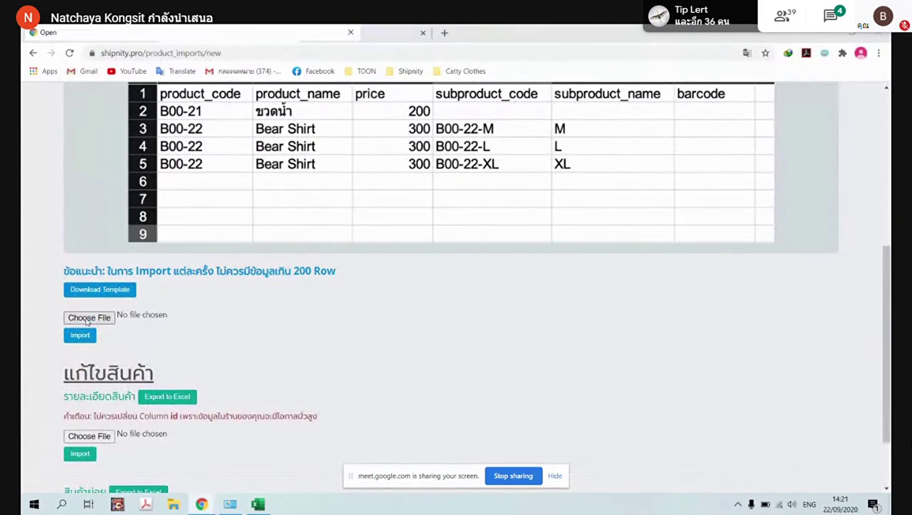
pyautogui.click(344, 297)
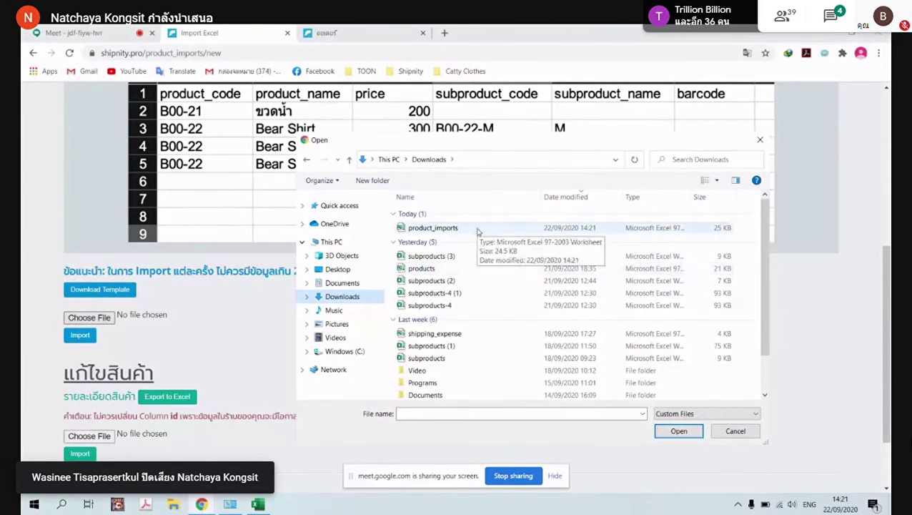
pyautogui.click(435, 229)
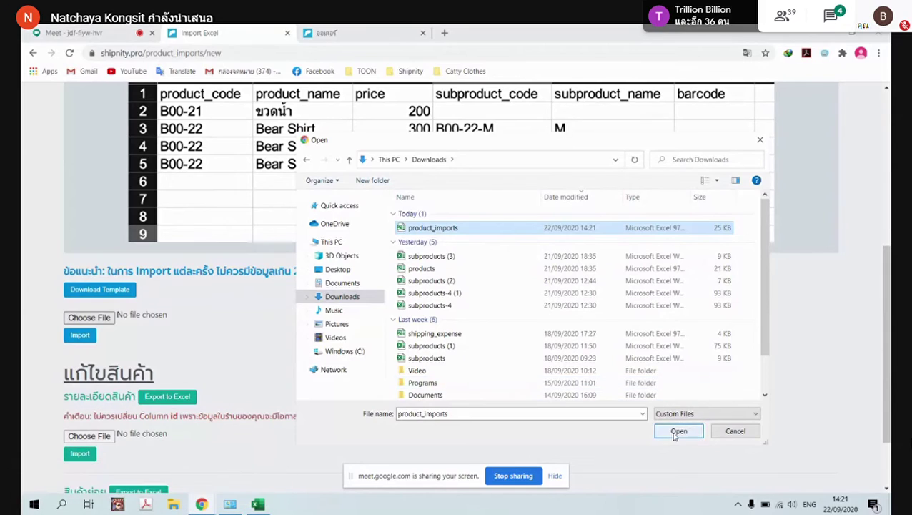
pyautogui.click(677, 432)
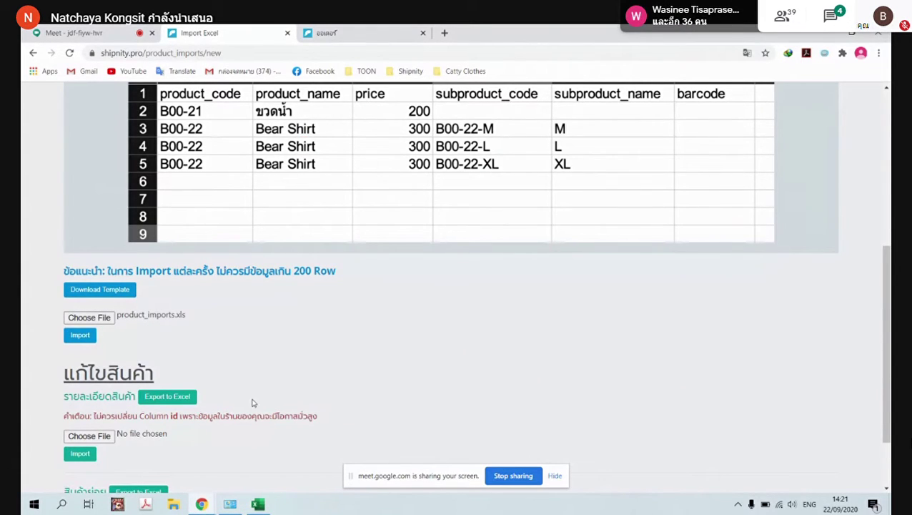
pyautogui.scroll(-1, 252, 387)
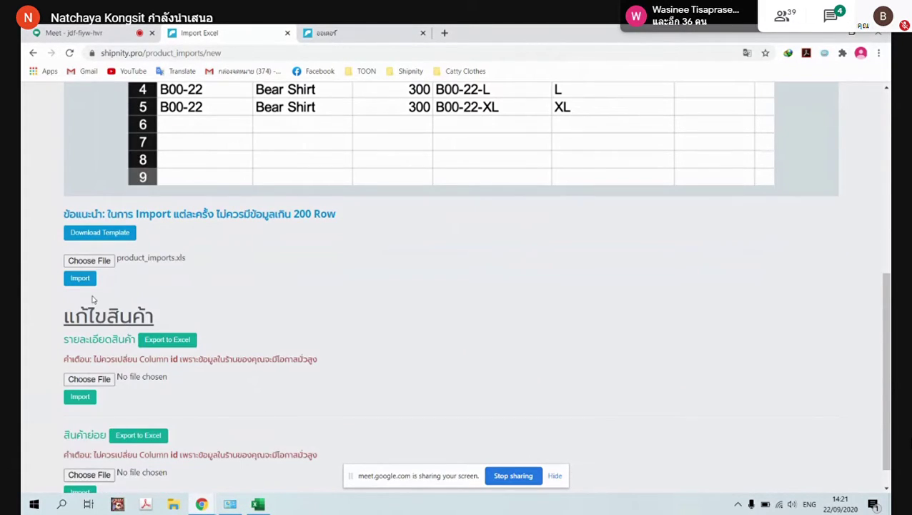
pyautogui.scroll(-1, 219, 305)
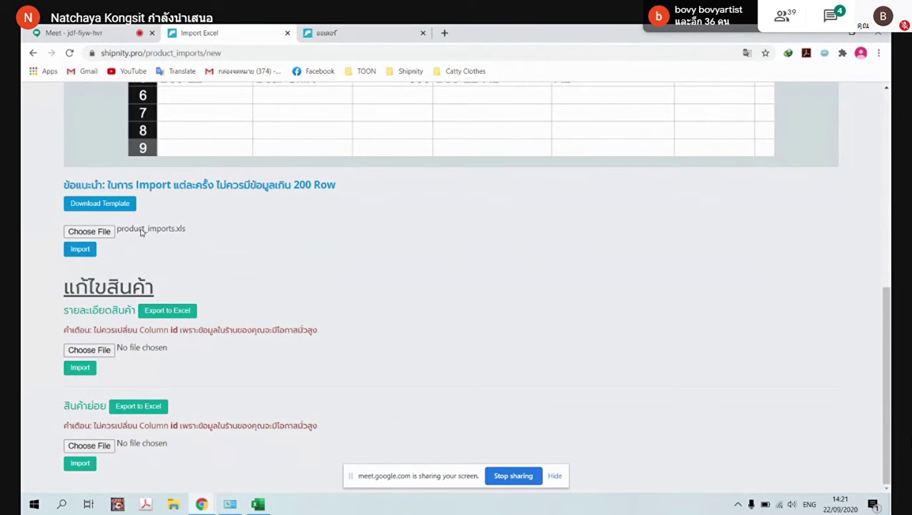
pyautogui.click(83, 251)
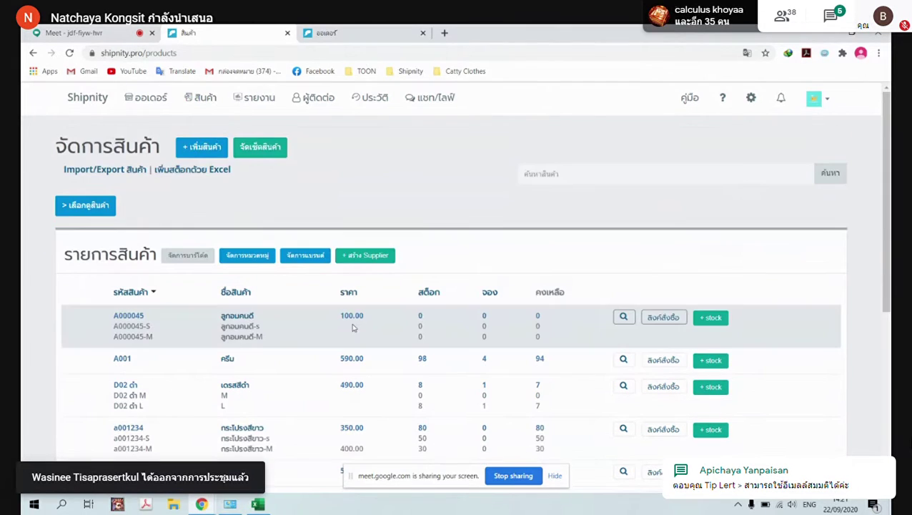
# Open the เพิ่มสต็อกด้วย Excel page, after briefly opening and closing ลูกอมคนดี's add-stock form
pyautogui.scroll(-1, 321, 326)
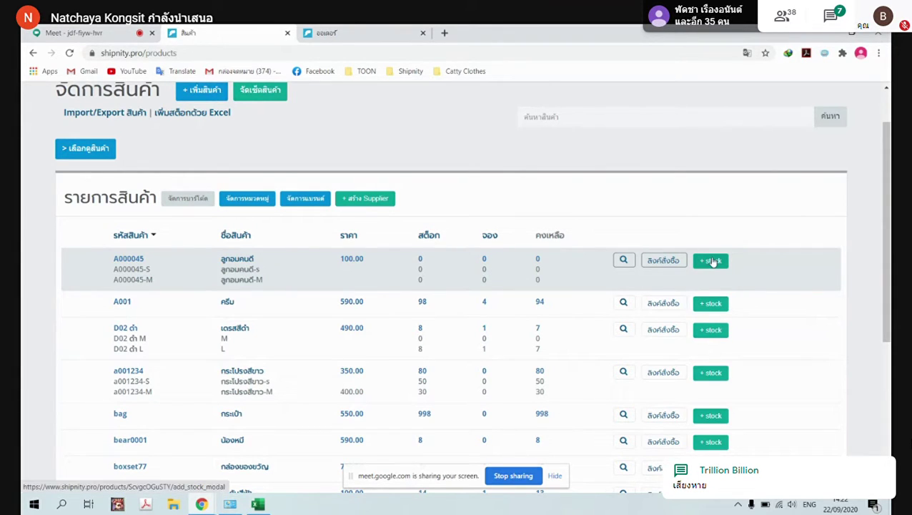
pyautogui.click(711, 260)
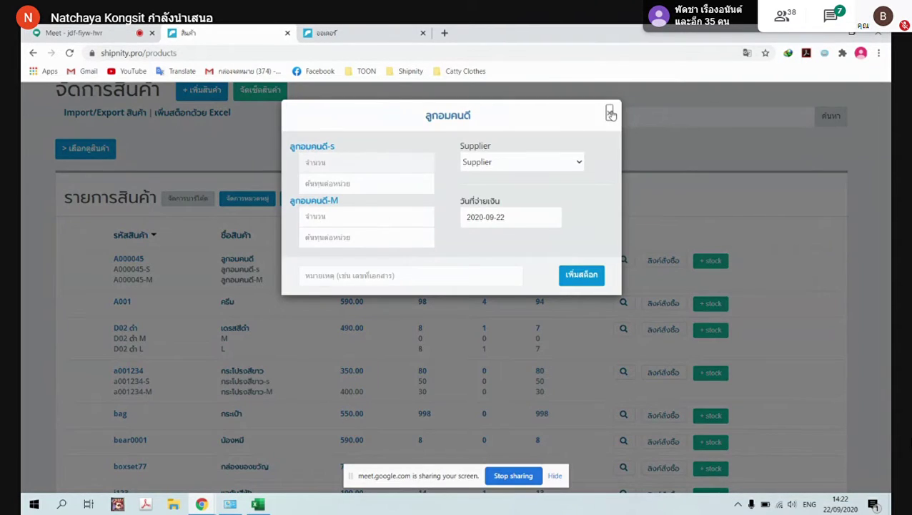
pyautogui.click(610, 113)
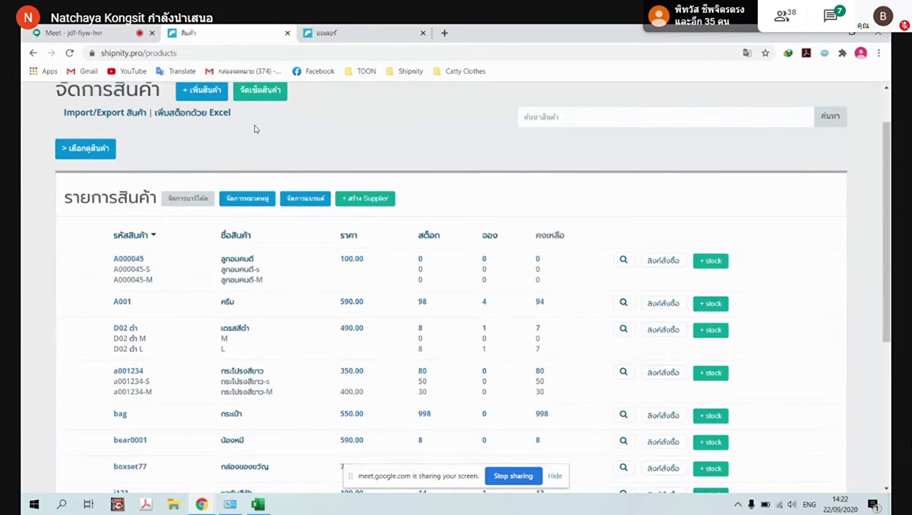
pyautogui.click(199, 117)
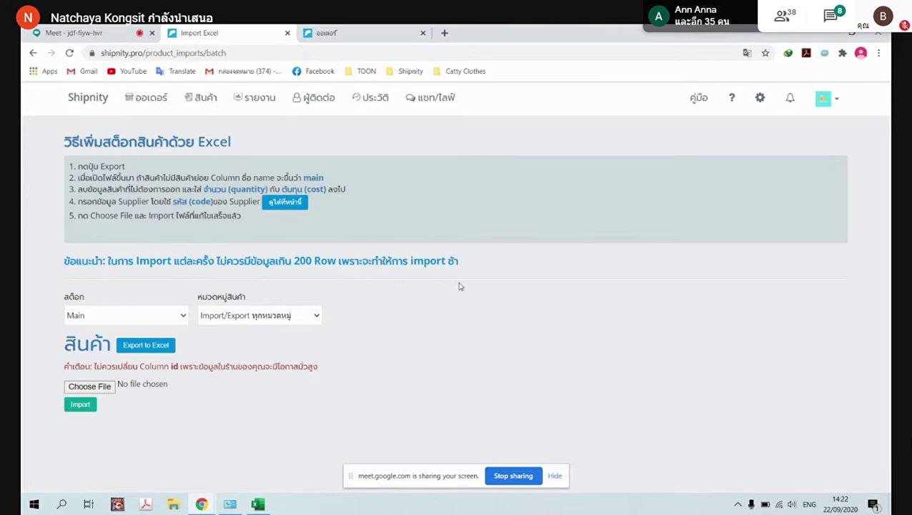
# Unmute the microphone in Google Meet, then return to the Shipnity tab
pyautogui.click(79, 33)
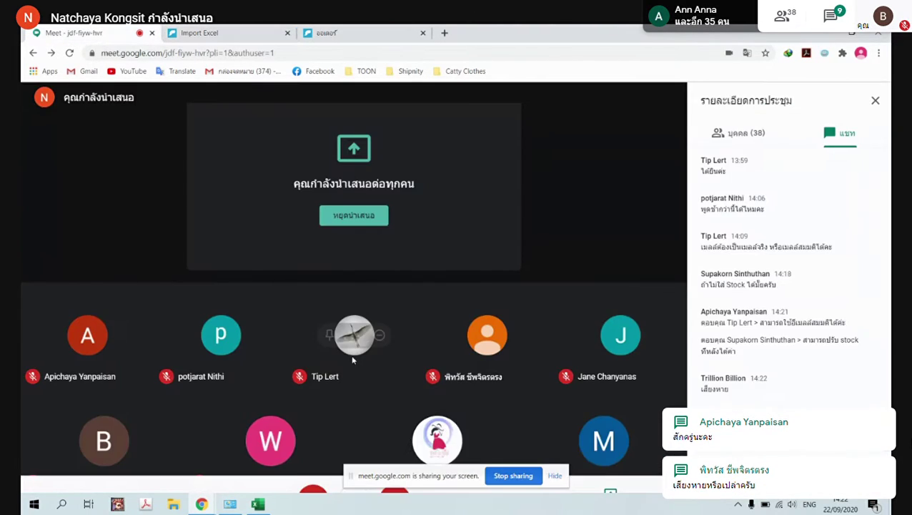
pyautogui.click(313, 469)
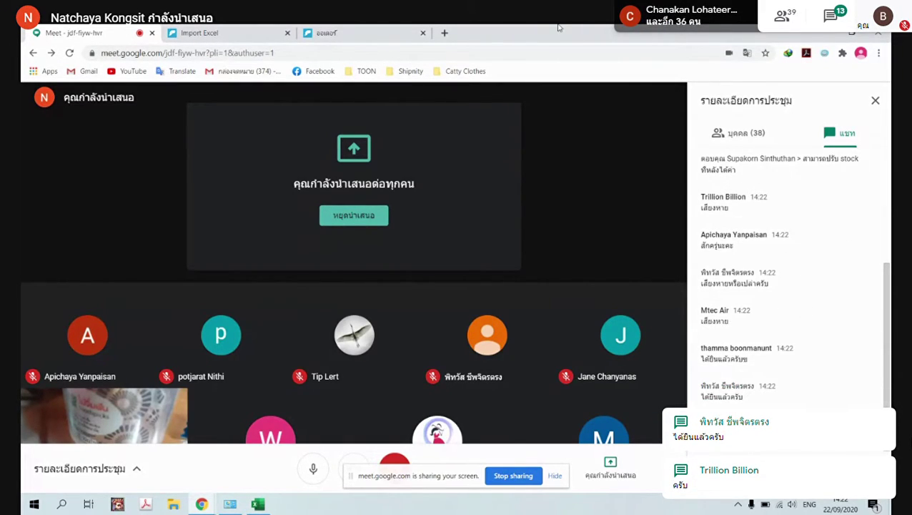
pyautogui.click(336, 33)
pyautogui.click(230, 29)
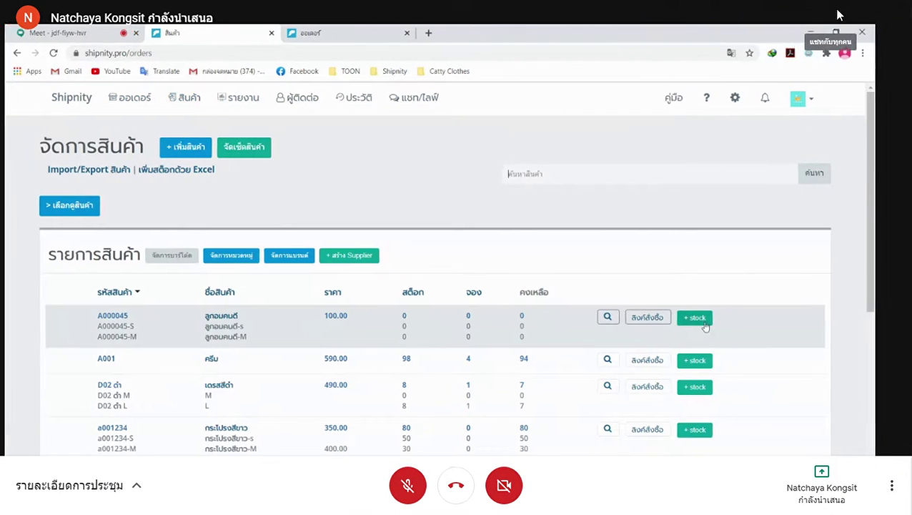
pyautogui.click(830, 14)
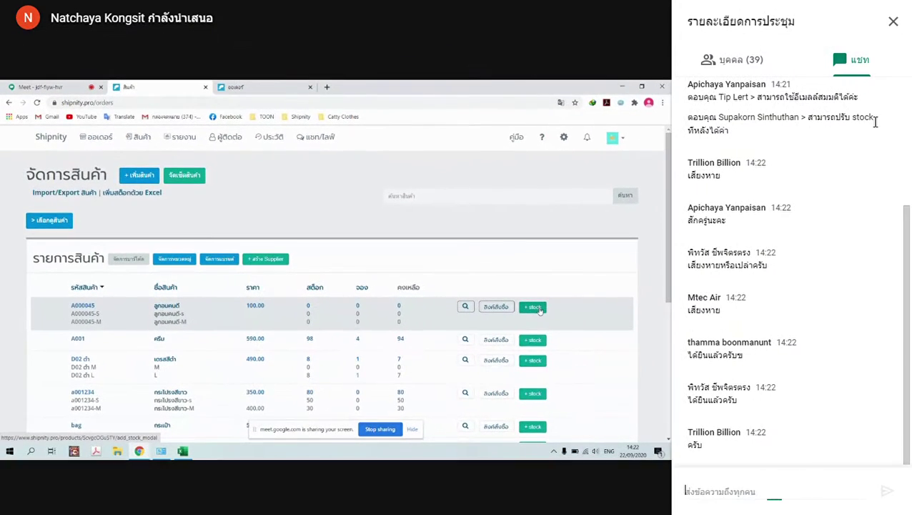
pyautogui.click(893, 22)
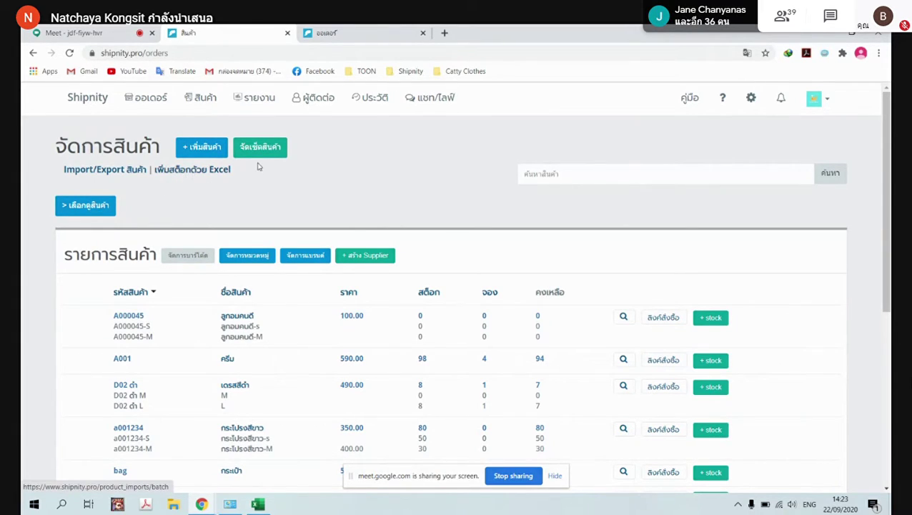
# Export the current stock list to stock.xls and open it in Excel
pyautogui.click(220, 167)
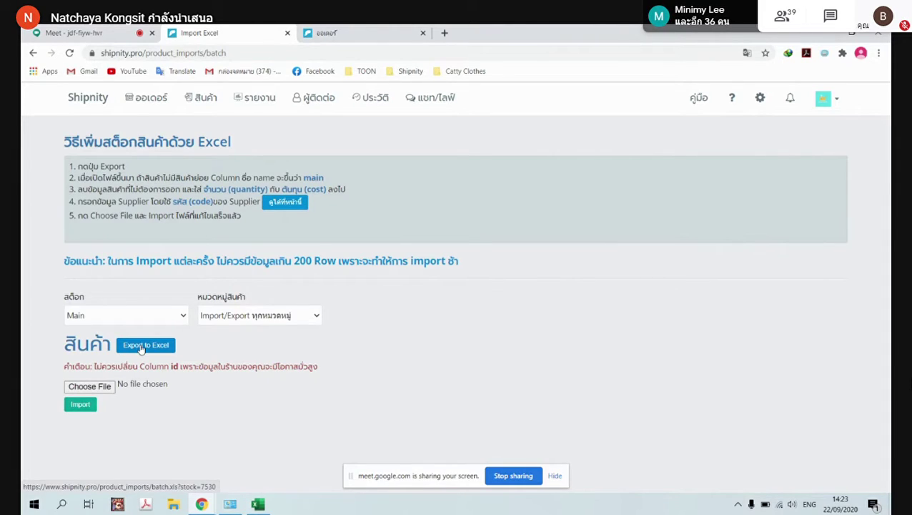
pyautogui.click(141, 349)
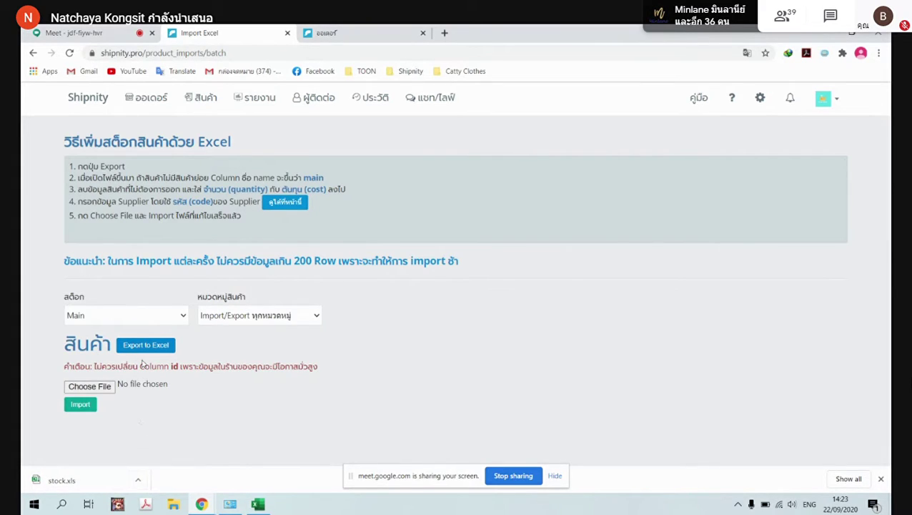
pyautogui.click(136, 480)
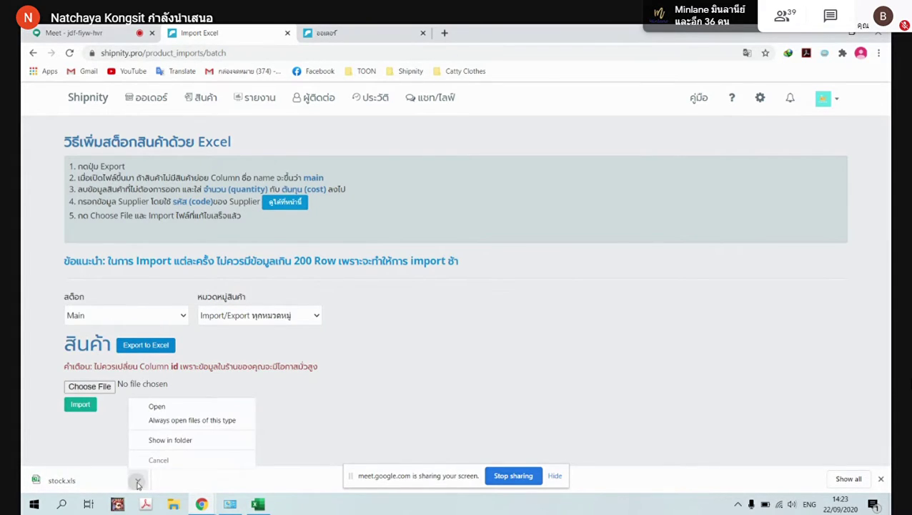
pyautogui.click(179, 410)
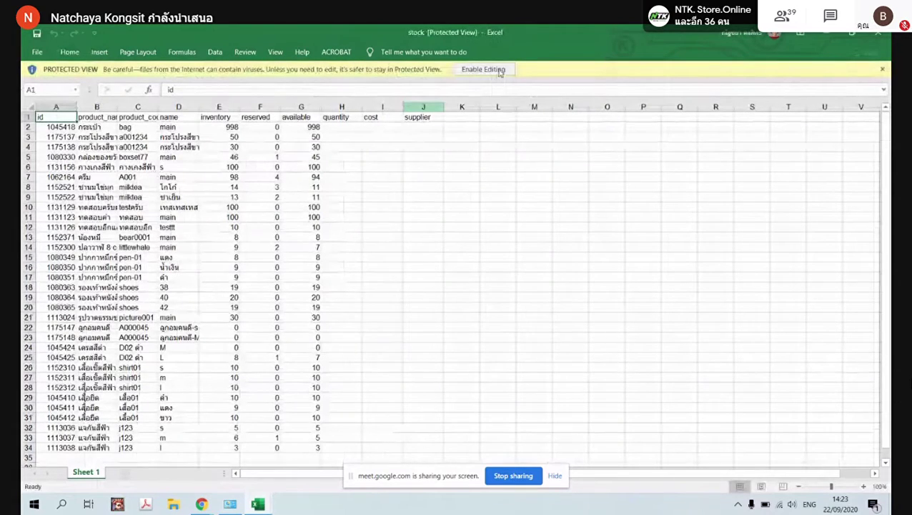
# Enable editing on stock.xls and delete a first block of unrelated product rows
pyautogui.click(499, 69)
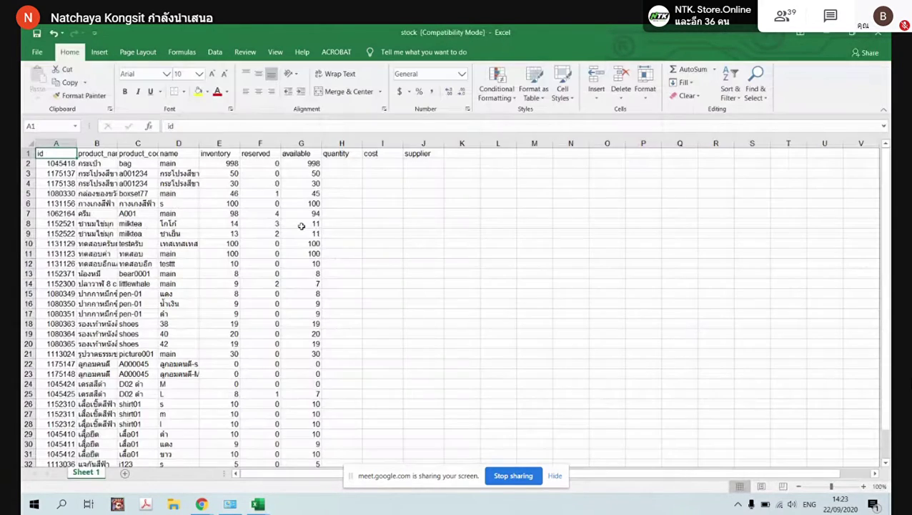
pyautogui.click(337, 165)
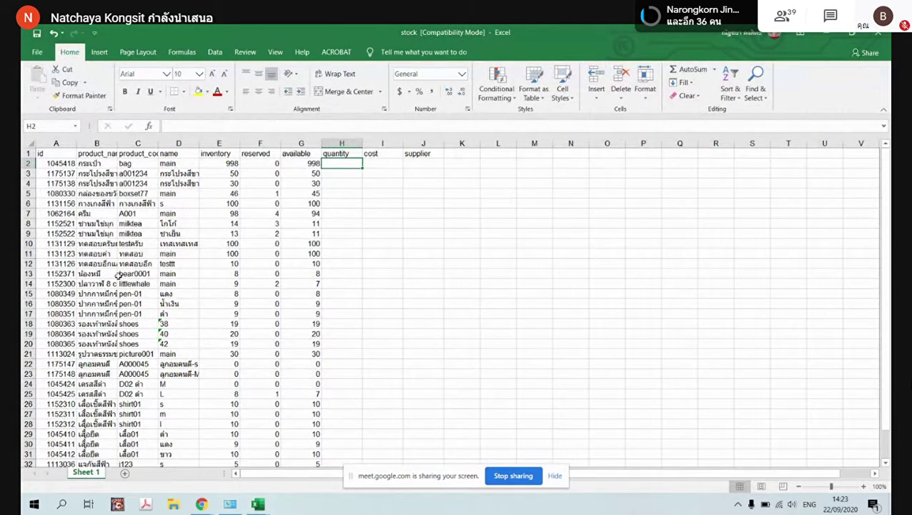
pyautogui.scroll(-5, 118, 276)
pyautogui.scroll(5, 123, 293)
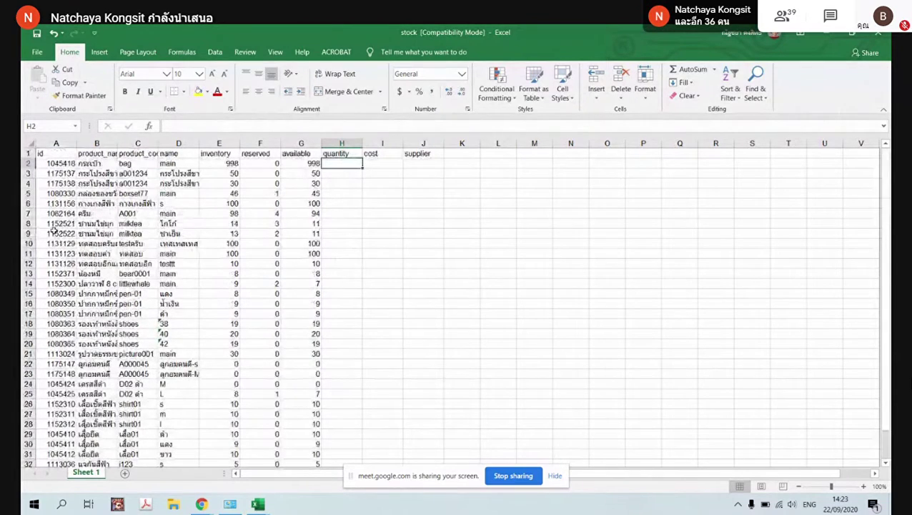
pyautogui.moveTo(27, 163); pyautogui.dragTo(31, 354)
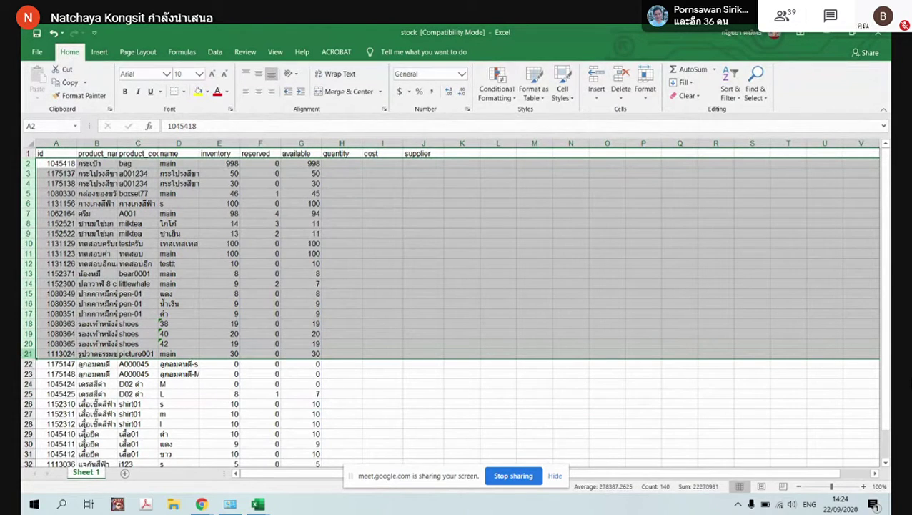
pyautogui.rightClick(86, 302)
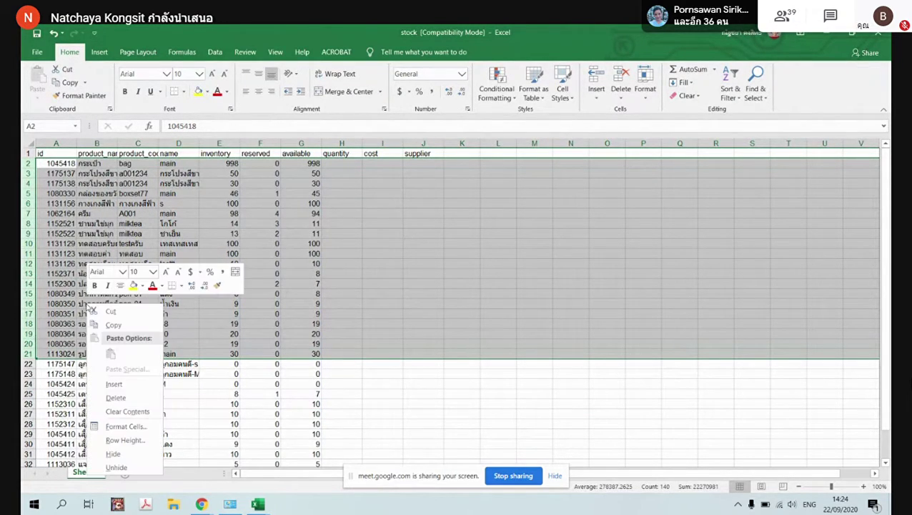
pyautogui.click(118, 398)
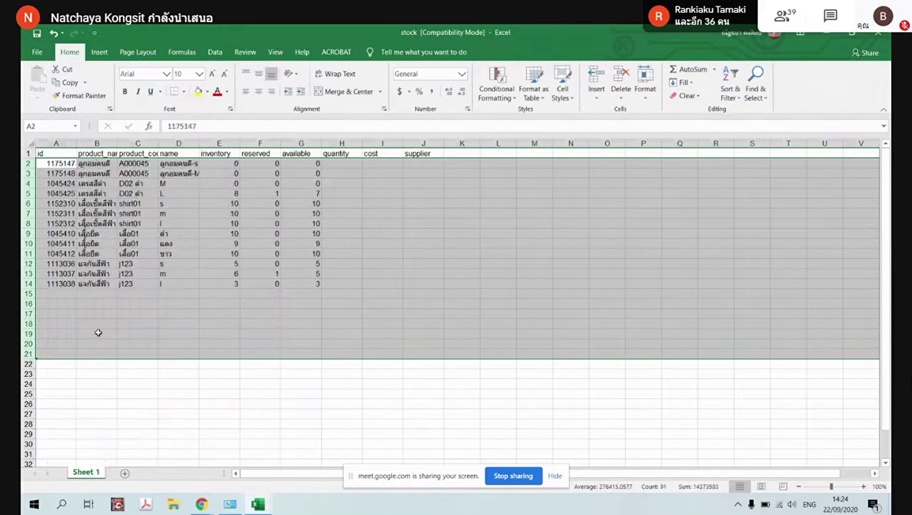
pyautogui.click(98, 323)
# Delete the remaining unrelated rows 4–14, undoing an accidental row insertion
pyautogui.moveTo(30, 185); pyautogui.dragTo(33, 283)
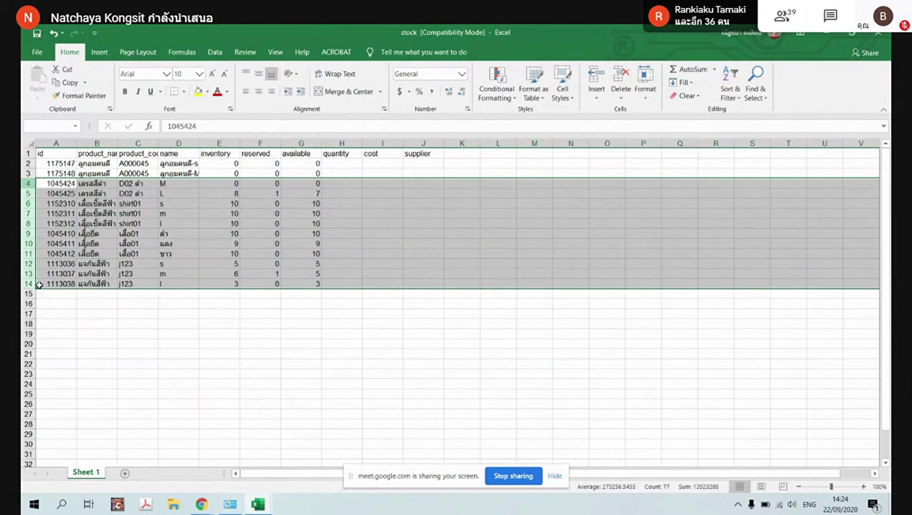
pyautogui.rightClick(30, 186)
pyautogui.click(56, 268)
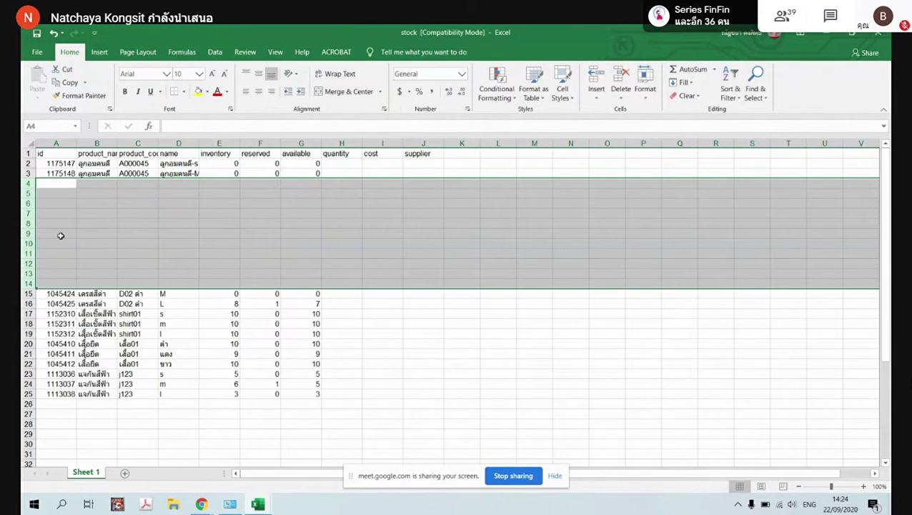
pyautogui.hotkey('ctrl', 'z')
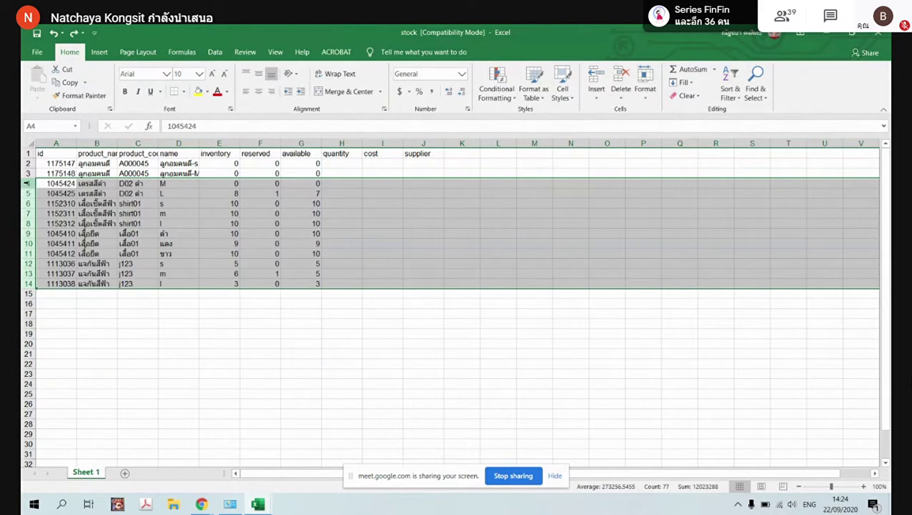
pyautogui.rightClick(30, 184)
pyautogui.click(58, 276)
pyautogui.click(278, 203)
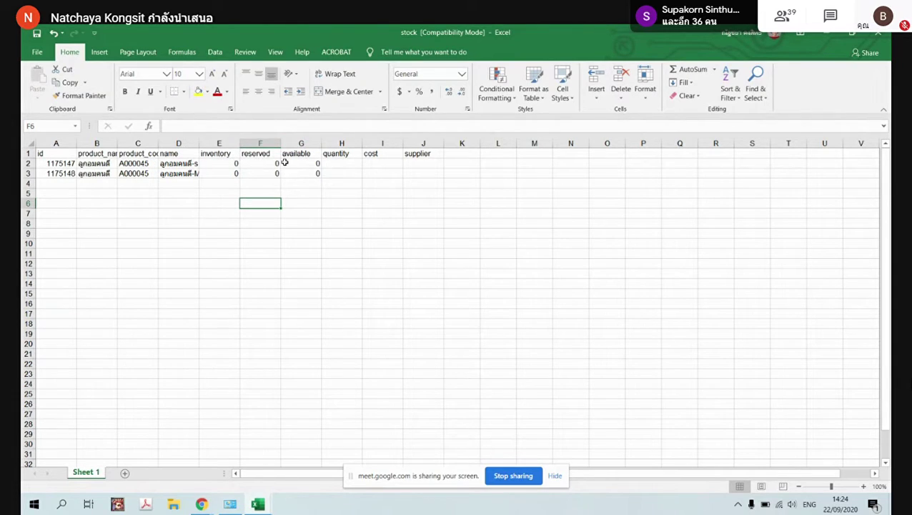
pyautogui.moveTo(219, 164); pyautogui.dragTo(307, 174)
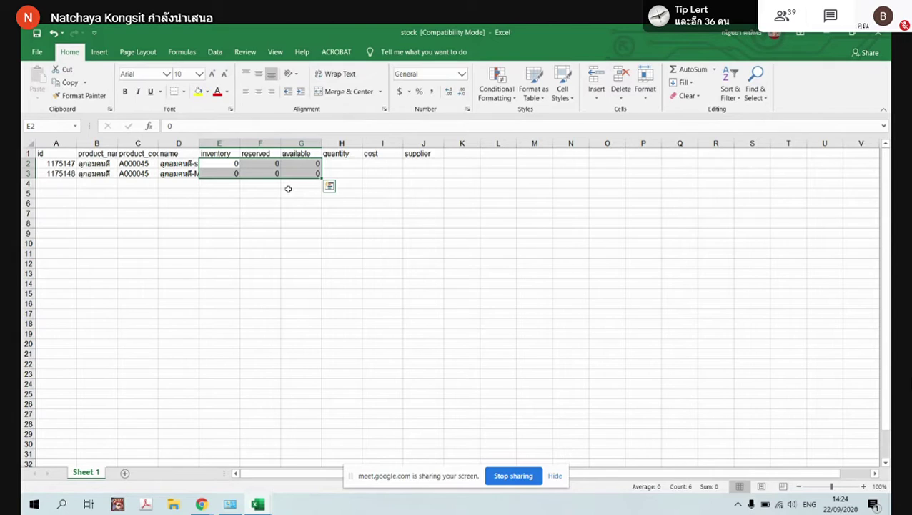
pyautogui.click(288, 189)
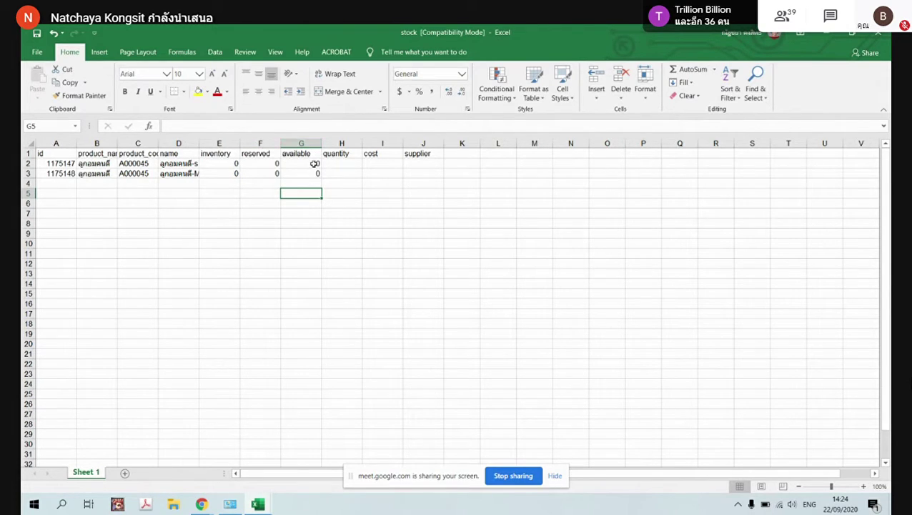
pyautogui.moveTo(203, 144); pyautogui.dragTo(276, 175)
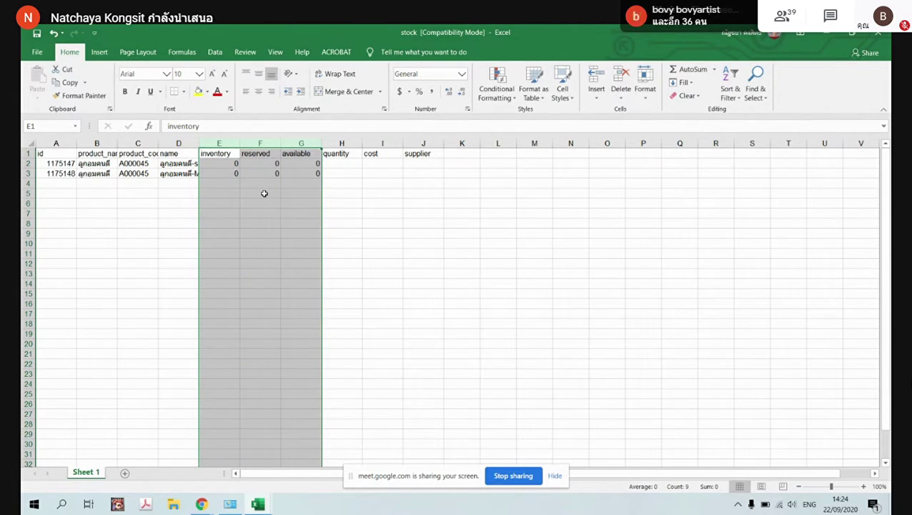
pyautogui.moveTo(349, 163); pyautogui.dragTo(423, 176)
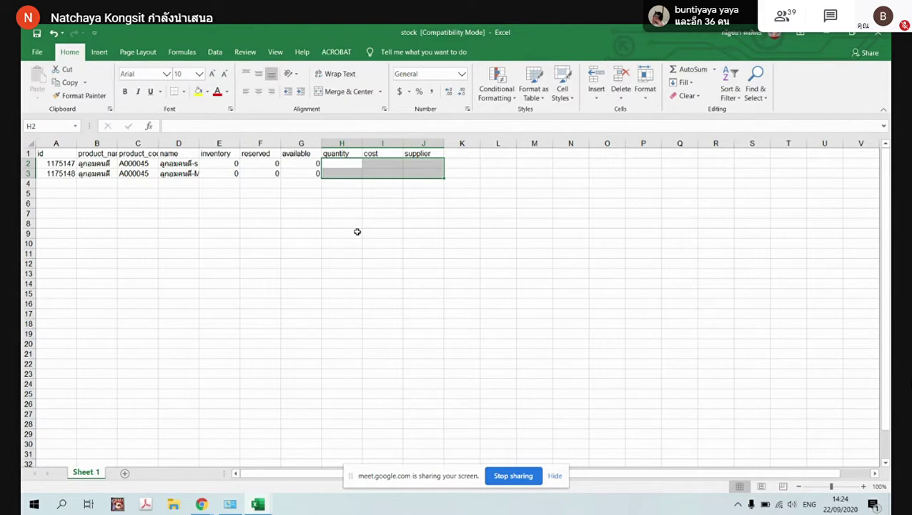
pyautogui.click(358, 231)
# Enter quantities 10 and 5 with cost 5 for both variants, then save stock.xls
pyautogui.click(343, 164)
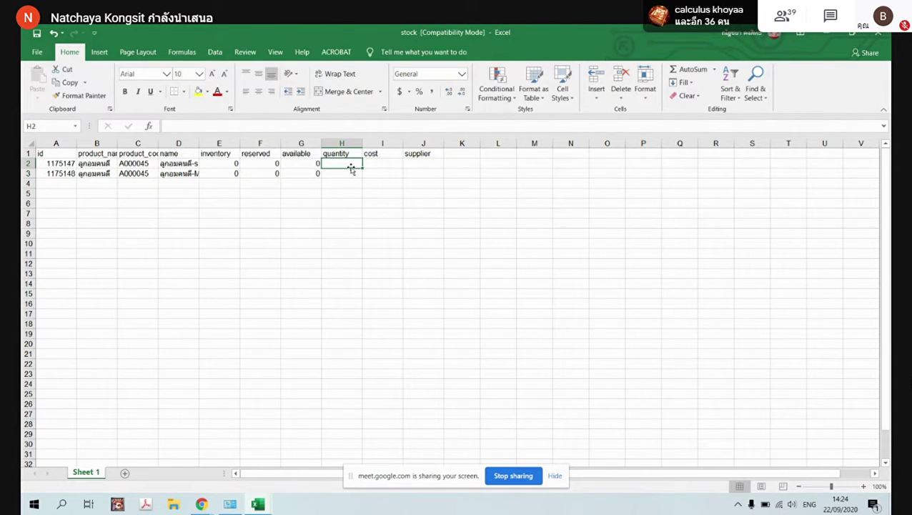
pyautogui.write('10')
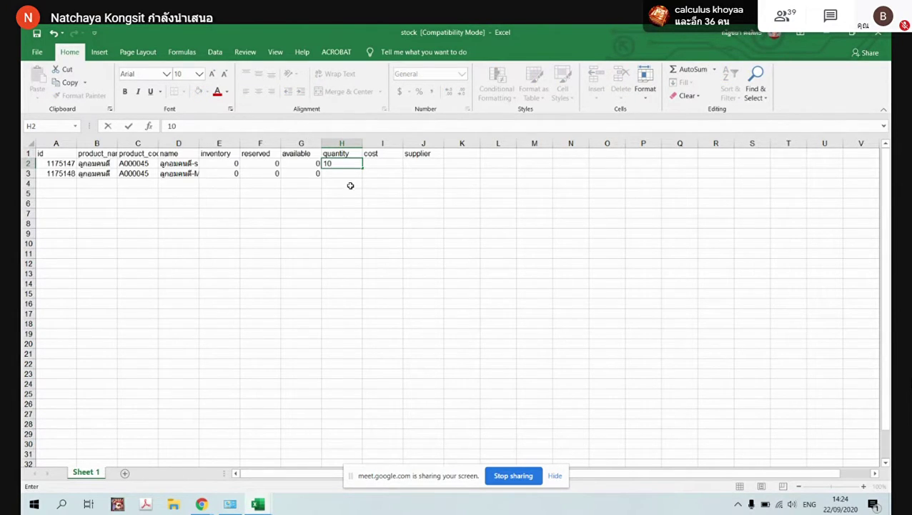
pyautogui.press('Return')
pyautogui.write('5')
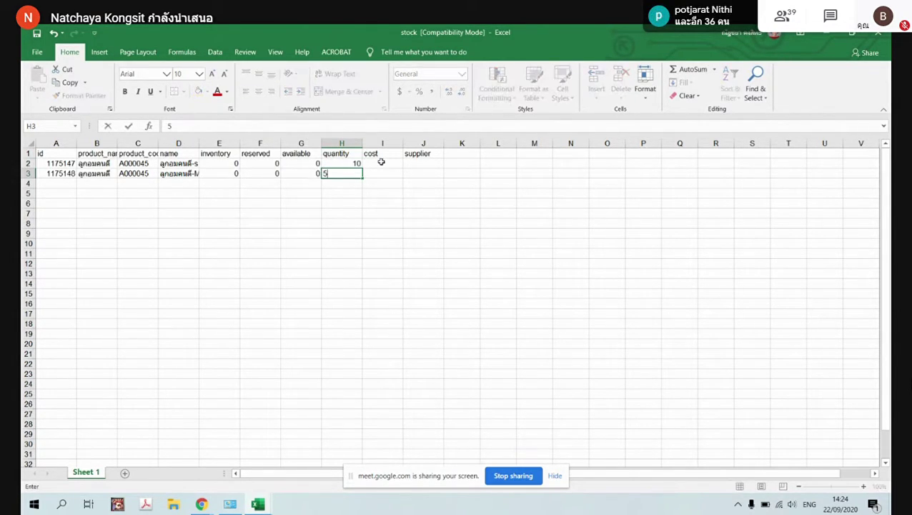
pyautogui.click(387, 165)
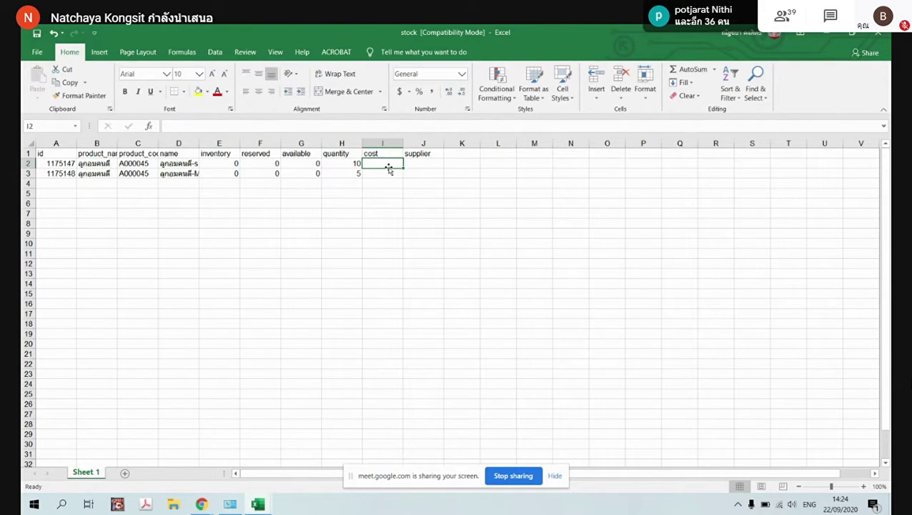
pyautogui.write('5')
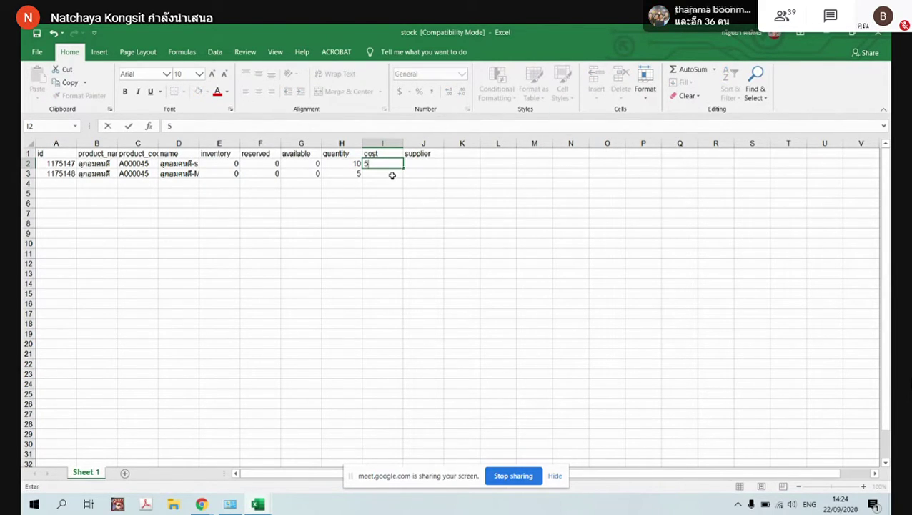
pyautogui.doubleClick(396, 173)
pyautogui.write('5')
pyautogui.click(422, 183)
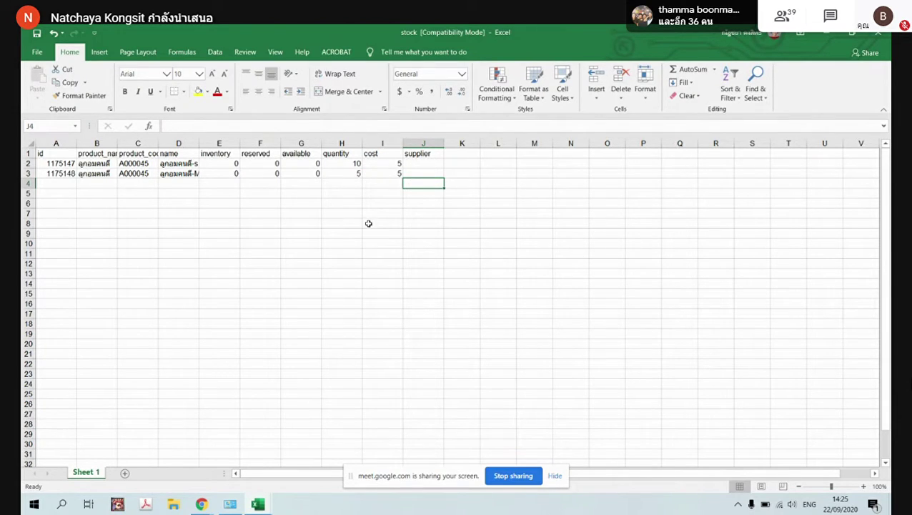
pyautogui.click(38, 34)
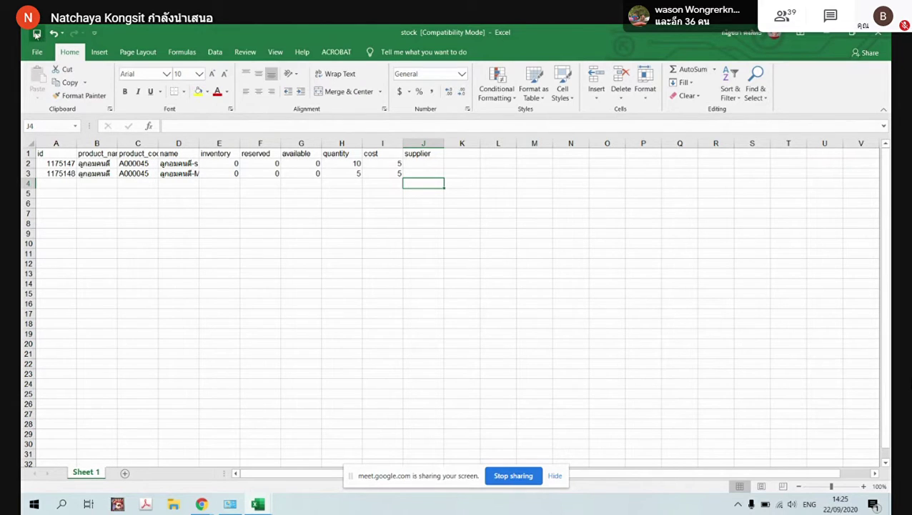
# Upload the edited stock.xls from Downloads and import it into Shipnity
pyautogui.click(827, 33)
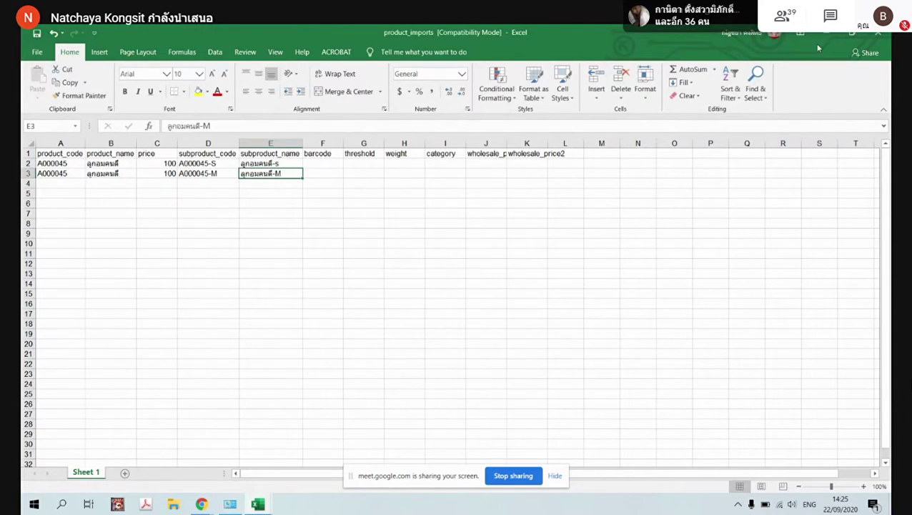
pyautogui.click(827, 34)
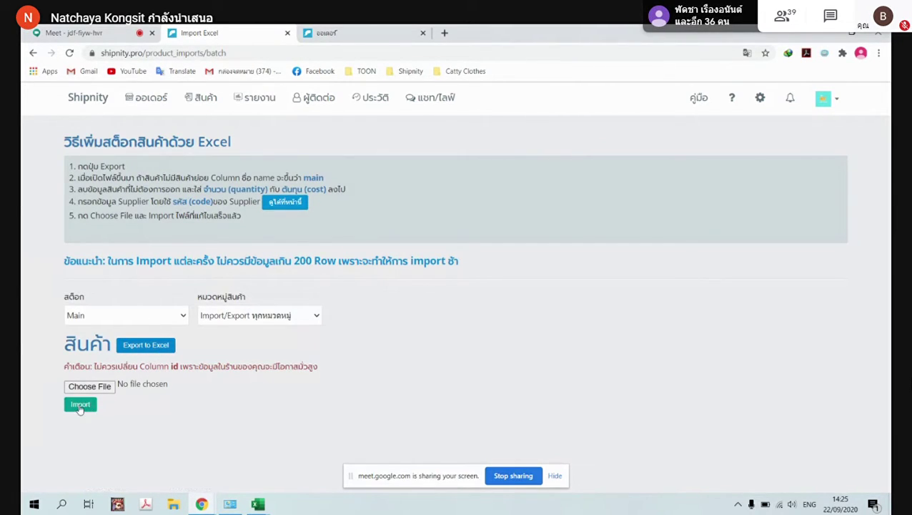
pyautogui.click(100, 391)
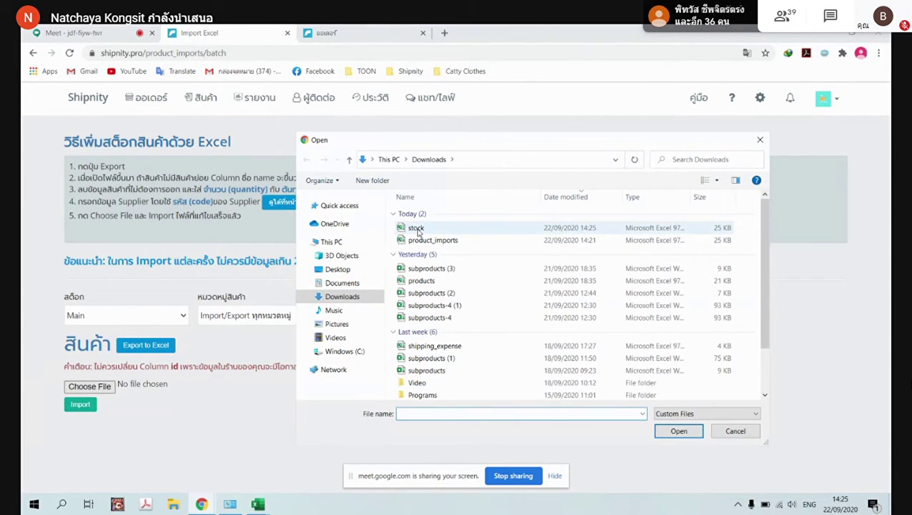
pyautogui.click(415, 227)
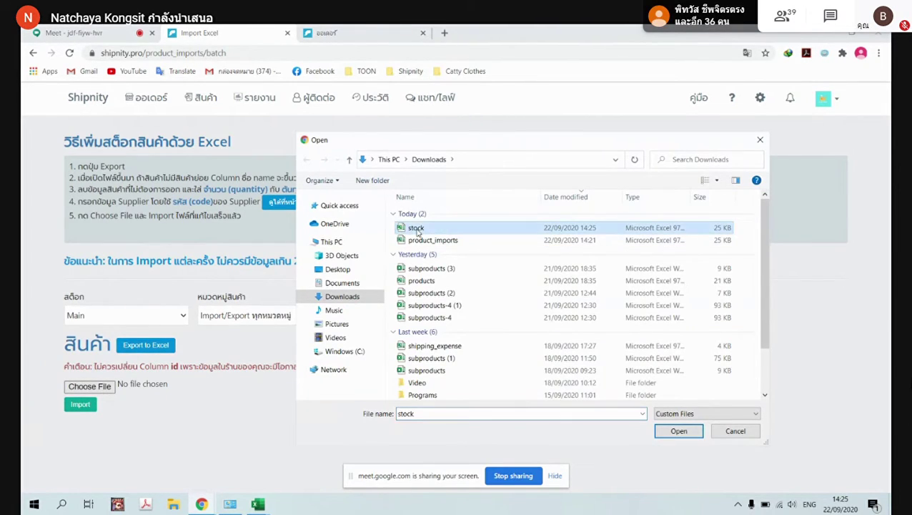
pyautogui.click(686, 432)
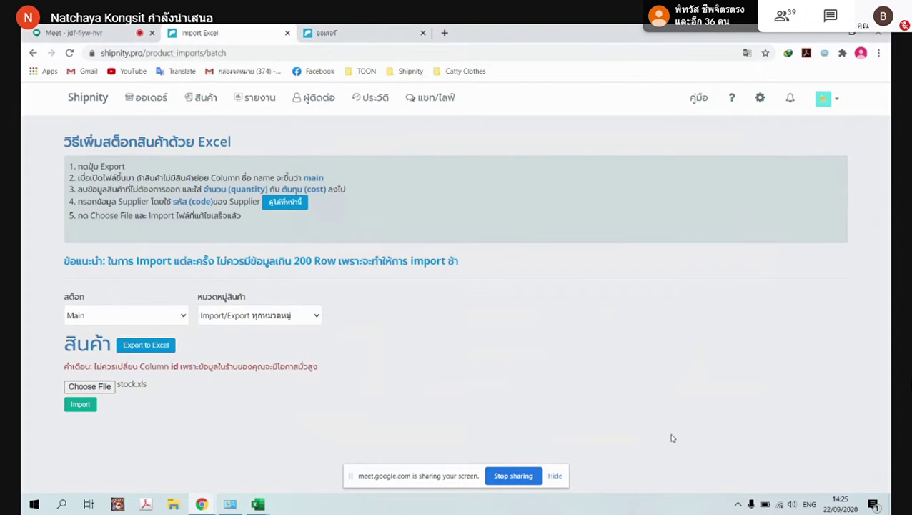
pyautogui.click(79, 406)
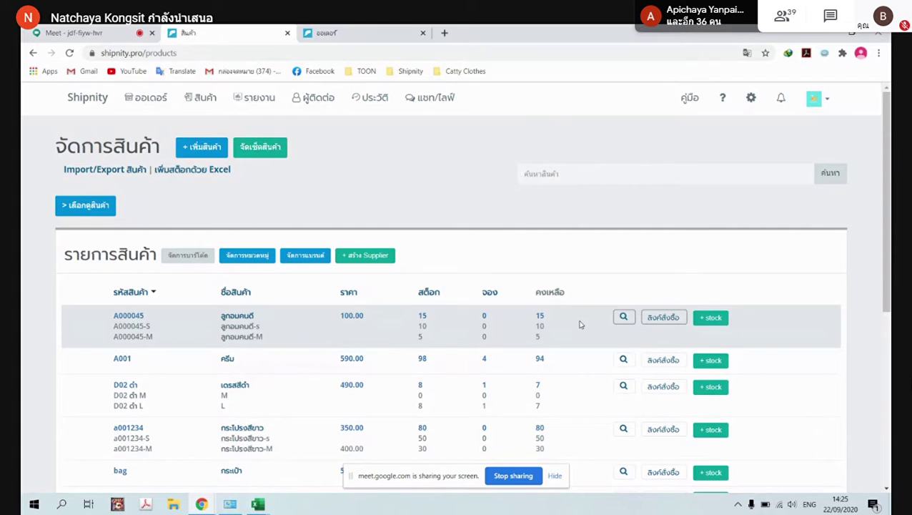
# Open the edit form for product A000045 ลูกอมคนดี at its details and images section
pyautogui.click(623, 317)
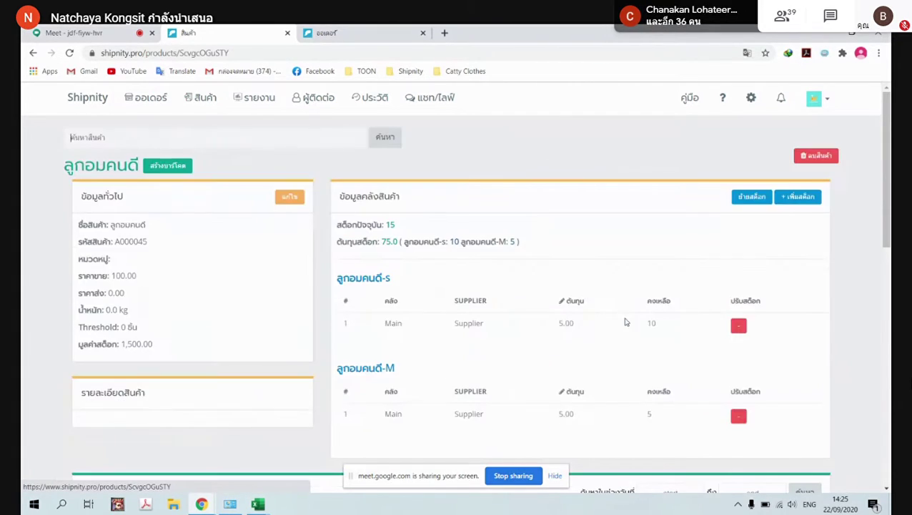
pyautogui.click(286, 200)
pyautogui.click(670, 192)
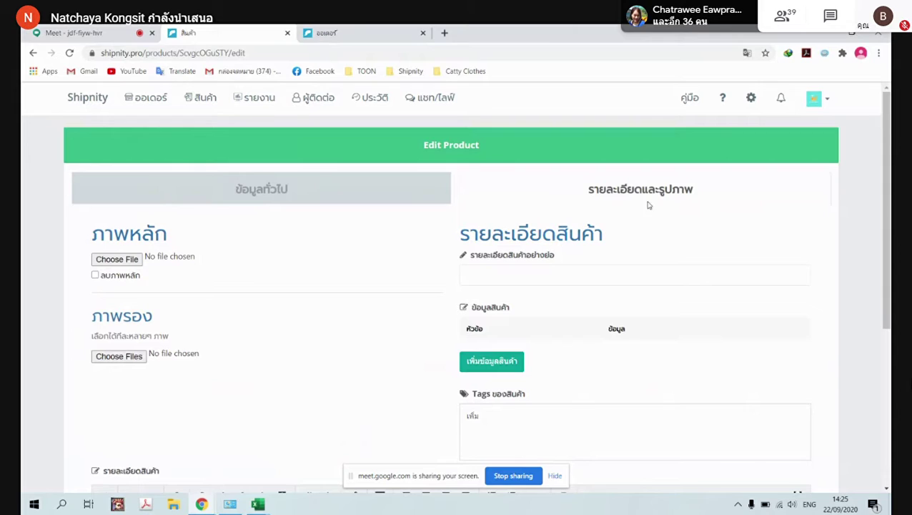
# Review the ข้อมูลทั่วไป and รายละเอียดและรูปภาพ sections, then save ลูกอมคนดี with no images added
pyautogui.click(373, 187)
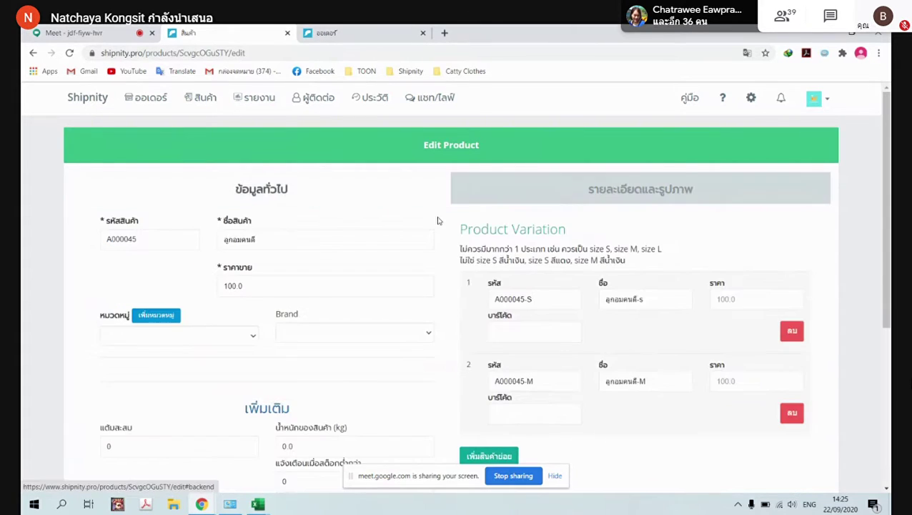
pyautogui.click(609, 192)
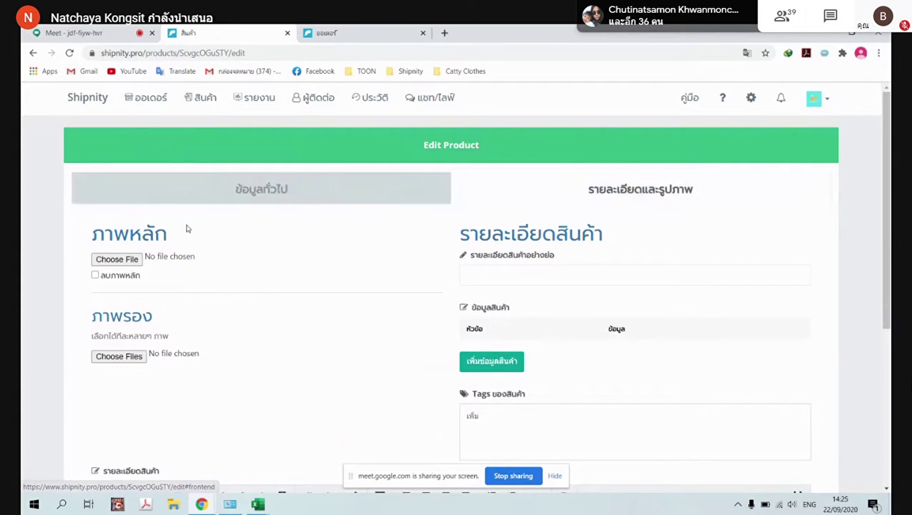
pyautogui.scroll(-1, 119, 251)
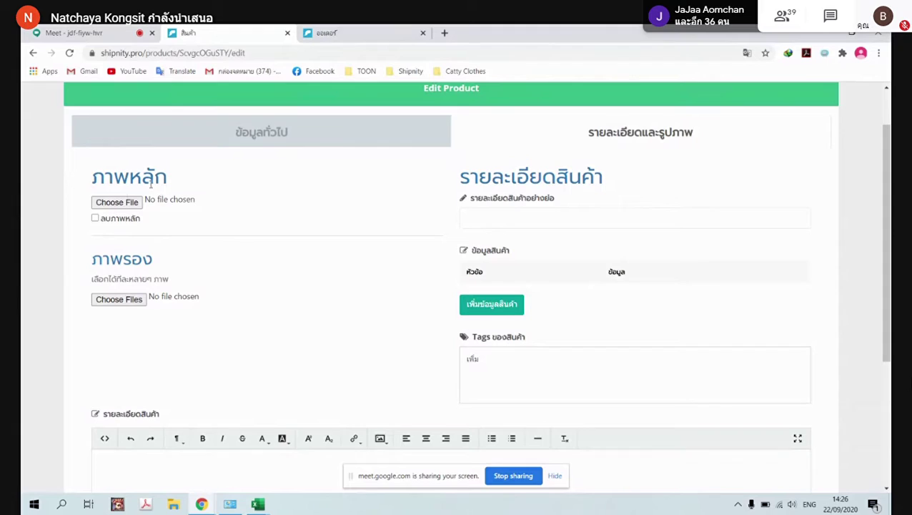
pyautogui.scroll(-2, 440, 401)
pyautogui.scroll(3, 224, 283)
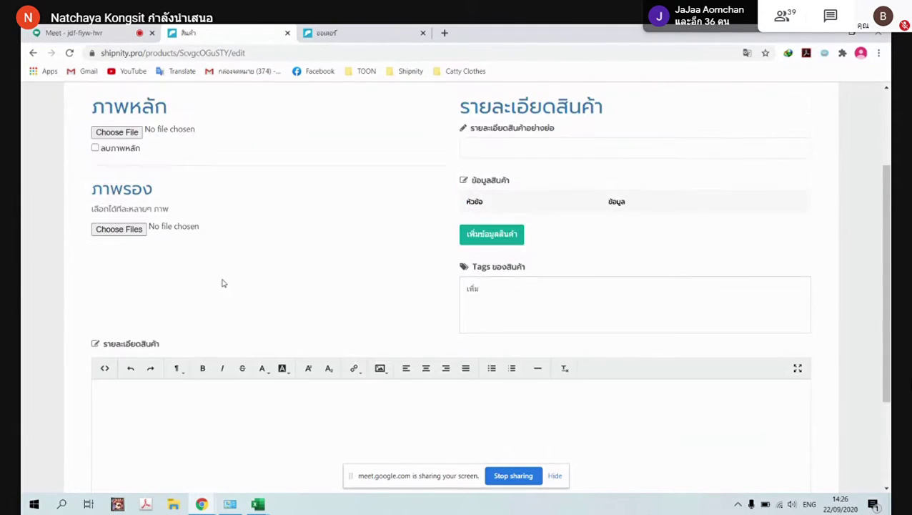
pyautogui.scroll(-4, 696, 311)
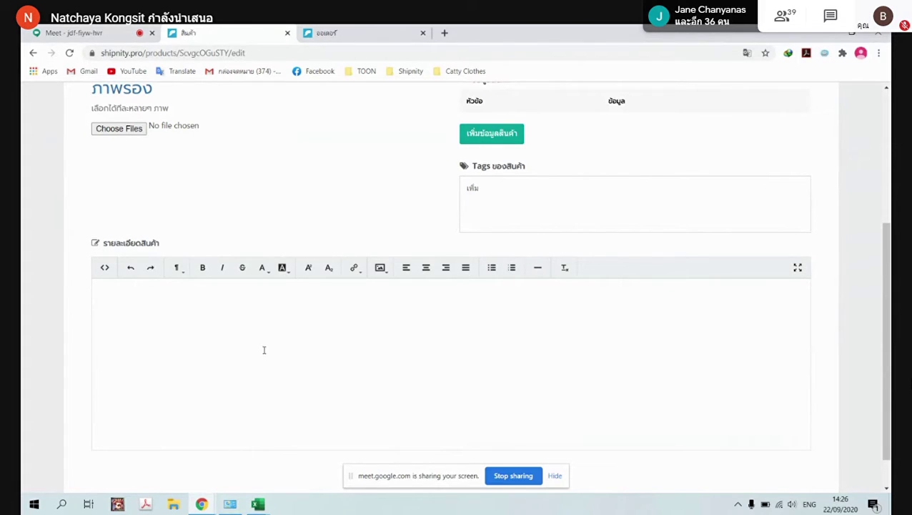
pyautogui.scroll(3, 279, 355)
pyautogui.scroll(-4, 598, 238)
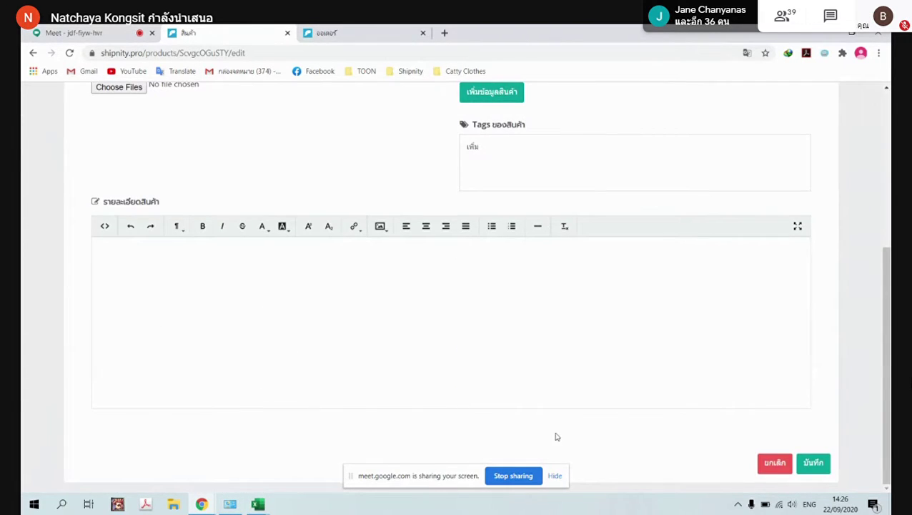
pyautogui.click(808, 463)
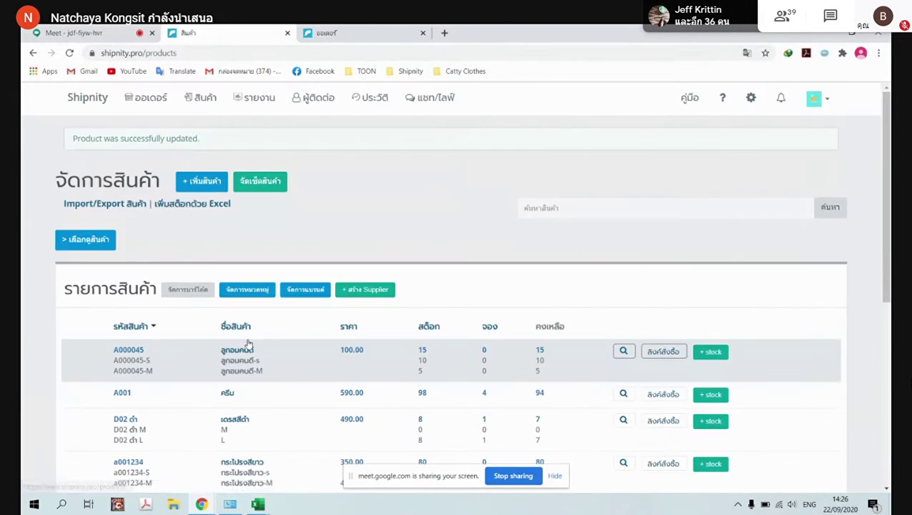
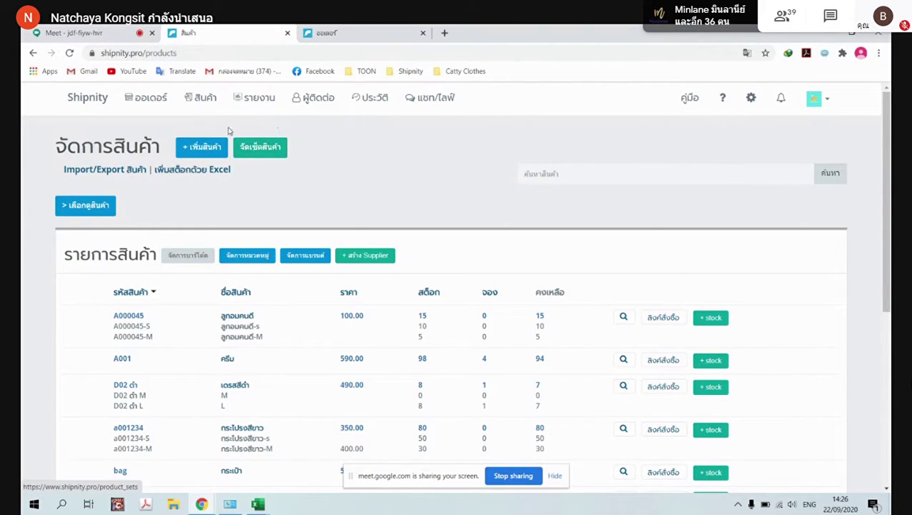
# Start a new product set and enter the set code A0was
pyautogui.click(258, 150)
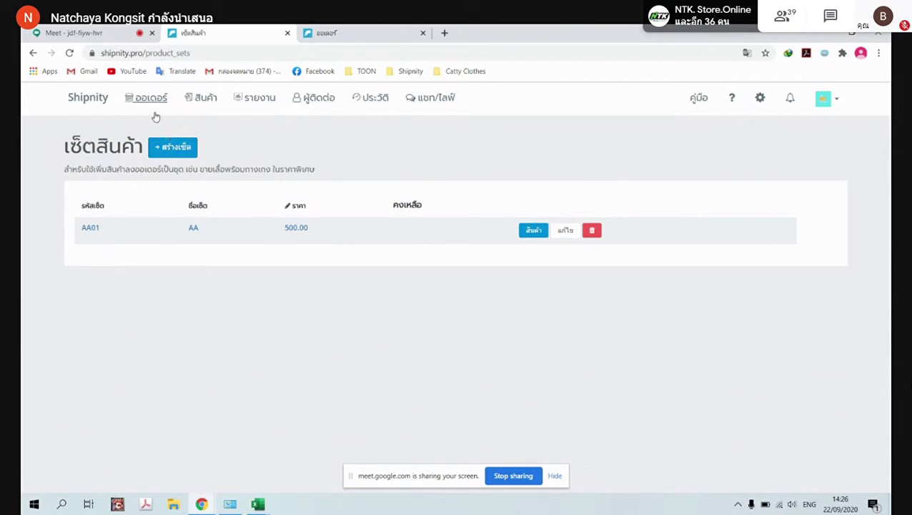
pyautogui.click(177, 145)
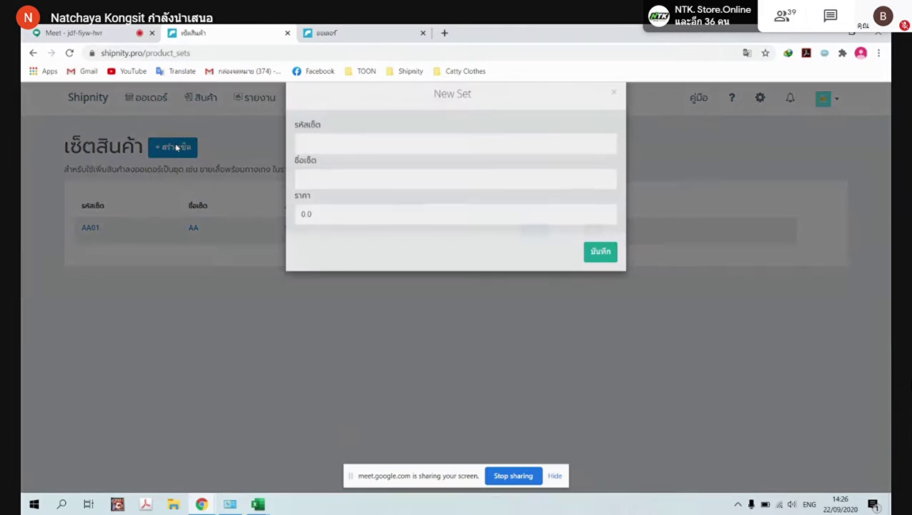
pyautogui.click(347, 165)
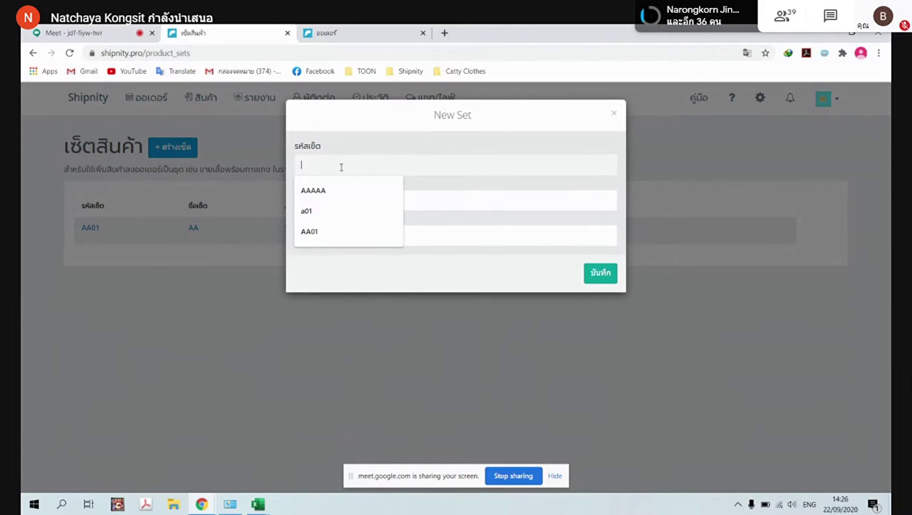
pyautogui.write('A000')
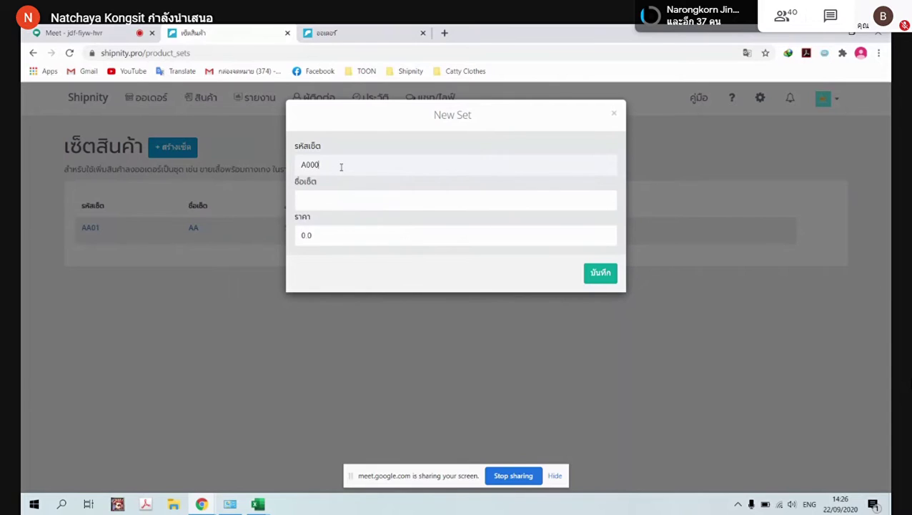
pyautogui.press('BackSpace')
pyautogui.press('BackSpace')
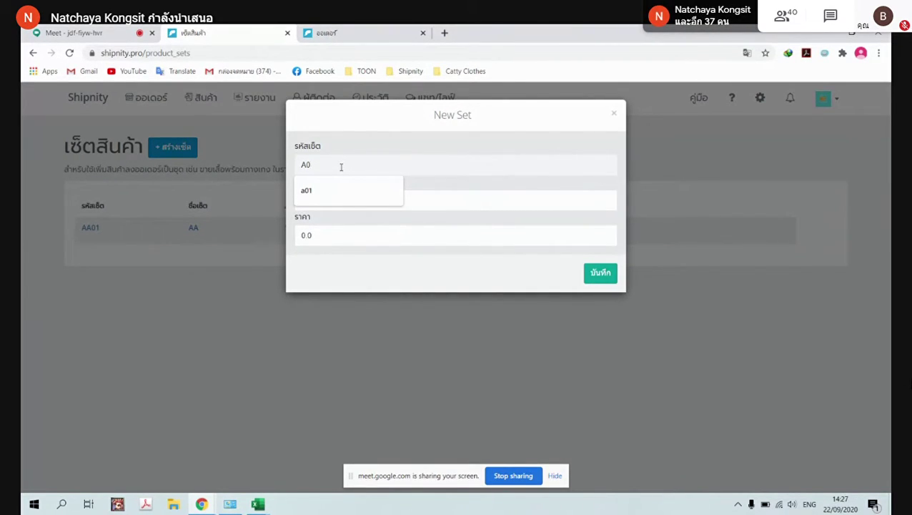
pyautogui.write('ไฟฟ')
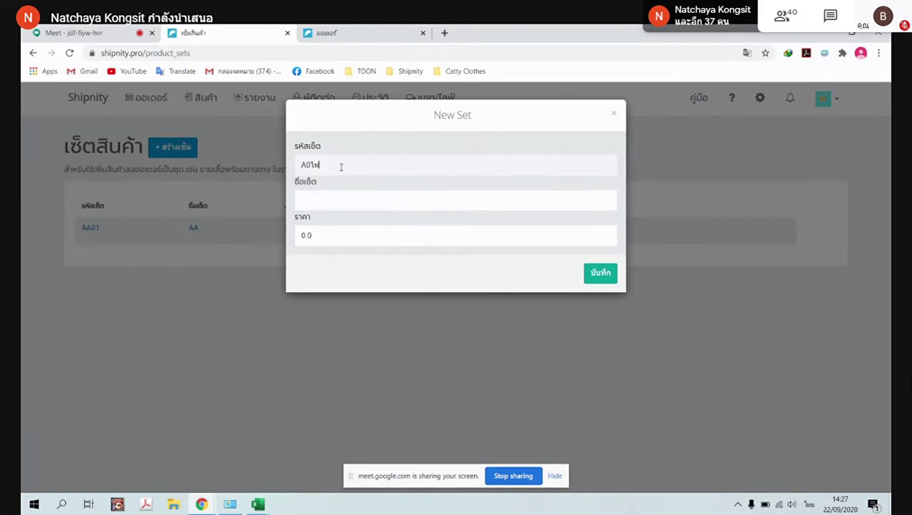
pyautogui.press('BackSpace')
pyautogui.press('BackSpace')
pyautogui.hotkey('alt', 'shift')
pyautogui.write('wa')
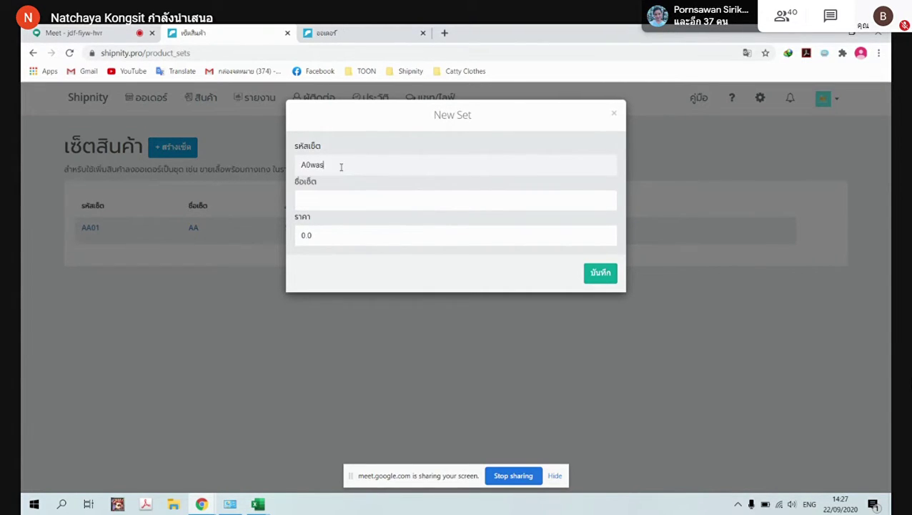
pyautogui.write('s')
# Name the set เซตสุขสันต์, set its price to 500, and save it
pyautogui.click(341, 209)
pyautogui.press('Escape')
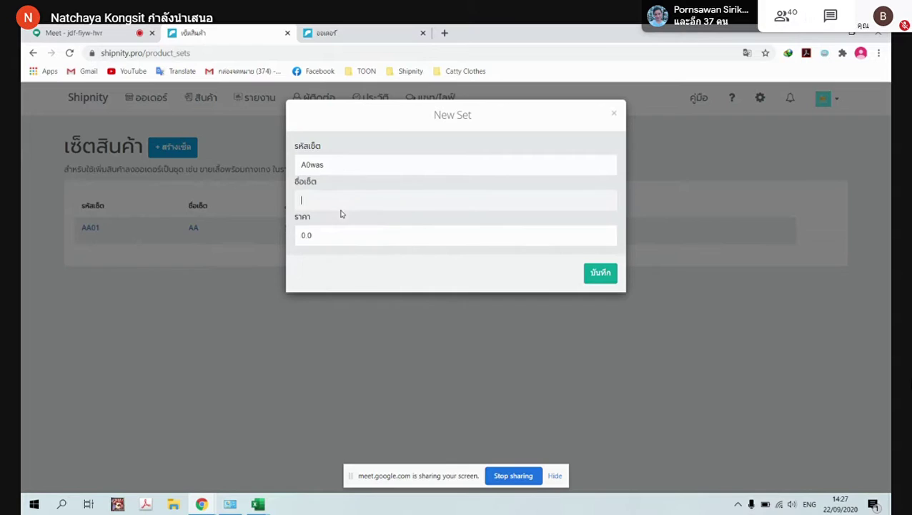
pyautogui.press('BackSpace')
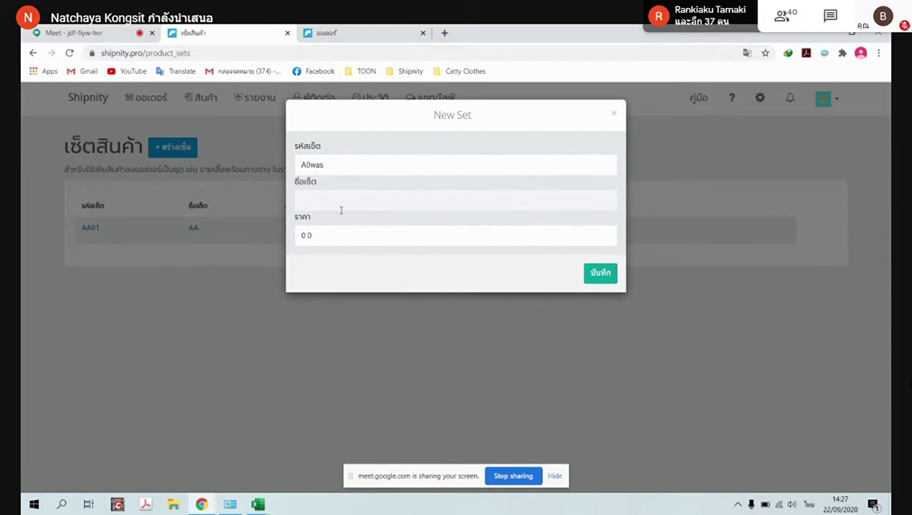
pyautogui.write('เซตสุขสันต')
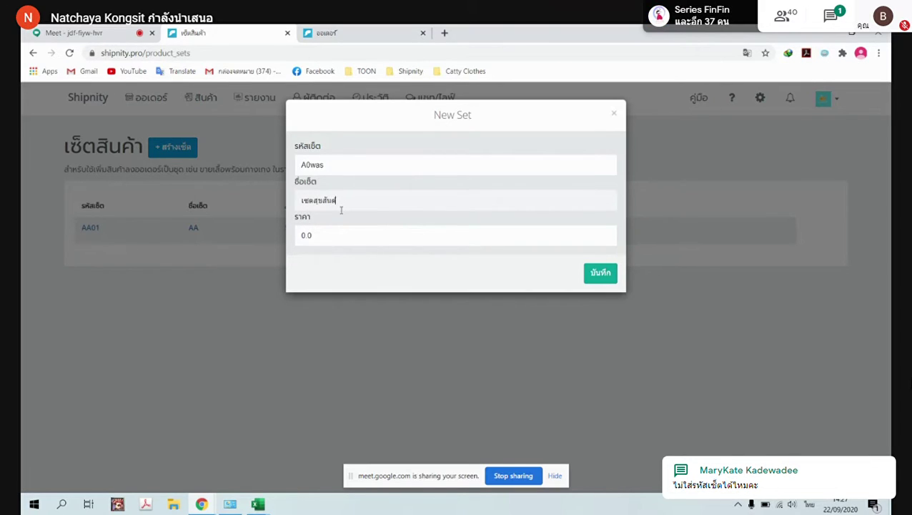
pyautogui.doubleClick(345, 232)
pyautogui.press('BackSpace')
pyautogui.write('444')
pyautogui.press('BackSpace')
pyautogui.press('BackSpace')
pyautogui.press('BackSpace')
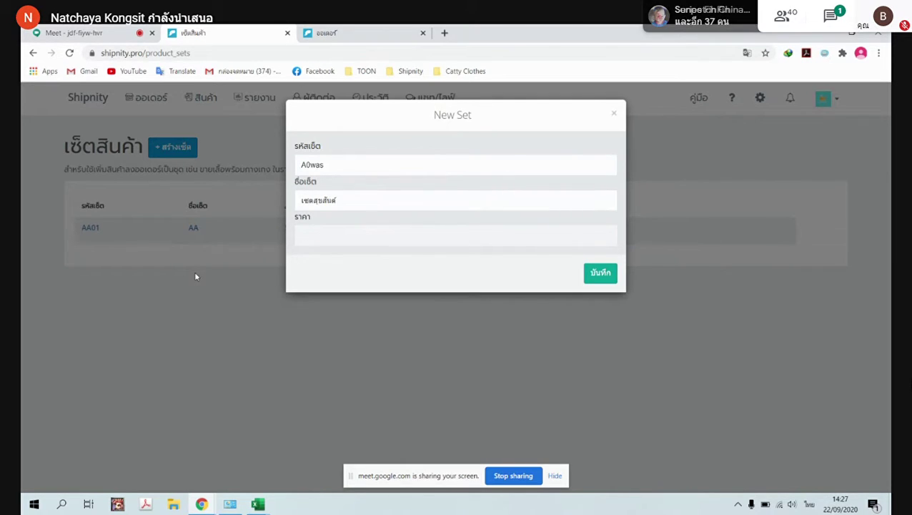
pyautogui.press('`')
pyautogui.write('50')
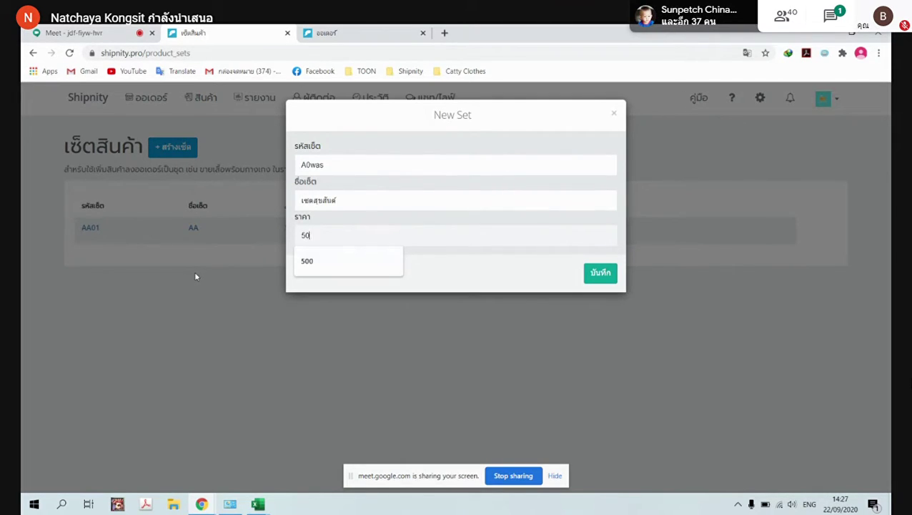
pyautogui.write('0')
pyautogui.click(600, 276)
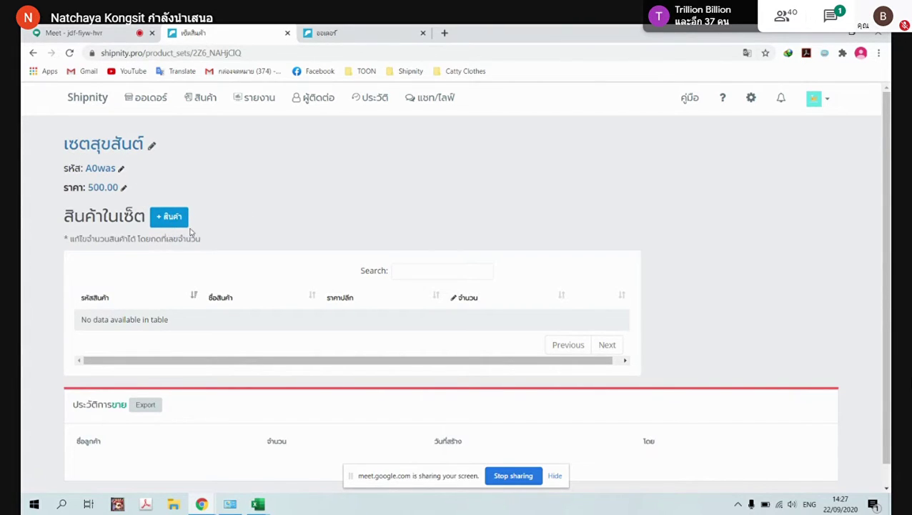
# Add กระเป๋าสีขาว-s (a001234-S) and ลูกอมคนดี-M (A000045-M) to the set
pyautogui.click(169, 216)
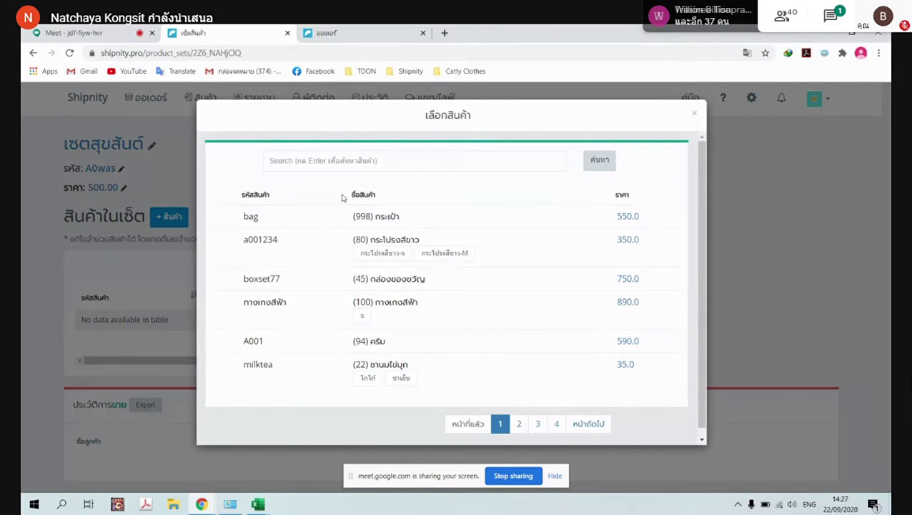
pyautogui.click(391, 260)
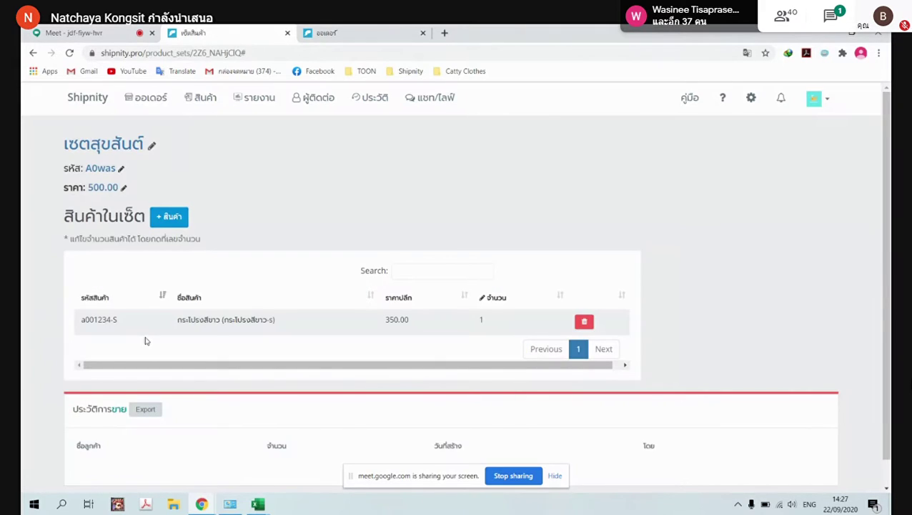
pyautogui.click(161, 221)
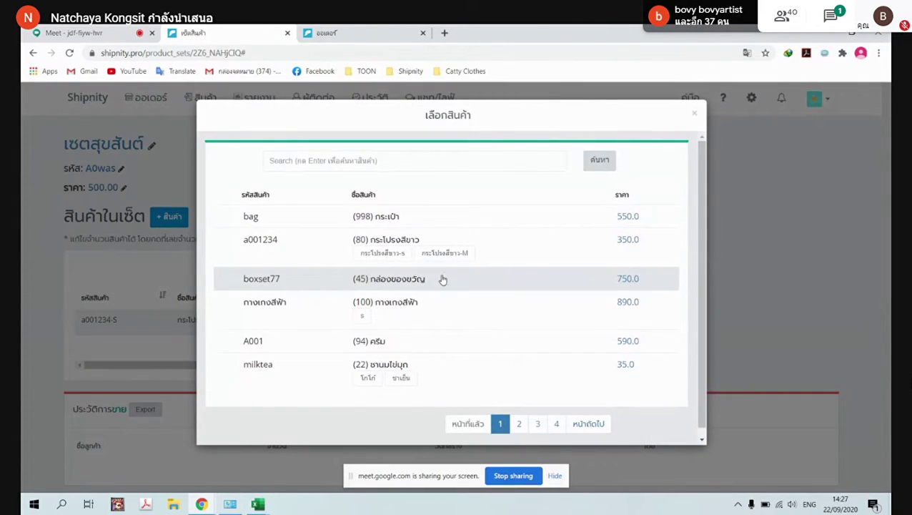
pyautogui.scroll(-1, 441, 329)
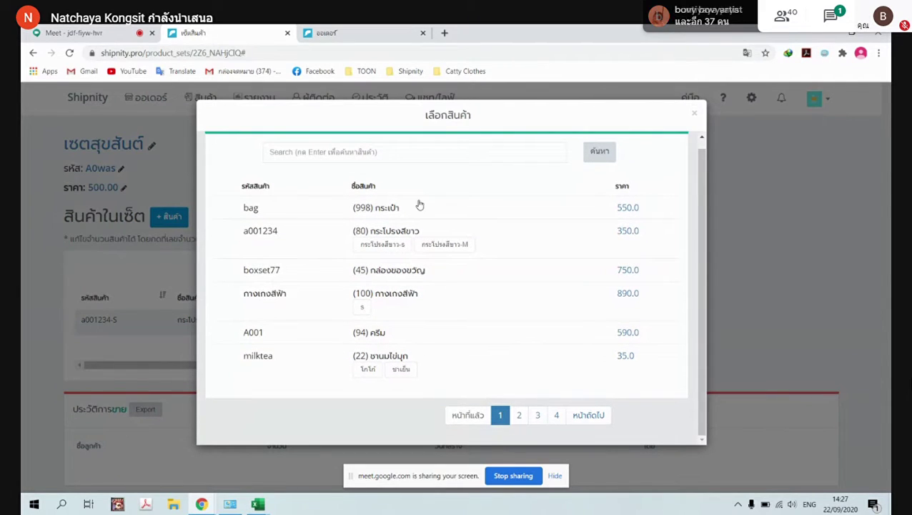
pyautogui.click(418, 154)
pyautogui.write(']')
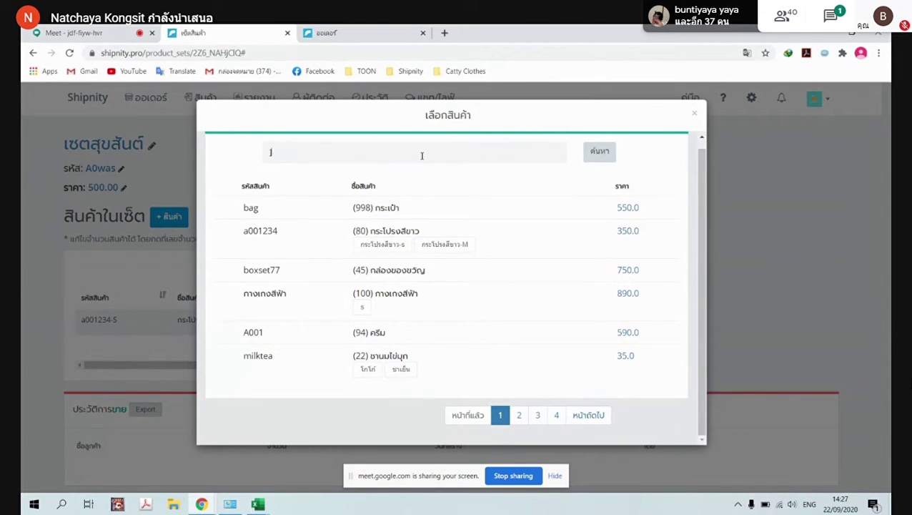
pyautogui.press('BackSpace')
pyautogui.press('`')
pyautogui.write('ล')
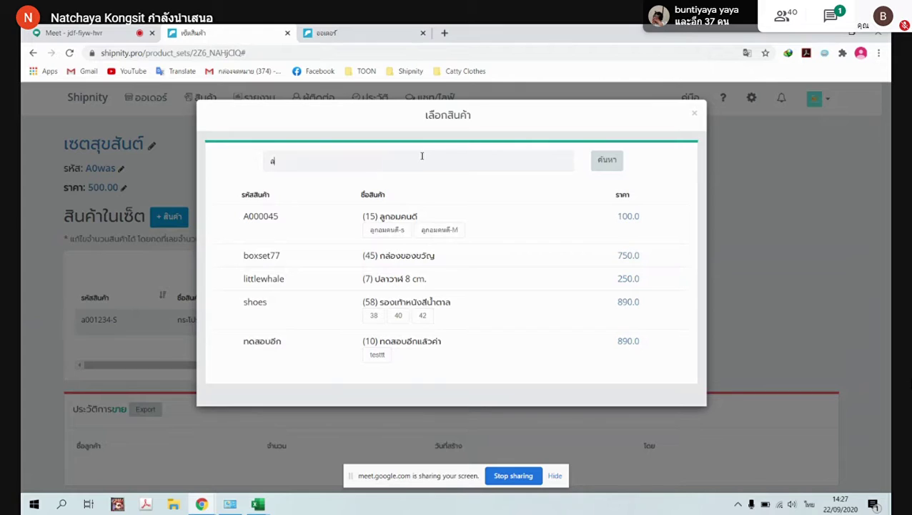
pyautogui.click(441, 230)
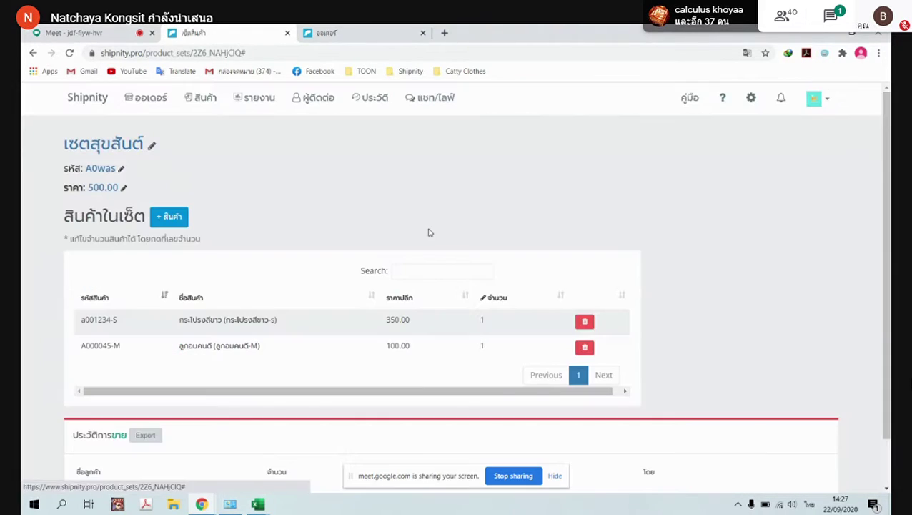
# Change the A000045-M line's quantity in เซตสุขสันต์ to 5 and confirm it
pyautogui.click(482, 346)
pyautogui.click(484, 348)
pyautogui.write('ถ')
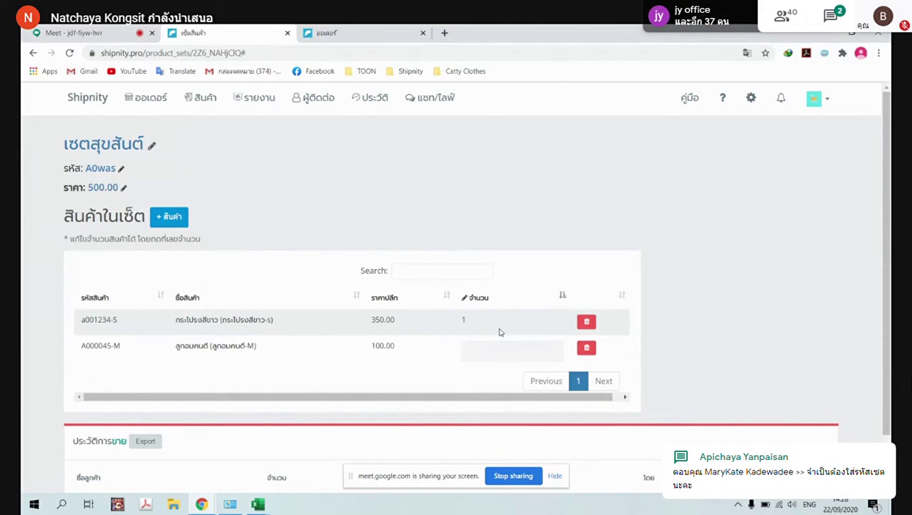
pyautogui.scroll(-2, 514, 326)
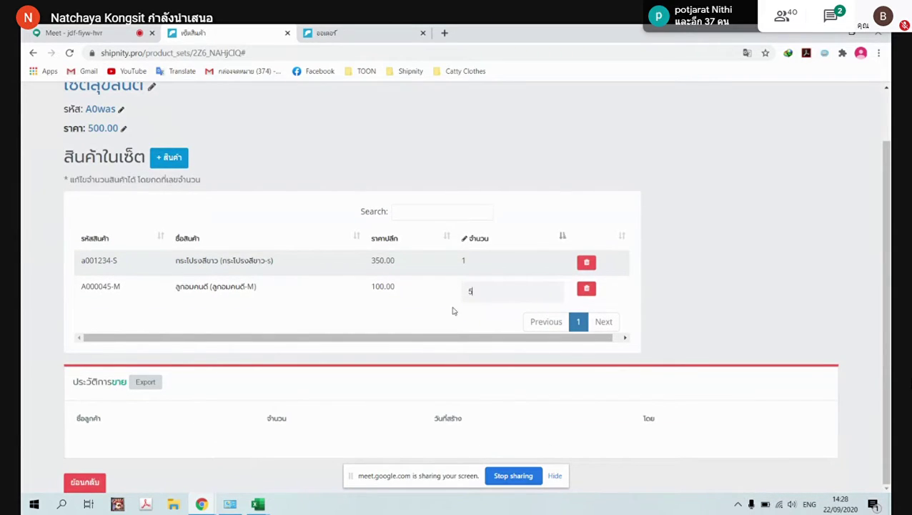
pyautogui.click(683, 232)
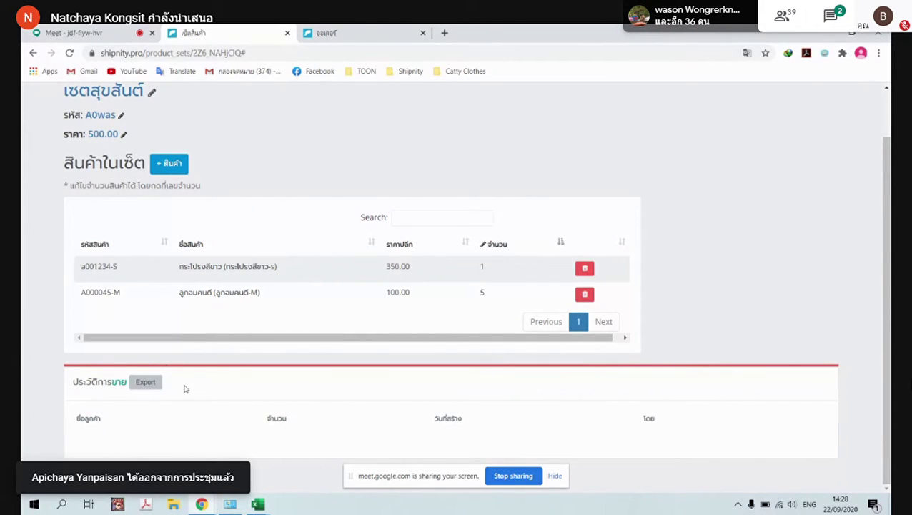
pyautogui.scroll(2, 169, 407)
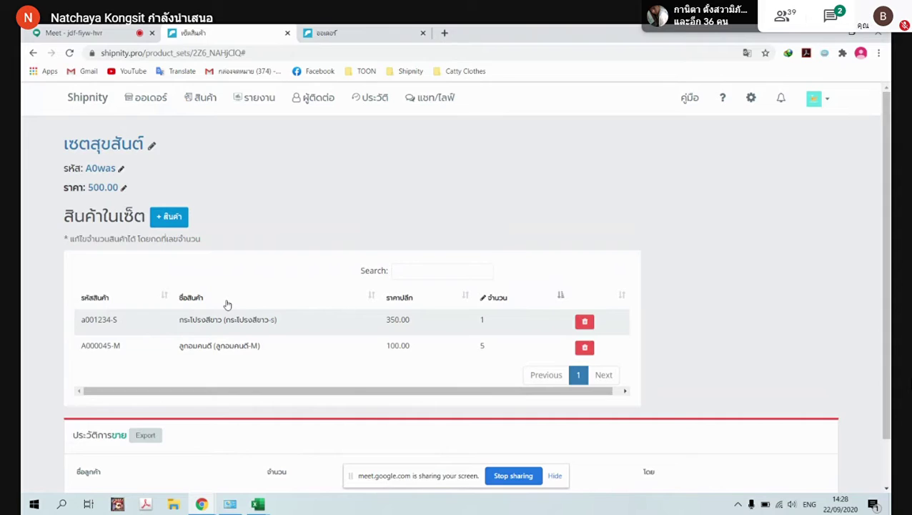
# Go to the Orders page and start a new order with + สร้างออเดอร์
pyautogui.click(150, 106)
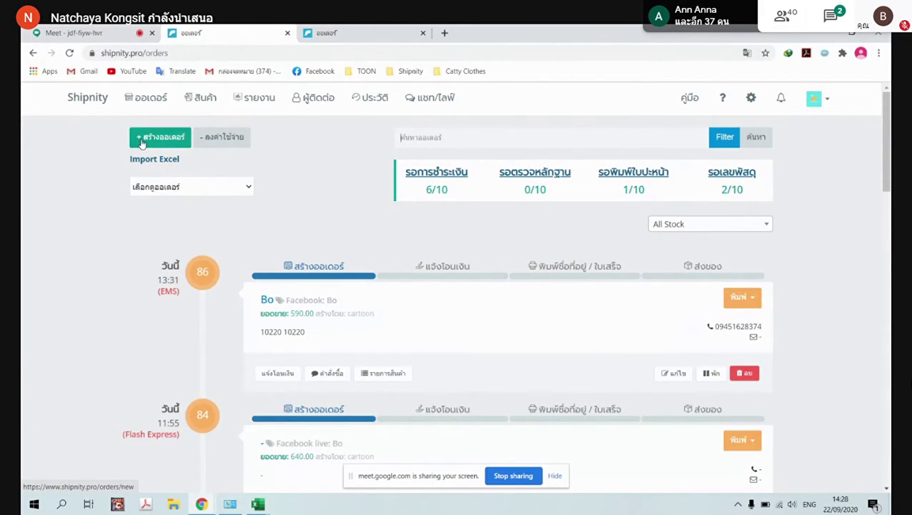
pyautogui.click(142, 101)
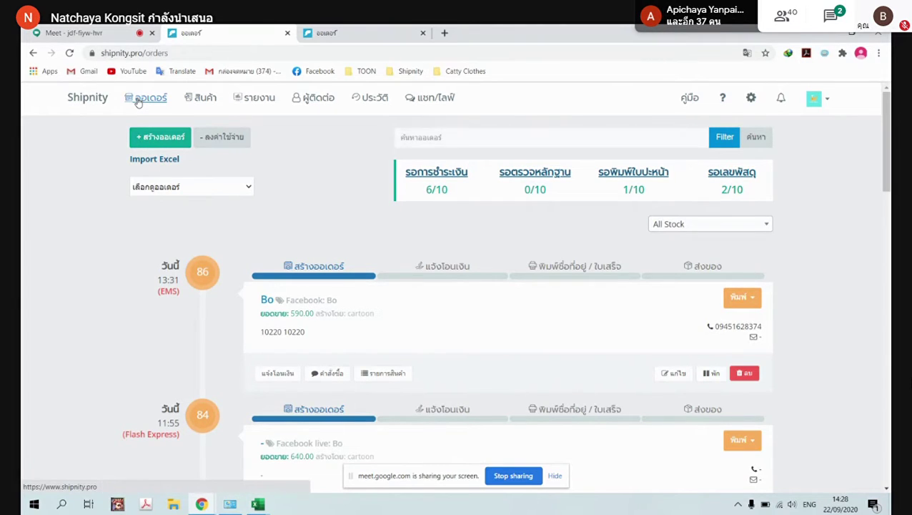
pyautogui.click(166, 145)
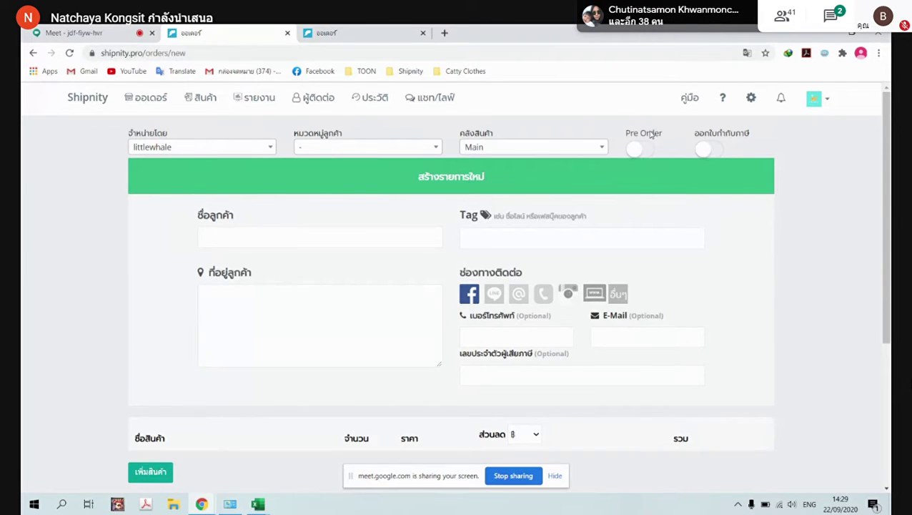
# Browse the product picker pages and try adding the out-of-stock black dress in size M
pyautogui.scroll(-2, 248, 345)
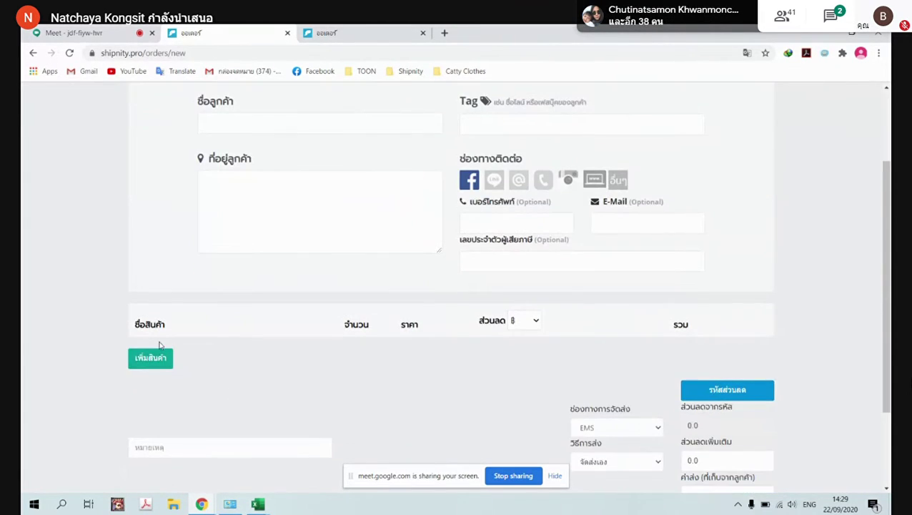
pyautogui.click(158, 360)
pyautogui.scroll(-1, 407, 308)
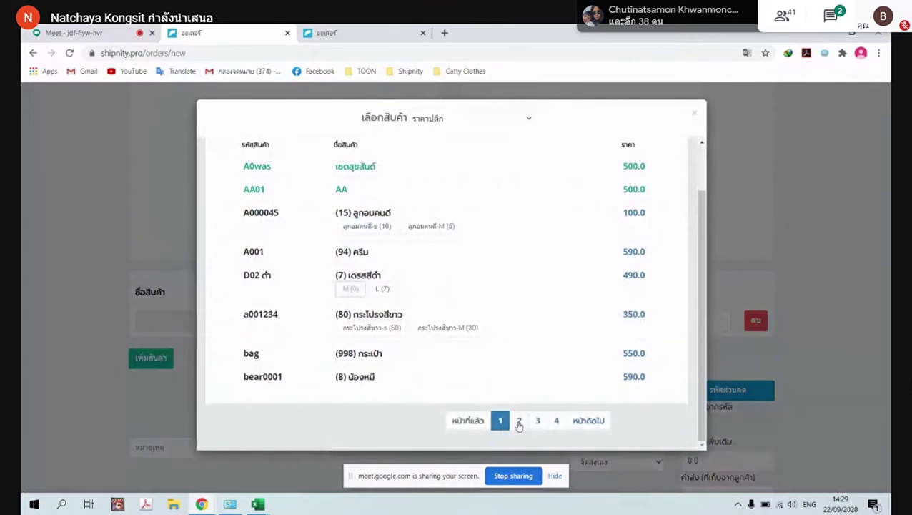
pyautogui.click(519, 420)
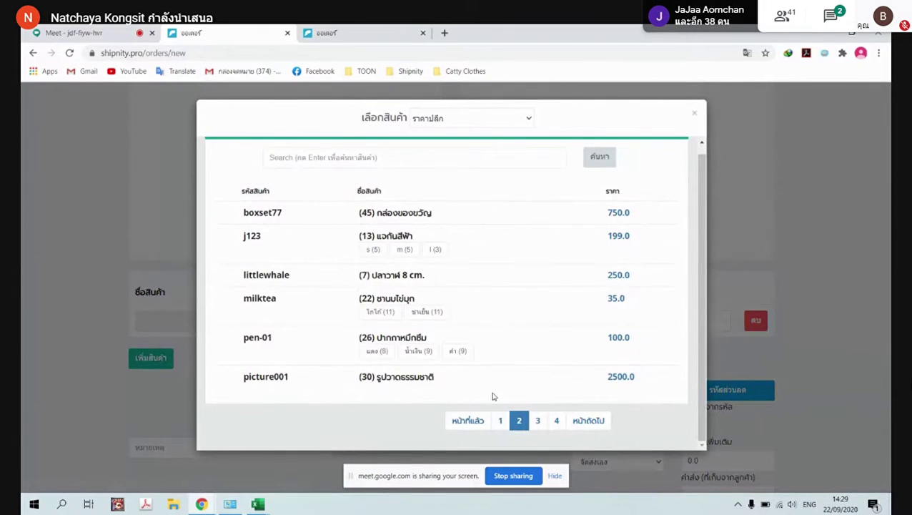
pyautogui.click(501, 422)
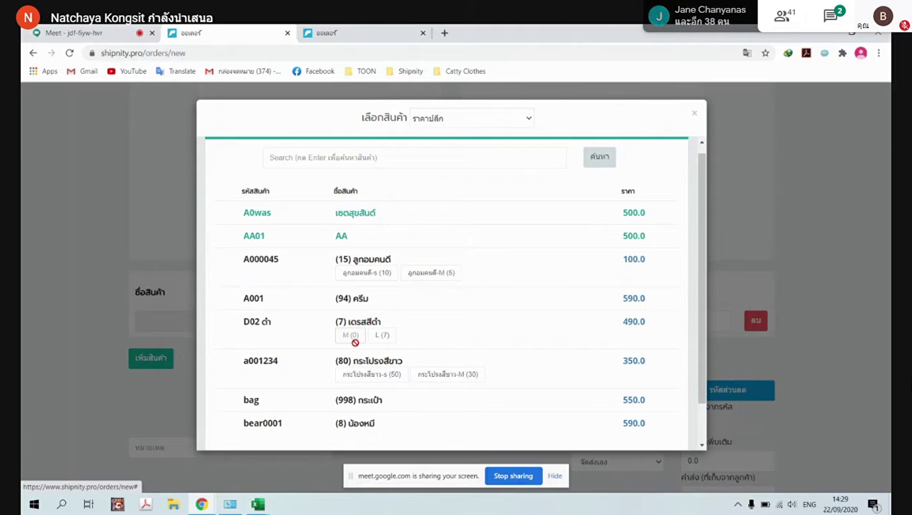
pyautogui.click(353, 336)
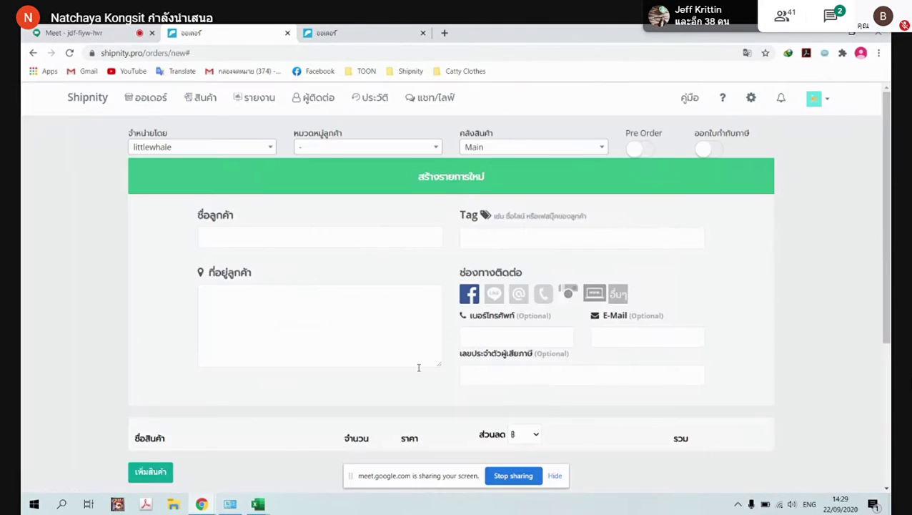
pyautogui.scroll(-3, 261, 303)
pyautogui.scroll(3, 457, 279)
# Enable Pre Order and add the black dress (เดรสสีดำ) size M, quantity 1 at 490
pyautogui.click(644, 153)
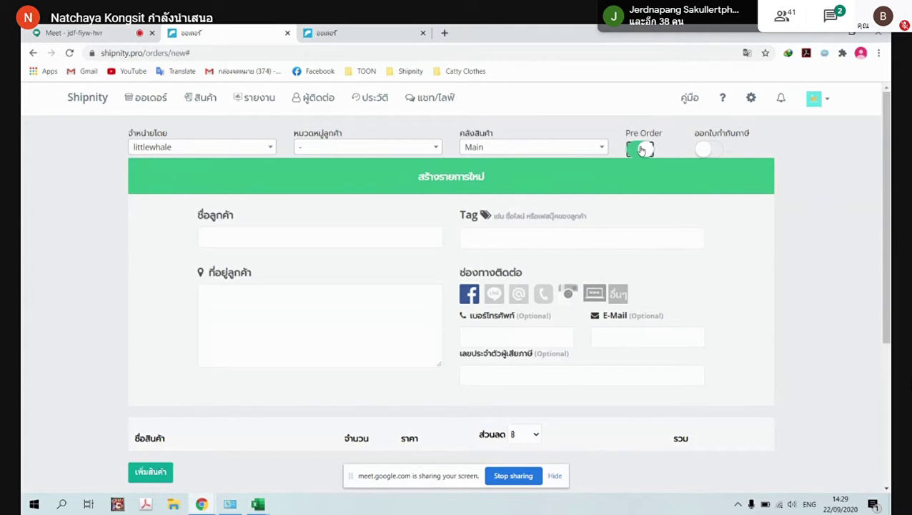
pyautogui.scroll(-2, 307, 293)
pyautogui.click(171, 359)
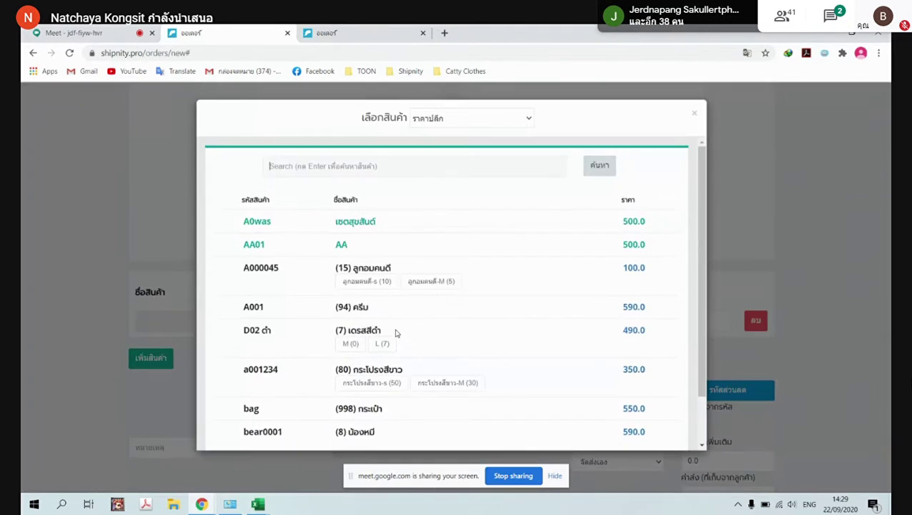
pyautogui.click(348, 341)
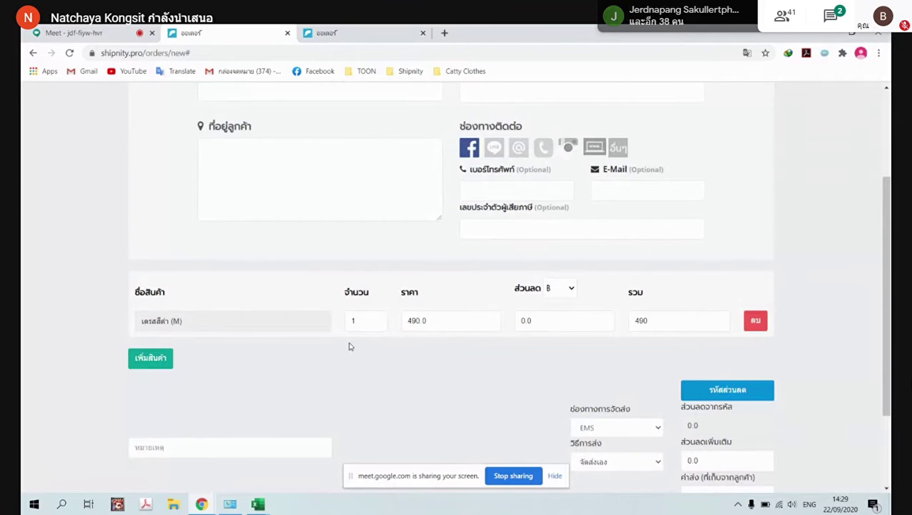
pyautogui.scroll(2, 349, 346)
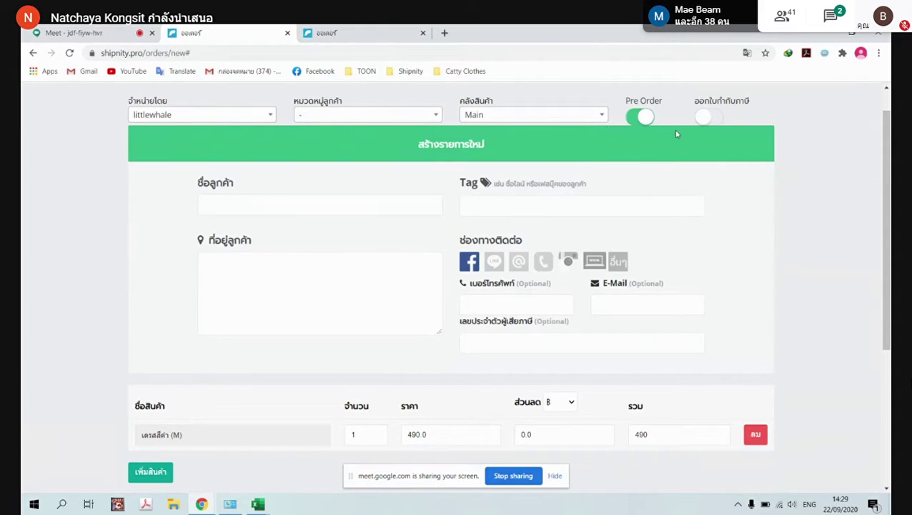
# Switch Pre Order off, remove the black dress, and enable the tax-invoice option
pyautogui.click(644, 125)
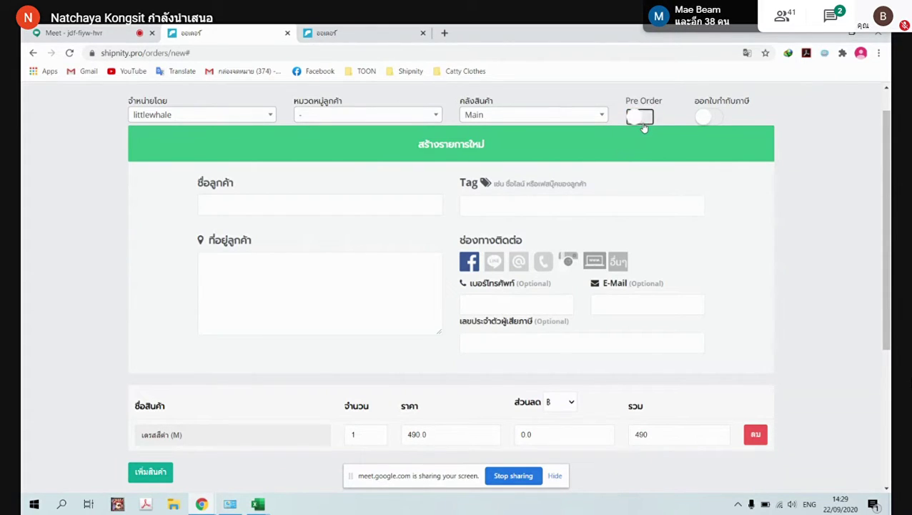
pyautogui.click(756, 439)
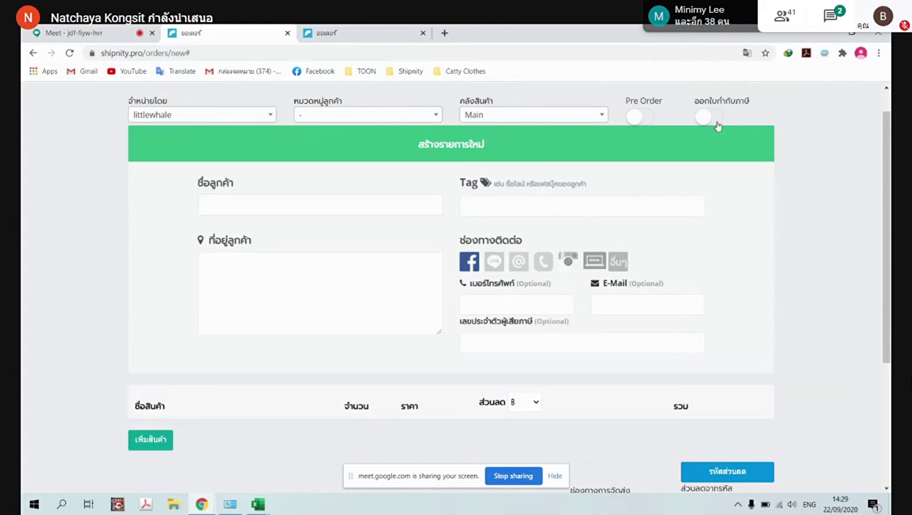
pyautogui.click(716, 122)
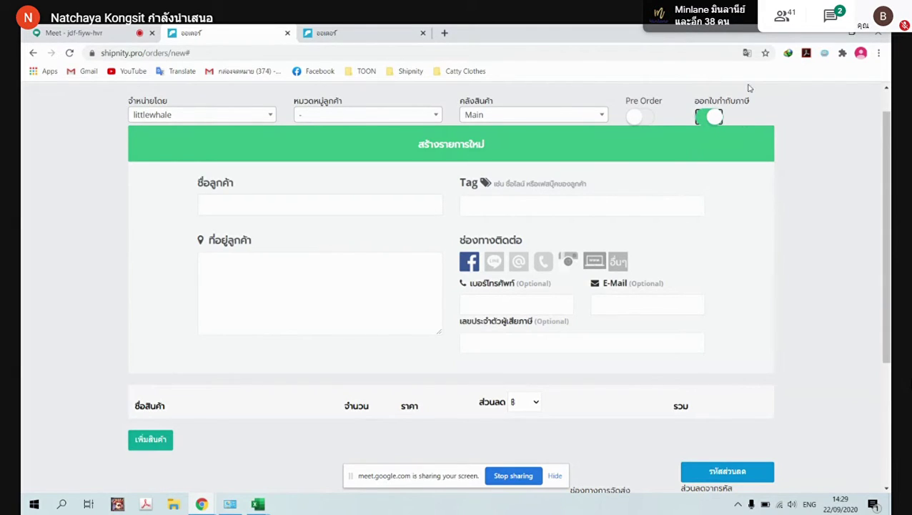
# Add ลูกอมคนดี-s to the order, quantity 1 at 100
pyautogui.click(150, 441)
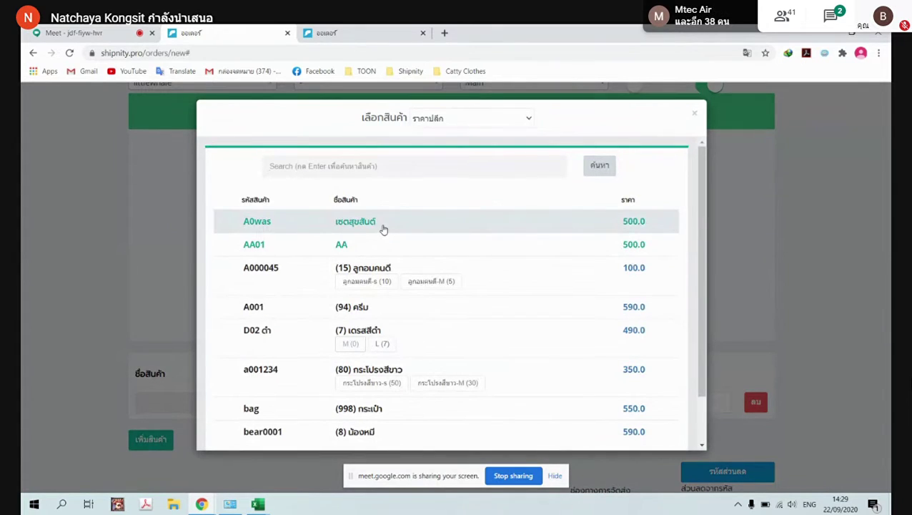
pyautogui.click(369, 282)
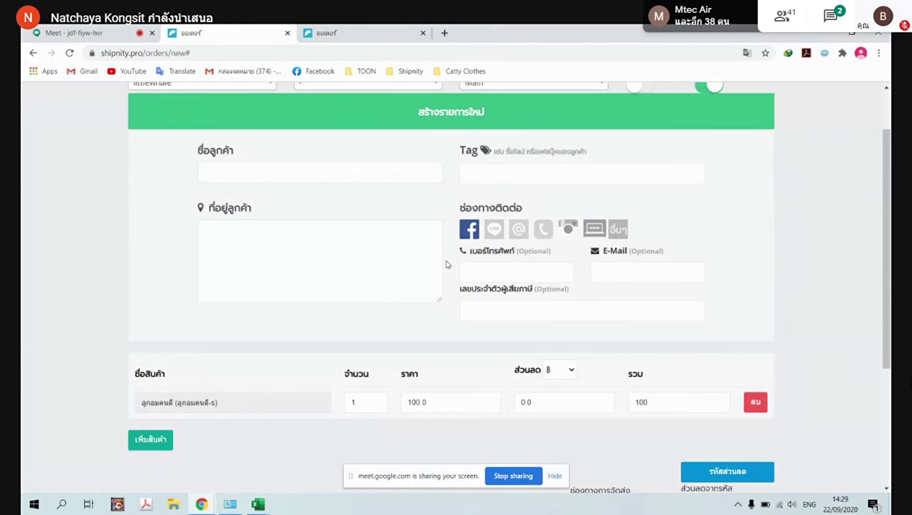
pyautogui.scroll(2, 446, 265)
pyautogui.click(576, 150)
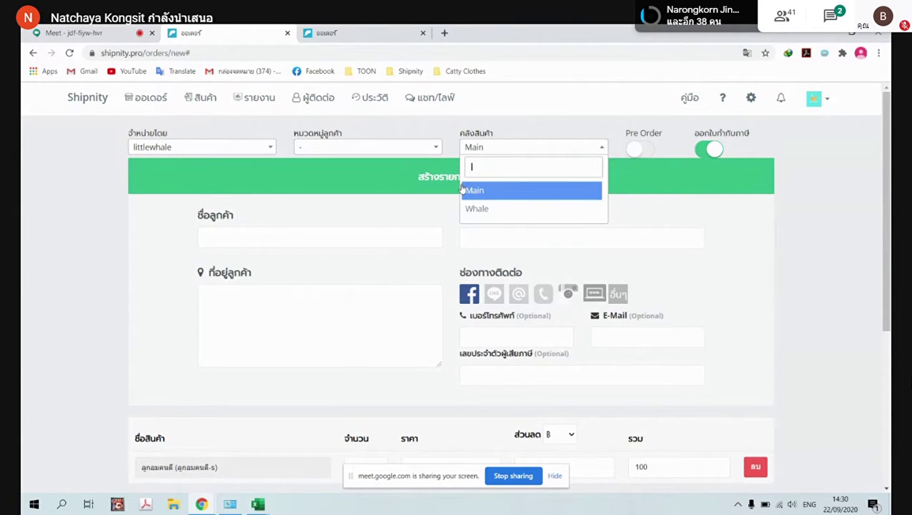
pyautogui.click(634, 175)
pyautogui.click(265, 148)
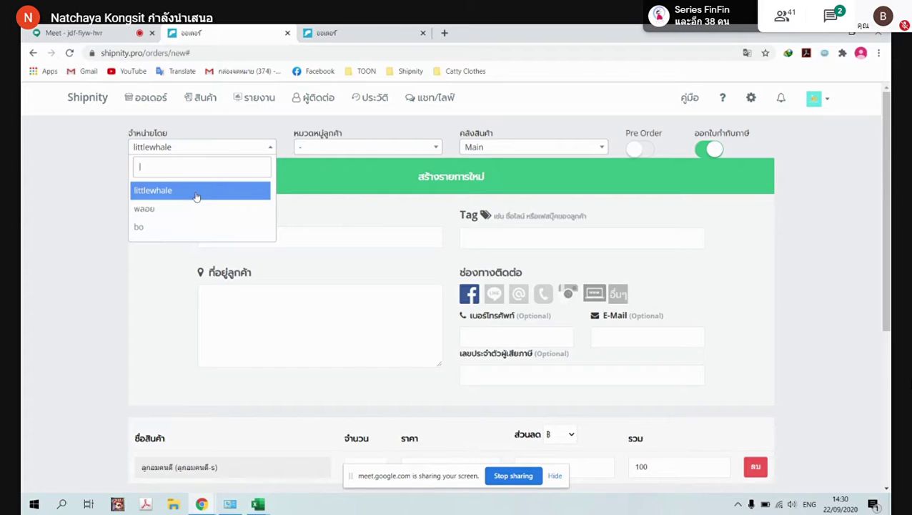
pyautogui.click(197, 195)
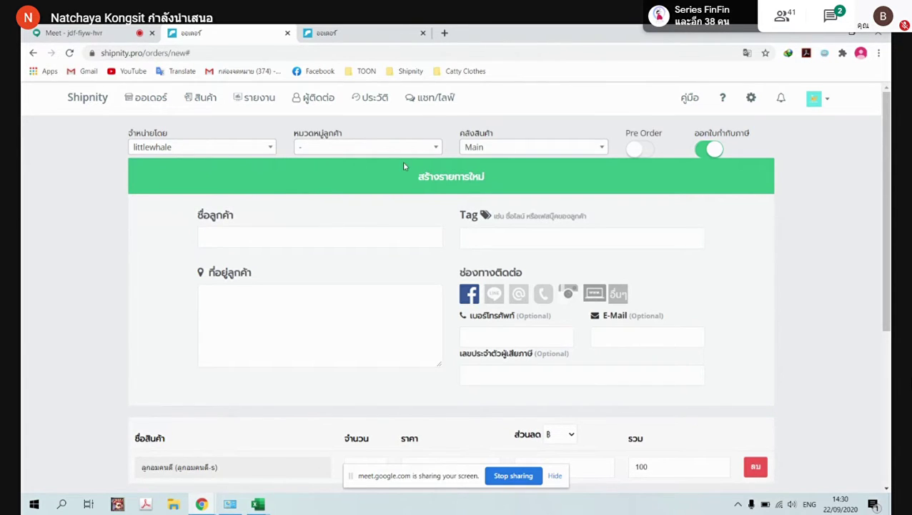
pyautogui.click(437, 147)
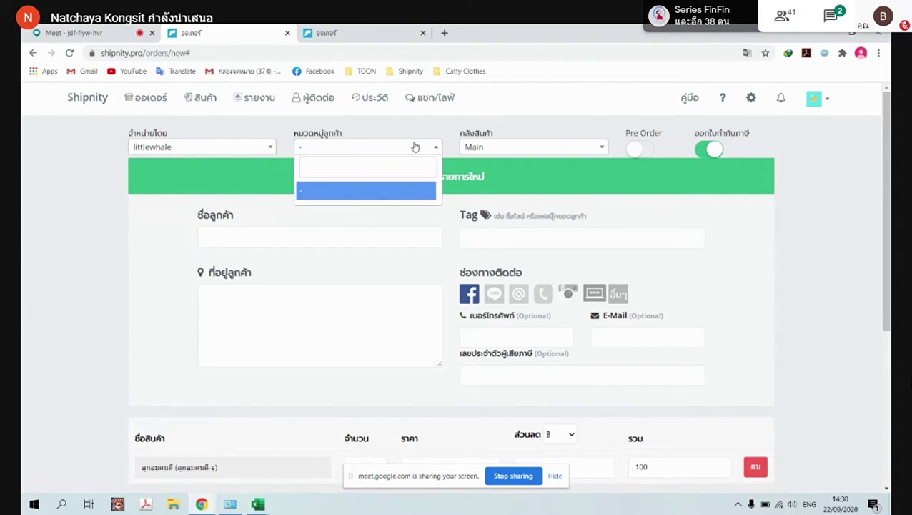
pyautogui.click(435, 148)
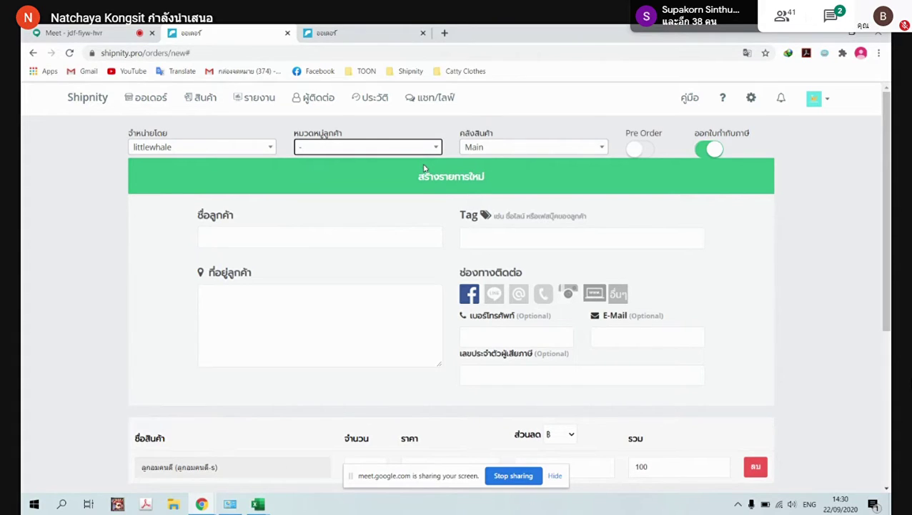
pyautogui.click(268, 236)
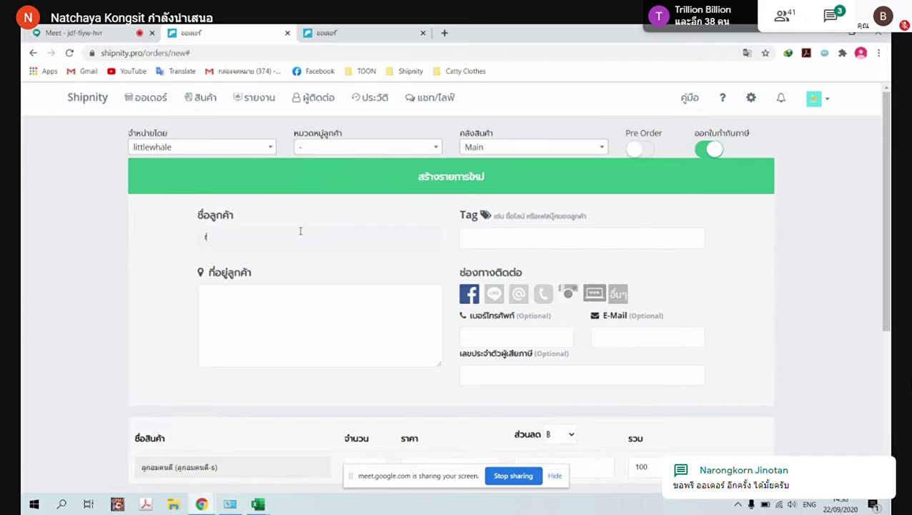
# Enter the customer's name and begin the delivery address with the house number and soi
pyautogui.press('`')
pyautogui.write('พลอยชิล')
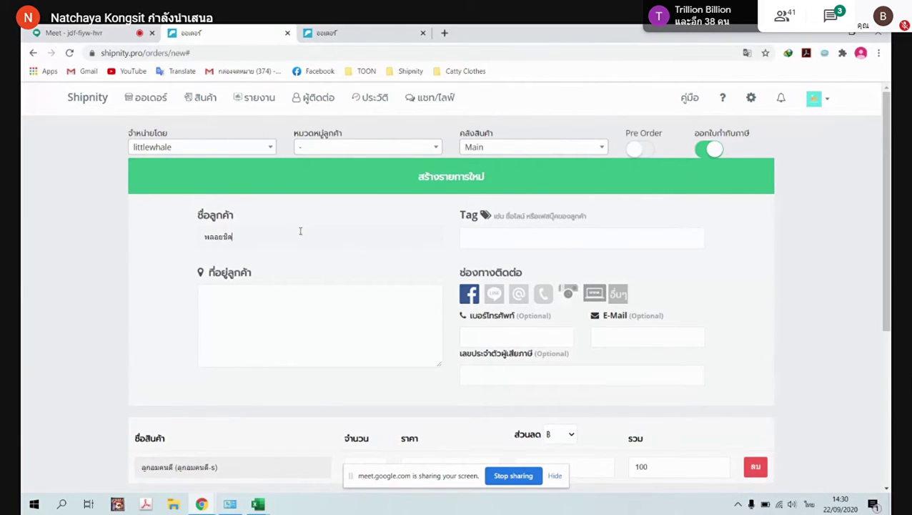
pyautogui.click(296, 289)
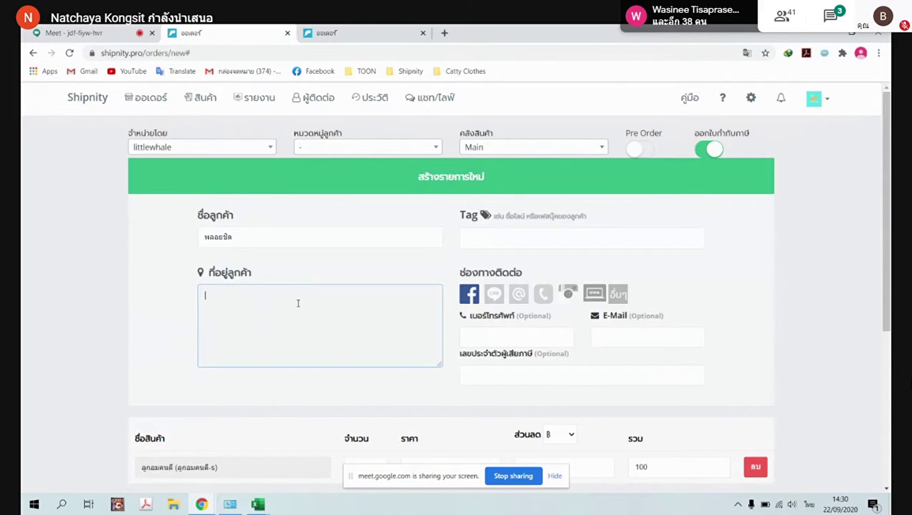
pyautogui.press('`')
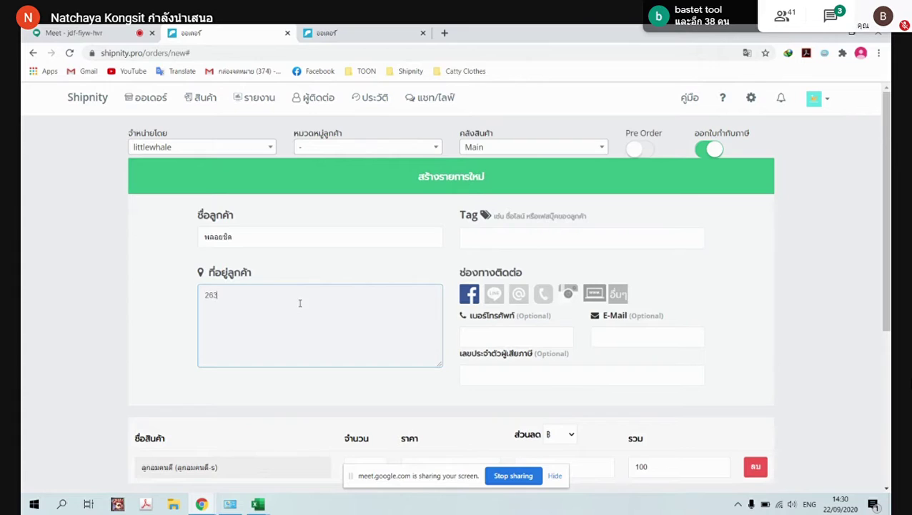
pyautogui.write(' v')
pyautogui.press('BackSpace')
pyautogui.press('BackSpace')
pyautogui.press('`')
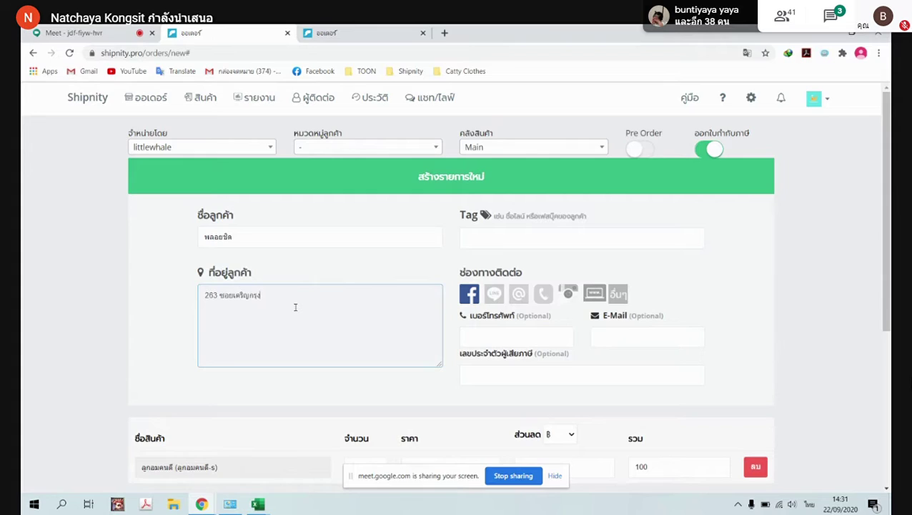
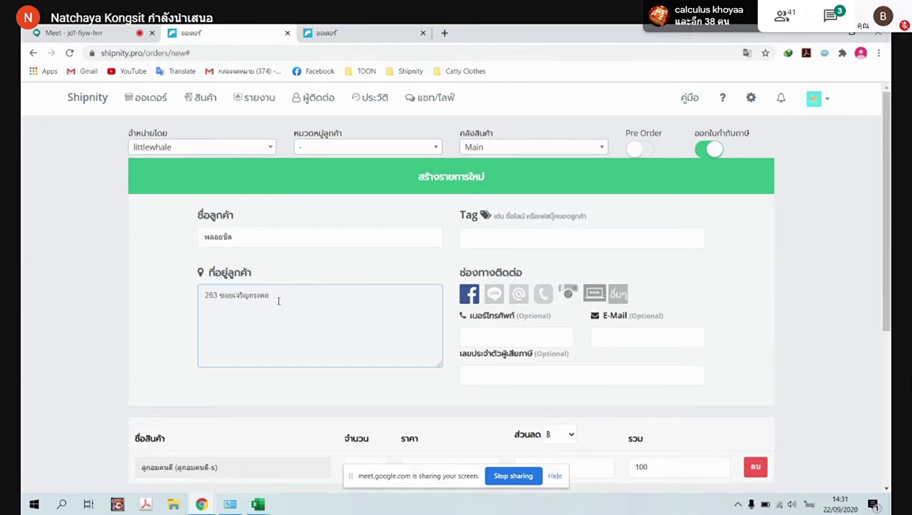
# Complete the address with the road, subdistrict, district and province
pyautogui.press('`')
pyautogui.press('BackSpace')
pyautogui.write('5oq')
pyautogui.press('BackSpace')
pyautogui.press('`')
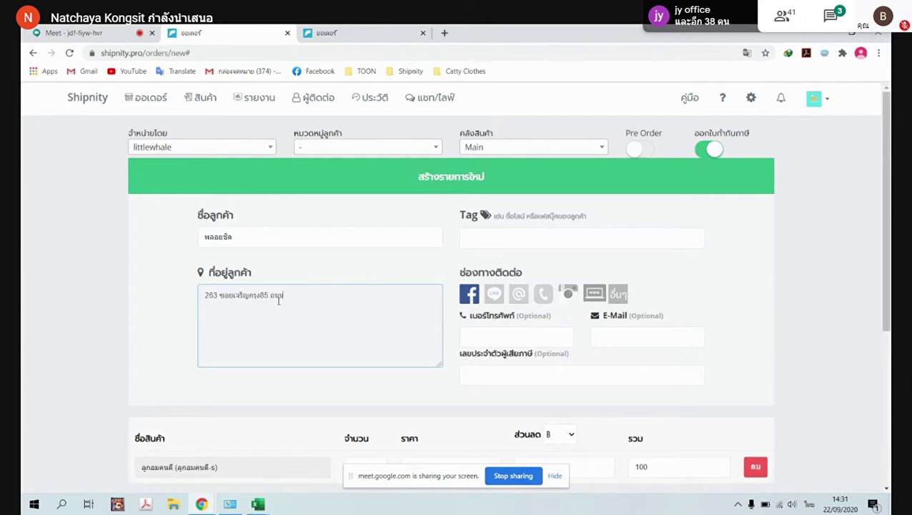
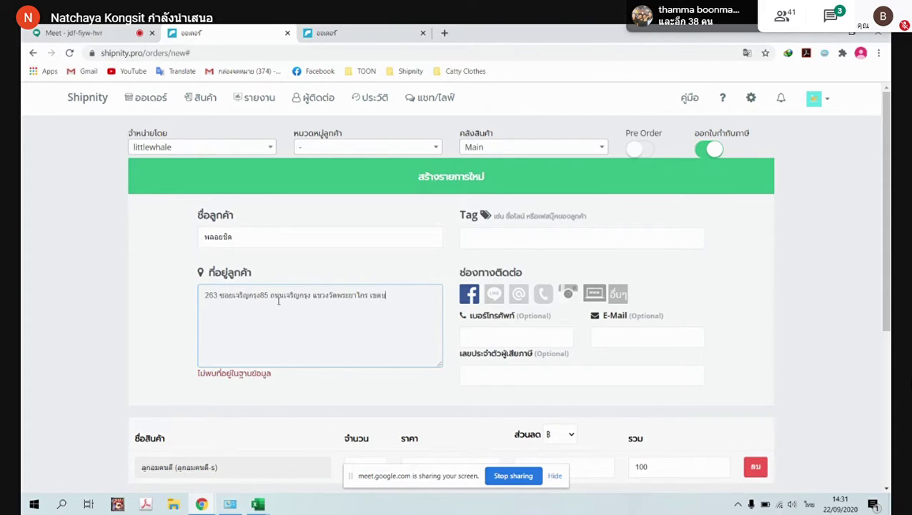
pyautogui.hotkey('alt', 'shift')
pyautogui.write('.')
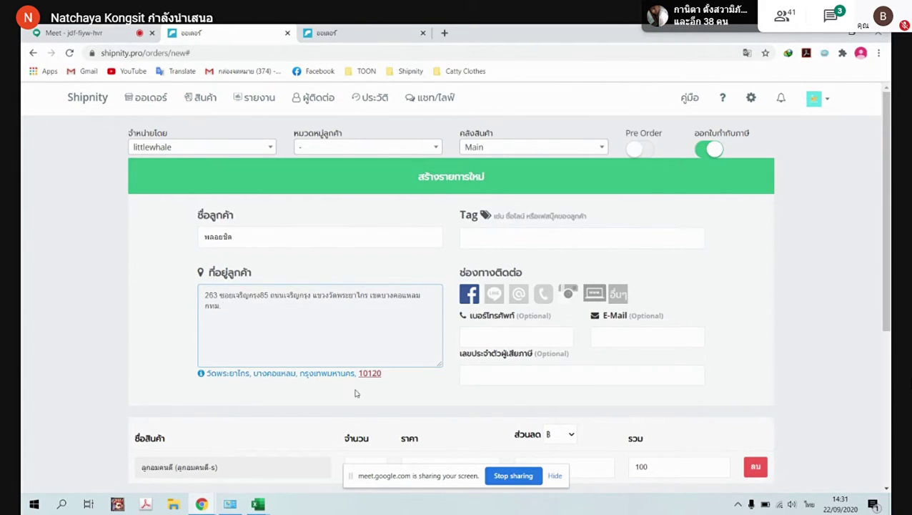
pyautogui.click(361, 377)
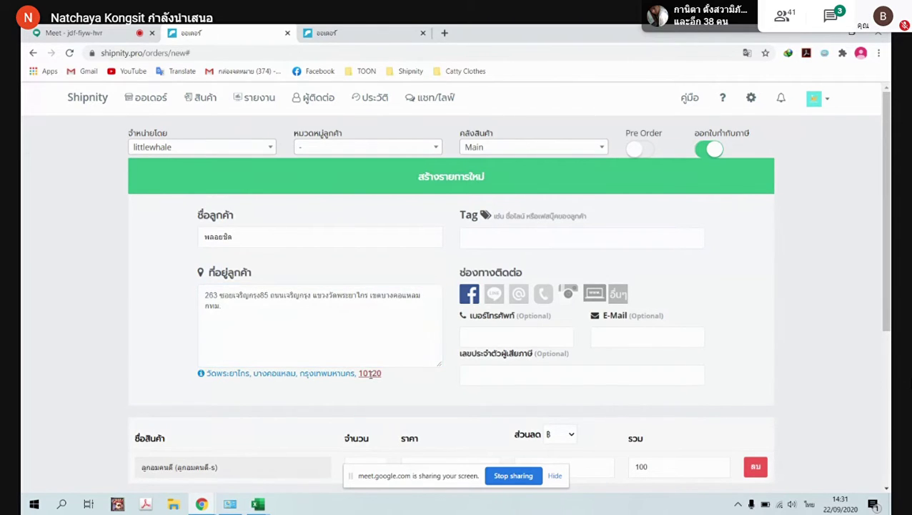
# Append the postcode to the end of the delivery address
pyautogui.click(239, 309)
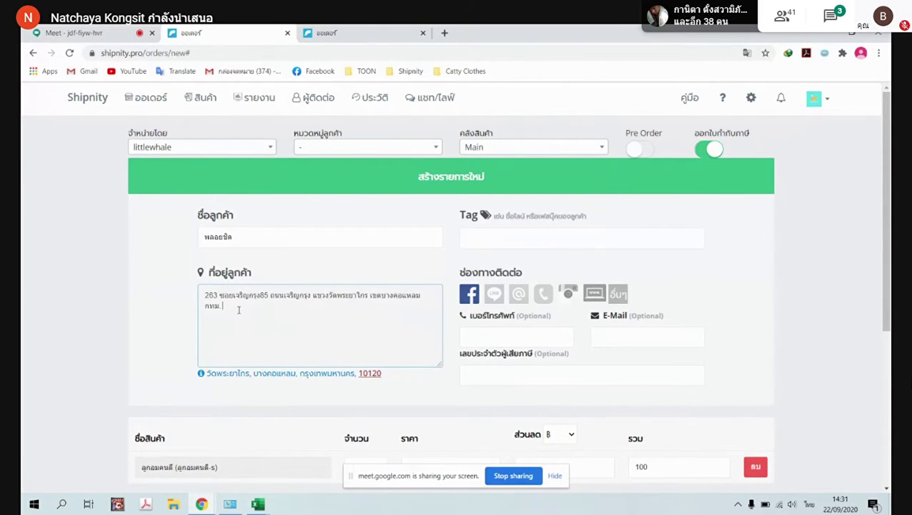
pyautogui.write('ๅจ')
pyautogui.press('BackSpace')
pyautogui.press('BackSpace')
pyautogui.hotkey('alt', 'shift')
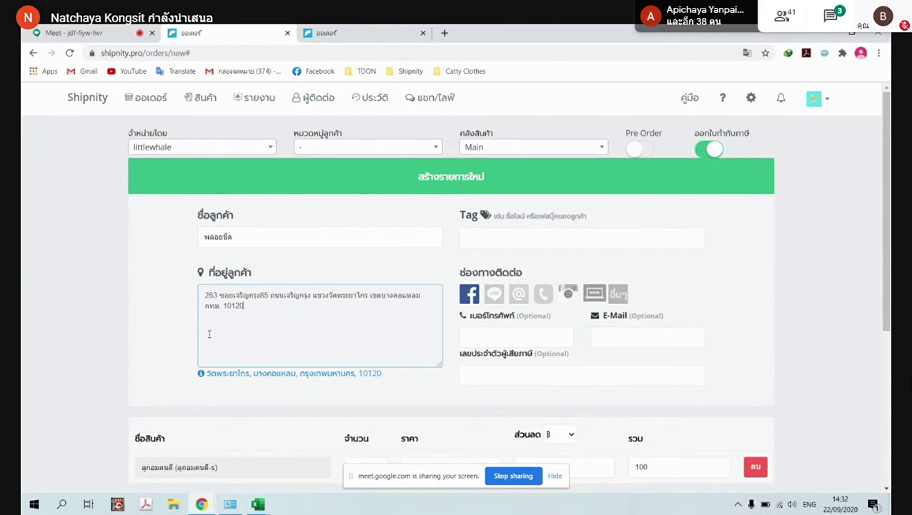
# Enter the customer's phone number and choose phone as the contact channel
pyautogui.click(518, 340)
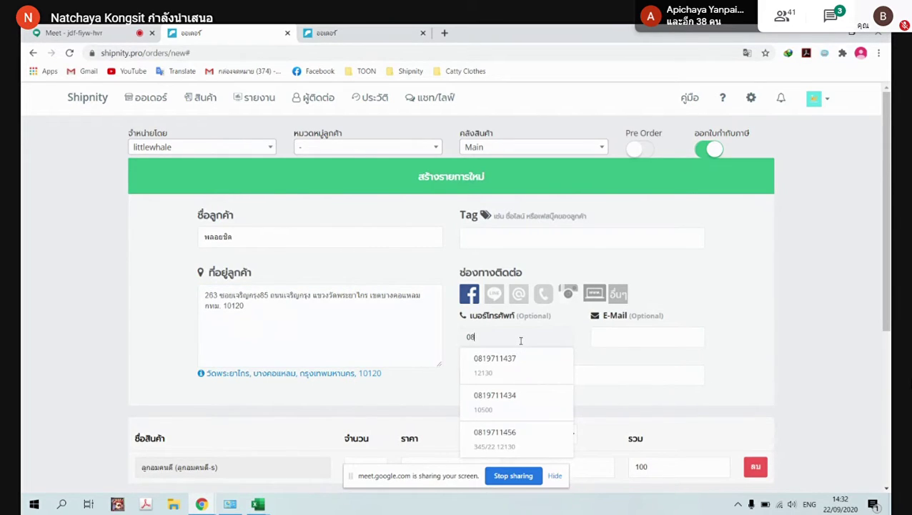
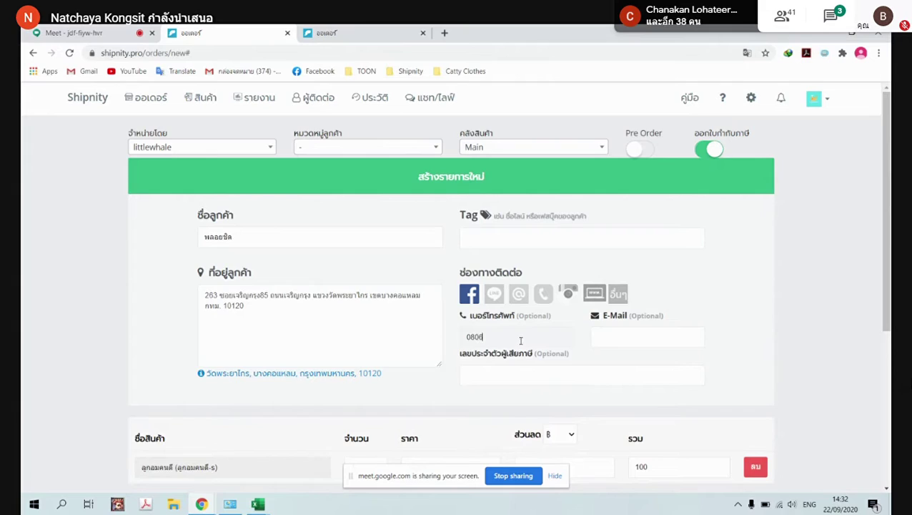
pyautogui.click(521, 243)
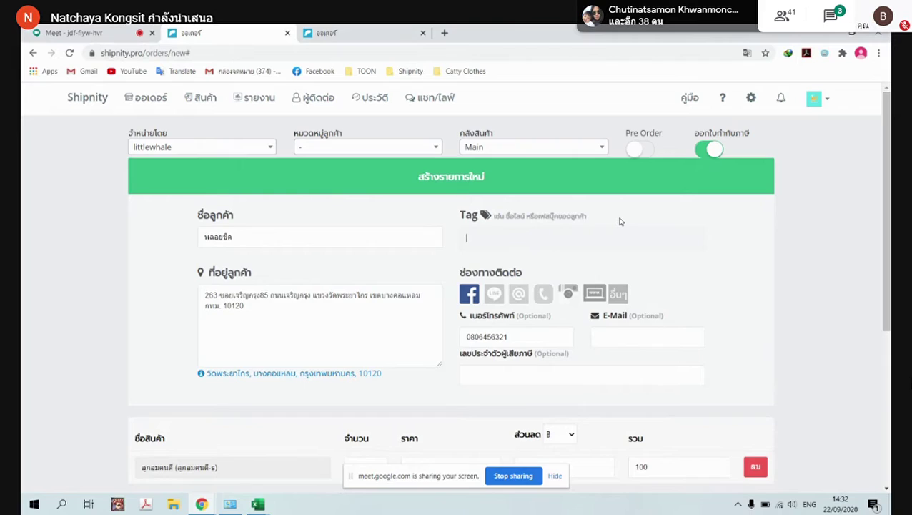
pyautogui.click(550, 238)
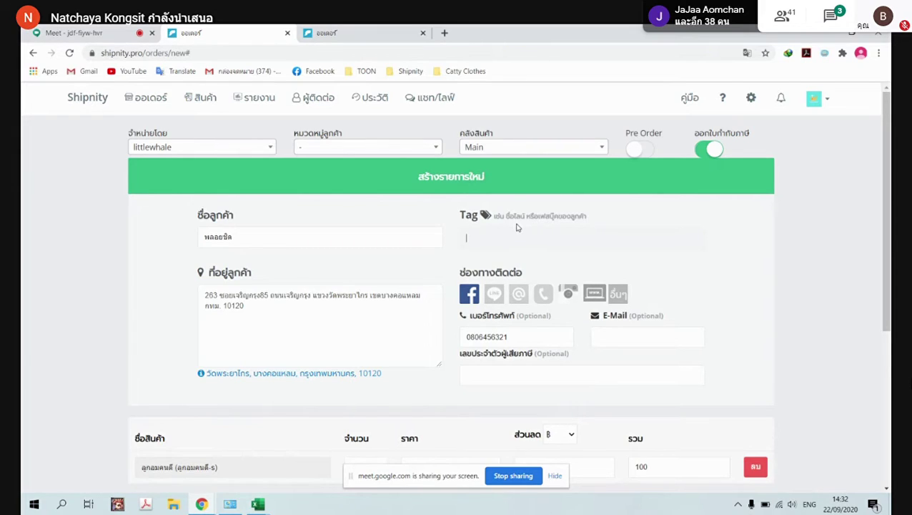
pyautogui.click(543, 293)
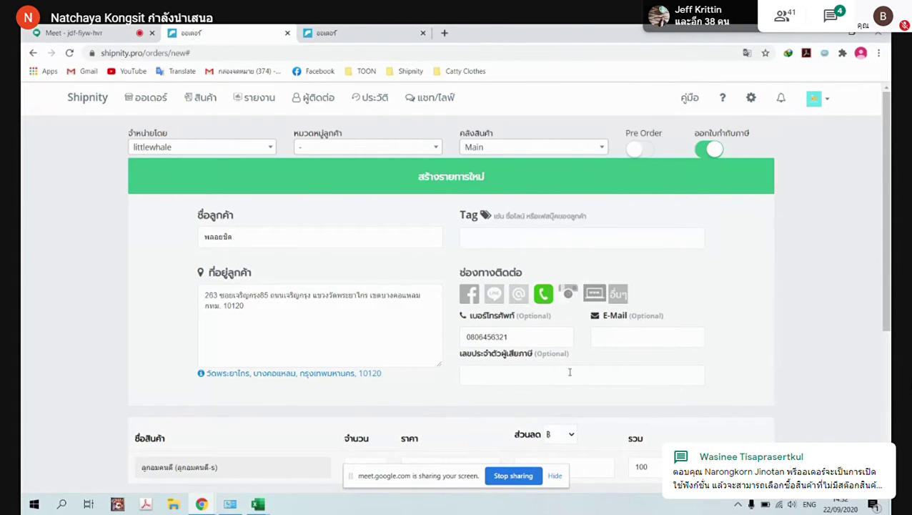
# Ship by EMS with self-delivery and a 50 shipping fee, then bring up the discount codes
pyautogui.scroll(-5, 570, 372)
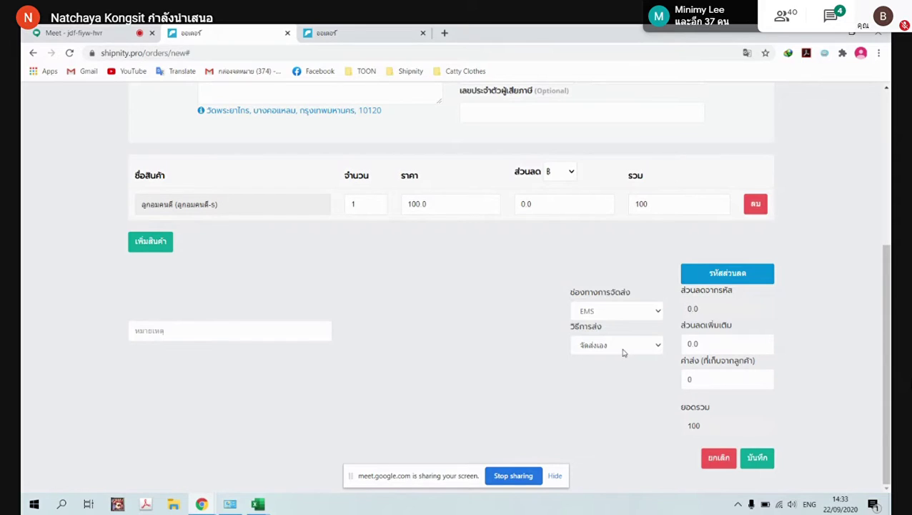
pyautogui.click(654, 312)
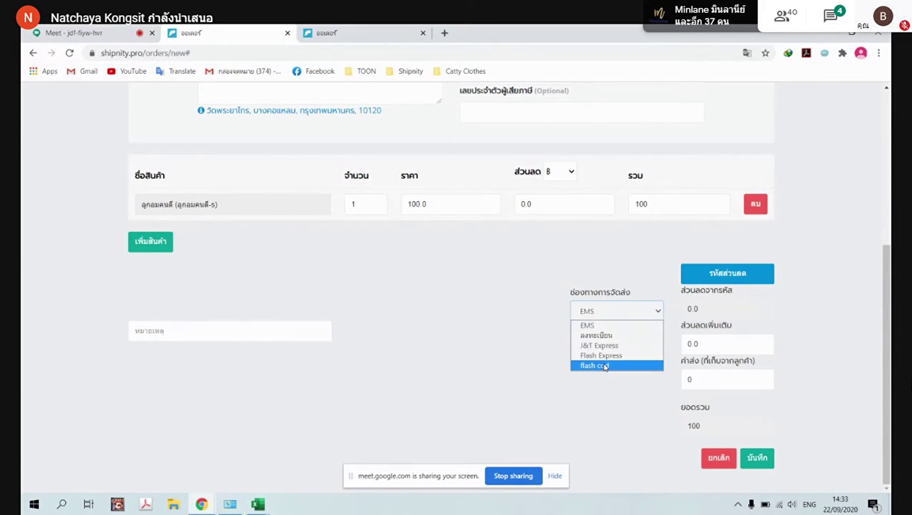
pyautogui.click(594, 325)
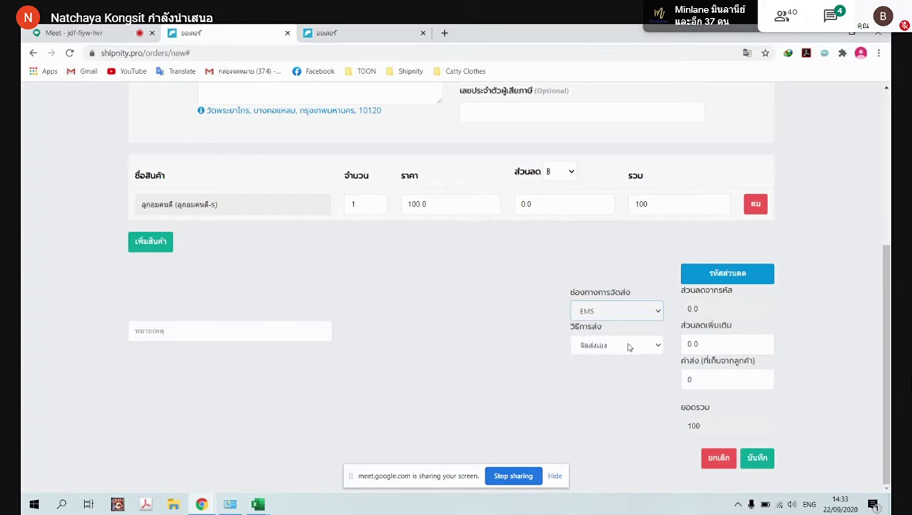
pyautogui.click(648, 349)
pyautogui.click(652, 348)
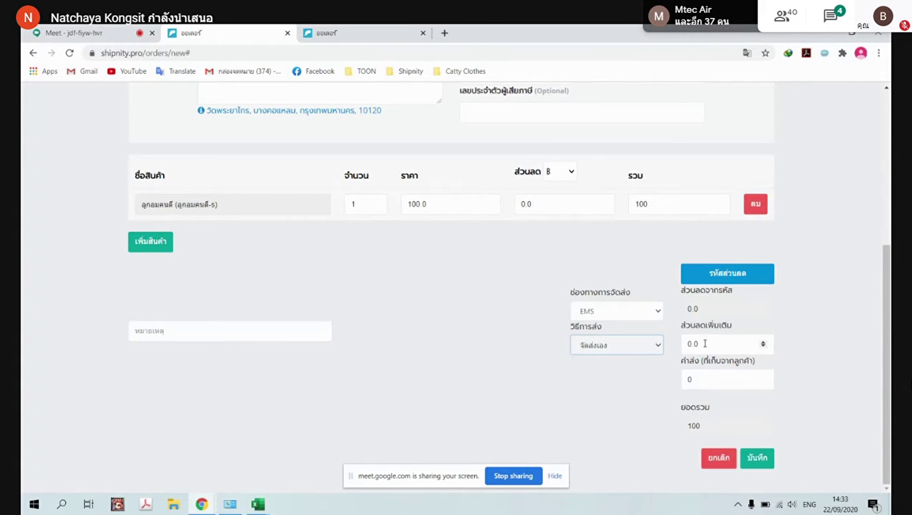
pyautogui.moveTo(712, 379); pyautogui.dragTo(681, 386)
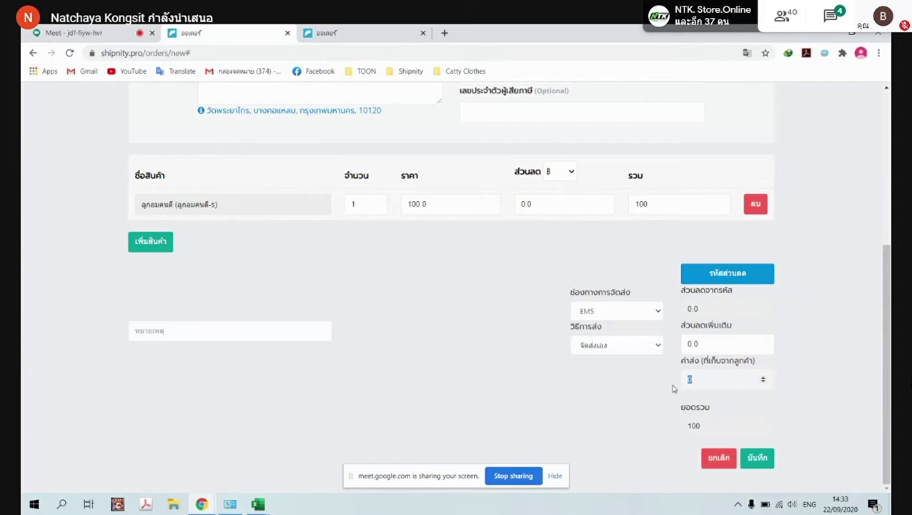
pyautogui.write('50')
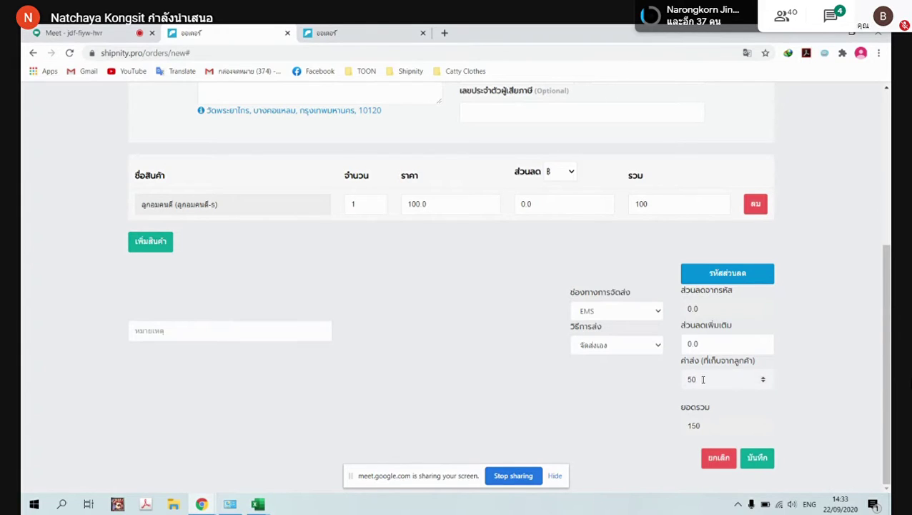
pyautogui.click(741, 274)
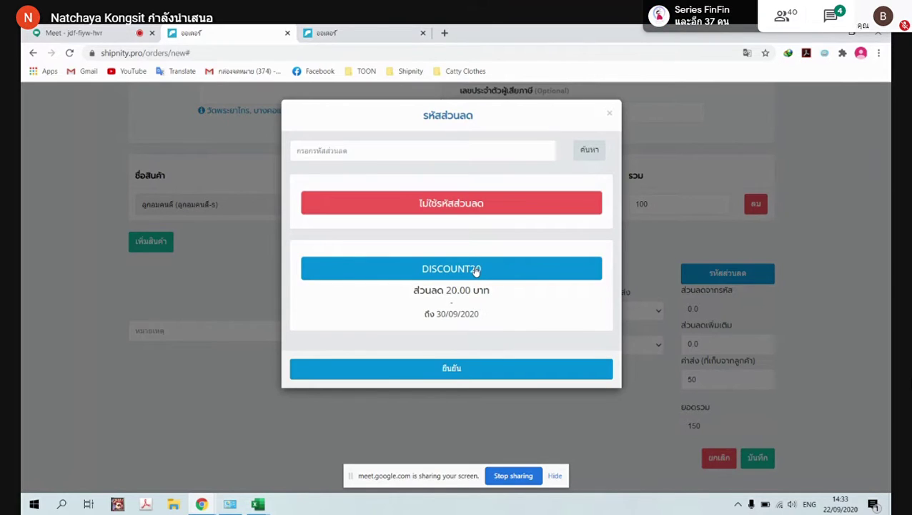
# Apply DISCOUNT20 to the order and save it with a 130 total
pyautogui.click(475, 270)
pyautogui.click(609, 115)
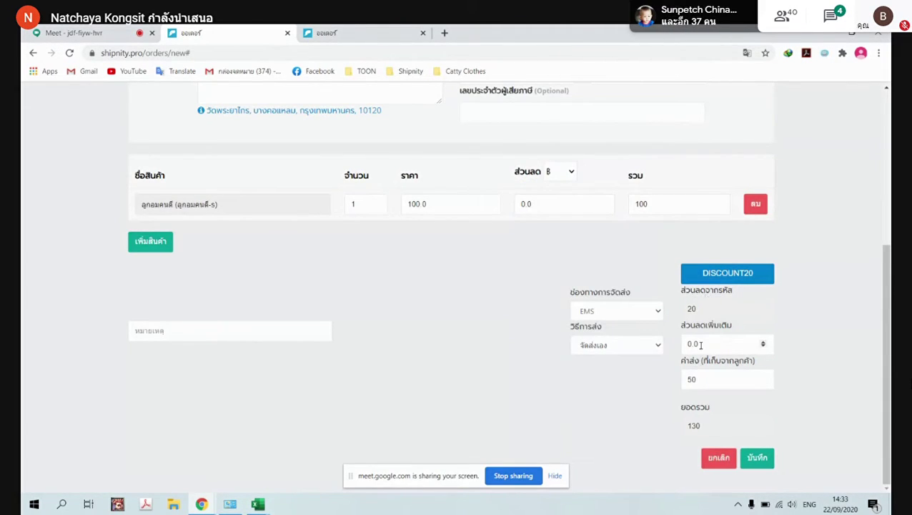
pyautogui.click(757, 458)
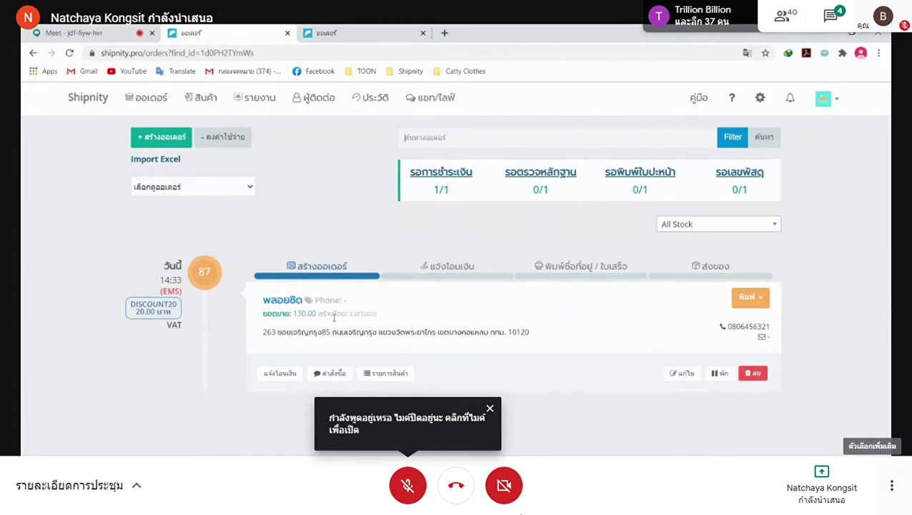
# Check who created order 87, then open and copy its customer summary message
pyautogui.moveTo(334, 313); pyautogui.dragTo(394, 312)
pyautogui.click(376, 334)
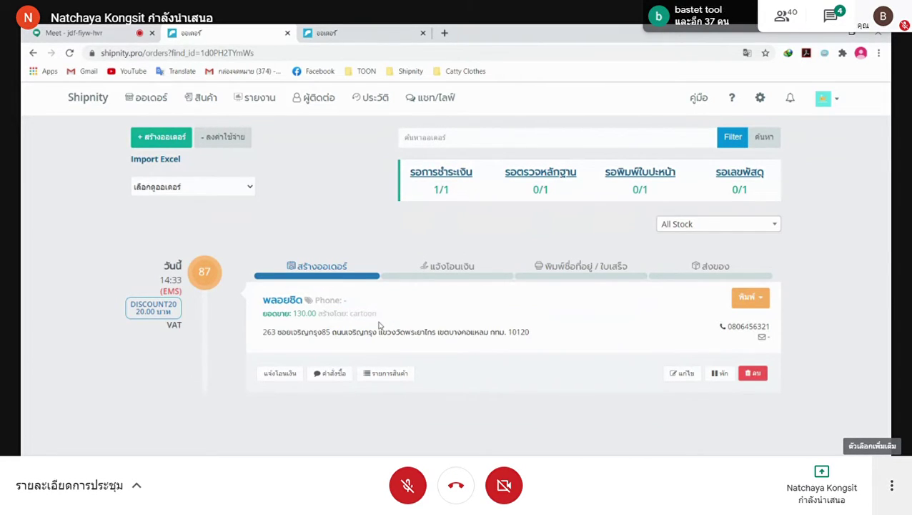
pyautogui.moveTo(350, 313); pyautogui.dragTo(400, 315)
pyautogui.click(368, 339)
pyautogui.click(331, 374)
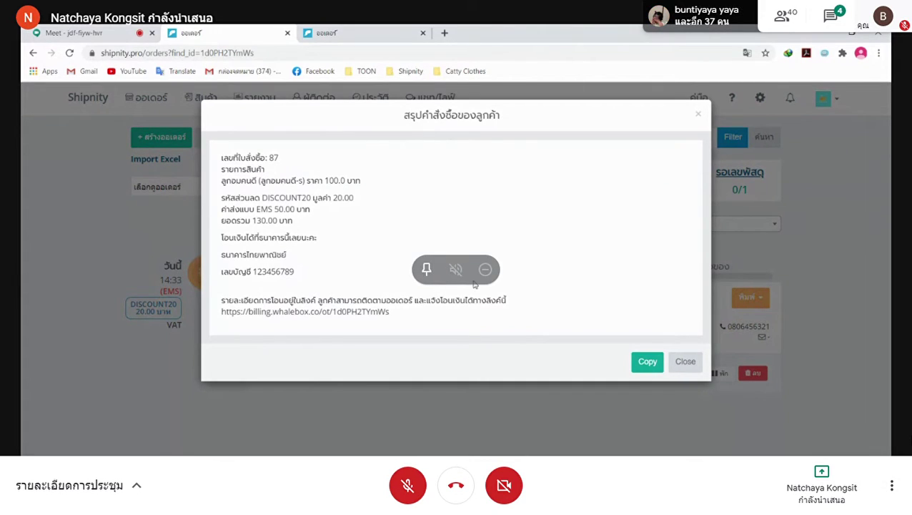
pyautogui.click(646, 364)
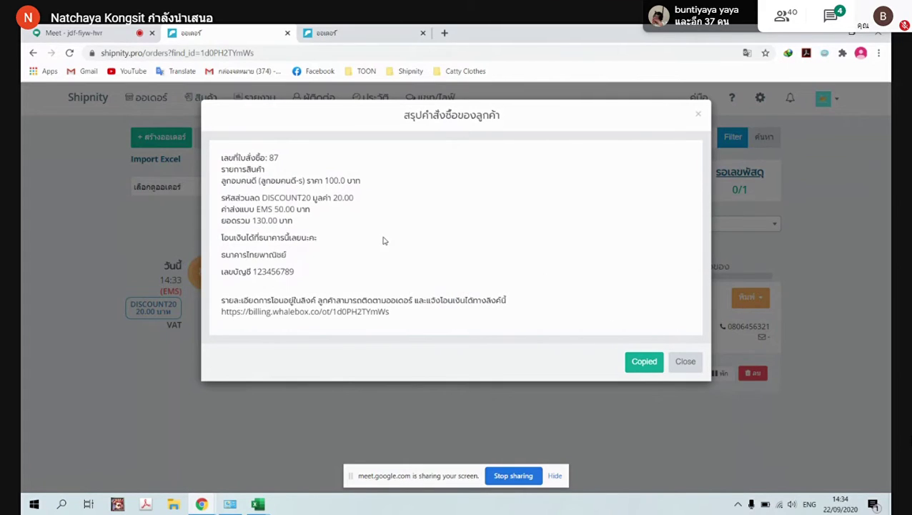
# Select the billing link in the summary and close the extra blank order-form tab
pyautogui.moveTo(391, 314); pyautogui.dragTo(220, 312)
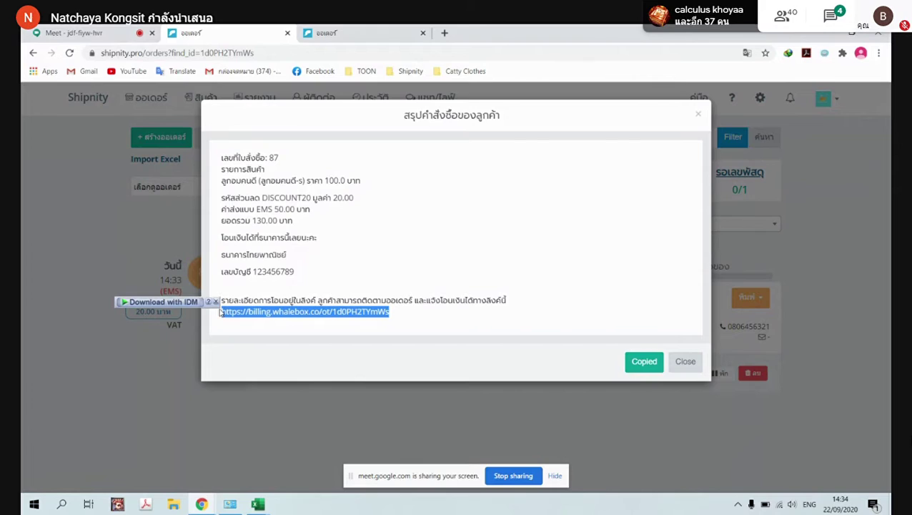
pyautogui.click(400, 35)
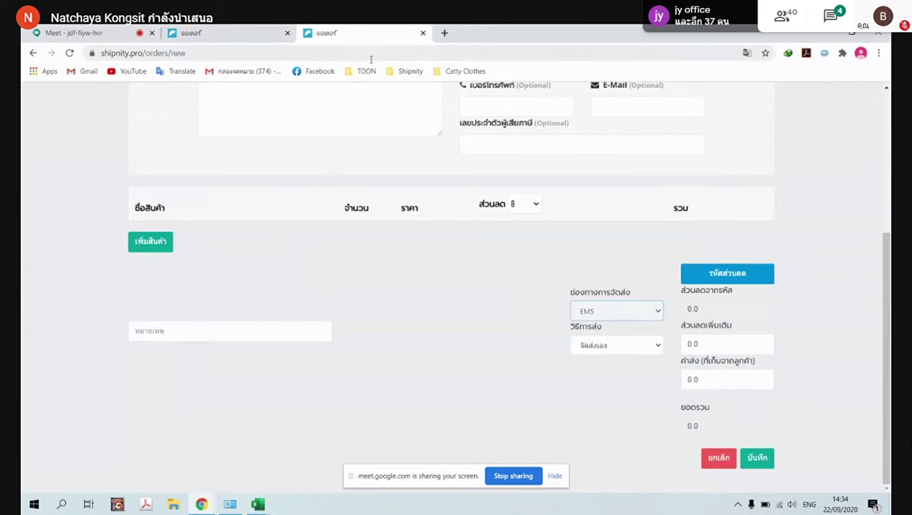
pyautogui.click(423, 33)
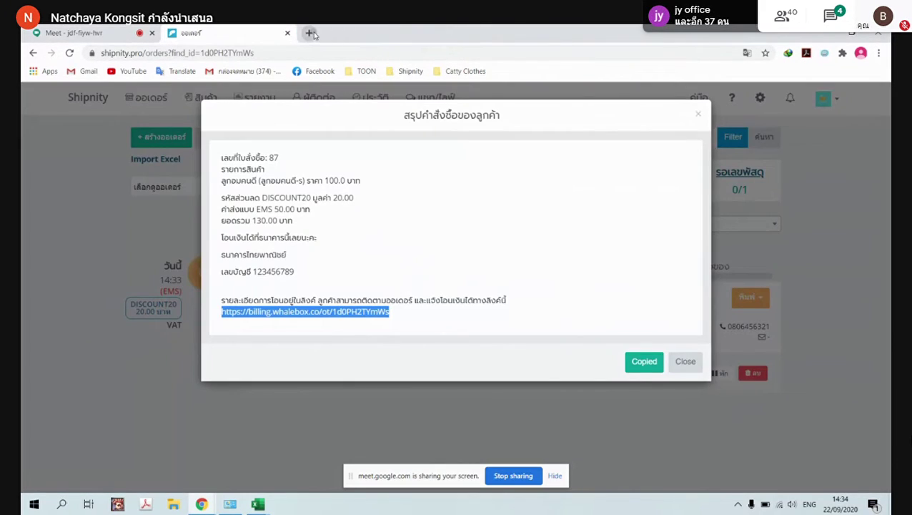
# Open the copied billing link in a new browser tab
pyautogui.click(307, 33)
pyautogui.hotkey('ctrl', 'v')
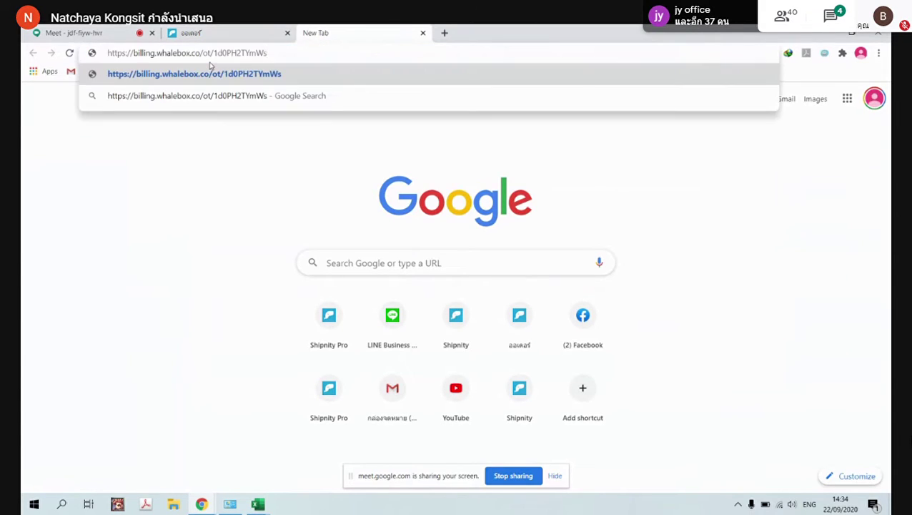
pyautogui.press('Return')
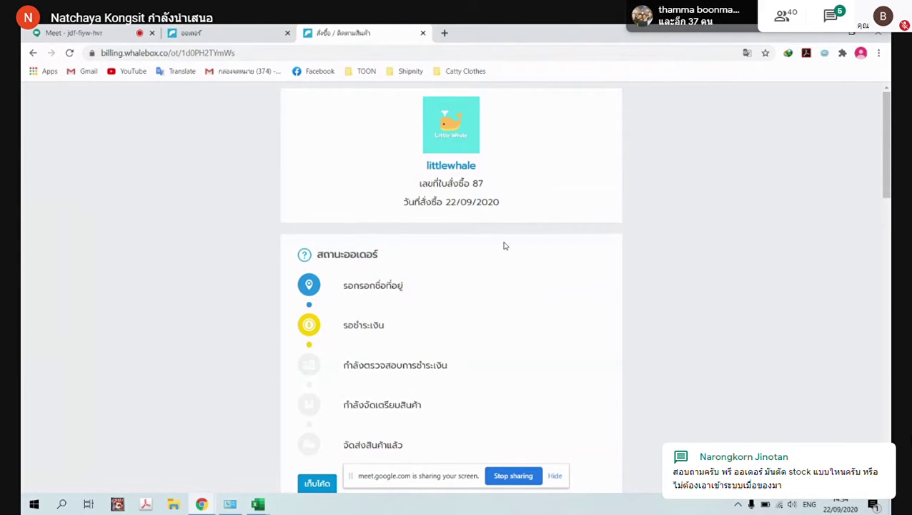
# Review the billing page's items, 130.00 ฿ total and delivery address down to the payment choices
pyautogui.scroll(-3, 462, 266)
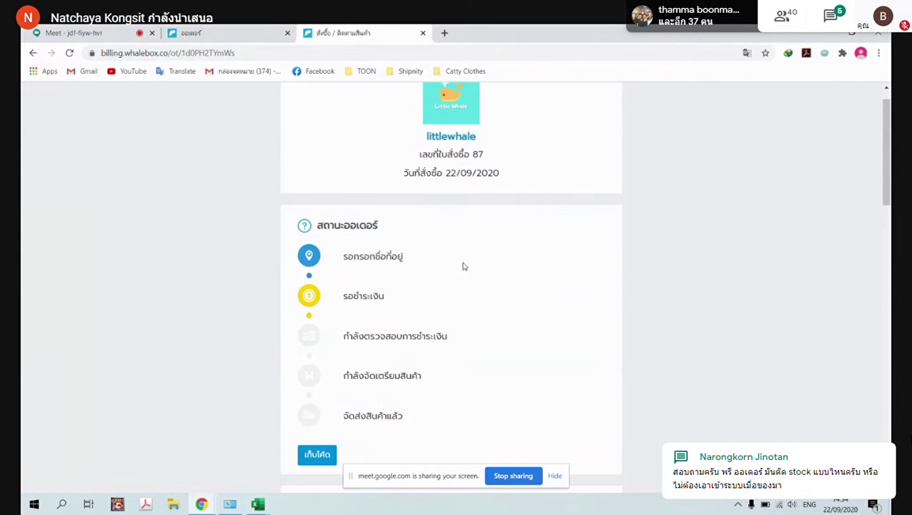
pyautogui.scroll(-4, 454, 270)
pyautogui.scroll(6, 452, 267)
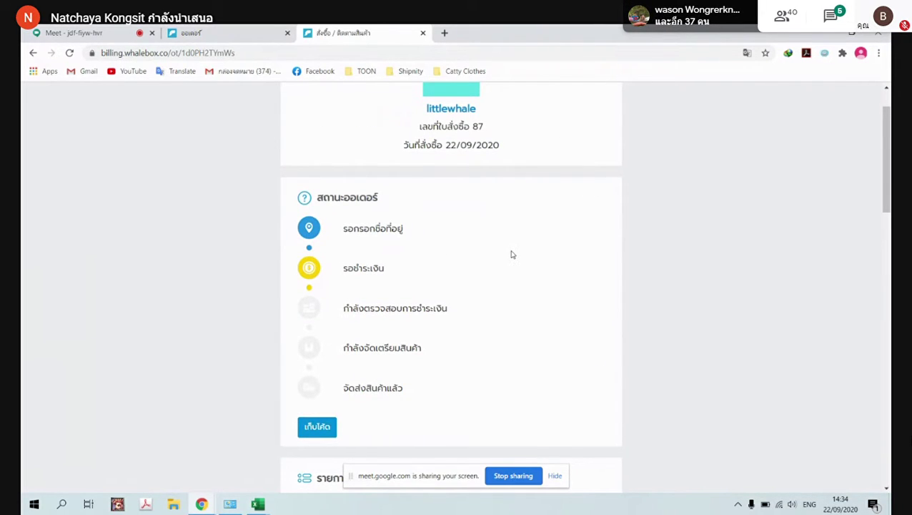
pyautogui.scroll(-4, 465, 252)
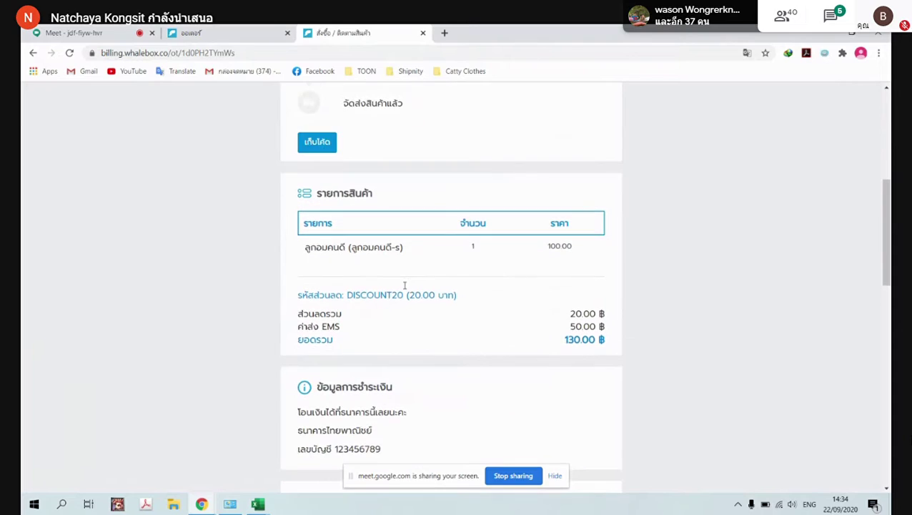
pyautogui.scroll(3, 415, 275)
pyautogui.scroll(-6, 461, 293)
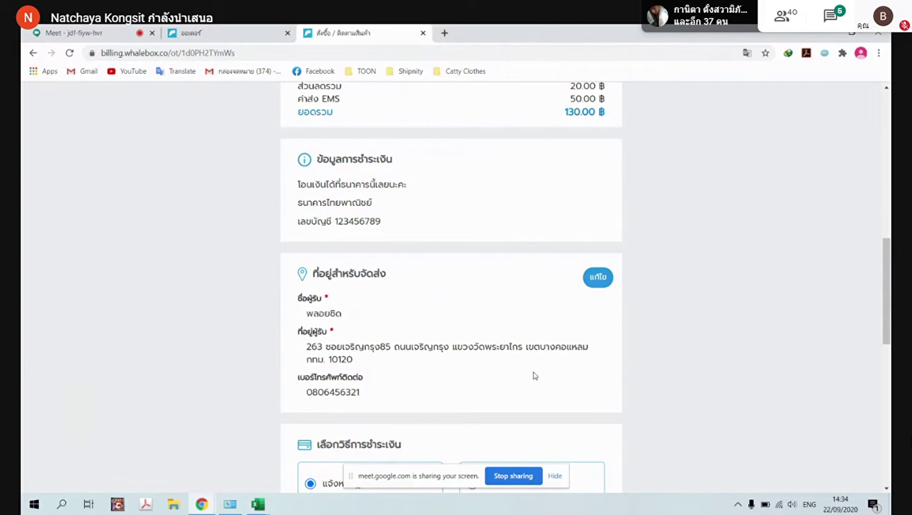
pyautogui.scroll(3, 694, 322)
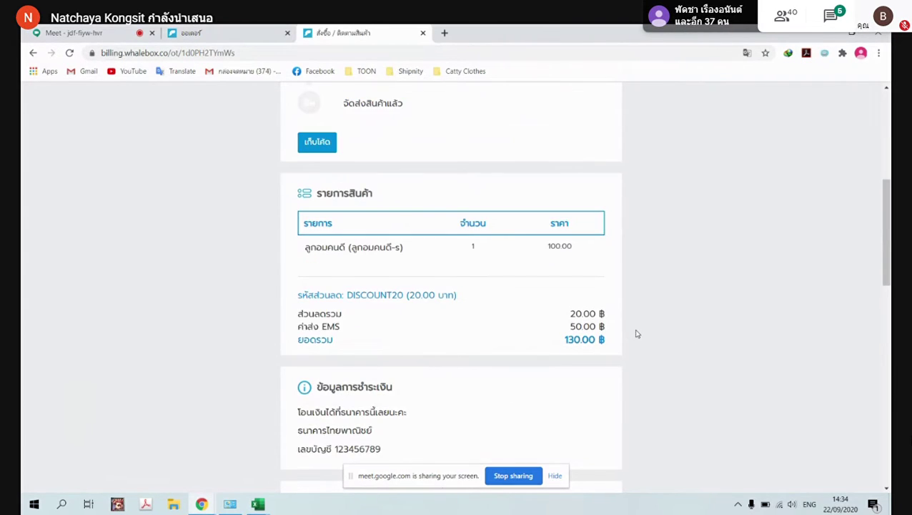
pyautogui.scroll(2, 660, 308)
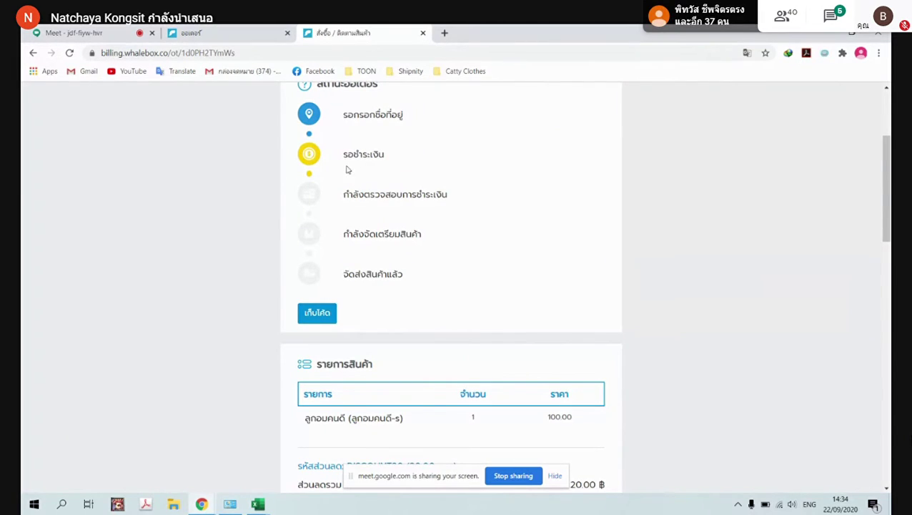
pyautogui.scroll(-2, 409, 162)
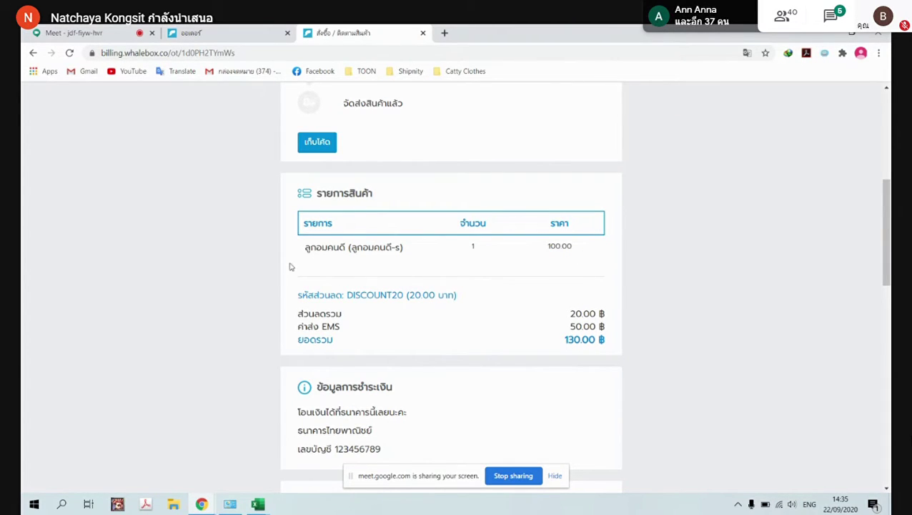
pyautogui.scroll(-1, 433, 287)
pyautogui.scroll(-3, 433, 287)
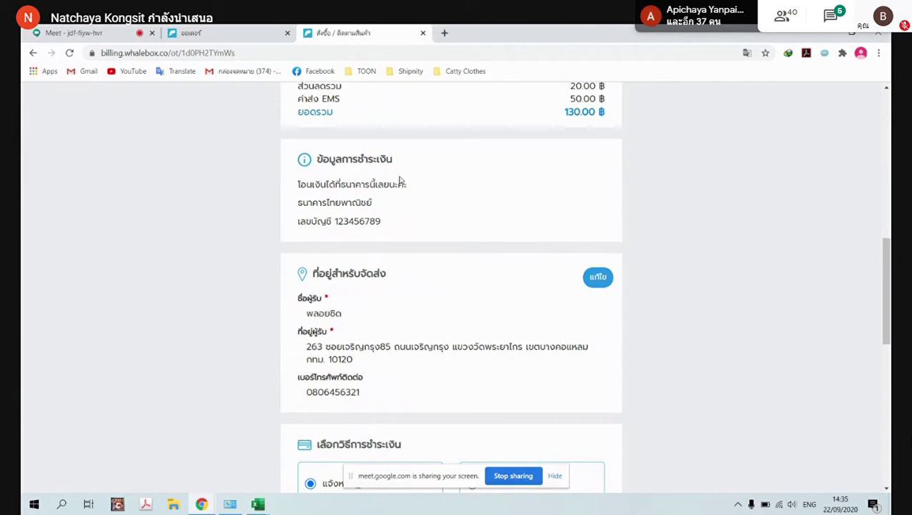
pyautogui.scroll(-3, 429, 286)
pyautogui.scroll(-1, 433, 315)
pyautogui.scroll(1, 465, 311)
pyautogui.scroll(-3, 522, 306)
pyautogui.scroll(2, 459, 218)
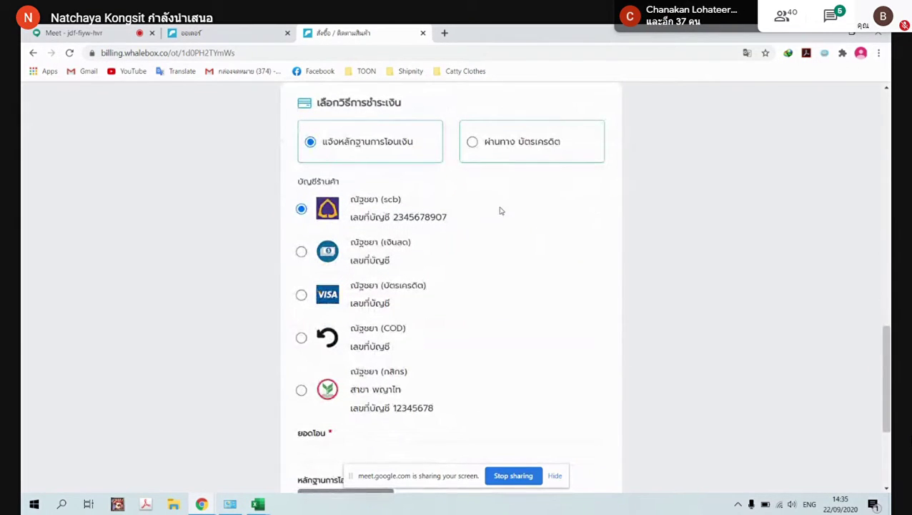
# Enter 130 as the ยอดโอน transfer amount and open the slip file picker
pyautogui.scroll(2, 500, 193)
pyautogui.scroll(-2, 536, 197)
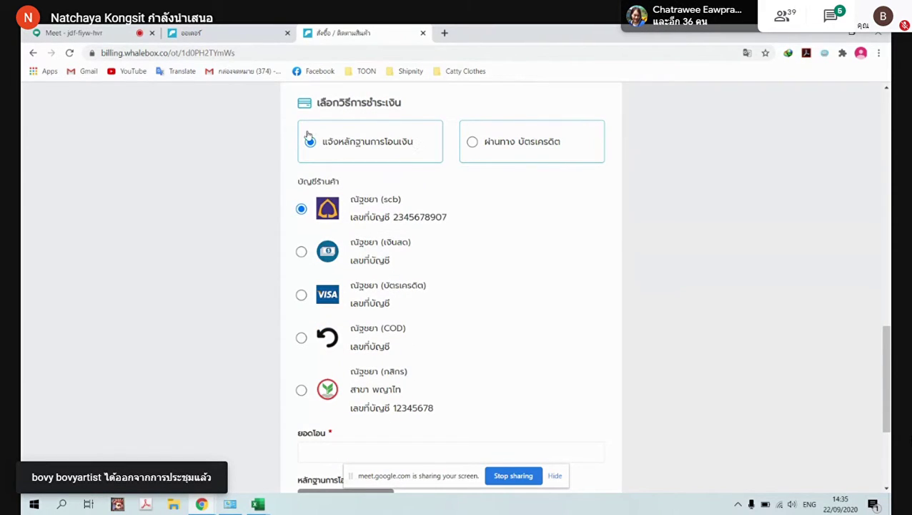
pyautogui.scroll(-1, 365, 239)
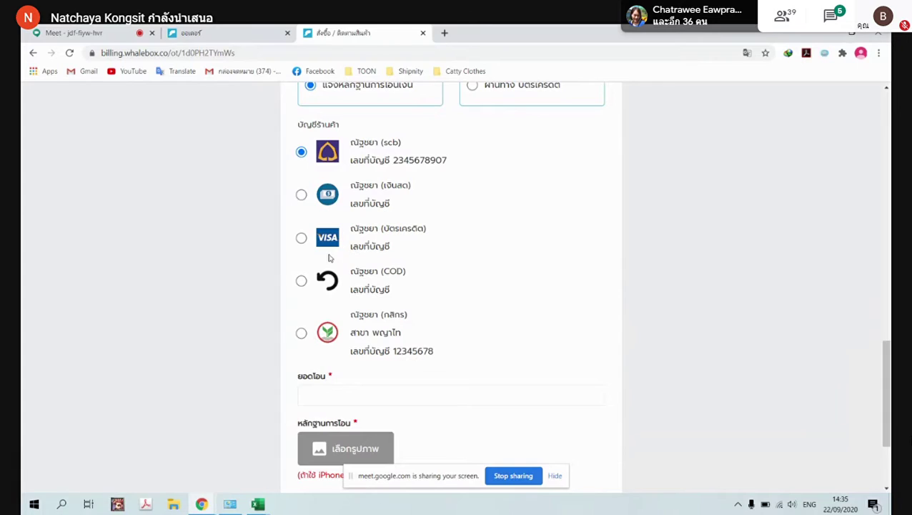
pyautogui.scroll(-1, 343, 334)
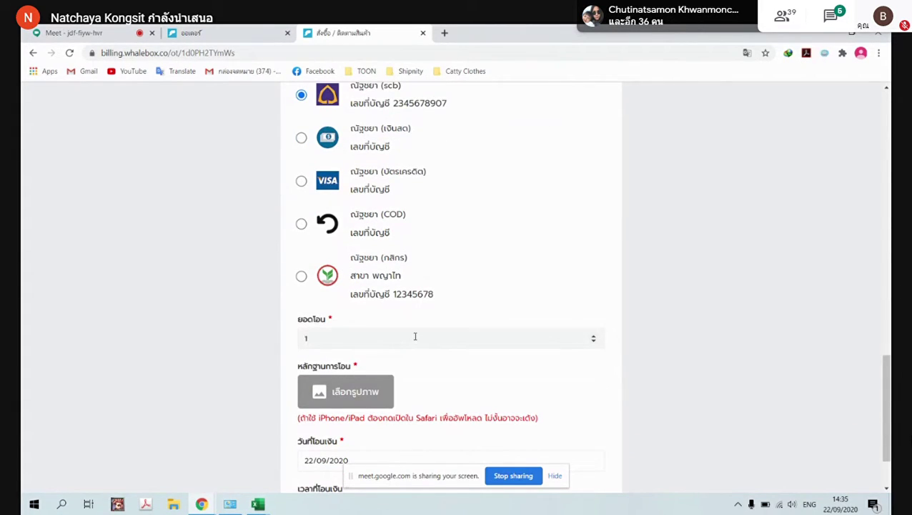
pyautogui.write('30')
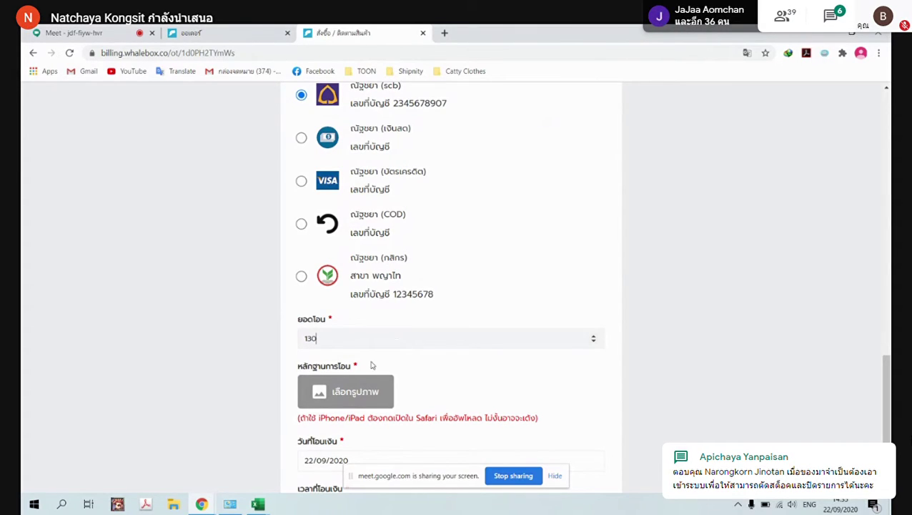
pyautogui.click(350, 395)
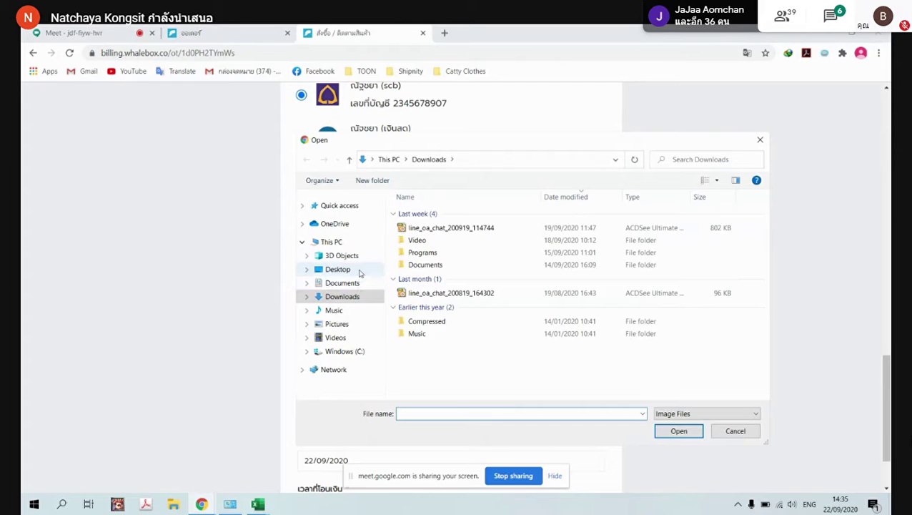
# Attach the payment slip image from the Desktop and submit the proof of transfer
pyautogui.click(339, 269)
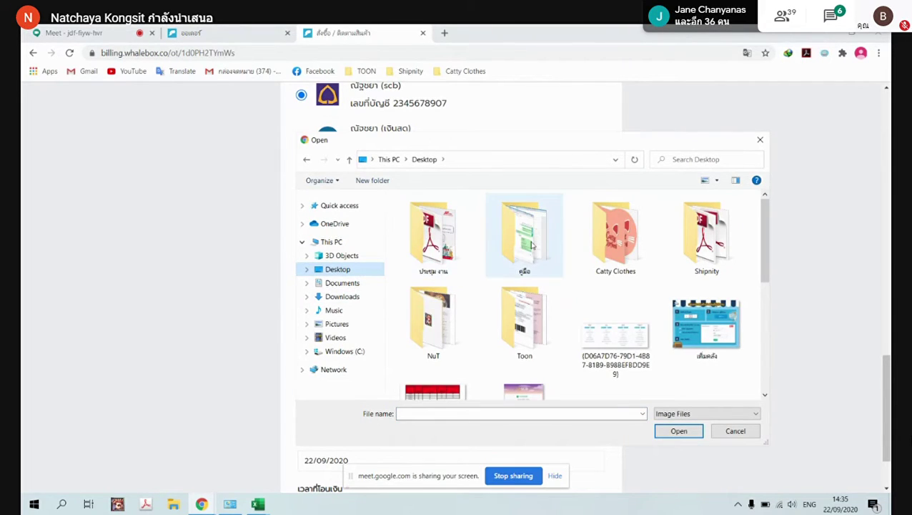
pyautogui.doubleClick(613, 241)
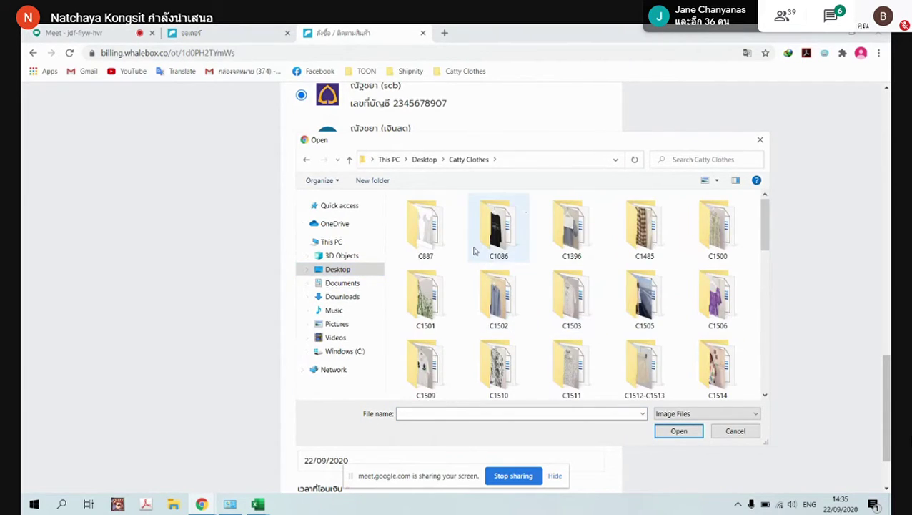
pyautogui.hotkey('alt', 'Left')
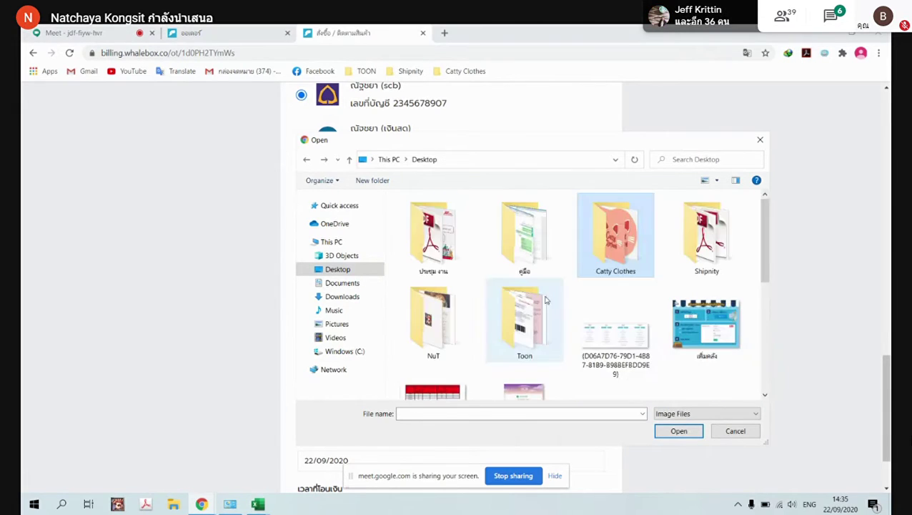
pyautogui.scroll(-3, 663, 326)
pyautogui.click(524, 243)
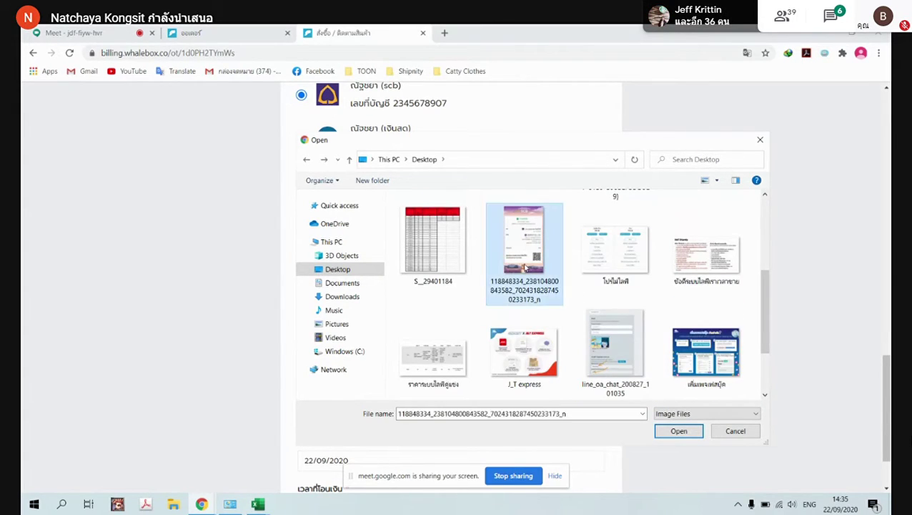
pyautogui.click(676, 431)
pyautogui.scroll(-5, 462, 377)
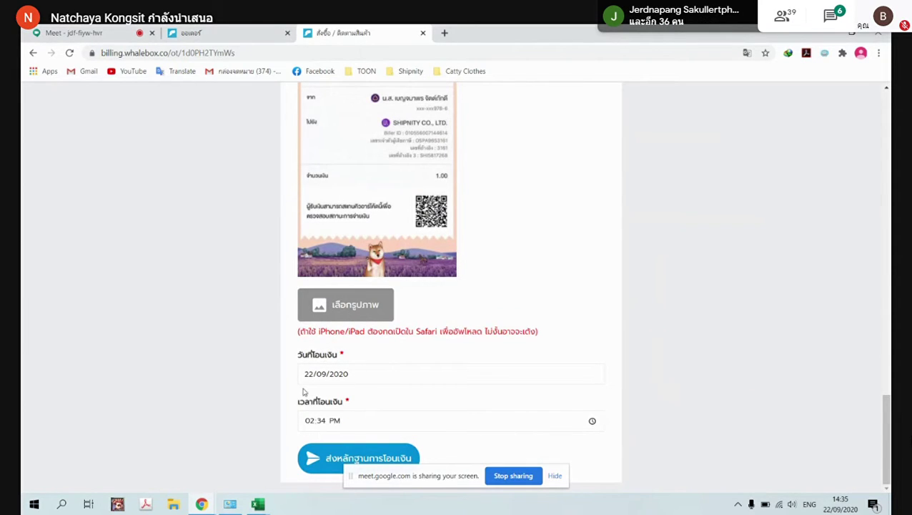
pyautogui.click(319, 456)
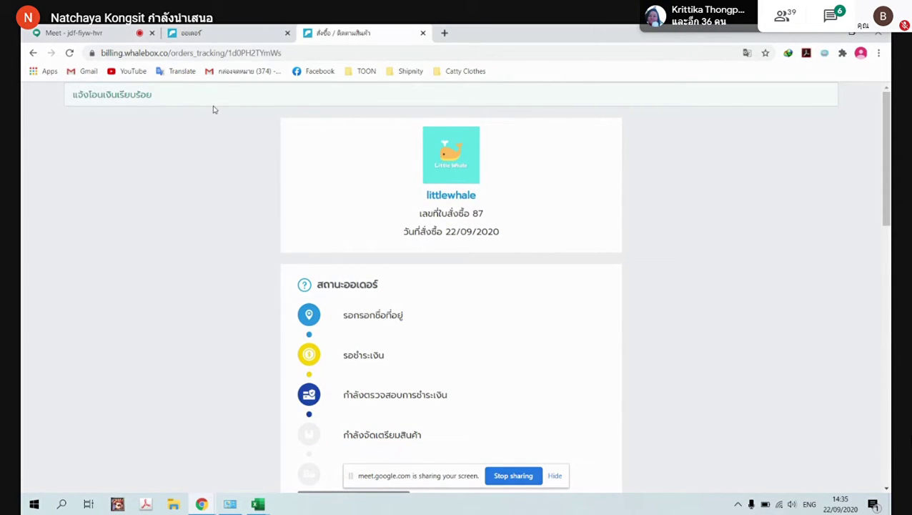
# Note the payment-checking status, then return to Shipnity's orders tab and close the summary popup
pyautogui.scroll(-2, 532, 278)
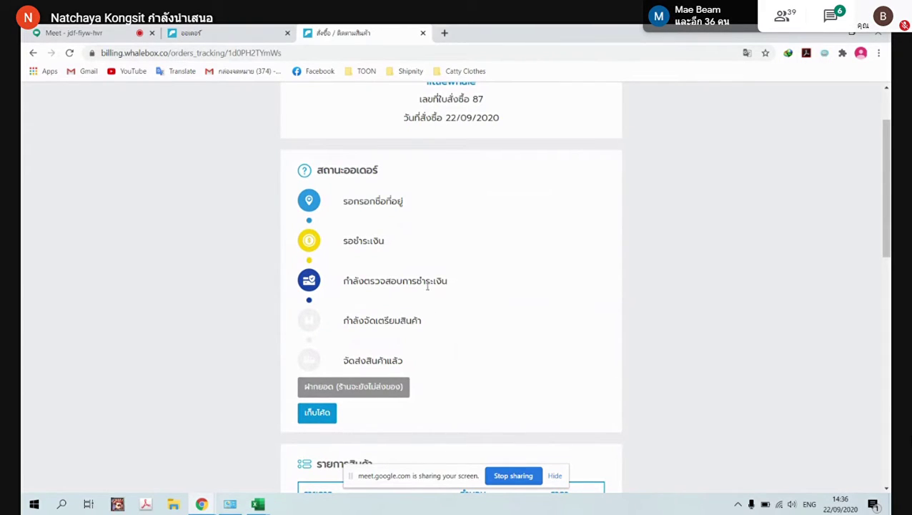
pyautogui.moveTo(350, 280); pyautogui.dragTo(462, 286)
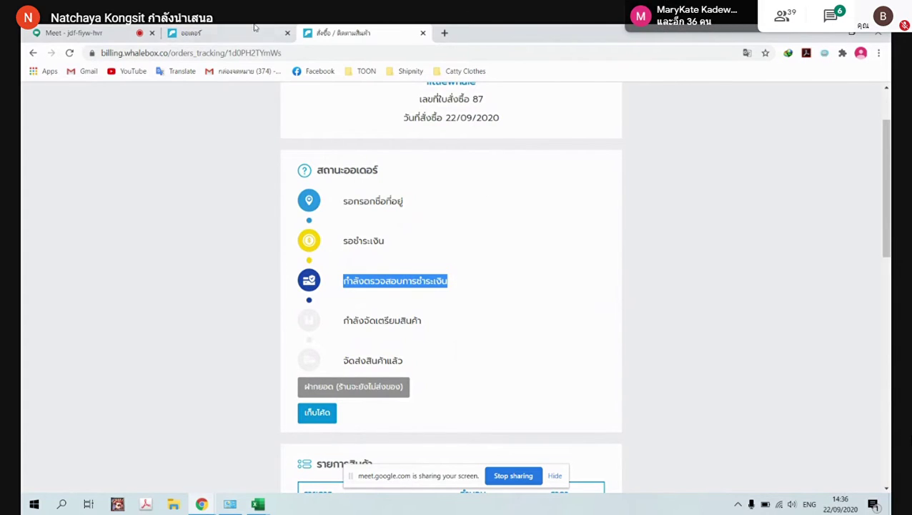
pyautogui.click(222, 33)
pyautogui.click(697, 114)
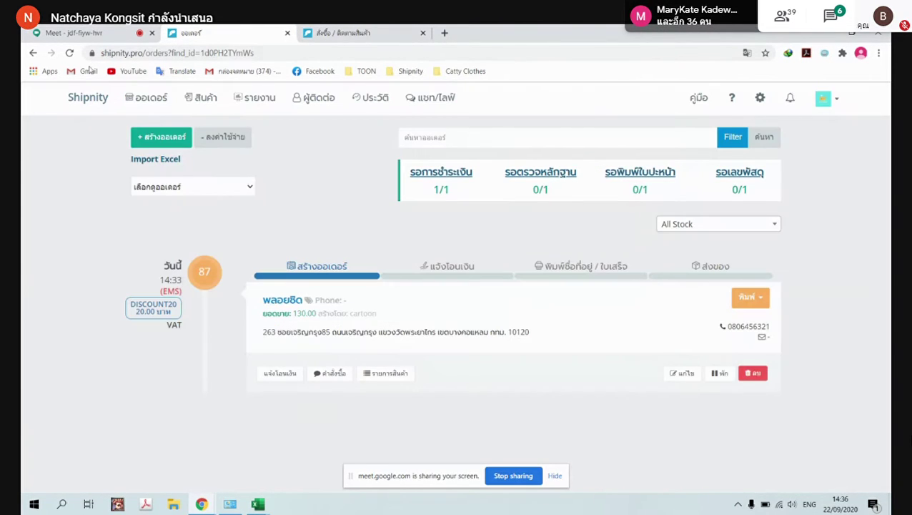
# Refresh the orders list and accept the customer's SCB transfer slip for order 87
pyautogui.click(69, 54)
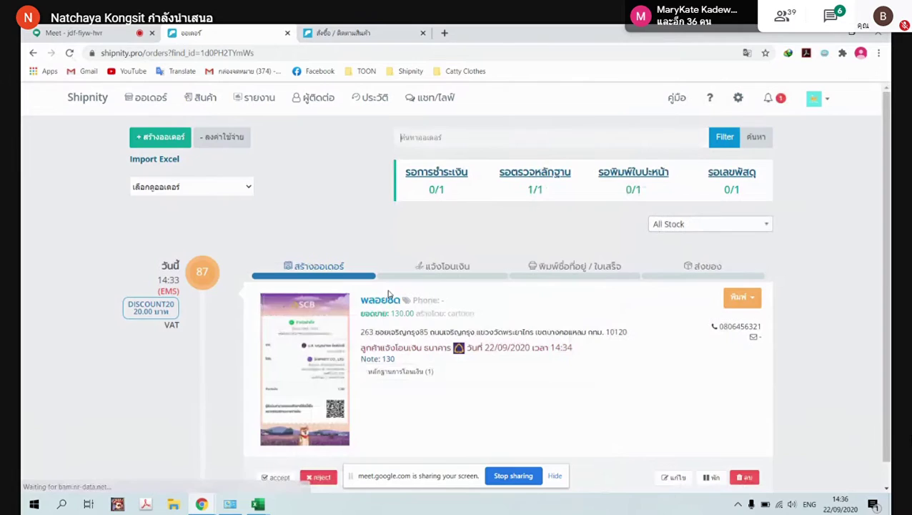
pyautogui.scroll(-1, 387, 258)
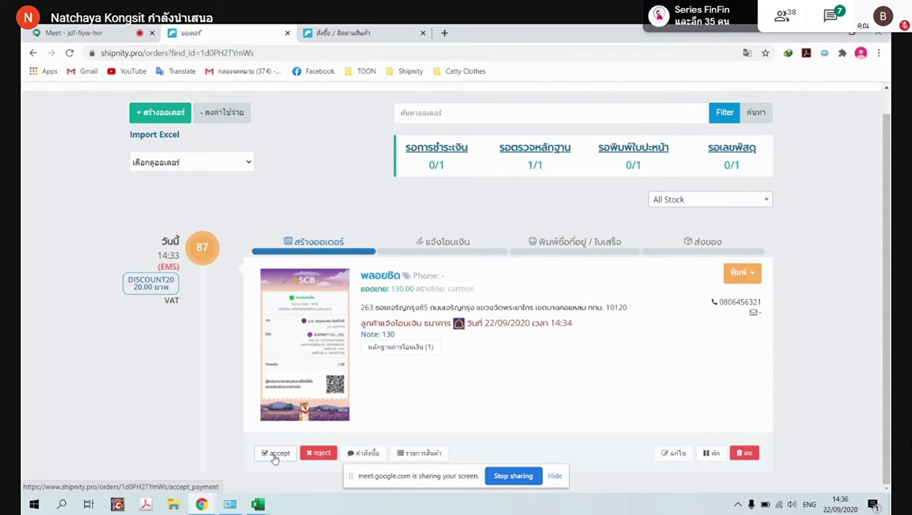
pyautogui.click(275, 455)
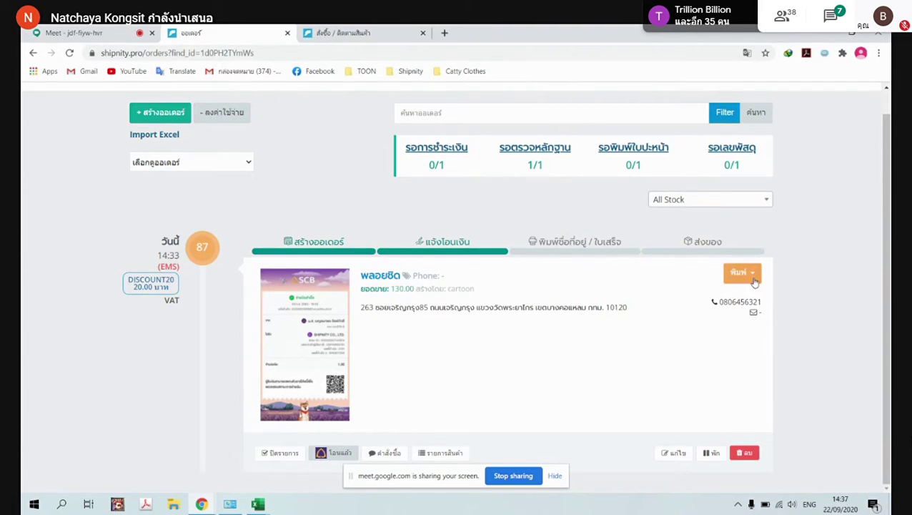
pyautogui.click(750, 279)
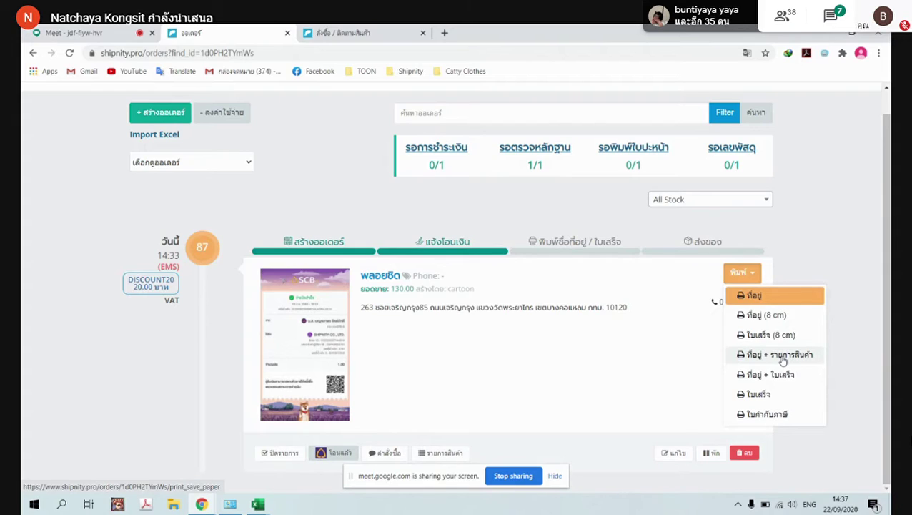
# Open order 87's address-and-items print page, mark it as printed, and return to orders
pyautogui.click(781, 356)
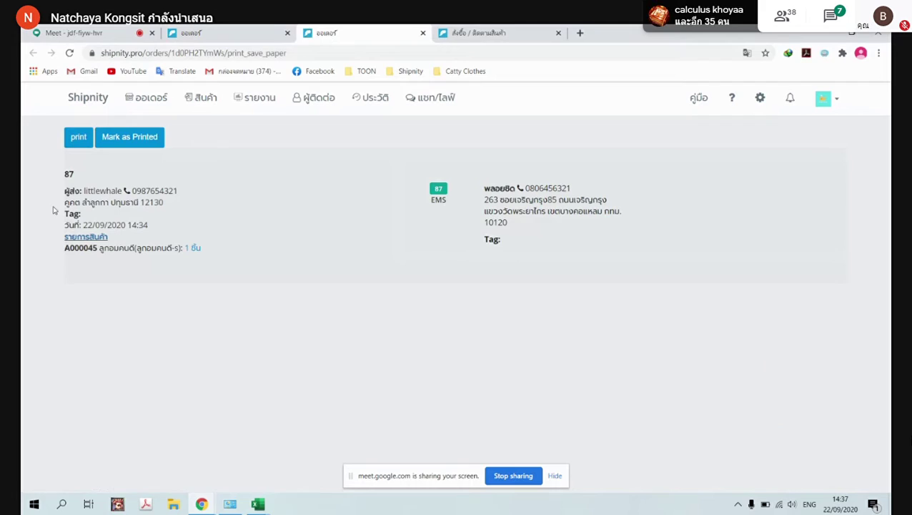
pyautogui.click(140, 143)
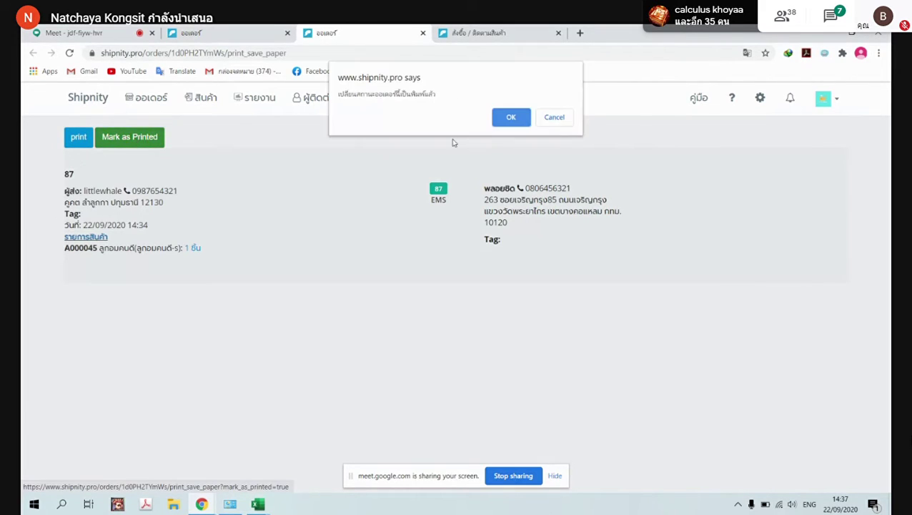
pyautogui.click(512, 115)
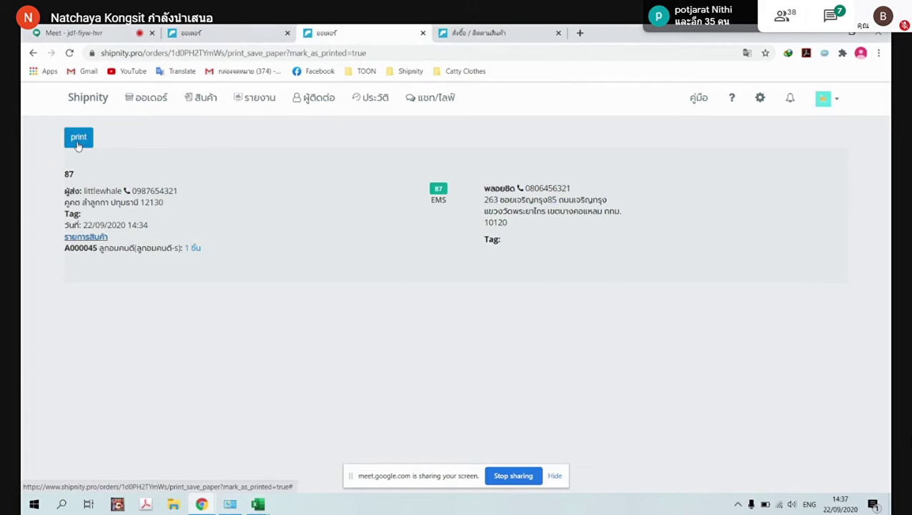
pyautogui.click(226, 30)
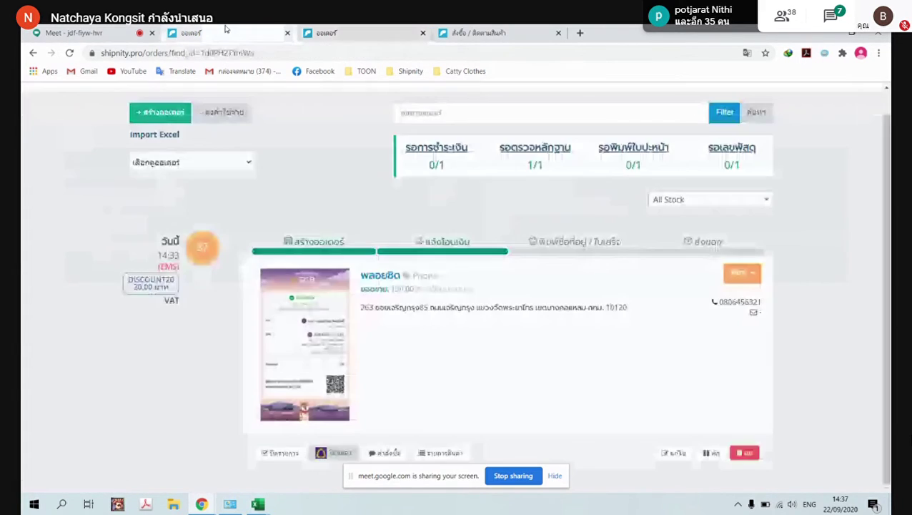
# Refresh the orders list, dismiss the shipment popup, and open order 87's close-order form
pyautogui.click(69, 52)
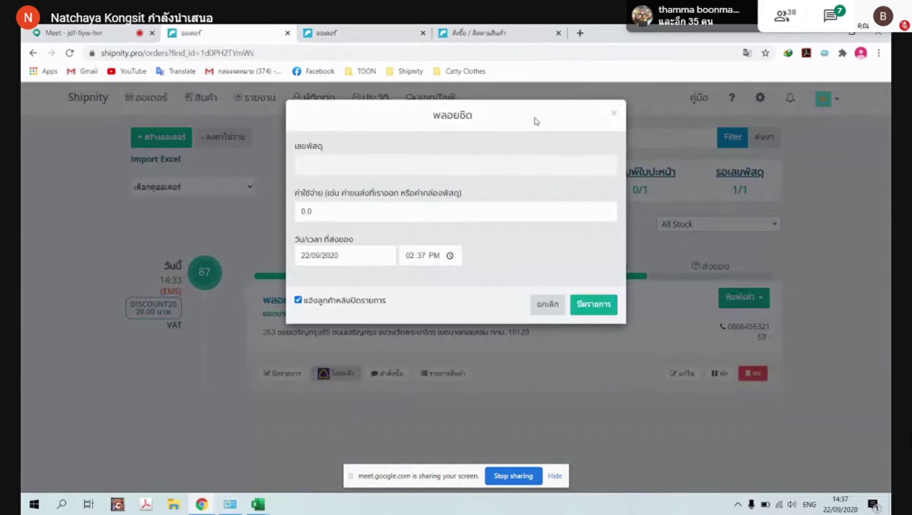
pyautogui.click(614, 114)
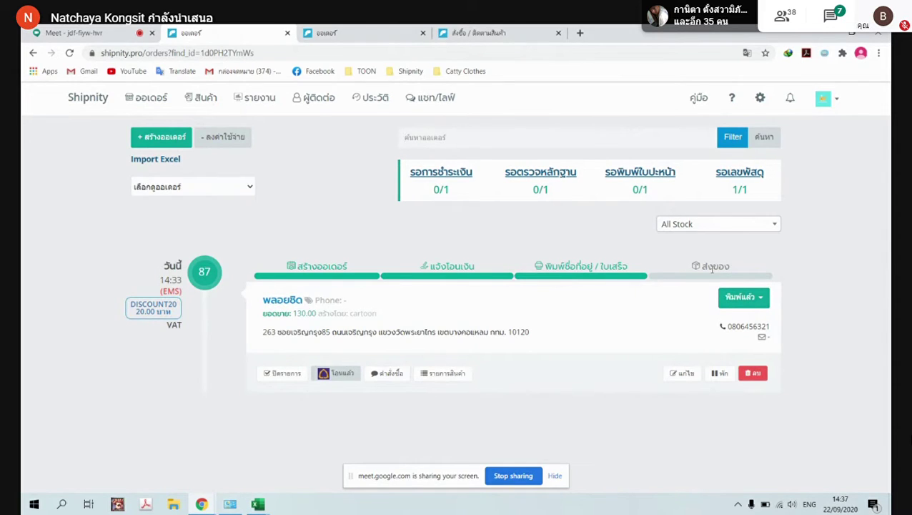
pyautogui.click(280, 373)
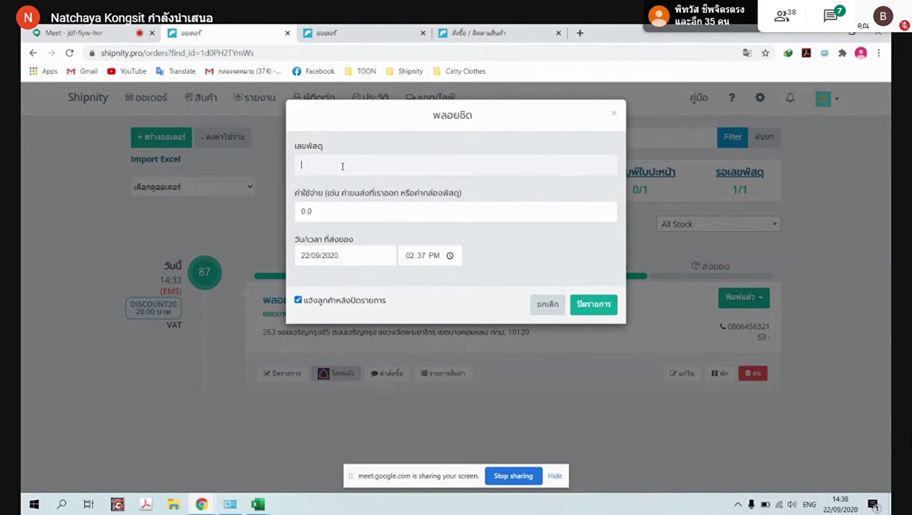
# Correct the tracking number, change the cost from 0.0 to 30, and close the order
pyautogui.press('BackSpace')
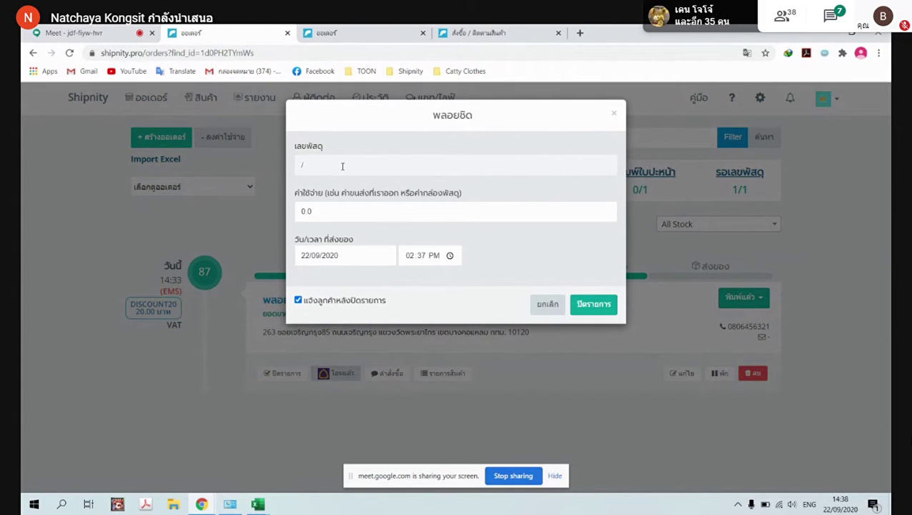
pyautogui.press('`')
pyautogui.write('ไ')
pyautogui.write('12')
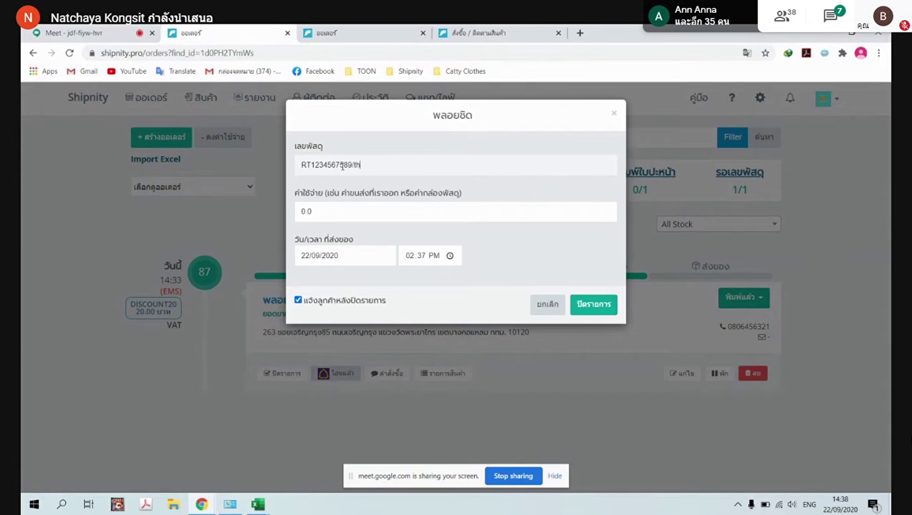
pyautogui.write('ร')
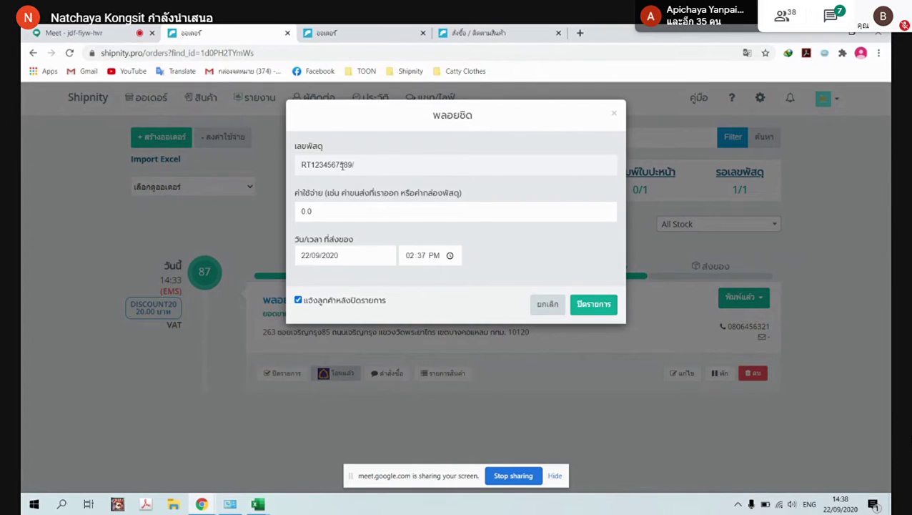
pyautogui.write('TH')
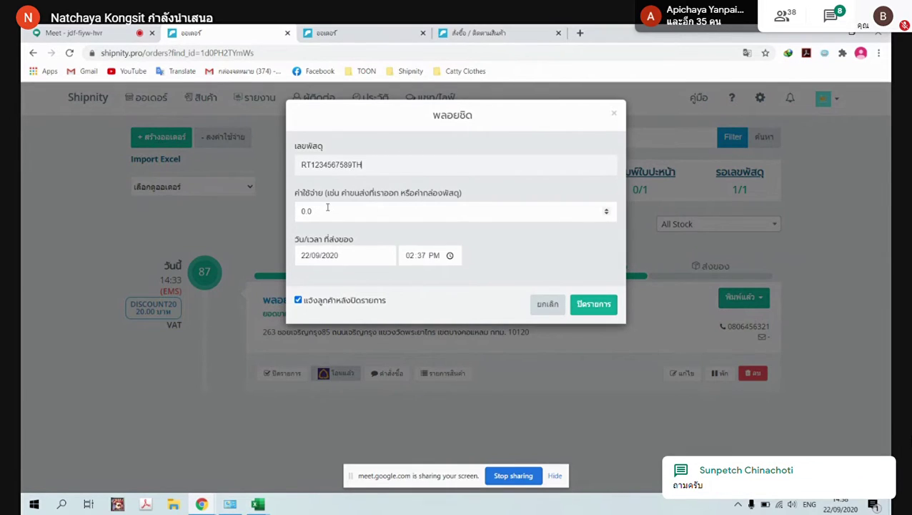
pyautogui.moveTo(326, 208); pyautogui.dragTo(275, 213)
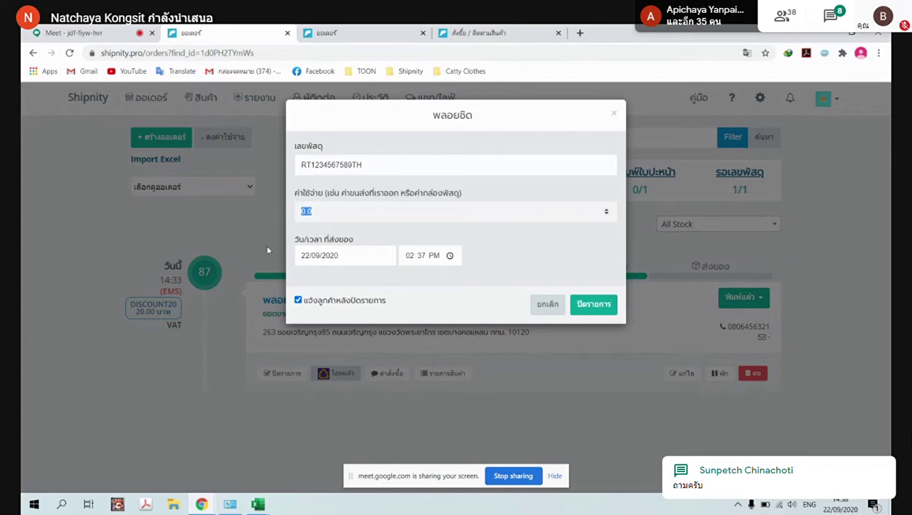
pyautogui.write('30')
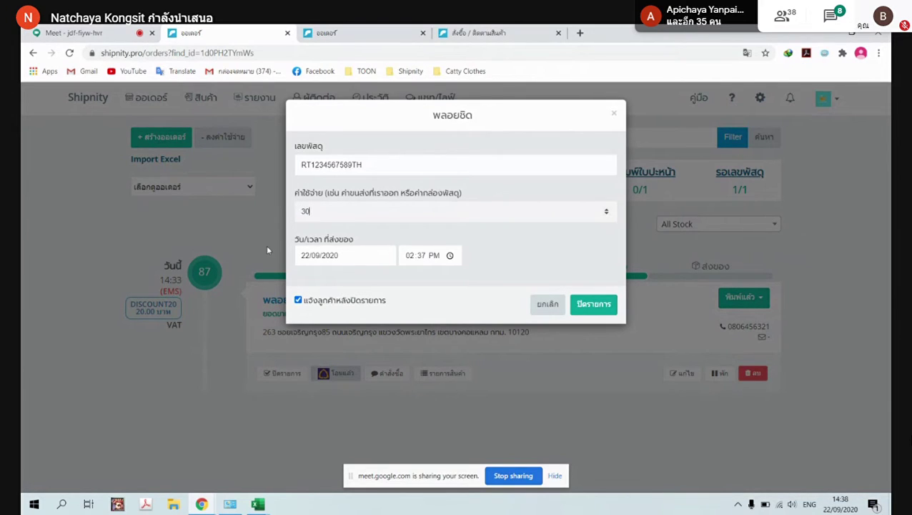
pyautogui.click(298, 302)
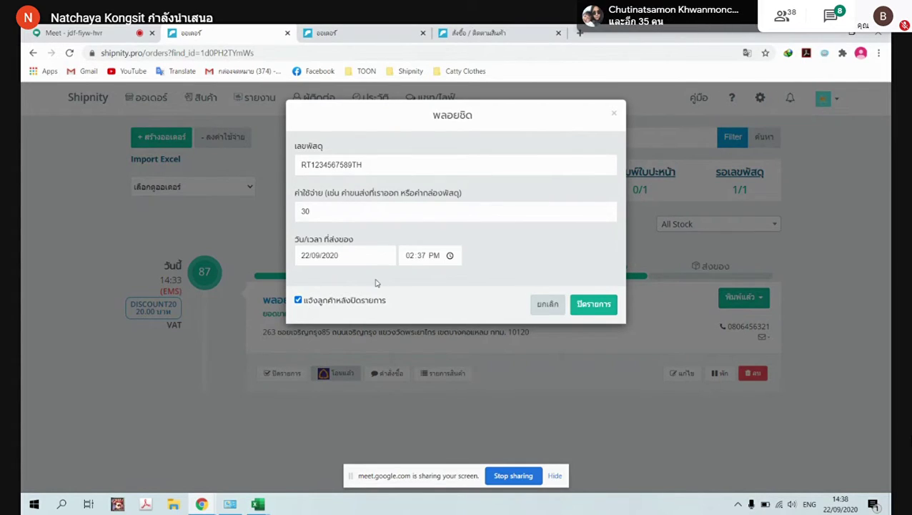
pyautogui.click(594, 304)
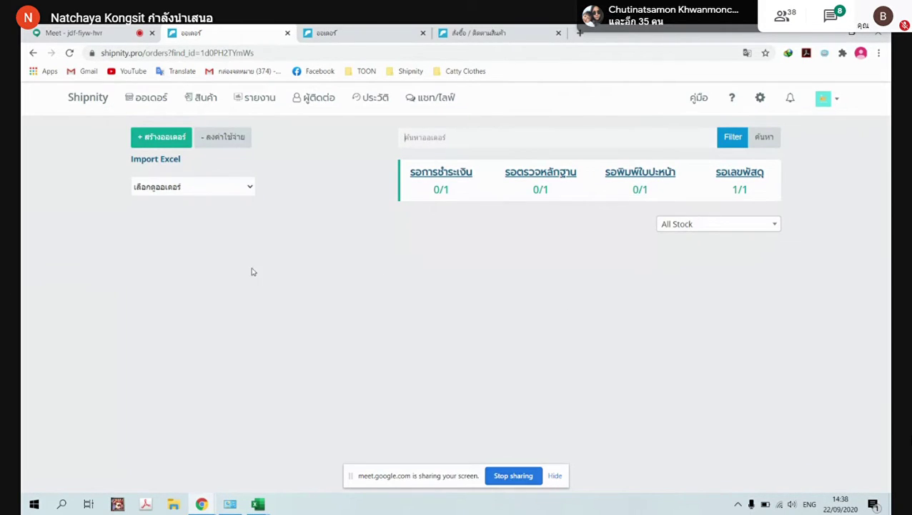
# Filter orders to status 4 ส่งของแล้ว to find the closed order, then open store settings
pyautogui.click(246, 191)
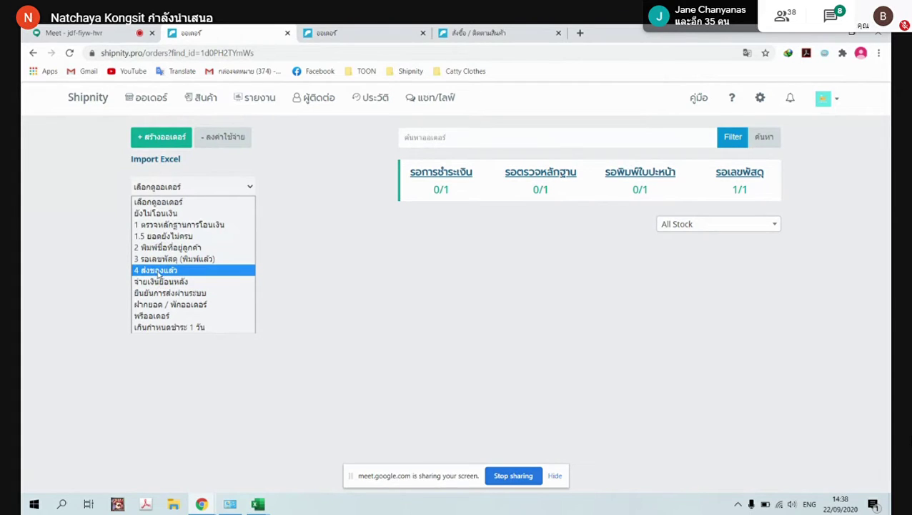
pyautogui.click(159, 271)
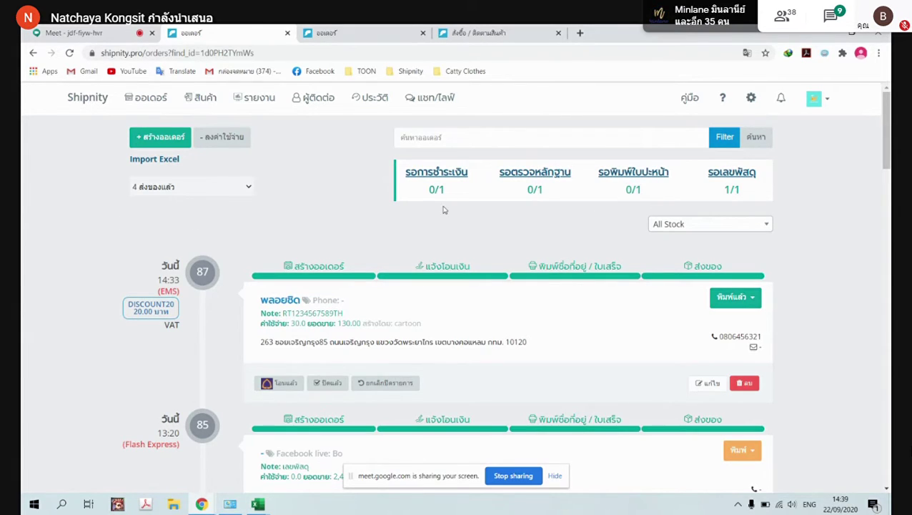
pyautogui.click(752, 99)
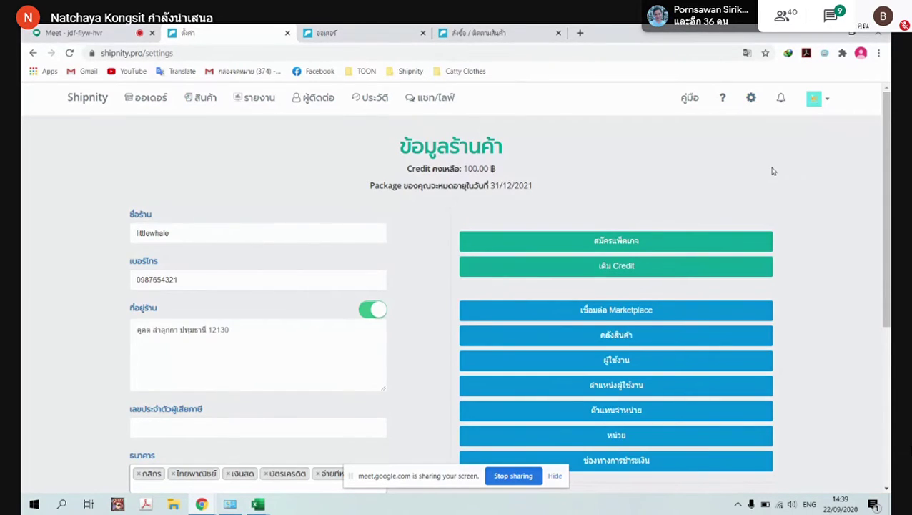
# Open the user guide's ค่าส่งผ่านระบบ article under การส่งผ่านระบบ
pyautogui.click(363, 32)
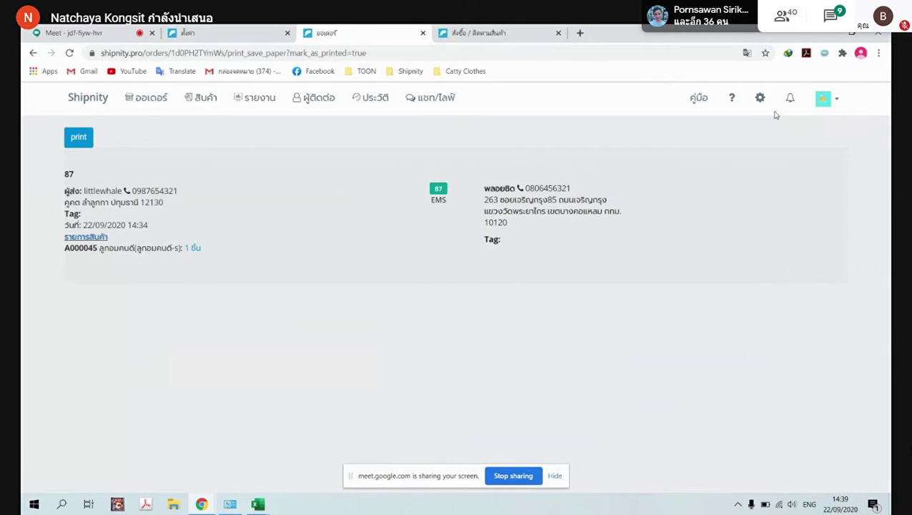
pyautogui.click(697, 100)
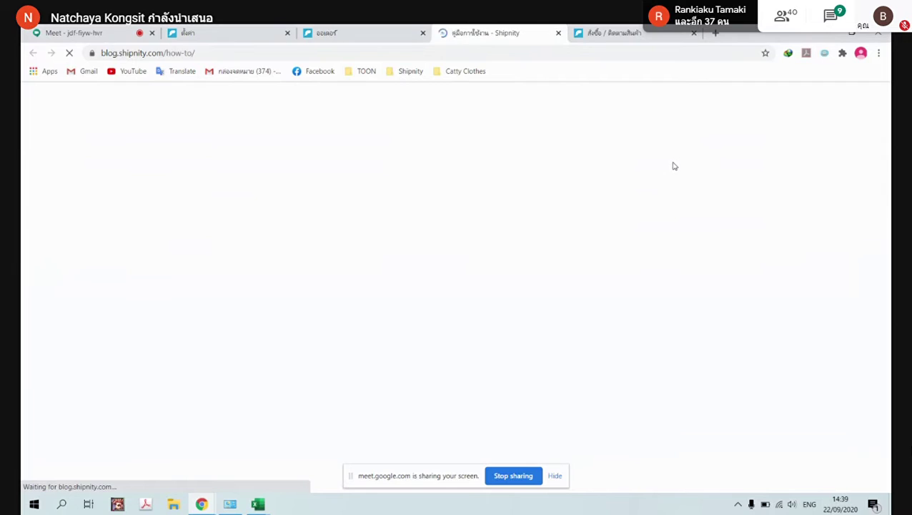
pyautogui.scroll(-5, 673, 179)
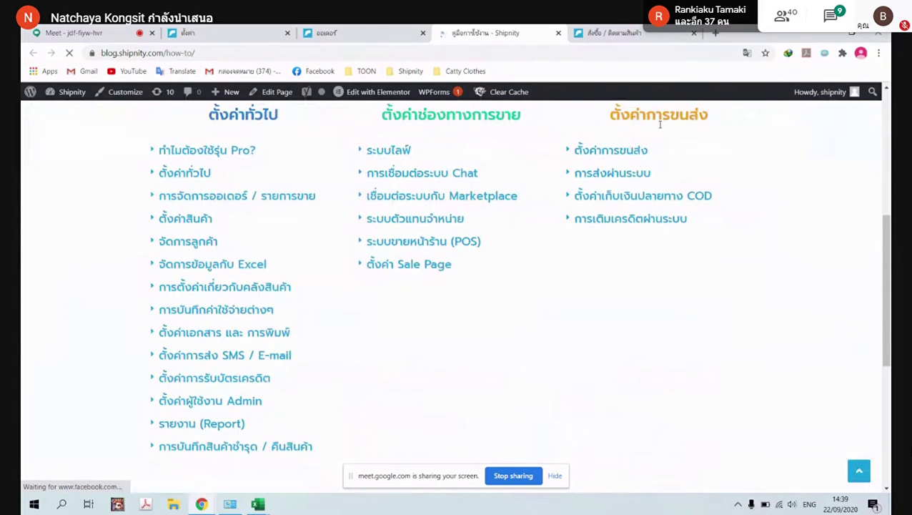
pyautogui.click(575, 174)
pyautogui.scroll(-1, 620, 343)
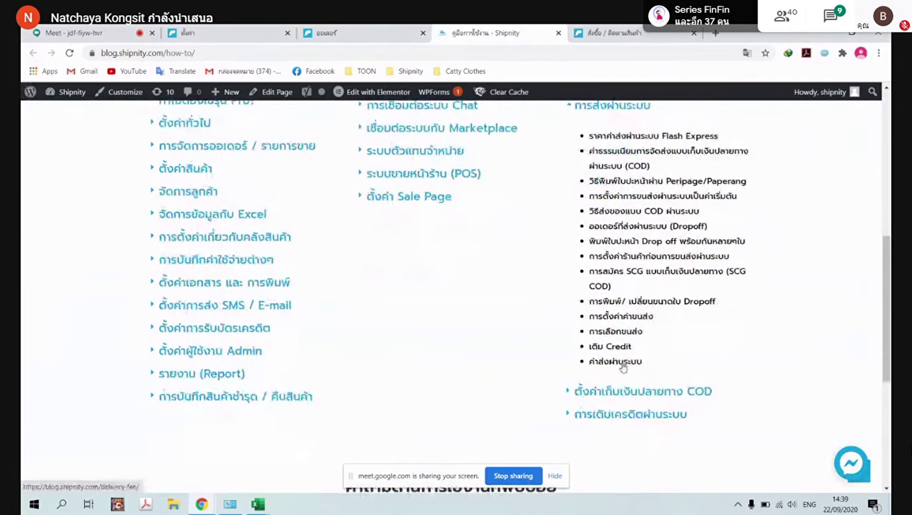
pyautogui.click(622, 364)
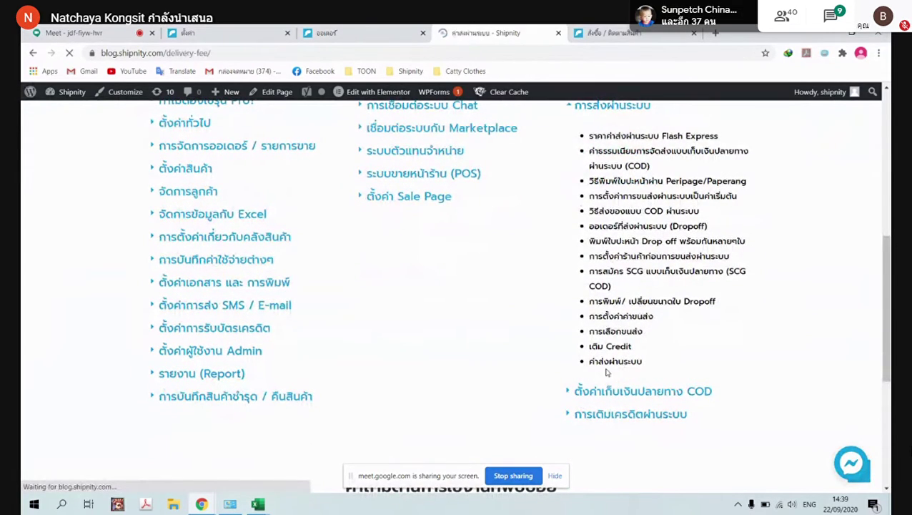
# Read through the delivery fee rate tables, then return to the ตั้งค่า settings tab
pyautogui.scroll(-4, 589, 332)
pyautogui.scroll(-10, 590, 333)
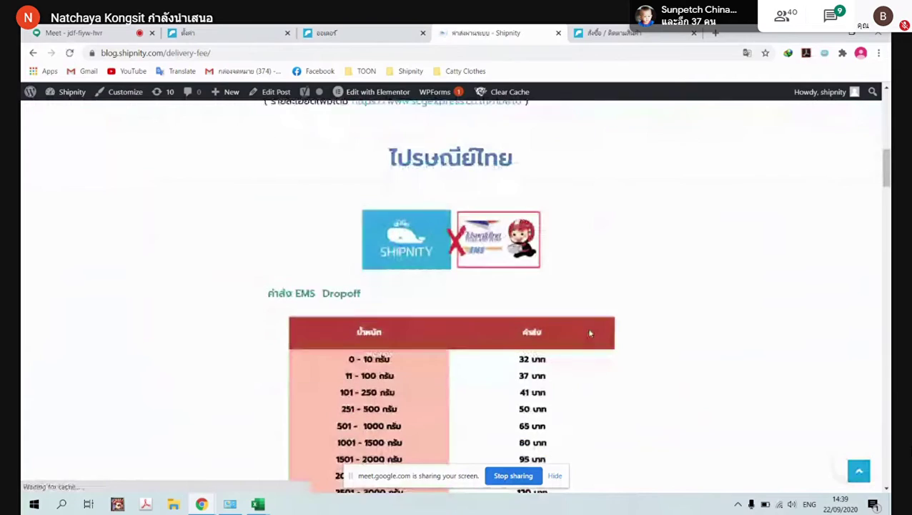
pyautogui.scroll(-8, 590, 332)
pyautogui.scroll(8, 590, 333)
pyautogui.scroll(-5, 586, 336)
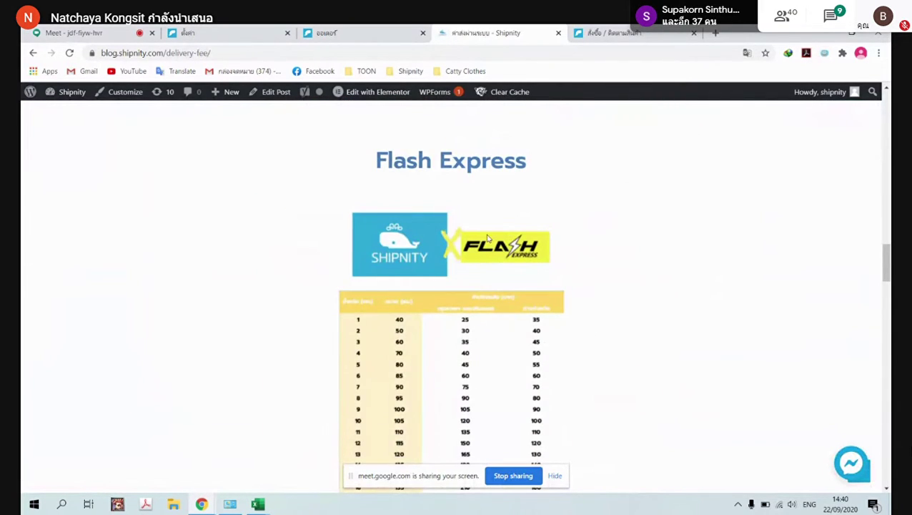
pyautogui.click(351, 32)
pyautogui.click(469, 30)
pyautogui.click(345, 33)
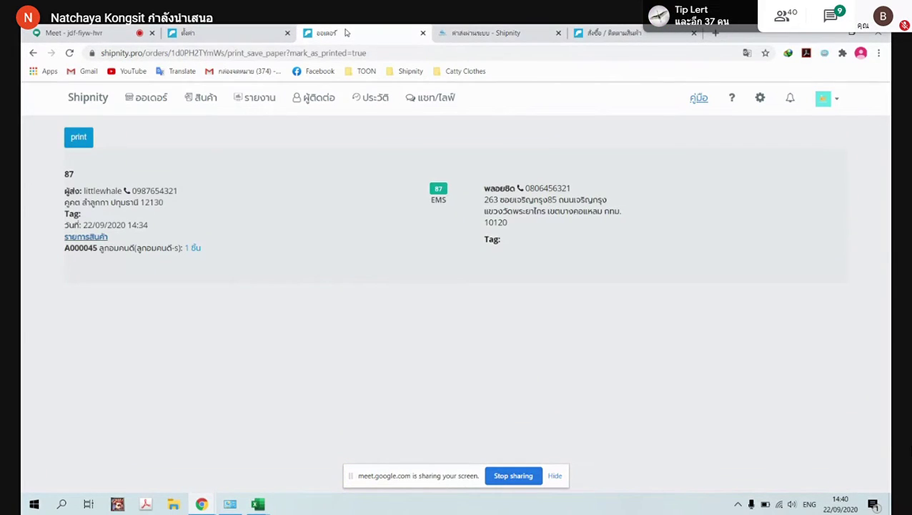
pyautogui.click(210, 32)
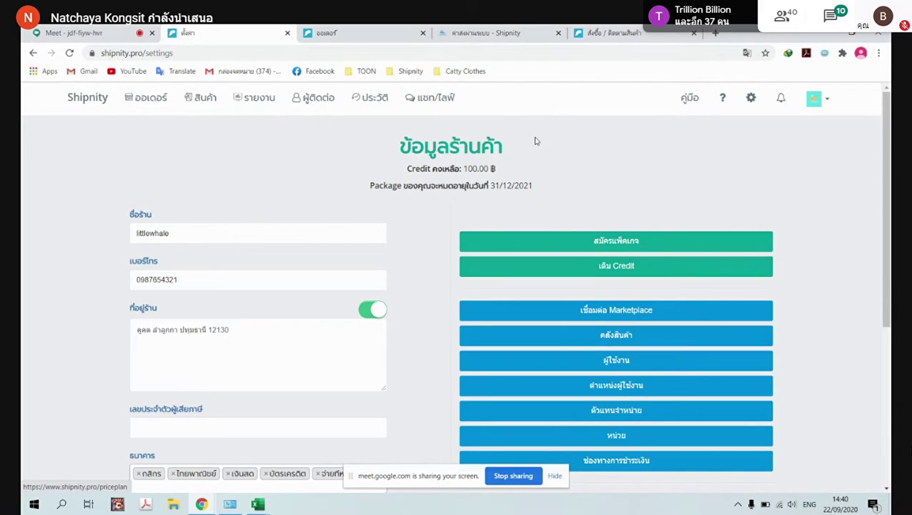
# Open the เติม Credit top-up page and look it over
pyautogui.click(611, 269)
pyautogui.scroll(-1, 573, 284)
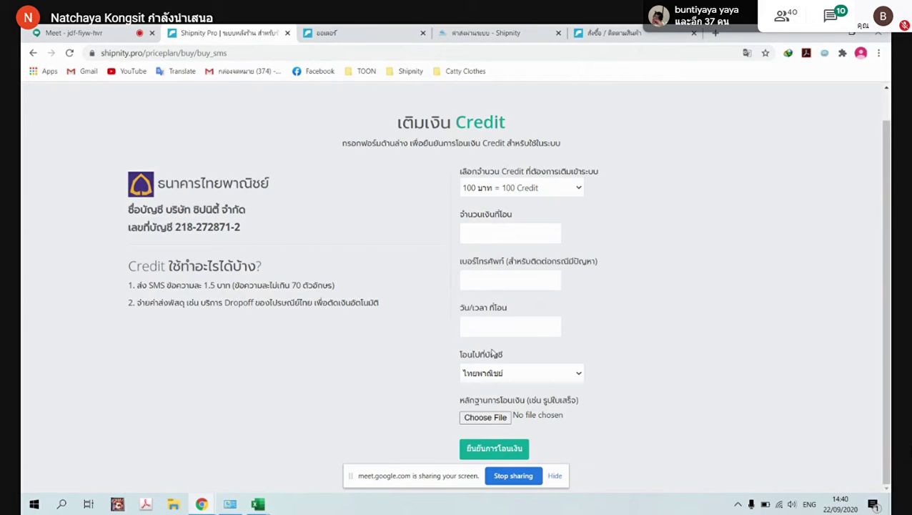
pyautogui.scroll(1, 497, 195)
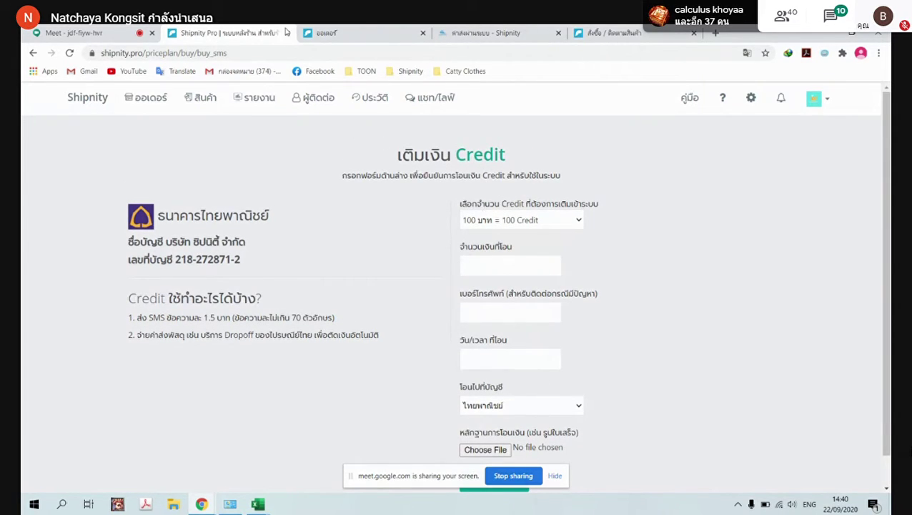
# Close the order-print and delivery-fee guide tabs and go back to the full ออเดอร์ list
pyautogui.click(313, 34)
pyautogui.click(422, 34)
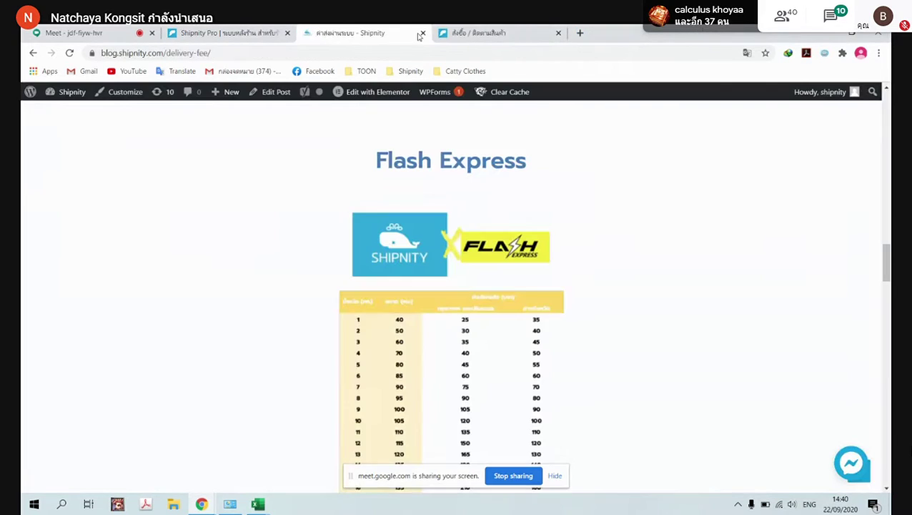
pyautogui.click(422, 34)
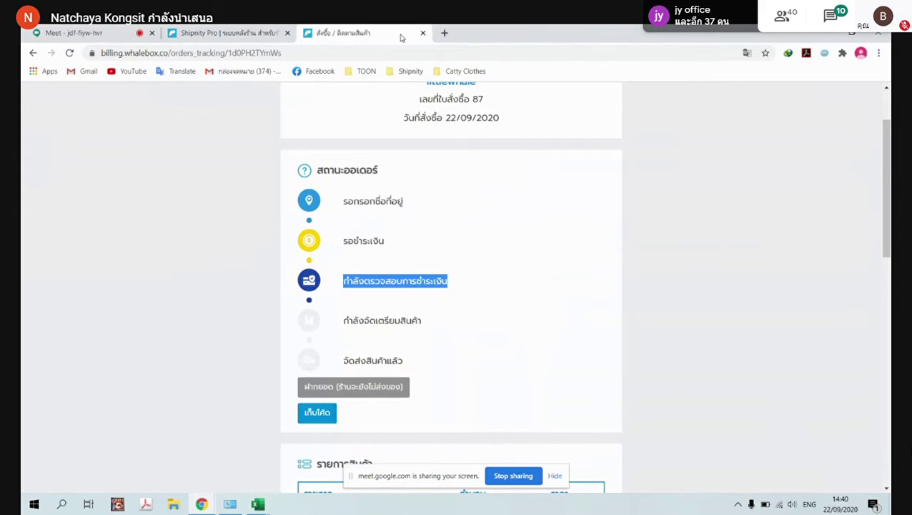
pyautogui.click(227, 33)
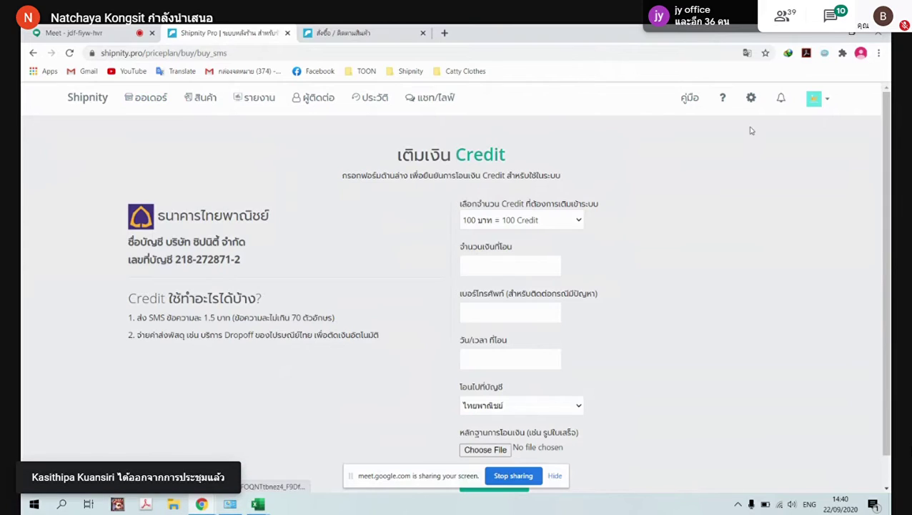
pyautogui.click(751, 98)
pyautogui.click(148, 97)
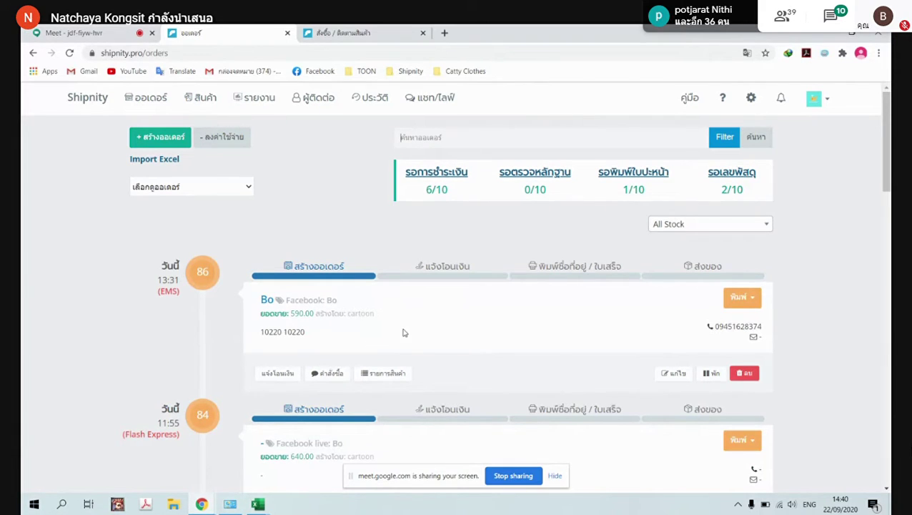
# Edit order 86, set วิธีการส่ง to ส่งผ่านระบบ (system delivery via EMS), and save
pyautogui.click(668, 373)
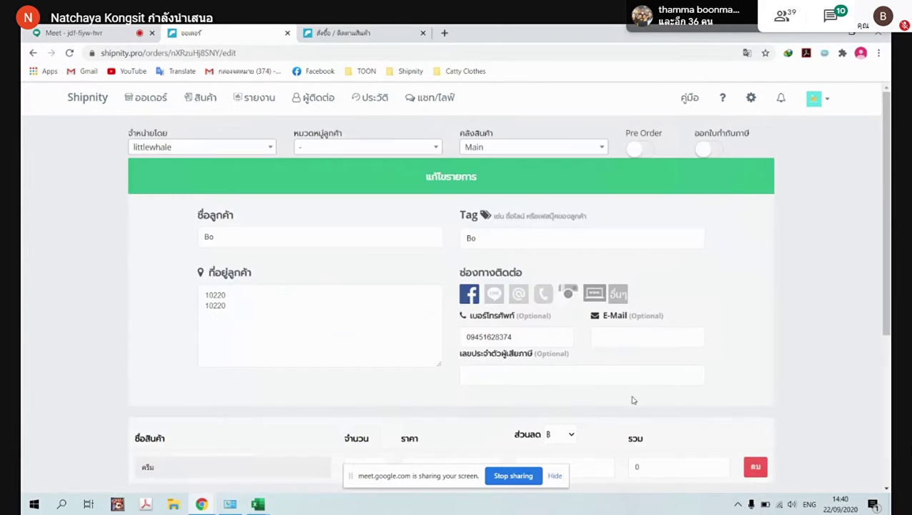
pyautogui.scroll(-2, 562, 328)
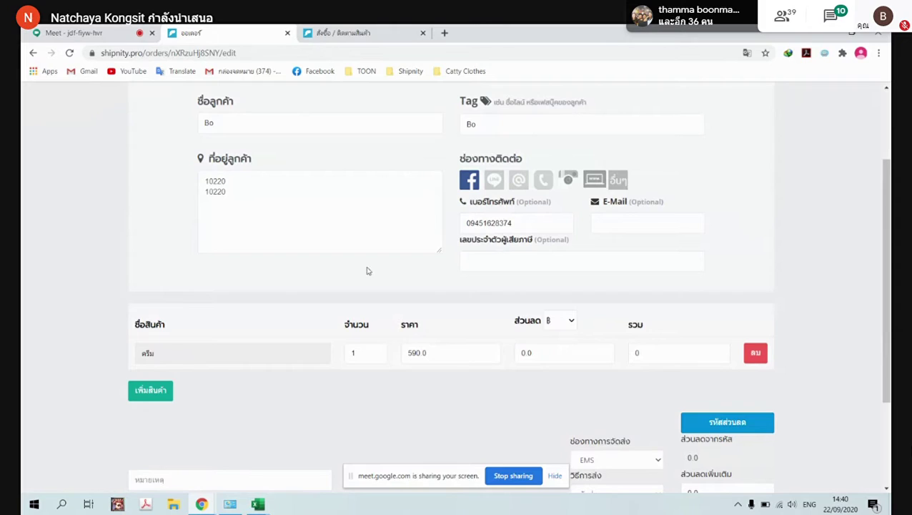
pyautogui.scroll(-2, 544, 344)
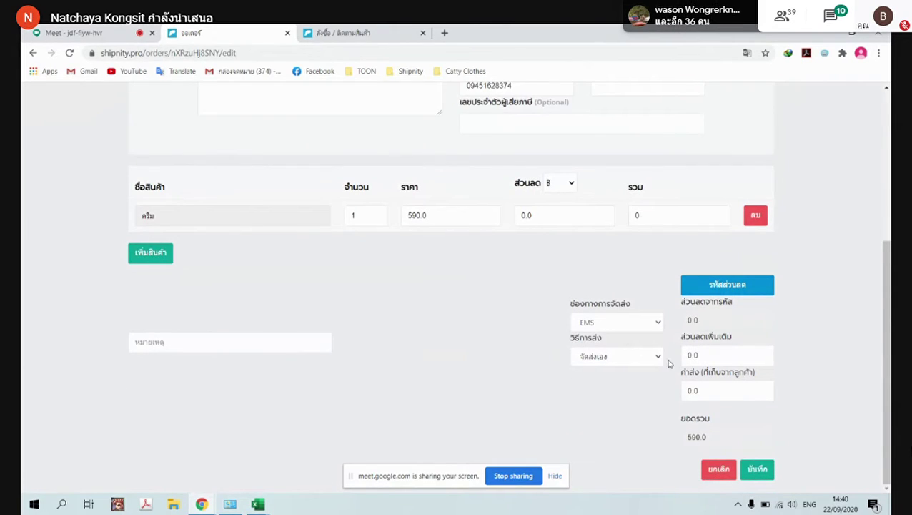
pyautogui.click(654, 361)
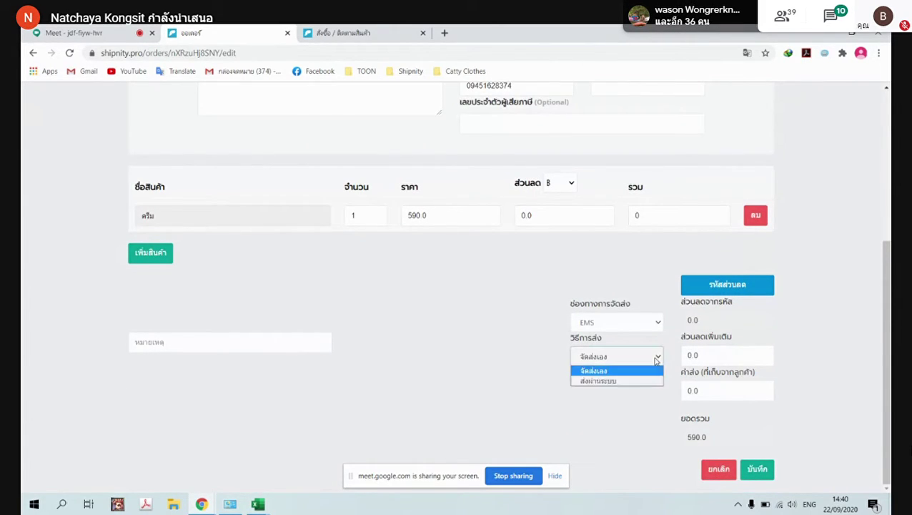
pyautogui.click(605, 381)
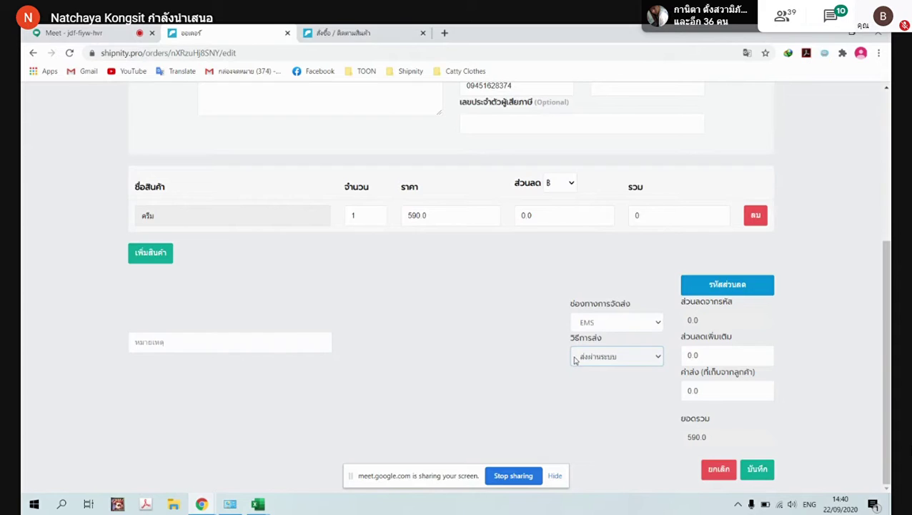
pyautogui.click(758, 470)
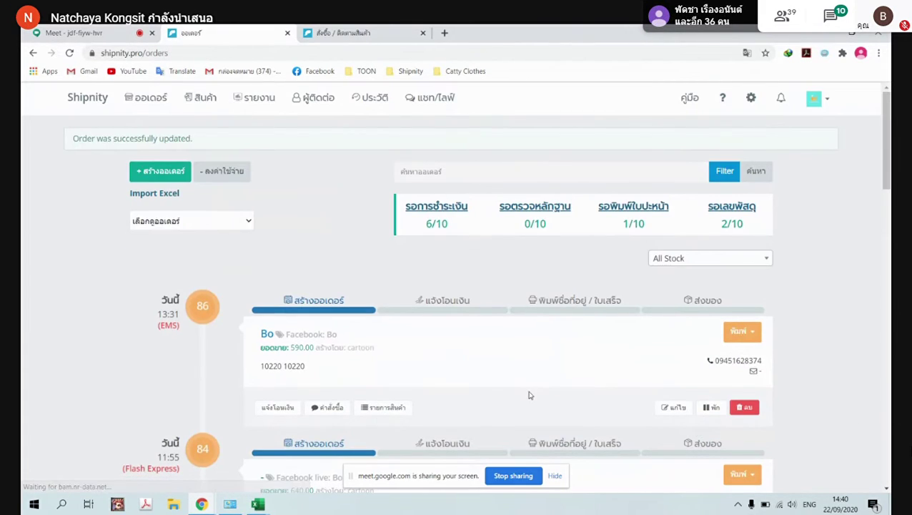
# Reload the orders list and check order 86's customer tracking page before returning
pyautogui.click(69, 52)
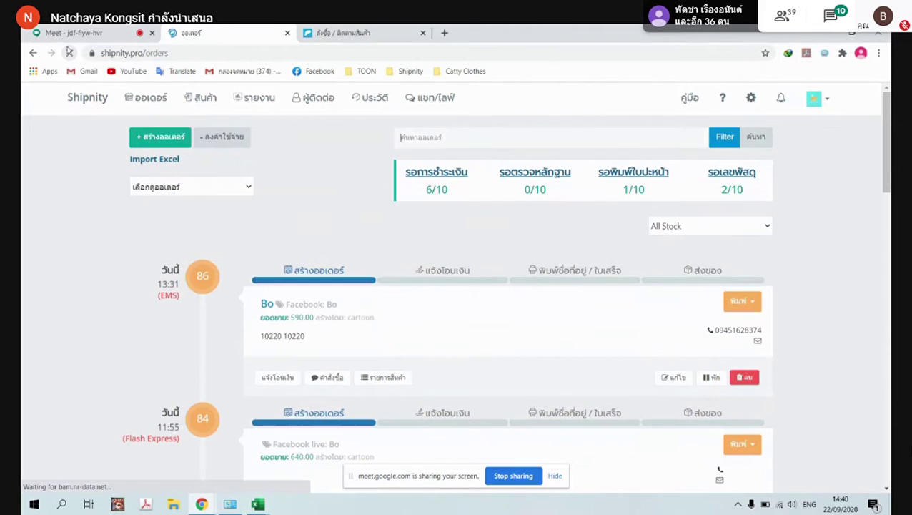
pyautogui.click(278, 373)
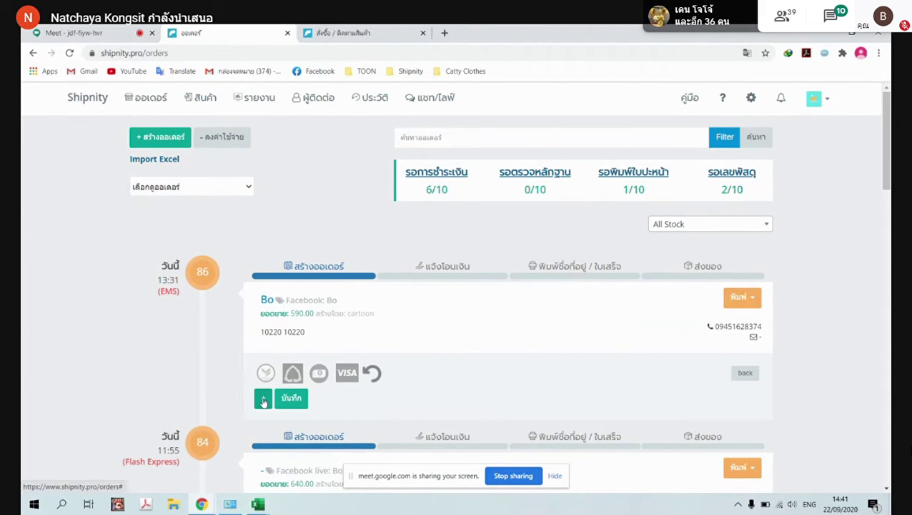
pyautogui.click(263, 402)
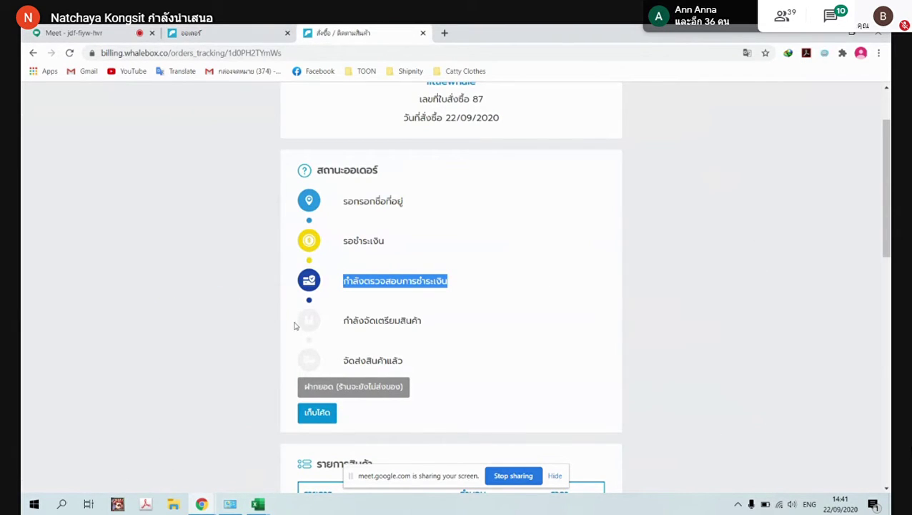
pyautogui.click(250, 33)
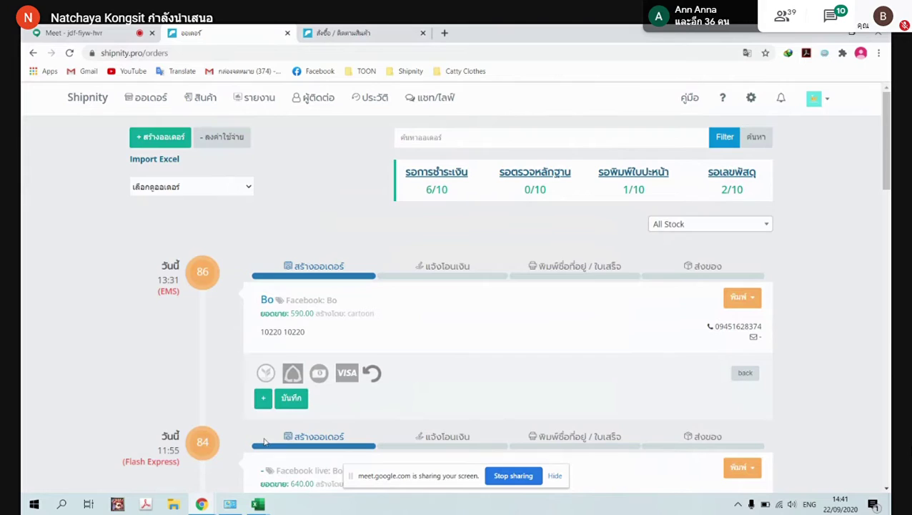
# Record order 86's 590 bank transfer with the line_oa_chat_200827_101035 slip attached, and save
pyautogui.click(263, 398)
pyautogui.scroll(-2, 438, 336)
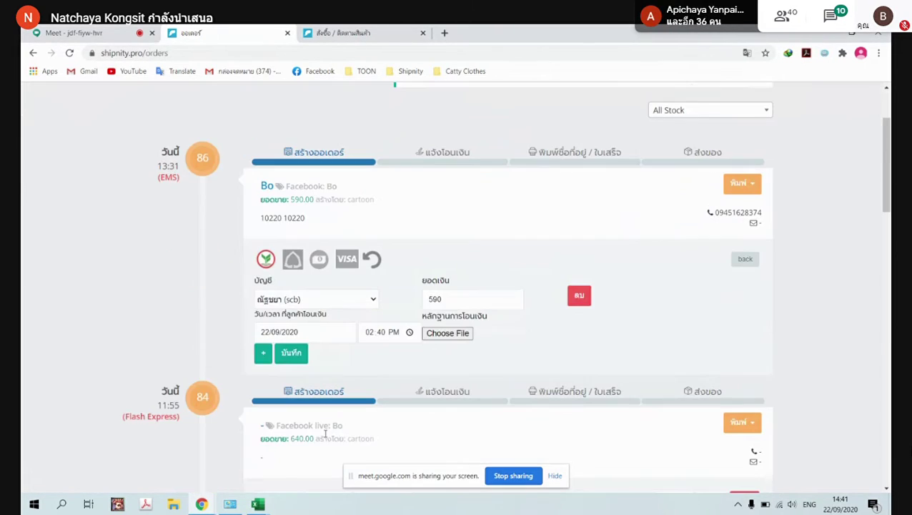
pyautogui.click(445, 333)
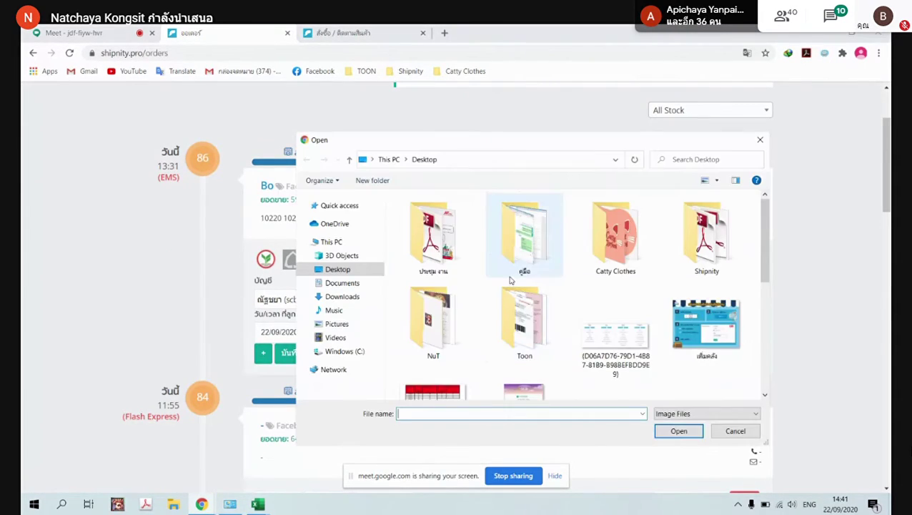
pyautogui.scroll(-5, 527, 315)
pyautogui.click(529, 286)
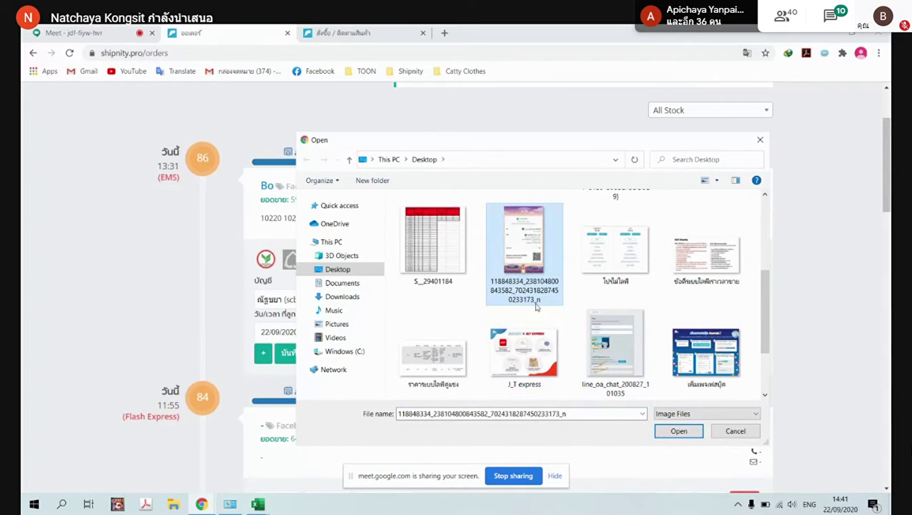
pyautogui.click(589, 348)
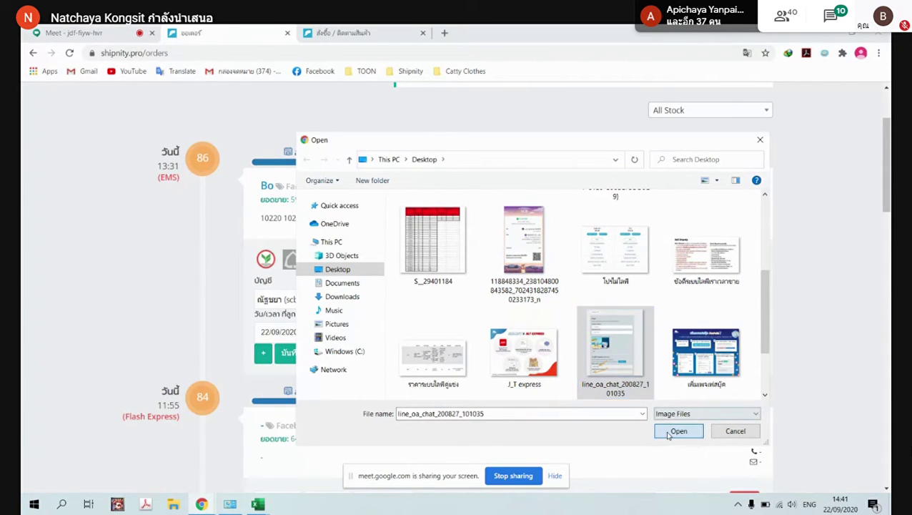
pyautogui.click(662, 427)
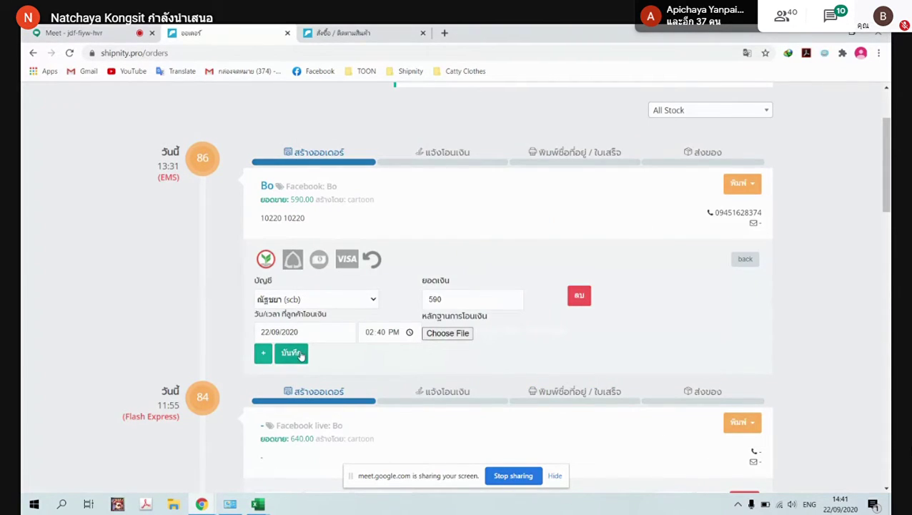
pyautogui.click(290, 353)
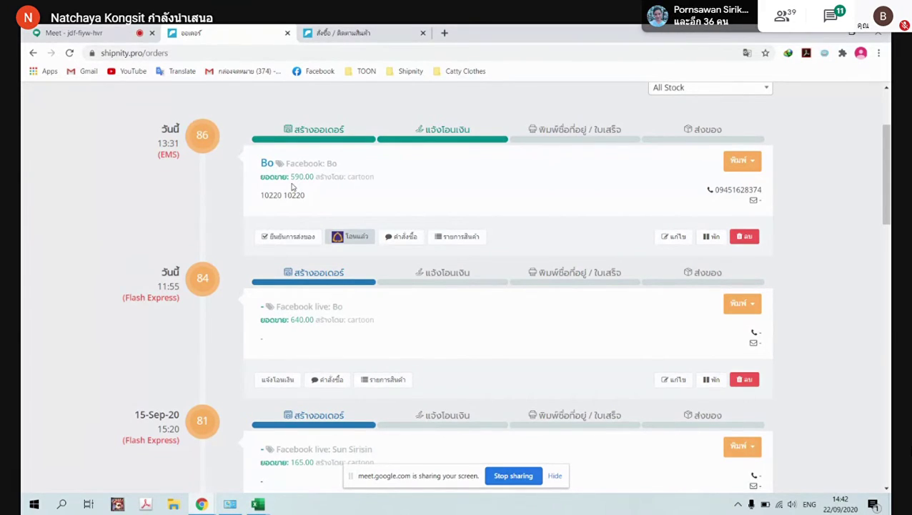
# Confirm shipment of order 86 with ยืนยันการส่ง and open its orange พิมพ์ print menu
pyautogui.click(290, 242)
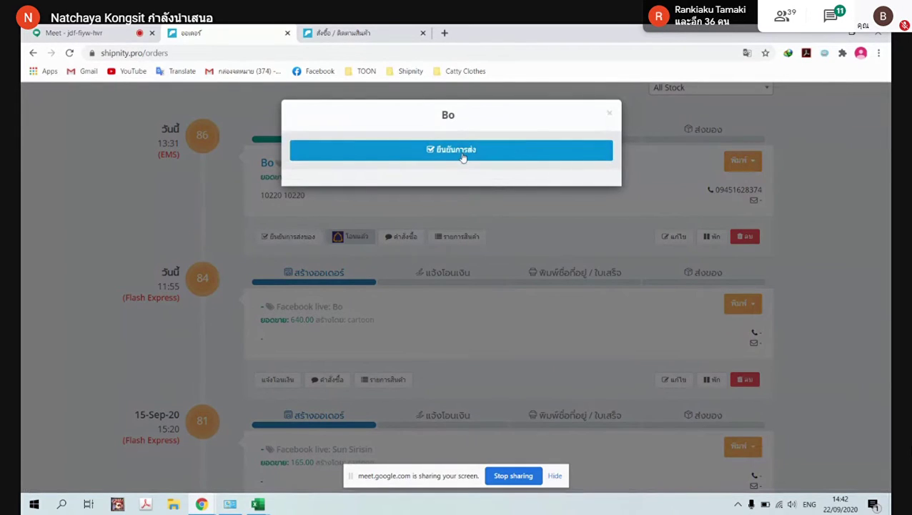
pyautogui.click(461, 151)
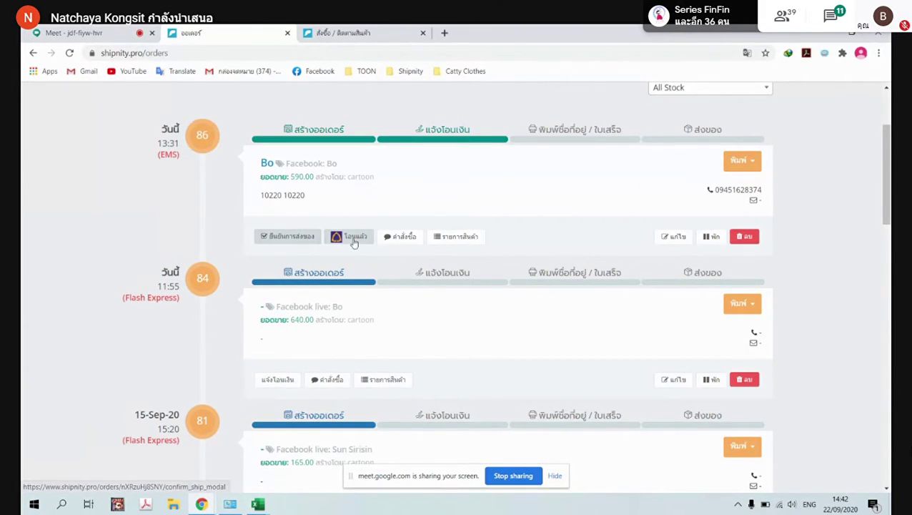
pyautogui.click(742, 160)
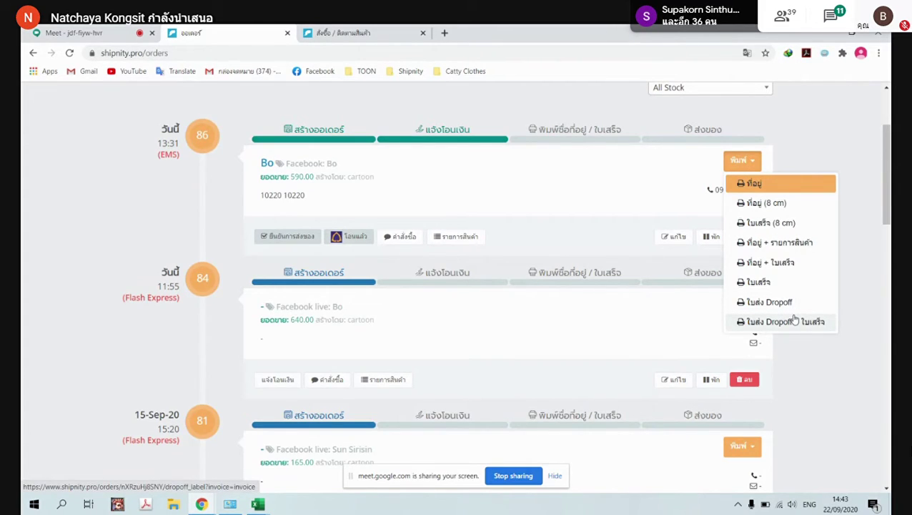
# Open order 86's ใบส่ง Dropoff label and review its EMS barcode
pyautogui.click(769, 301)
pyautogui.scroll(-2, 596, 321)
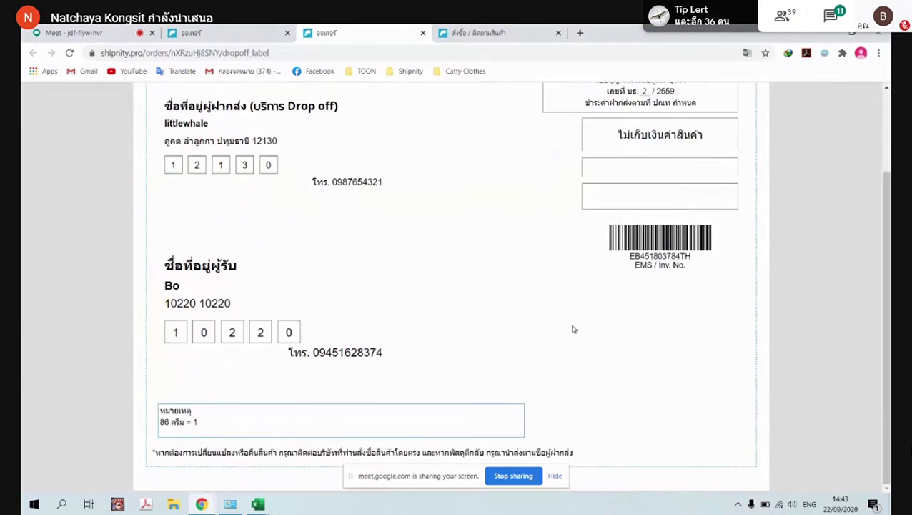
pyautogui.scroll(2, 586, 320)
pyautogui.scroll(-2, 476, 260)
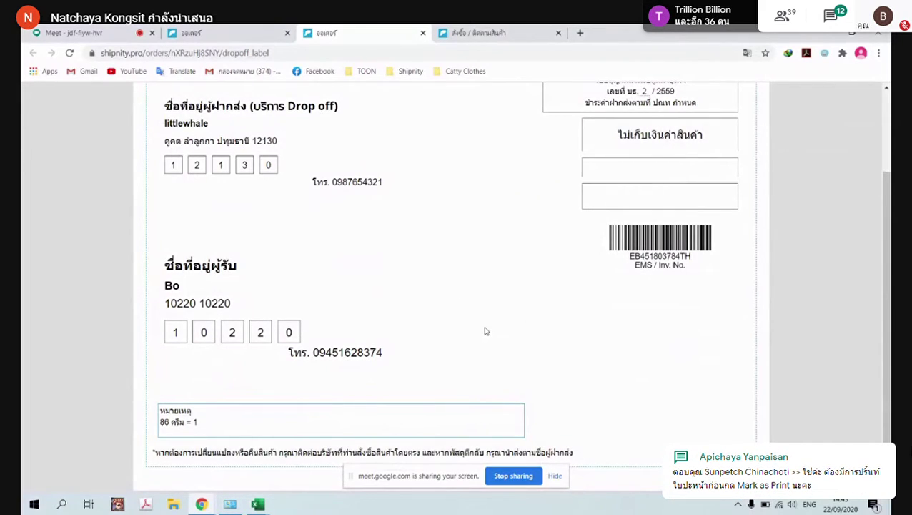
pyautogui.scroll(2, 484, 329)
pyautogui.scroll(-1, 513, 305)
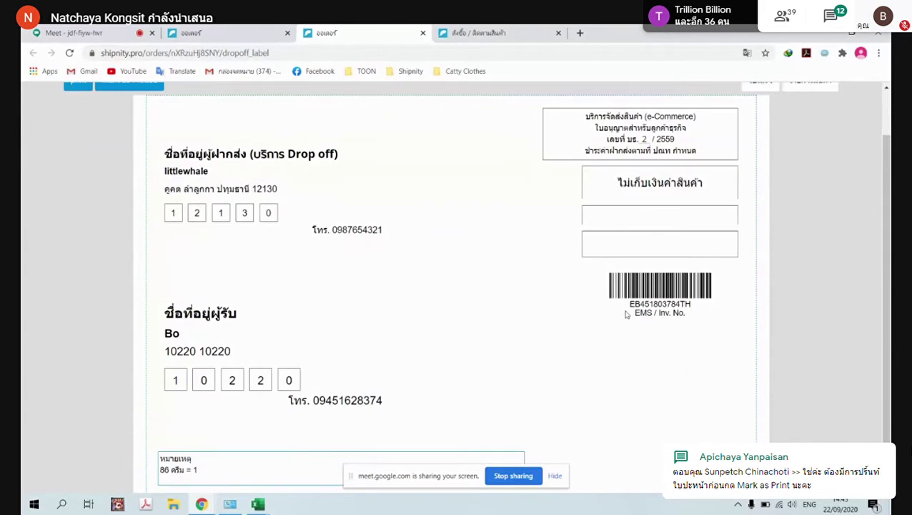
pyautogui.moveTo(627, 305); pyautogui.dragTo(698, 309)
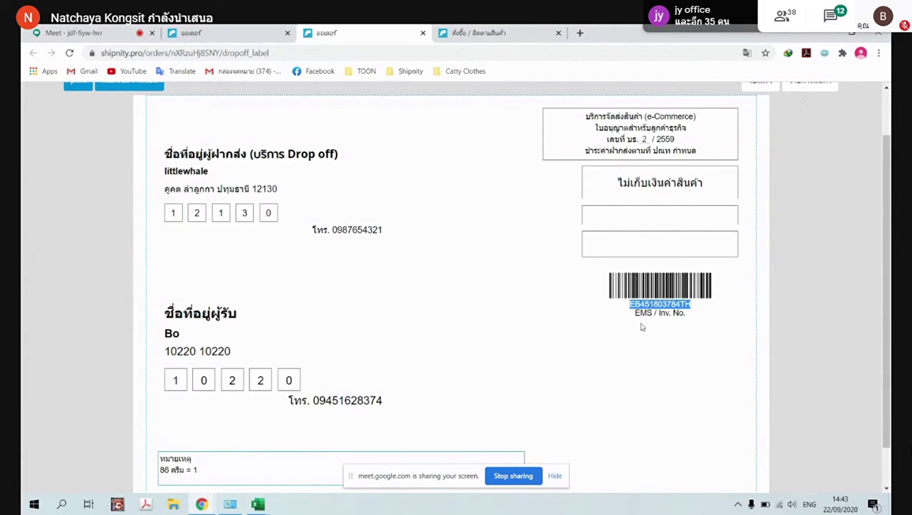
# Mark the drop-off label as printed and confirm with OK
pyautogui.scroll(2, 584, 274)
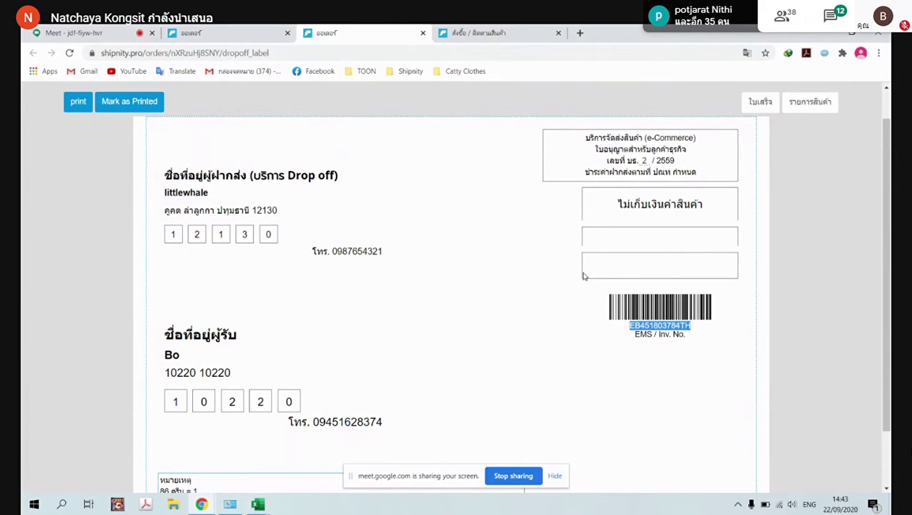
pyautogui.scroll(-2, 737, 281)
pyautogui.scroll(2, 374, 329)
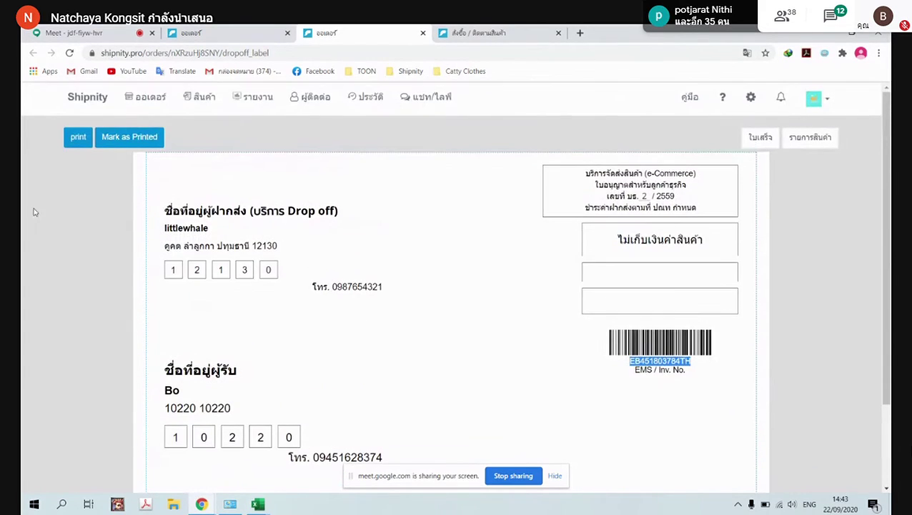
pyautogui.click(129, 138)
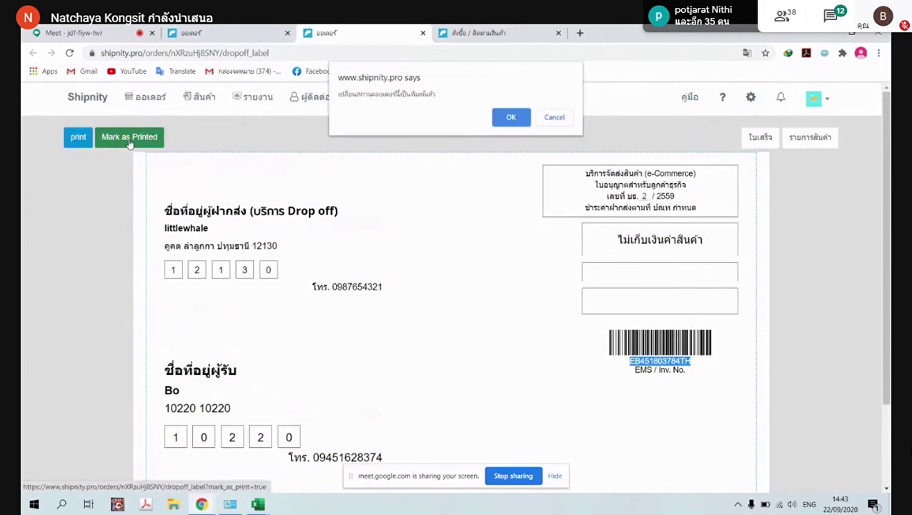
pyautogui.click(513, 118)
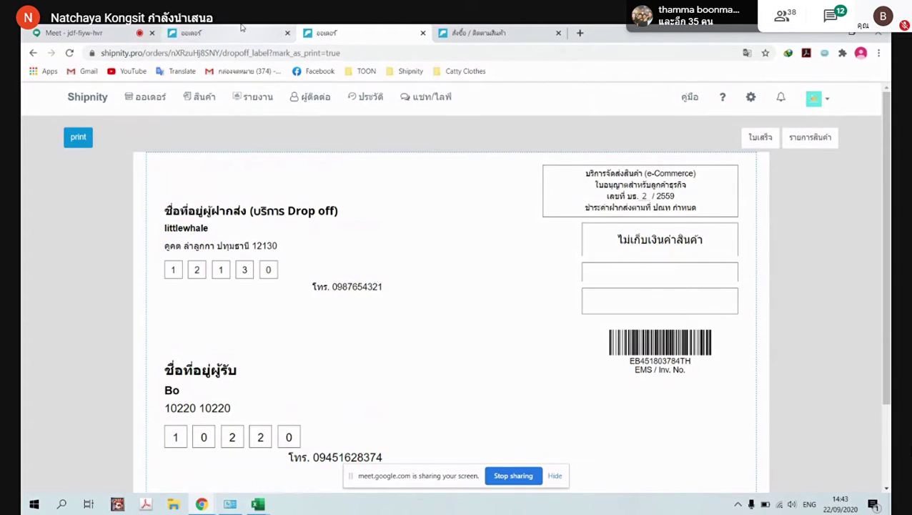
# Reload the orders tab so order 86 shows printed, then open the ประวัติ history page
pyautogui.click(241, 29)
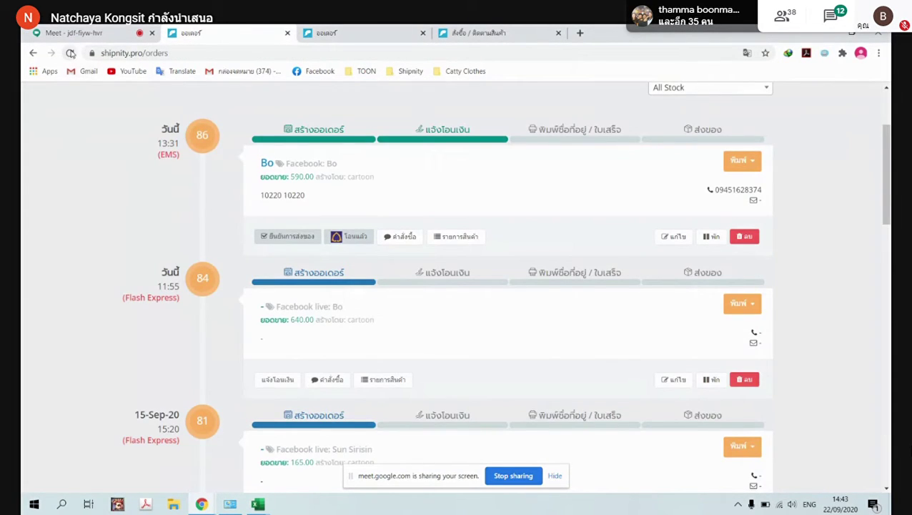
pyautogui.click(71, 53)
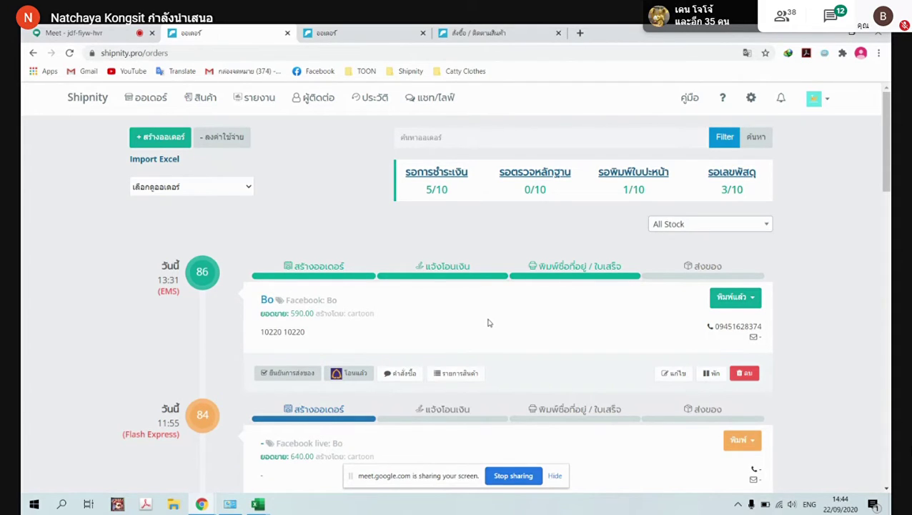
pyautogui.click(370, 98)
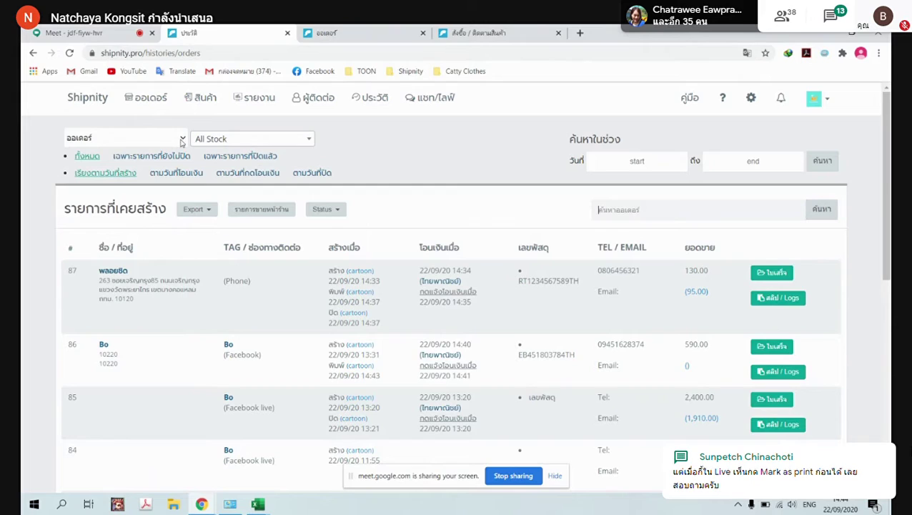
# Choose การส่งของผ่านระบบ as the history type, showing an empty system-shipment history
pyautogui.click(183, 141)
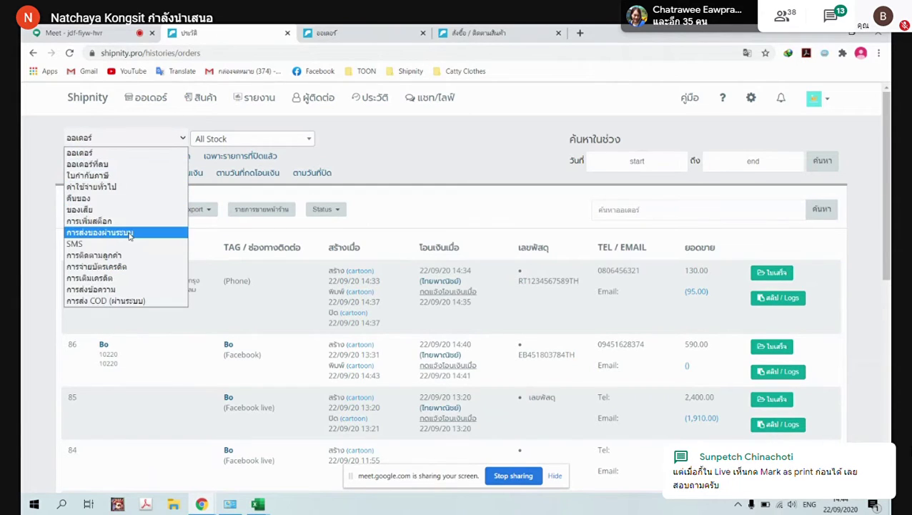
pyautogui.click(373, 100)
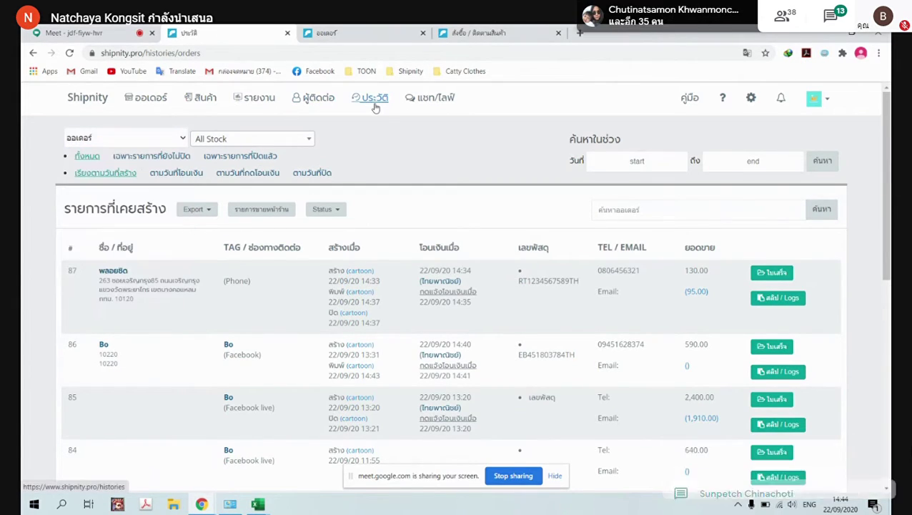
pyautogui.click(183, 139)
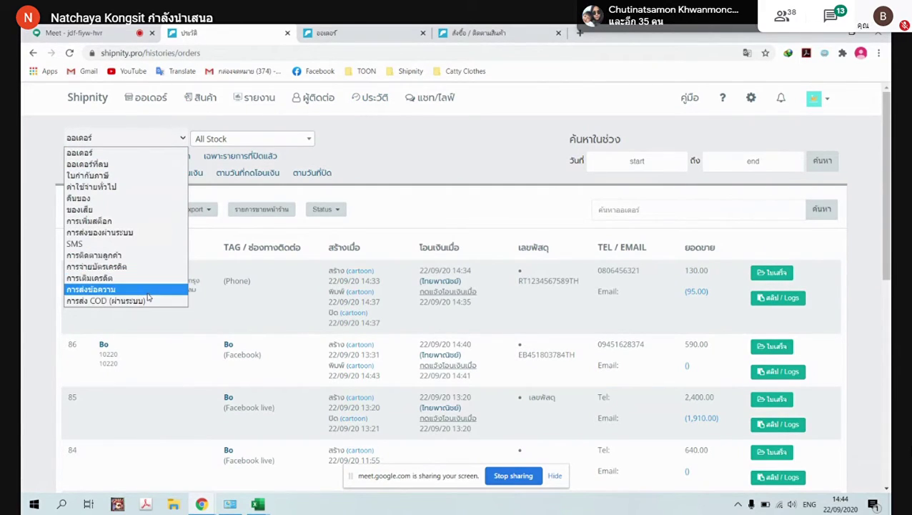
pyautogui.click(148, 232)
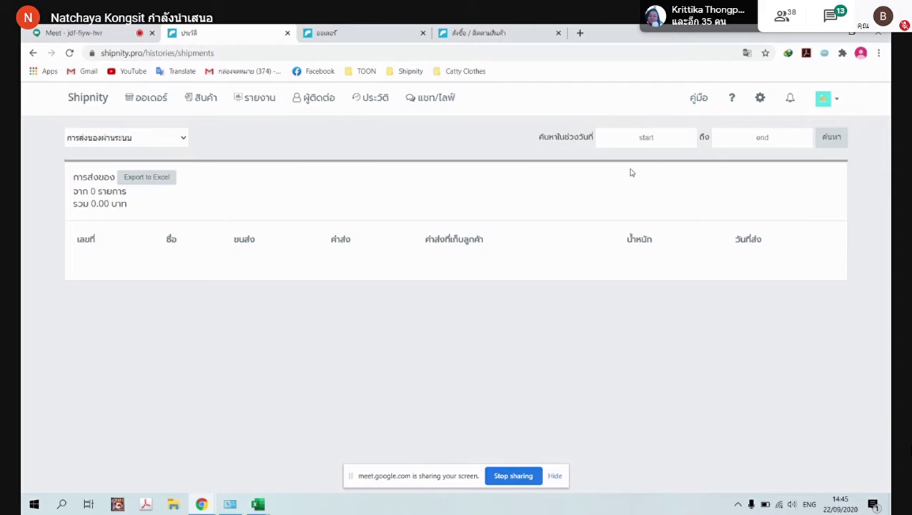
# Open the การสร้างรายการ order page settings from the store settings
pyautogui.click(761, 100)
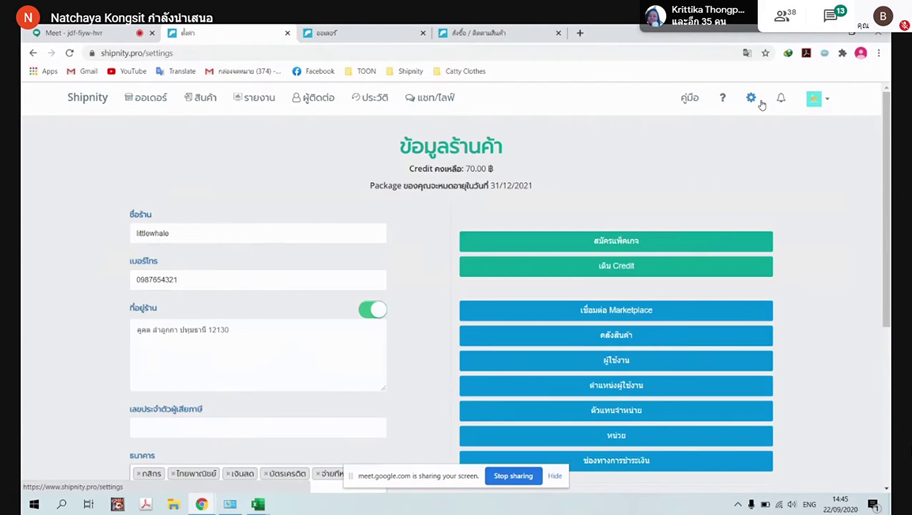
pyautogui.scroll(-3, 580, 293)
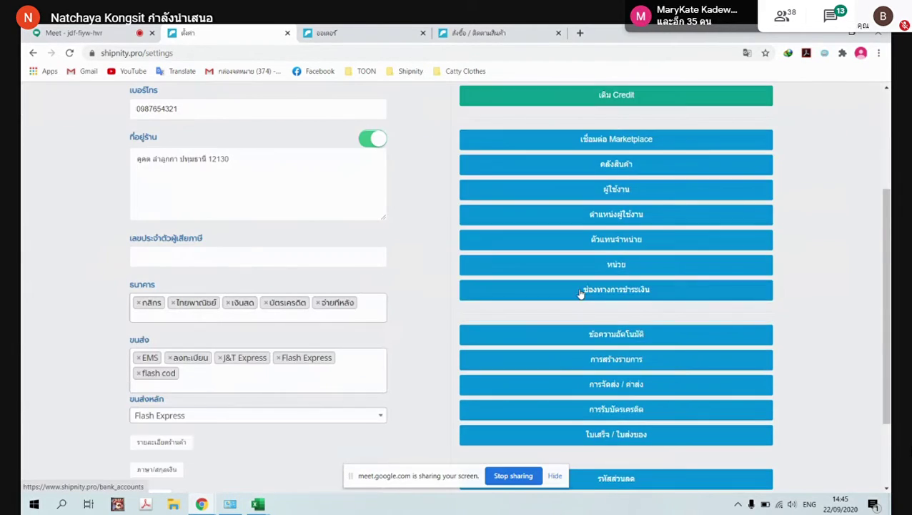
pyautogui.click(624, 361)
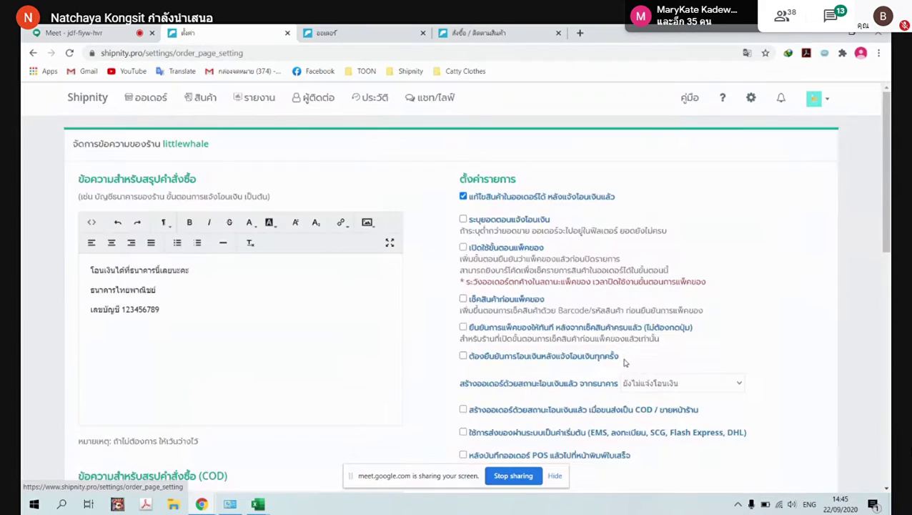
pyautogui.scroll(-3, 624, 362)
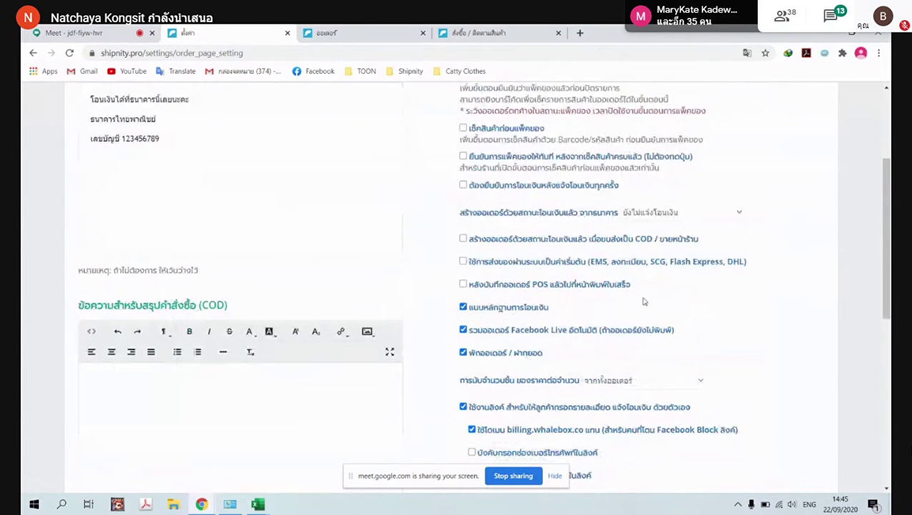
pyautogui.scroll(-3, 644, 302)
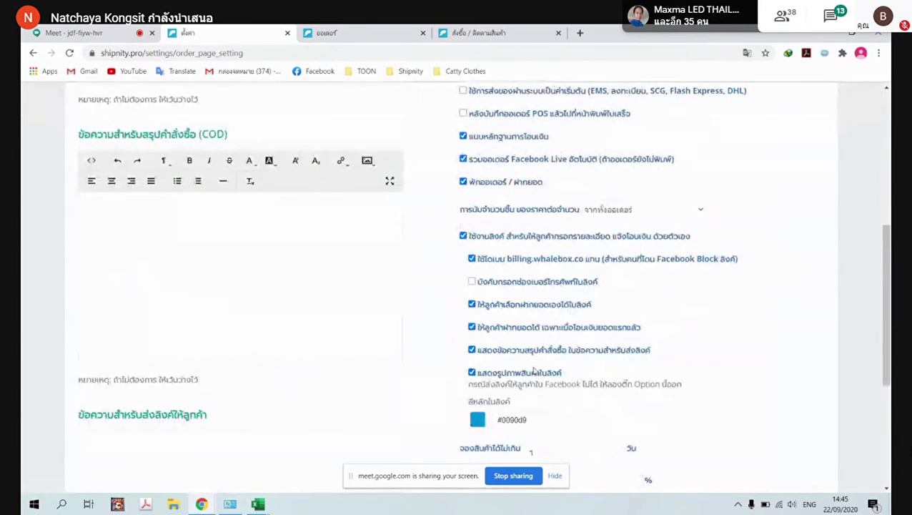
pyautogui.scroll(-3, 572, 380)
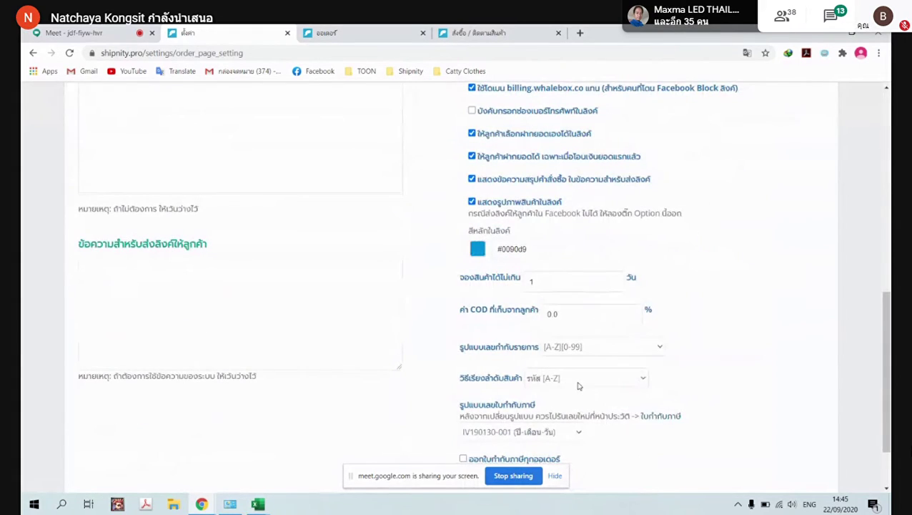
pyautogui.scroll(6, 579, 386)
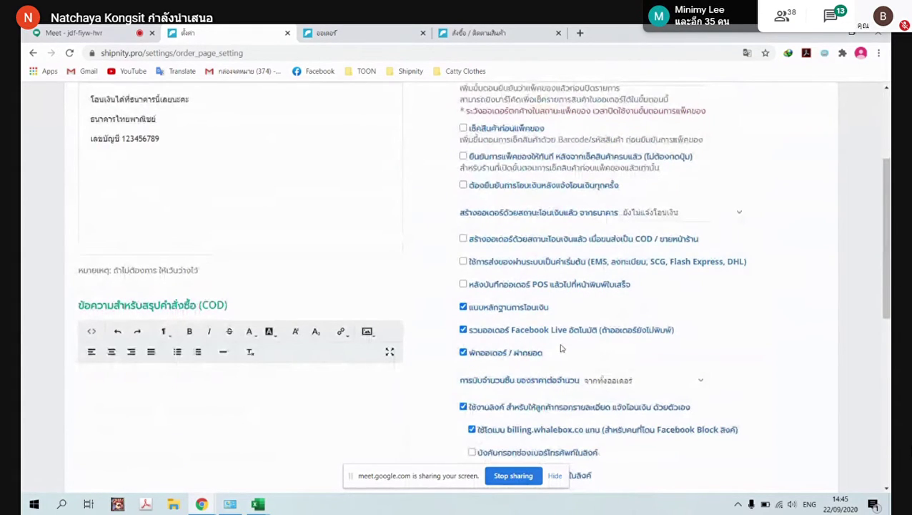
# Tick in-system shipping (EMS, SCG, Flash Express, DHL) as the default and save
pyautogui.moveTo(468, 268); pyautogui.dragTo(565, 272)
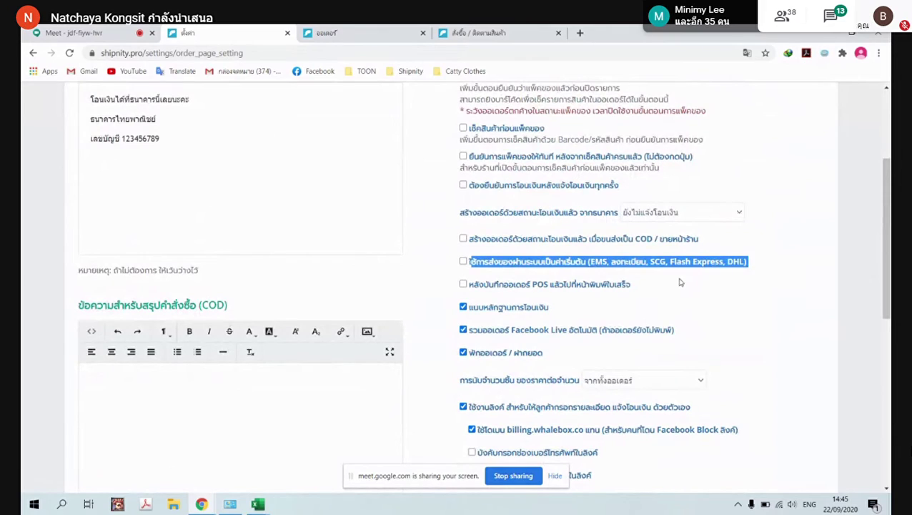
pyautogui.click(565, 272)
pyautogui.moveTo(467, 265); pyautogui.dragTo(712, 275)
pyautogui.click(463, 262)
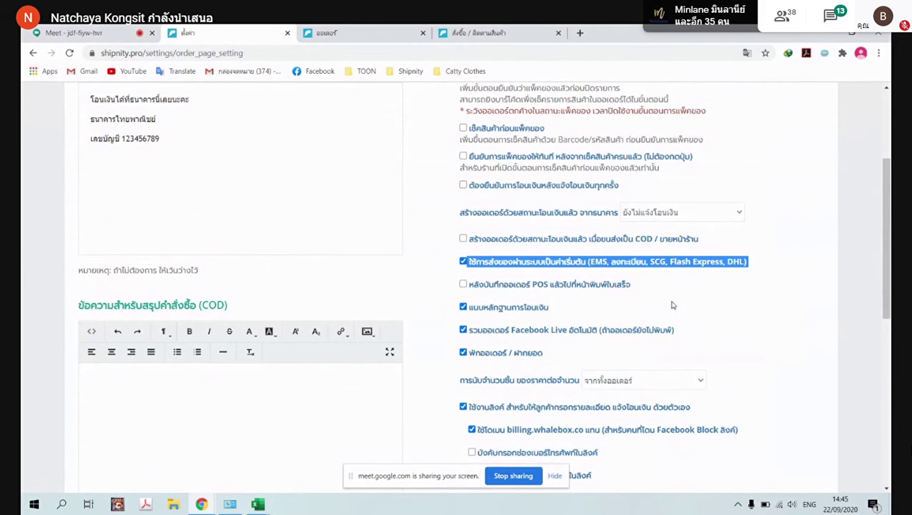
pyautogui.scroll(-6, 665, 305)
pyautogui.scroll(6, 665, 305)
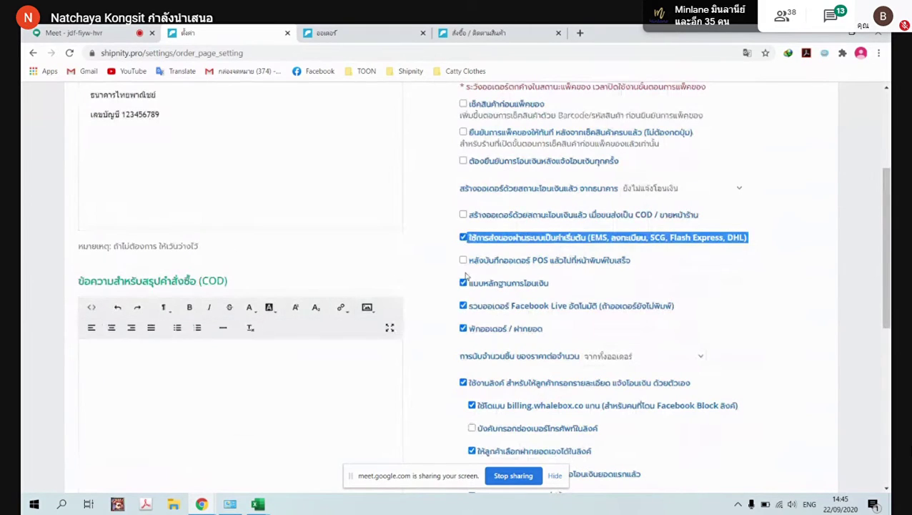
pyautogui.scroll(-10, 465, 235)
pyautogui.click(130, 450)
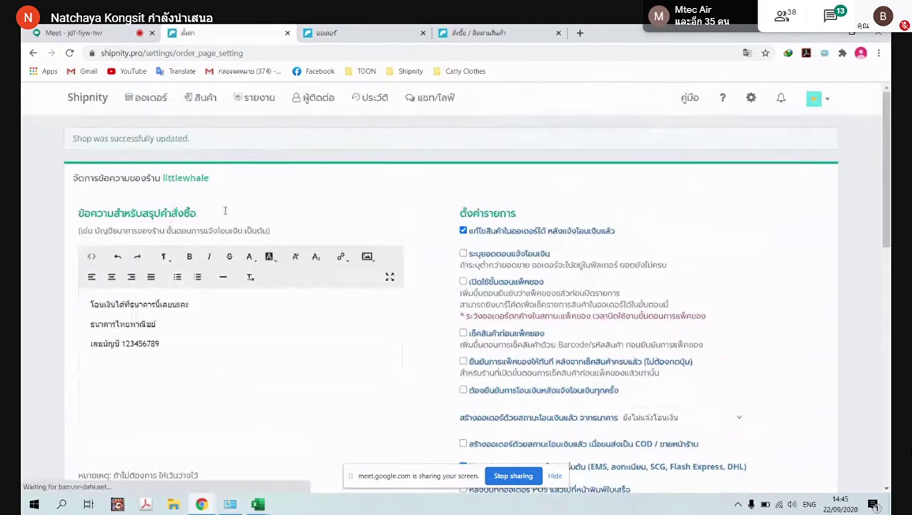
# Start a new order via + สร้างออเดอร์, keeping Flash Express as the shipping channel
pyautogui.click(143, 105)
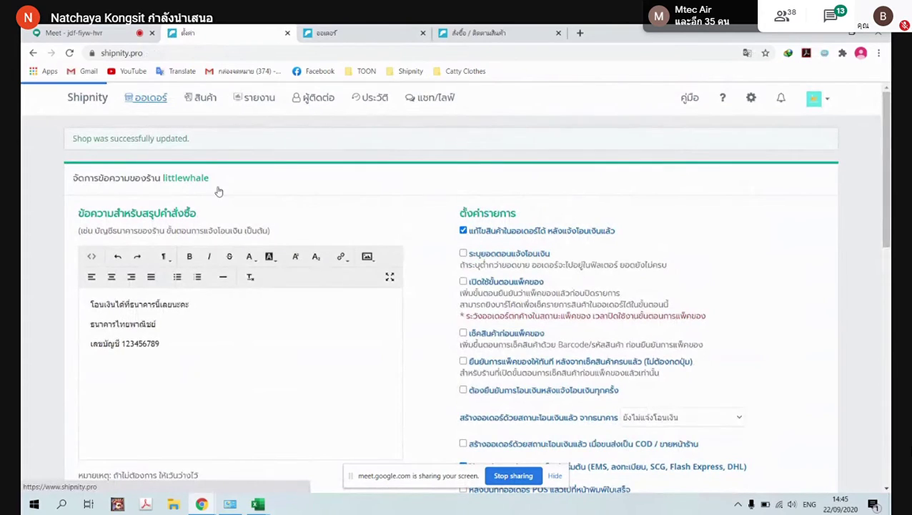
pyautogui.scroll(-1, 224, 199)
pyautogui.scroll(1, 224, 199)
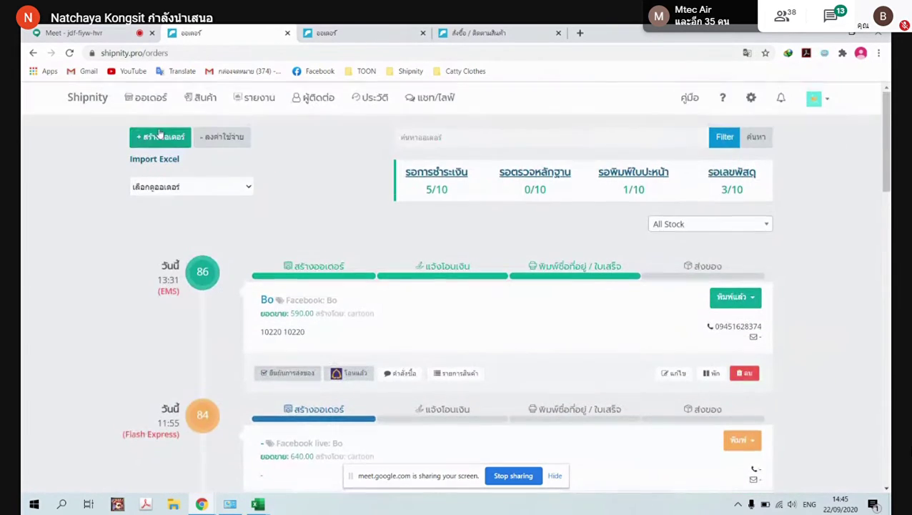
pyautogui.click(160, 136)
pyautogui.scroll(-3, 545, 328)
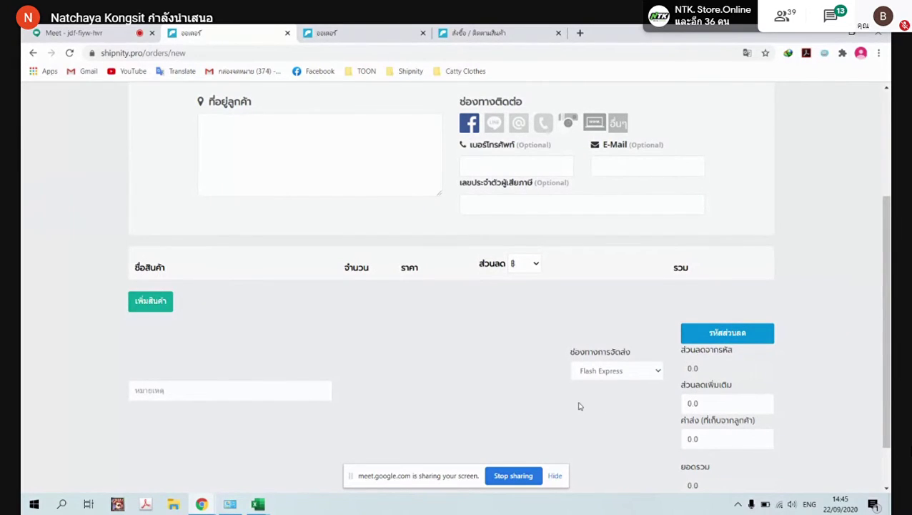
pyautogui.click(643, 376)
pyautogui.click(534, 420)
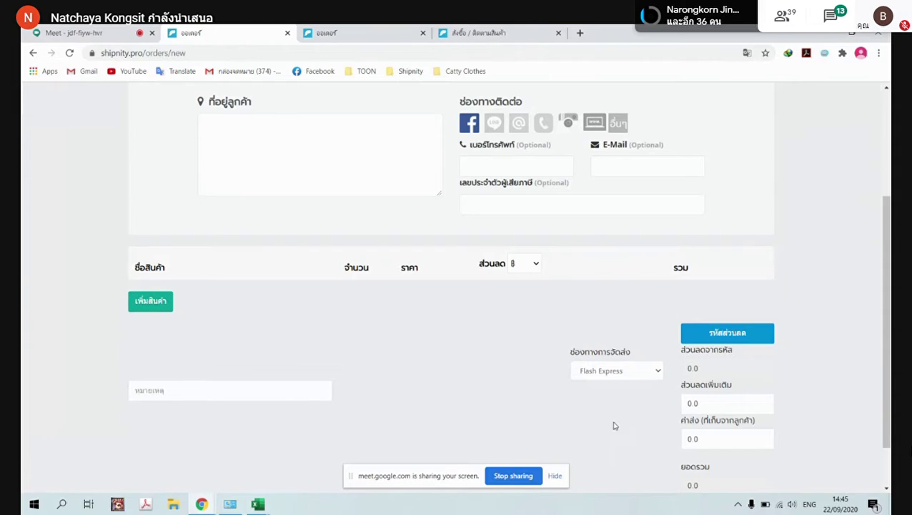
pyautogui.scroll(3, 613, 425)
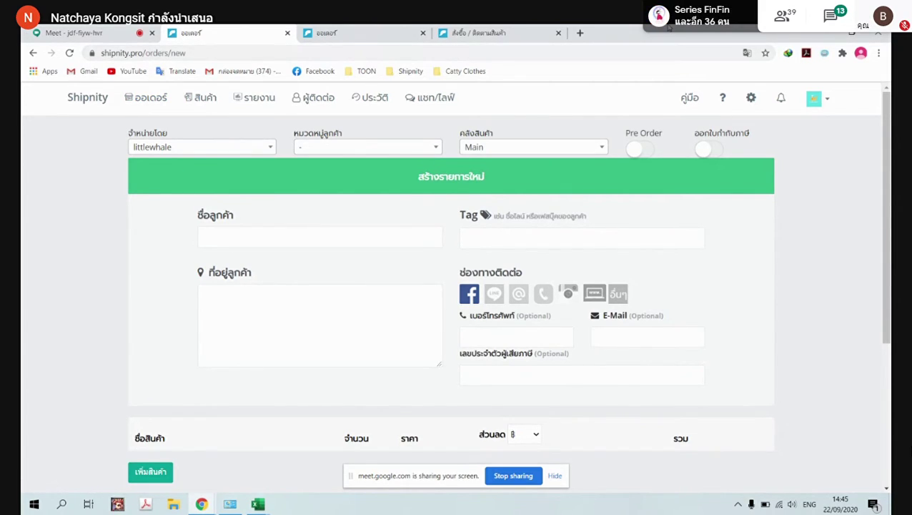
# Open the การรับบัตรเครดิต settings, showing card payments enabled with a 0.0% customer fee
pyautogui.click(753, 101)
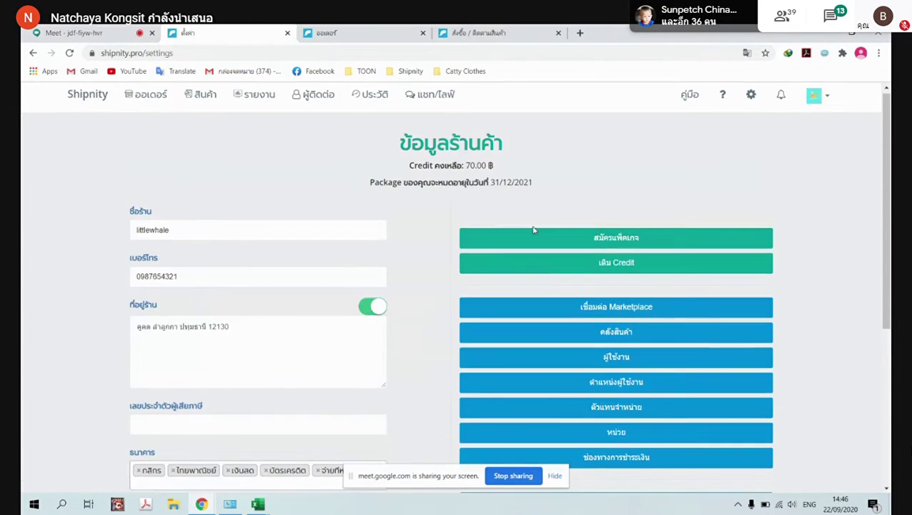
pyautogui.scroll(-3, 533, 230)
pyautogui.scroll(-1, 536, 236)
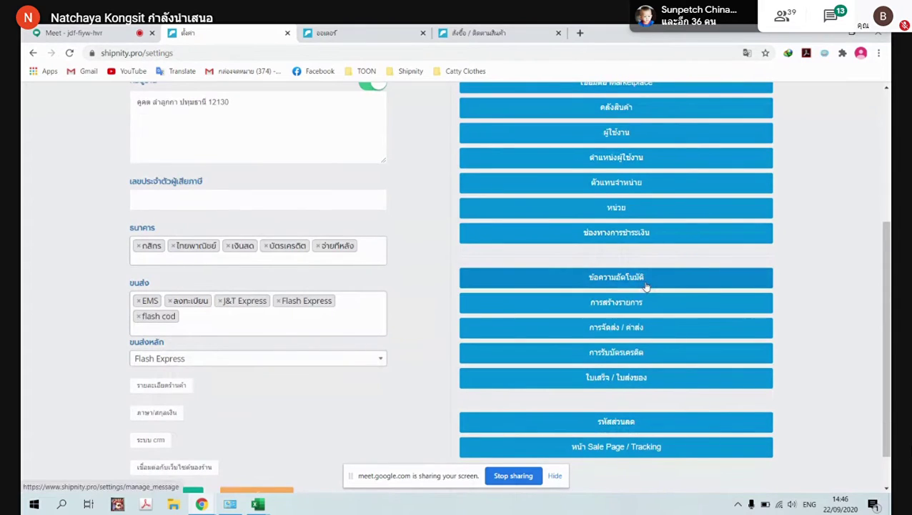
pyautogui.scroll(3, 727, 236)
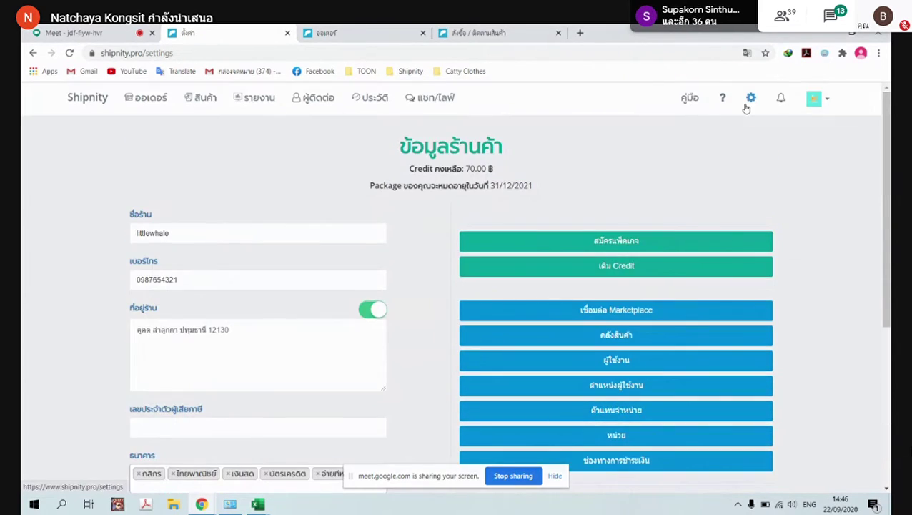
pyautogui.scroll(-2, 712, 292)
pyautogui.scroll(-2, 675, 364)
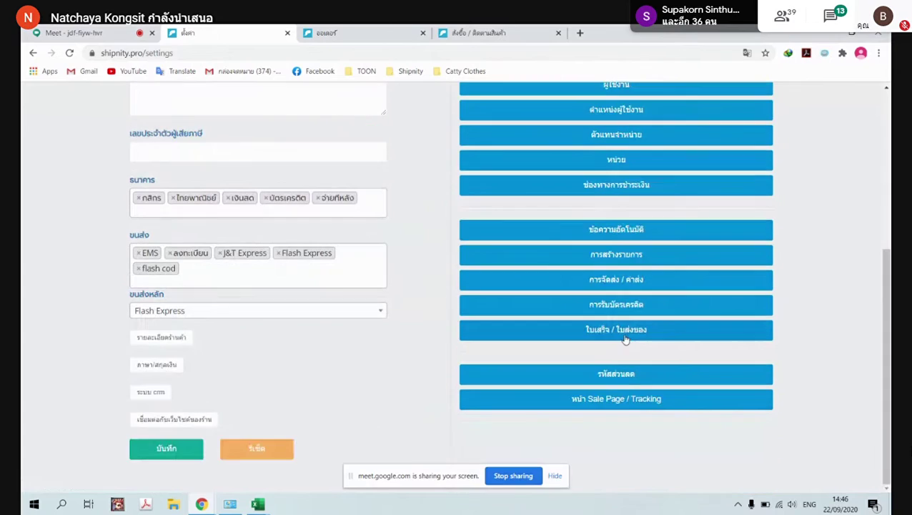
pyautogui.click(621, 307)
pyautogui.scroll(-1, 627, 290)
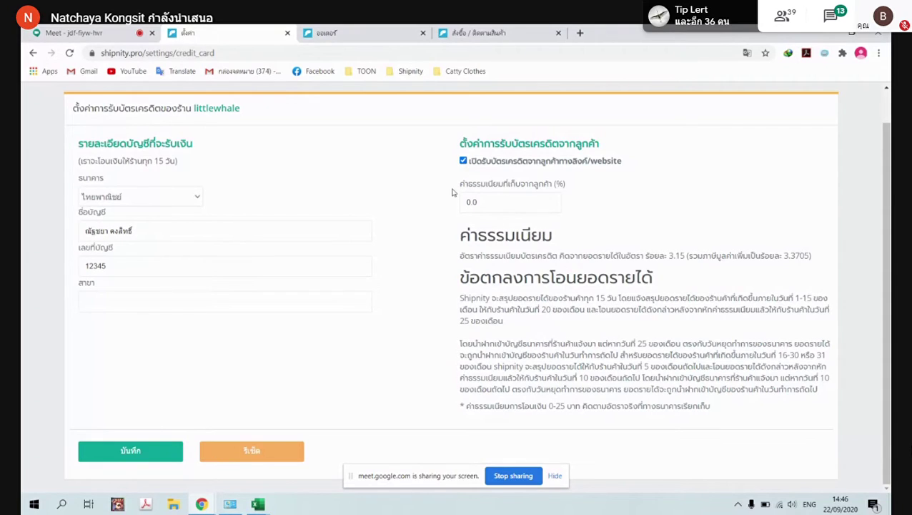
# Review the credit-card acceptance option and the 3.15% card fee, leaving acceptance turned on
pyautogui.click(463, 161)
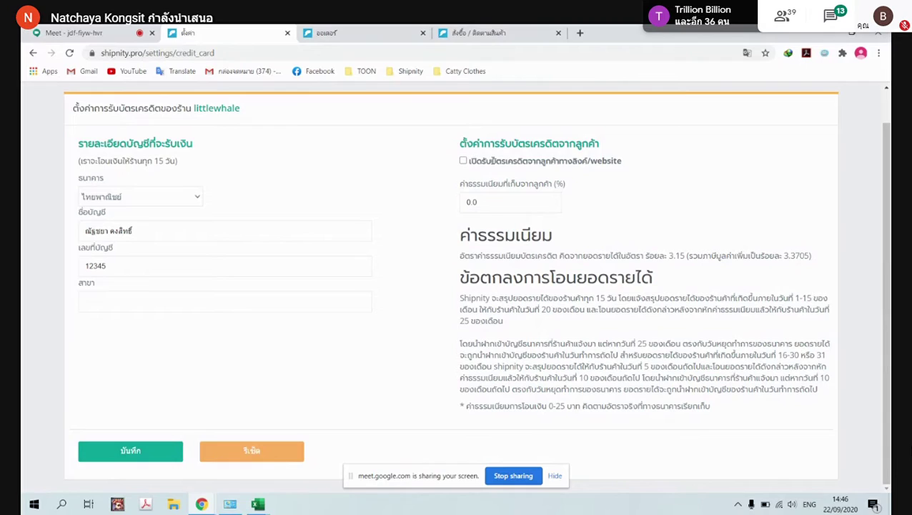
pyautogui.moveTo(469, 161); pyautogui.dragTo(664, 172)
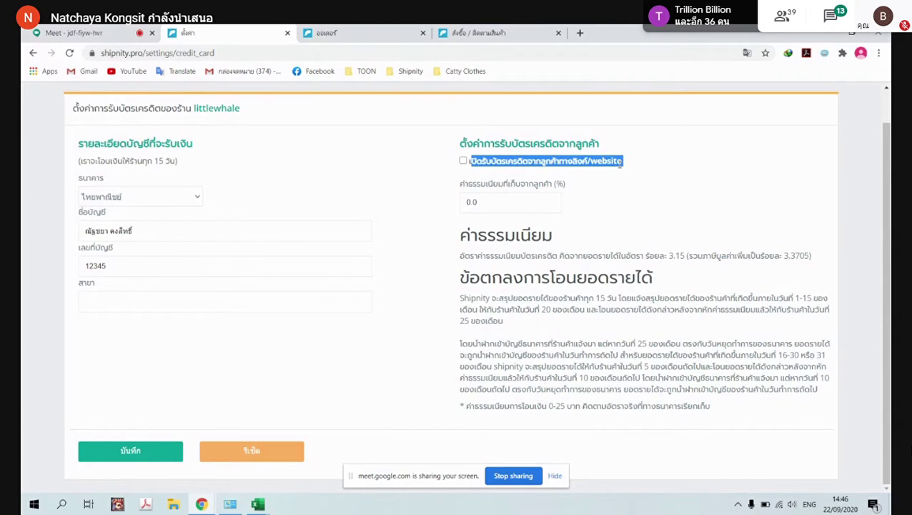
pyautogui.click(470, 163)
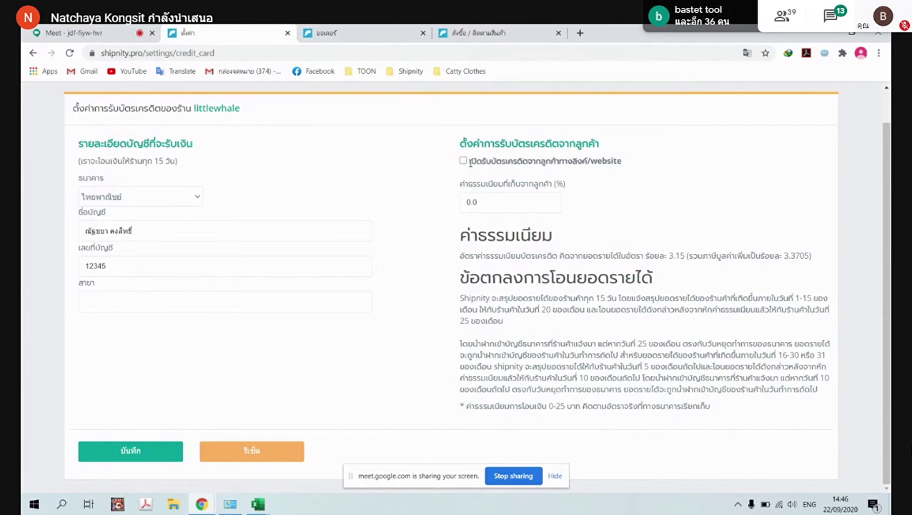
pyautogui.click(463, 162)
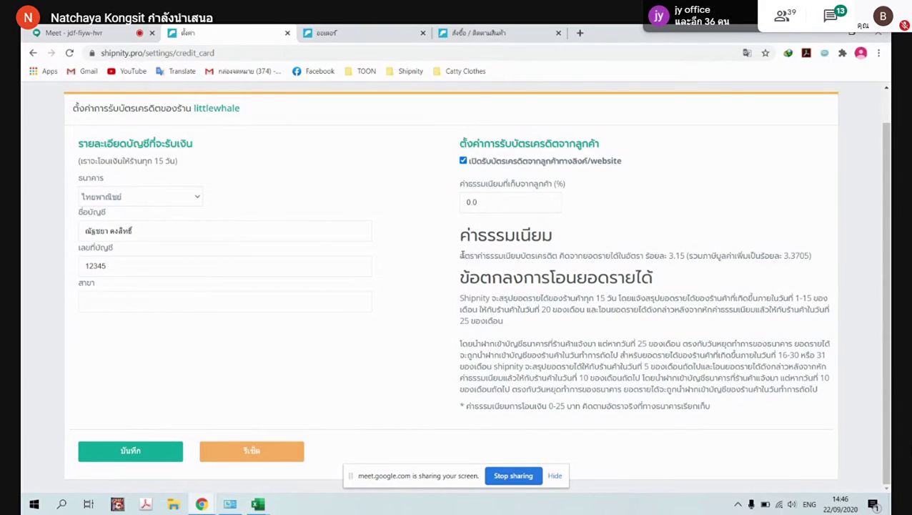
pyautogui.moveTo(461, 255); pyautogui.dragTo(612, 256)
pyautogui.click(646, 251)
pyautogui.moveTo(669, 256); pyautogui.dragTo(688, 255)
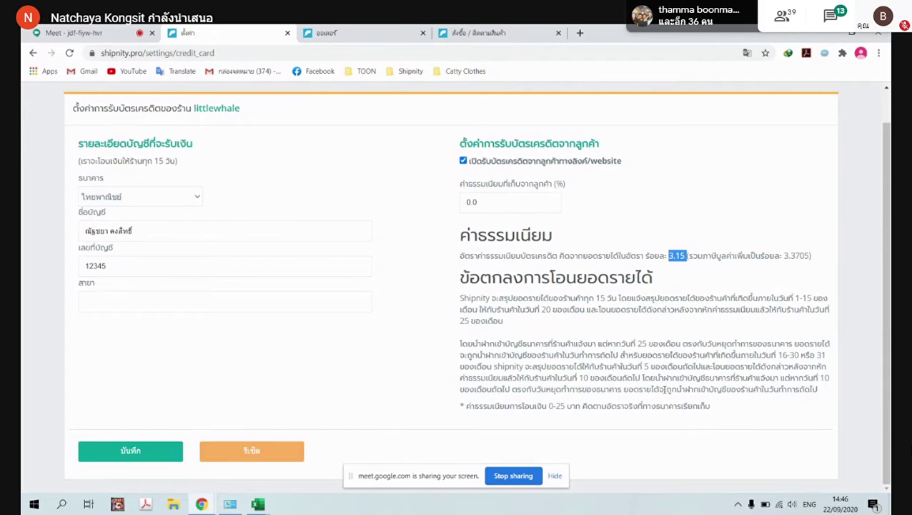
pyautogui.scroll(1, 191, 185)
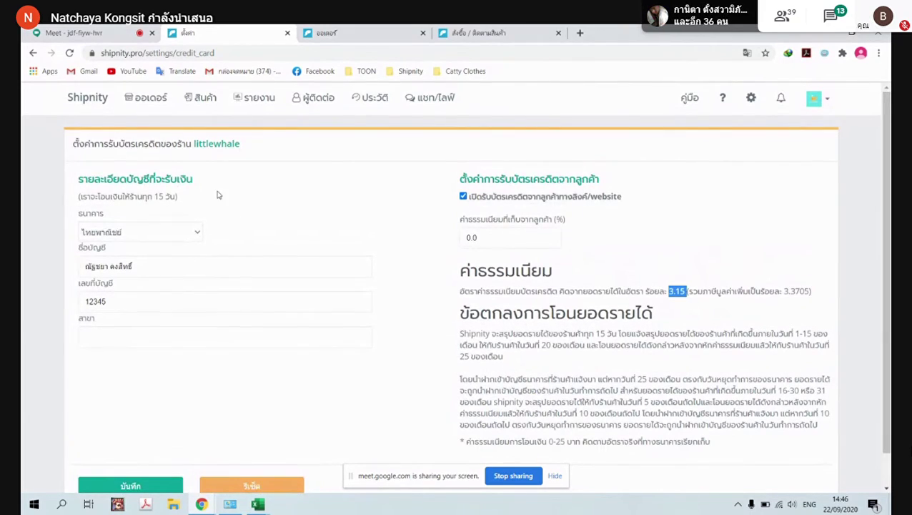
# Keep ไทยพาณิชย์ as the payout bank, save the card settings, and close the extra tab
pyautogui.click(198, 236)
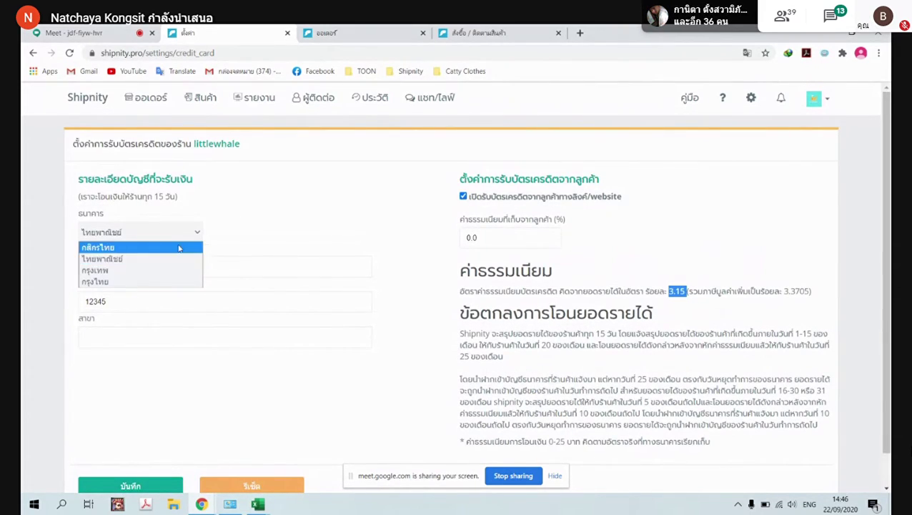
pyautogui.click(232, 230)
pyautogui.click(195, 236)
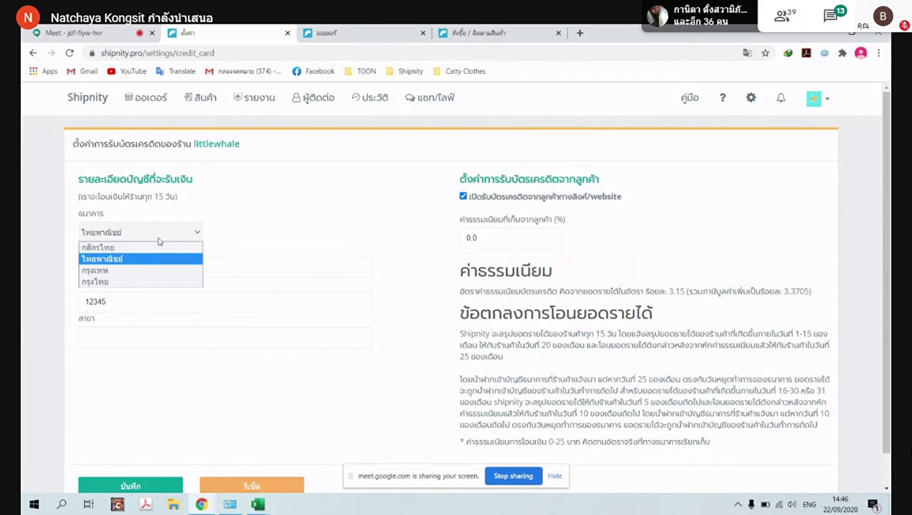
pyautogui.click(247, 235)
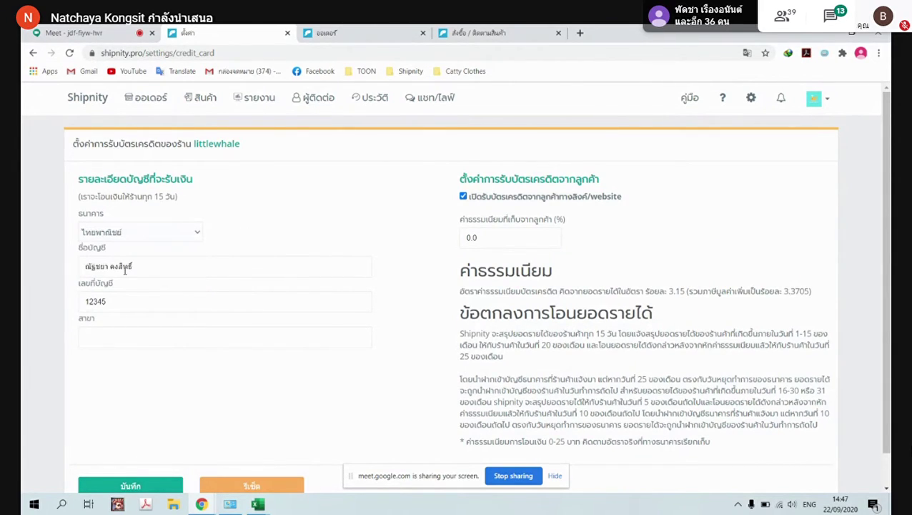
pyautogui.scroll(-1, 163, 333)
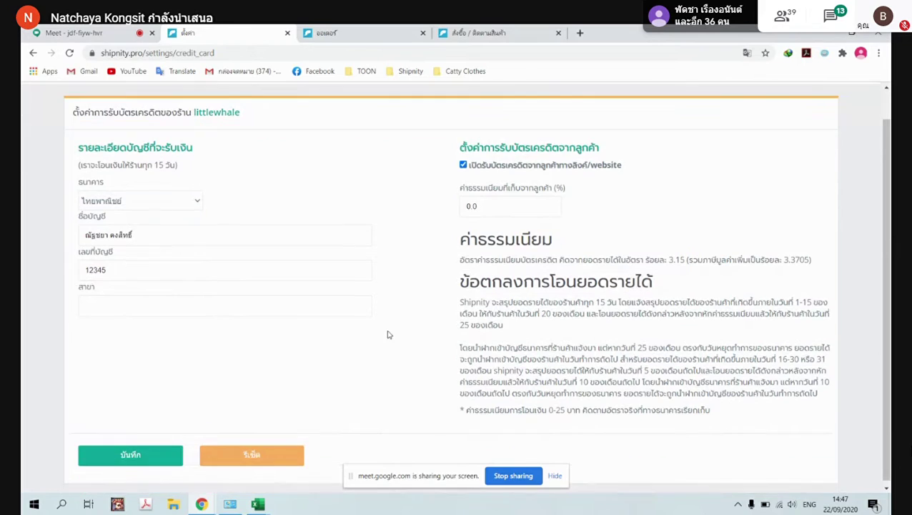
pyautogui.click(112, 452)
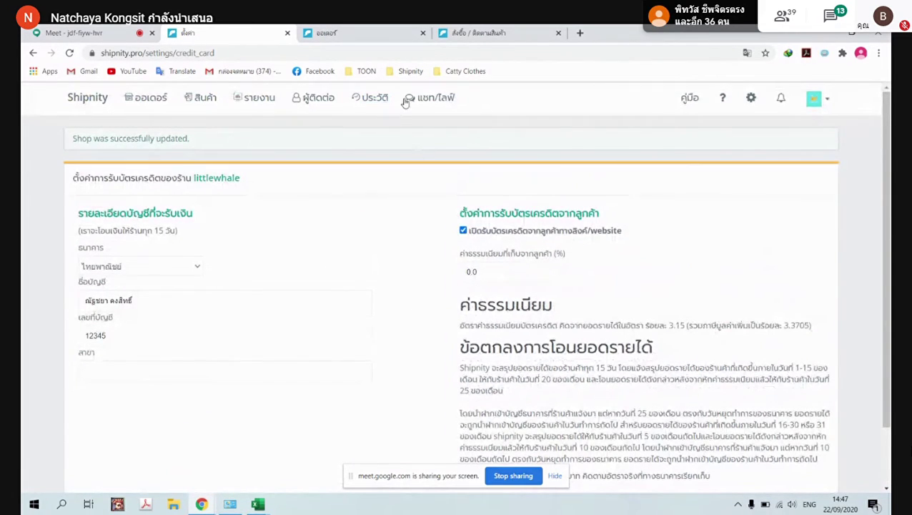
pyautogui.click(379, 32)
pyautogui.click(422, 34)
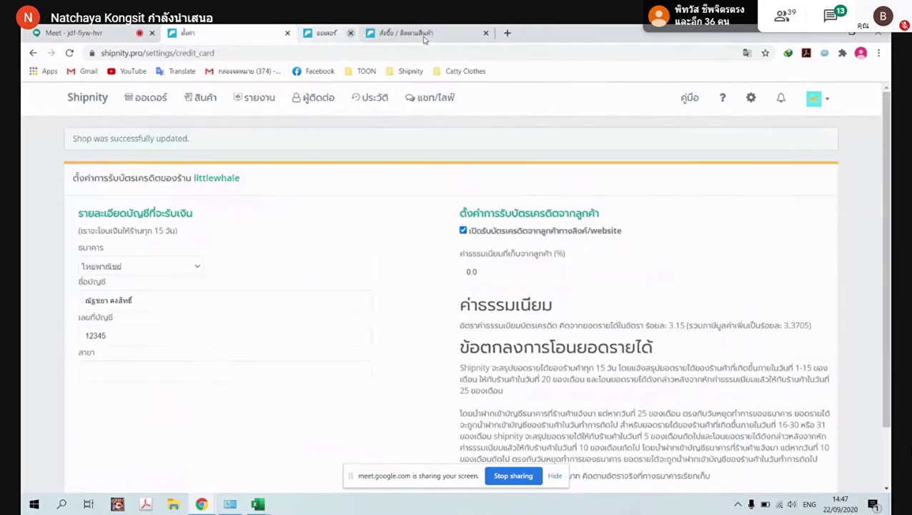
# Open the orders list and display order 84's summary totalling 640.00 with its billing link
pyautogui.click(336, 33)
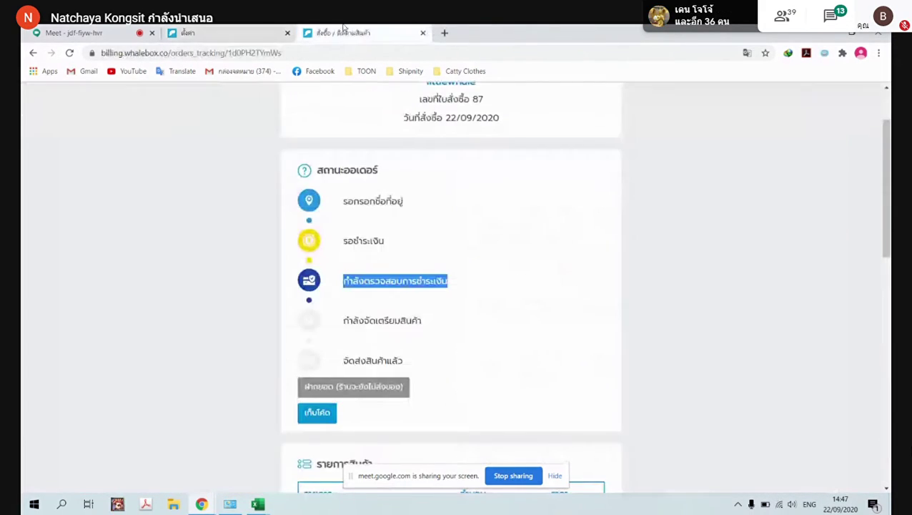
pyautogui.scroll(-5, 484, 283)
pyautogui.scroll(5, 488, 286)
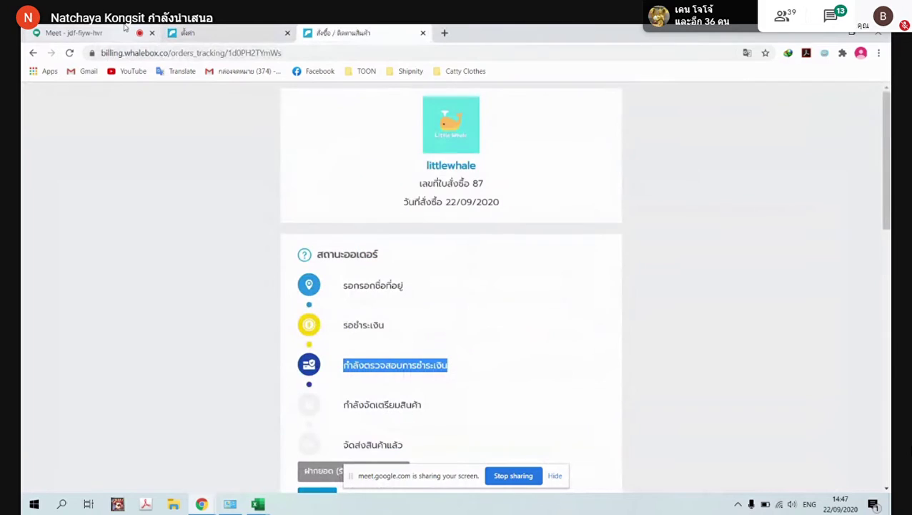
pyautogui.click(175, 32)
pyautogui.click(123, 98)
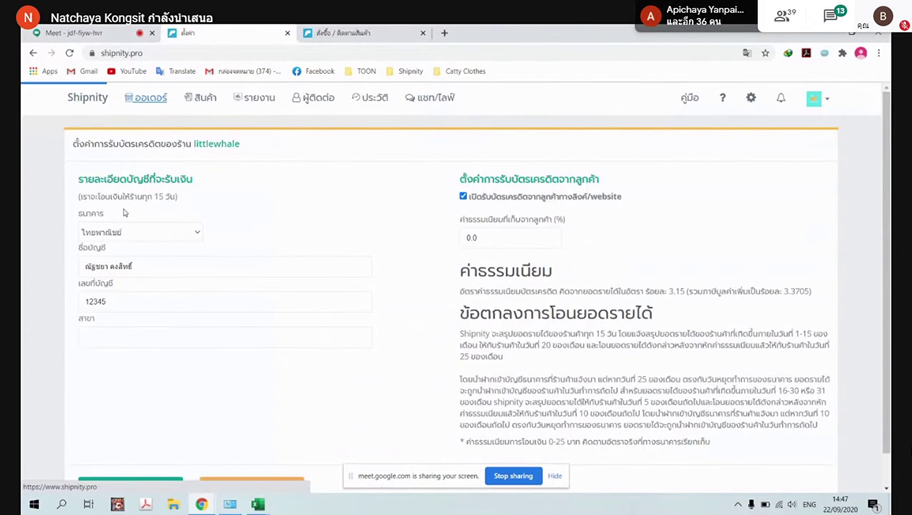
pyautogui.scroll(-5, 371, 309)
pyautogui.scroll(2, 367, 285)
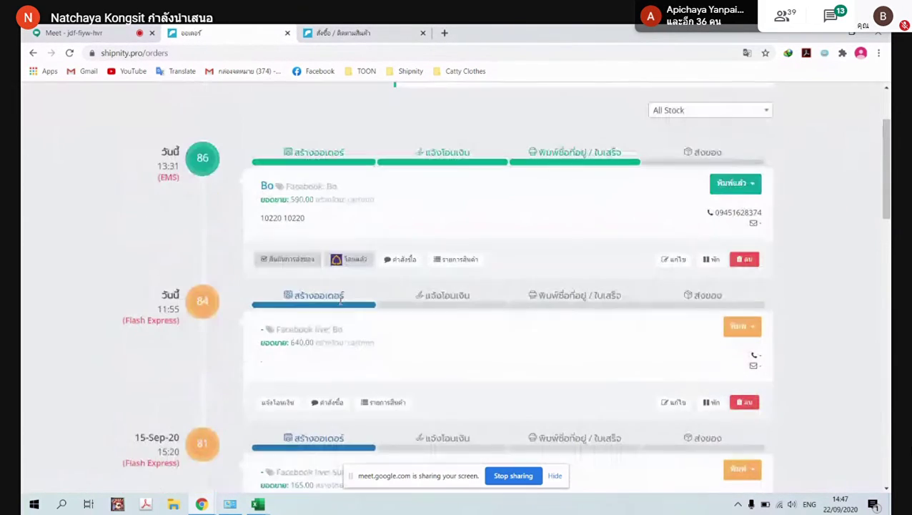
pyautogui.click(274, 405)
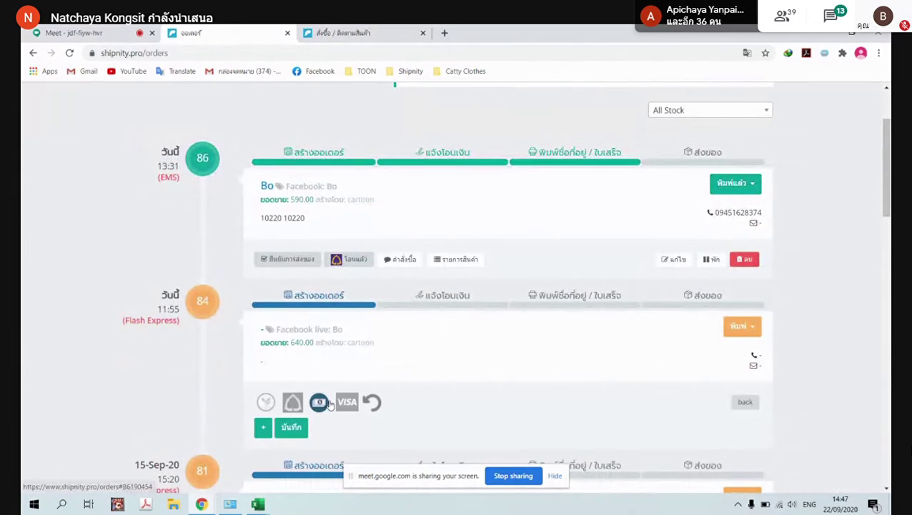
pyautogui.scroll(-3, 320, 350)
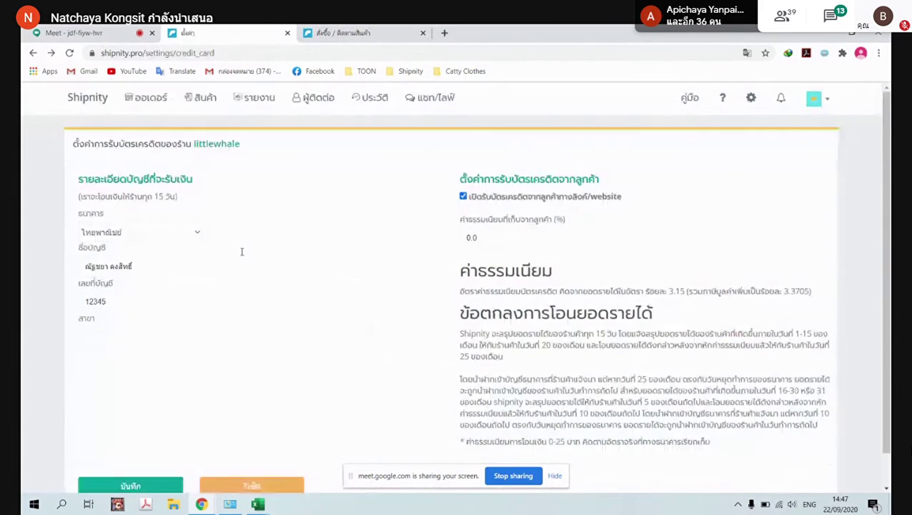
pyautogui.click(146, 97)
pyautogui.scroll(-2, 319, 379)
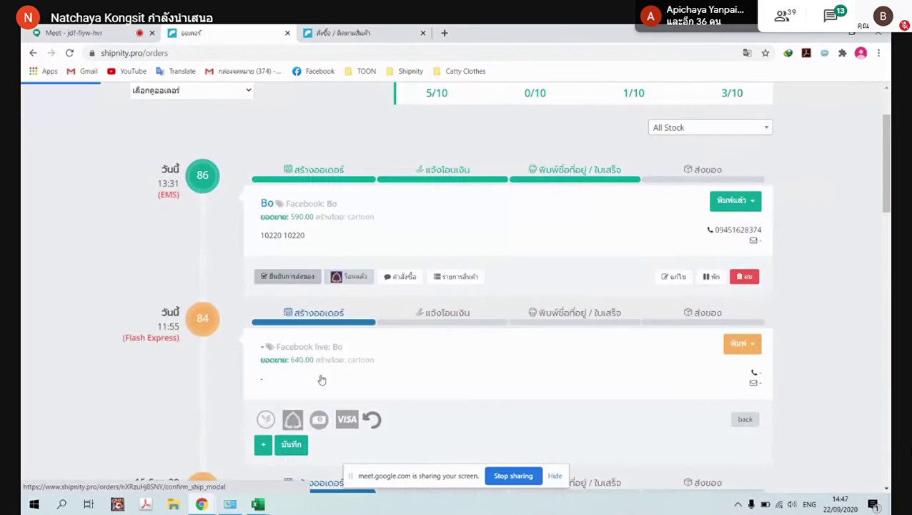
pyautogui.click(327, 402)
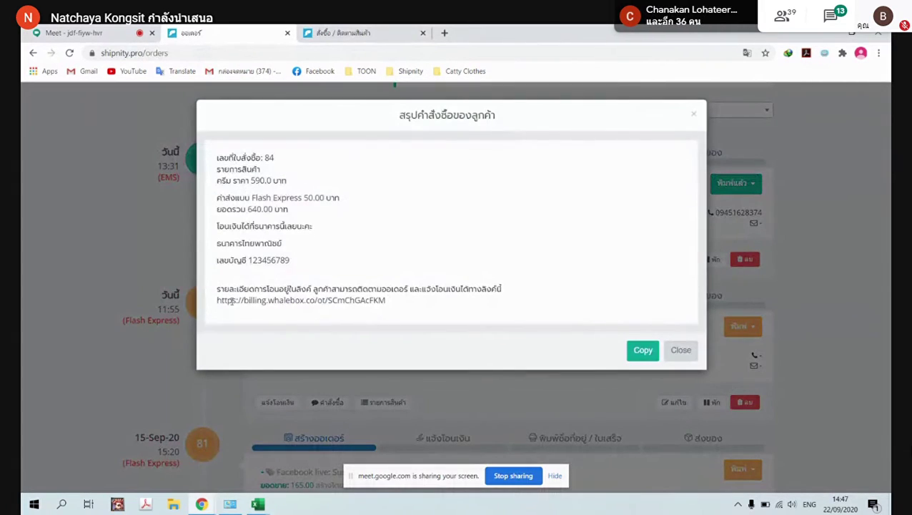
# Copy order 84's billing link and load it in a new browser tab
pyautogui.tripleClick(386, 301)
pyautogui.hotkey('ctrl', 'c')
pyautogui.click(402, 36)
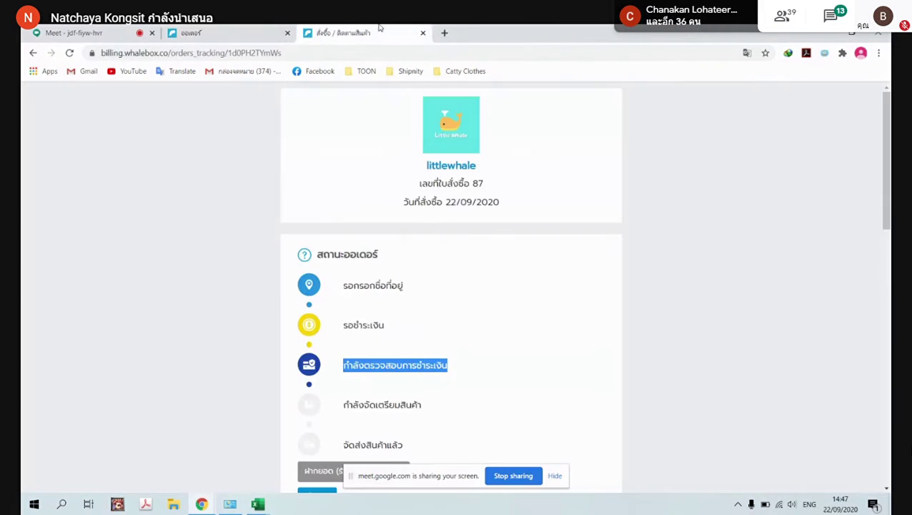
pyautogui.click(444, 33)
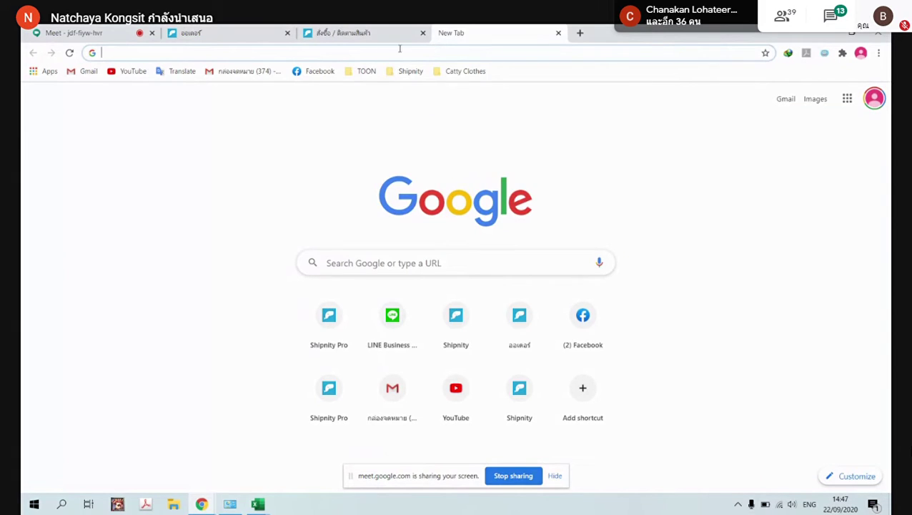
pyautogui.hotkey('ctrl', 'v')
pyautogui.press('Return')
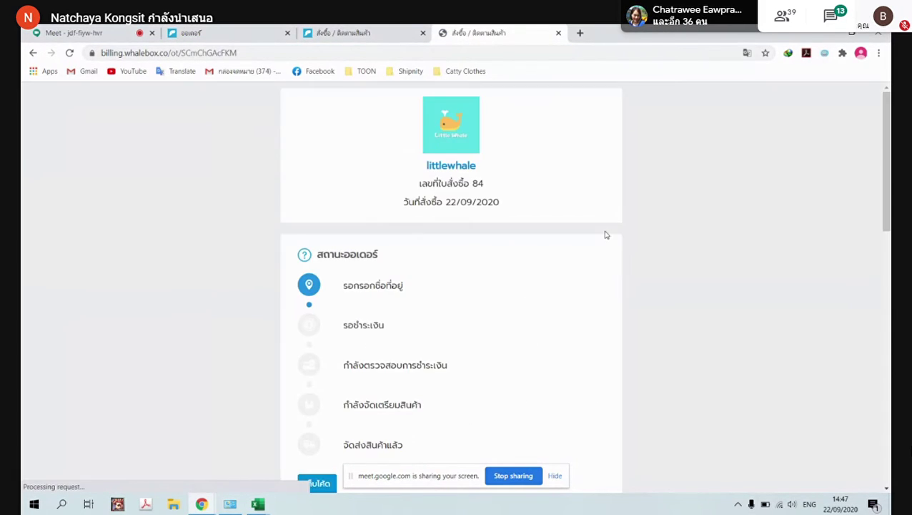
pyautogui.scroll(-8, 604, 236)
# Enter test recipient name 'wa', address 'wass' and the suggested postcode, then save the address
pyautogui.scroll(-2, 529, 255)
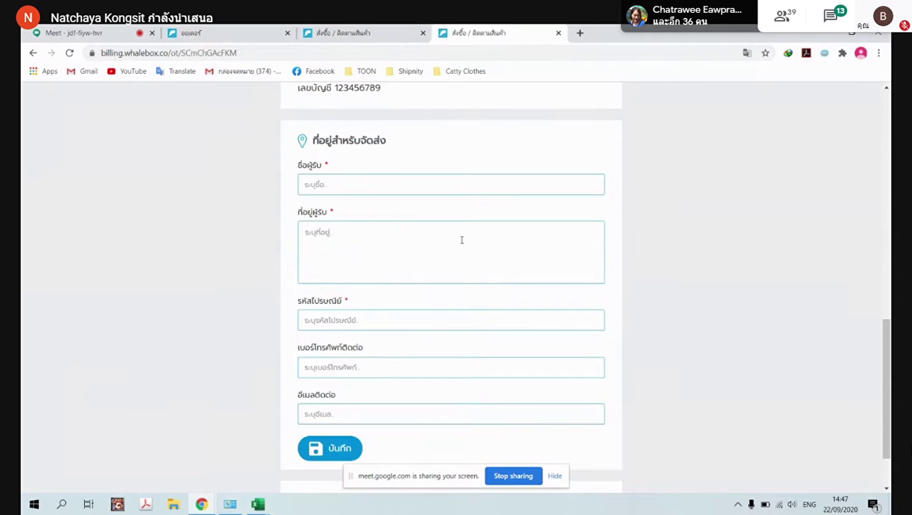
pyautogui.click(324, 173)
pyautogui.write('waww')
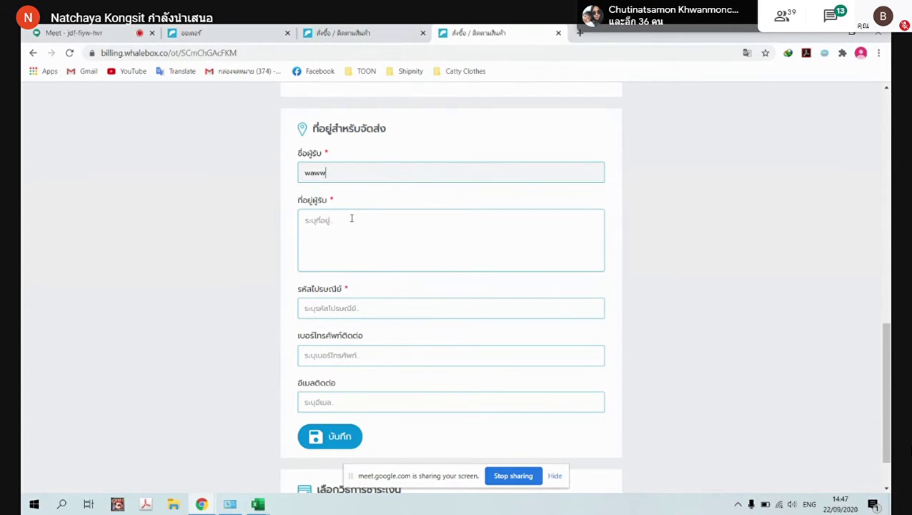
pyautogui.click(351, 218)
pyautogui.write('wass')
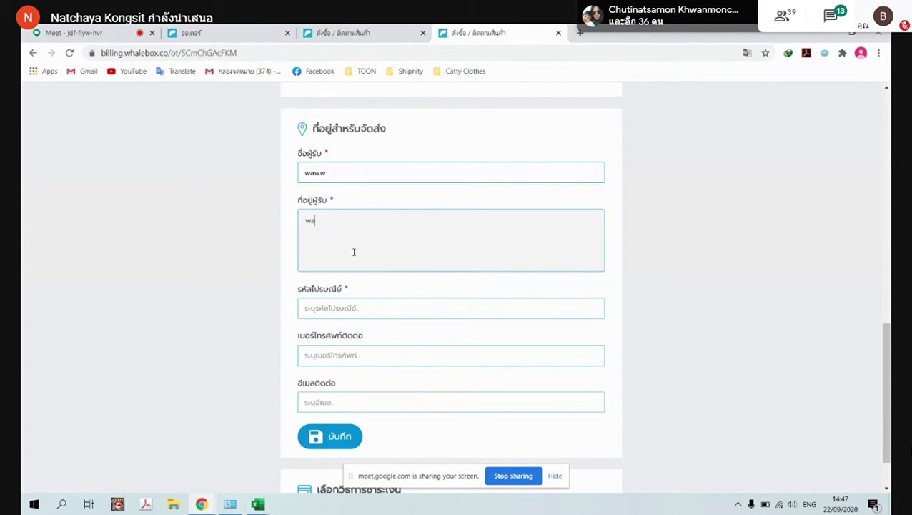
pyautogui.click(359, 304)
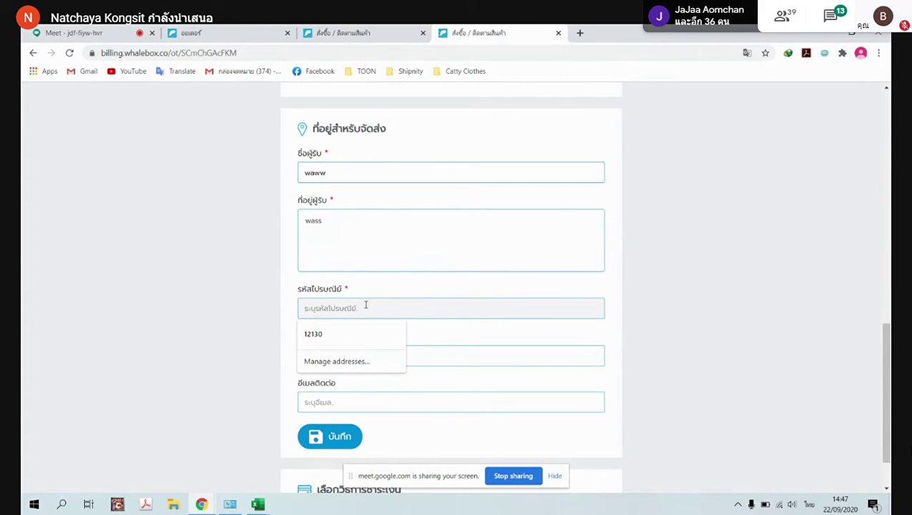
pyautogui.click(343, 335)
pyautogui.scroll(-1, 352, 387)
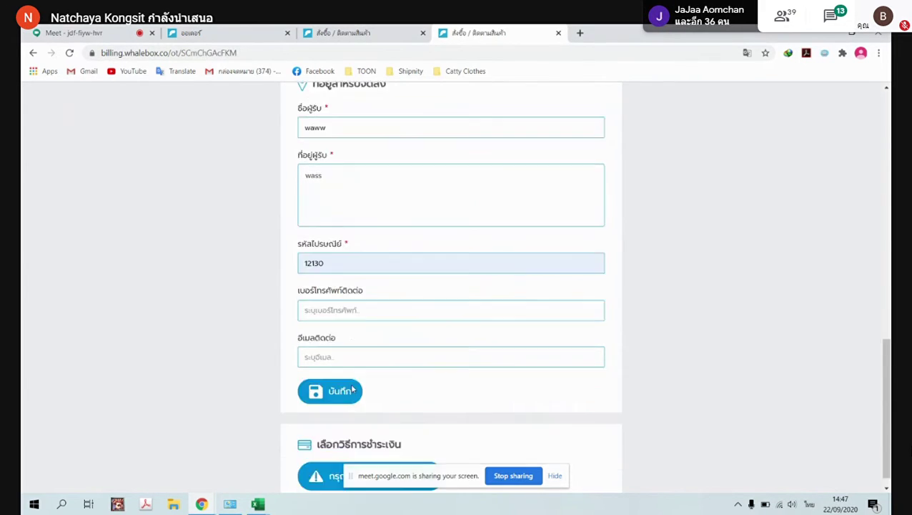
pyautogui.click(353, 379)
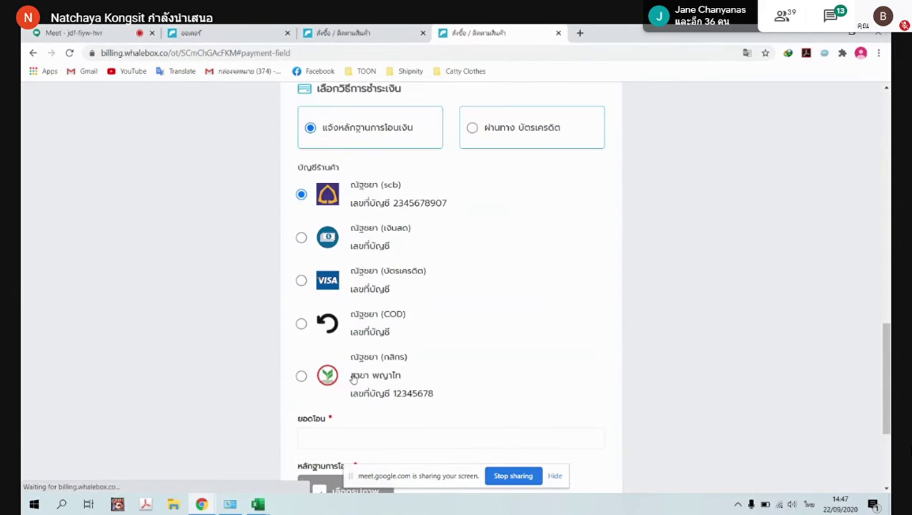
# Choose ผ่านทาง บัตรเครดิต and proceed to the 2C2P credit-card checkout
pyautogui.scroll(8, 493, 311)
pyautogui.scroll(-2, 497, 313)
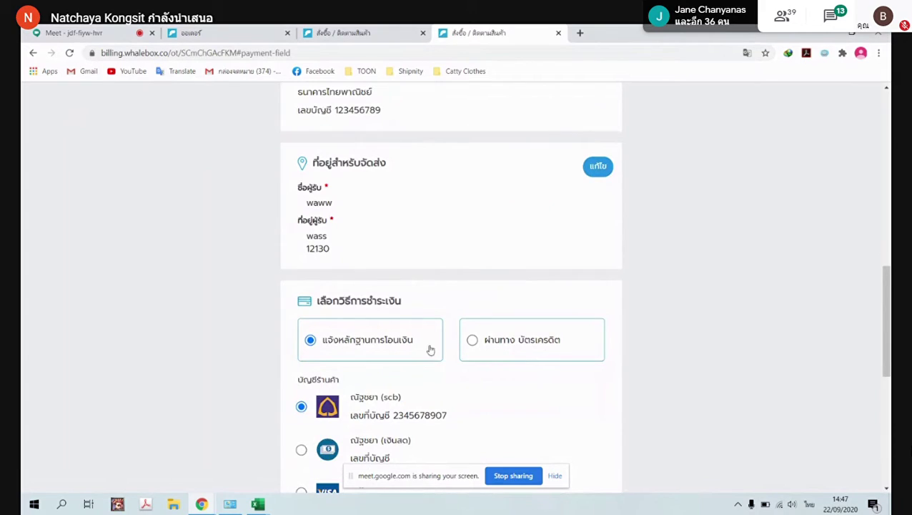
pyautogui.click(472, 344)
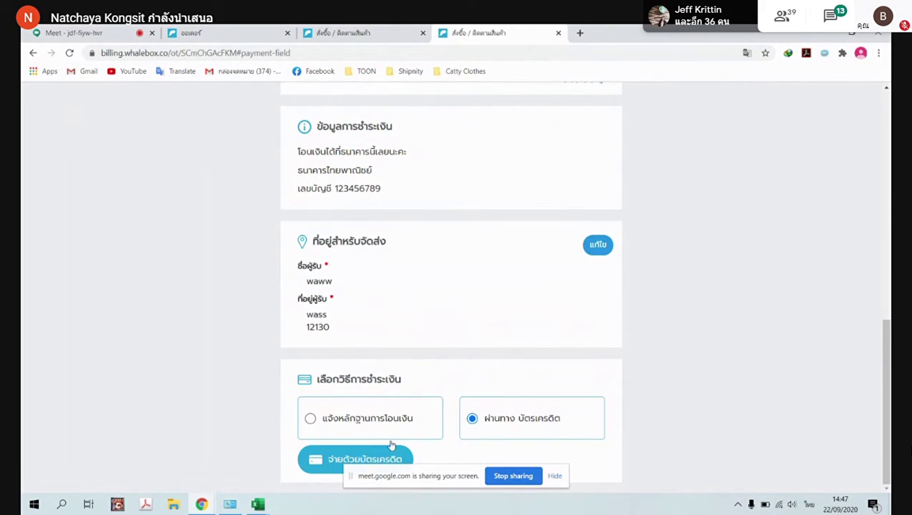
pyautogui.click(322, 461)
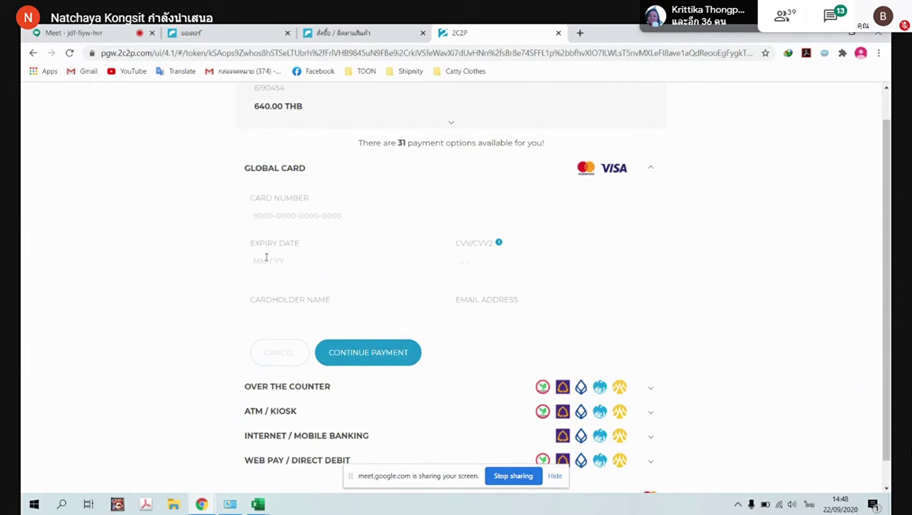
# Check the 640.00 THB charge on the 2C2P page, then close that tab
pyautogui.scroll(-1, 452, 291)
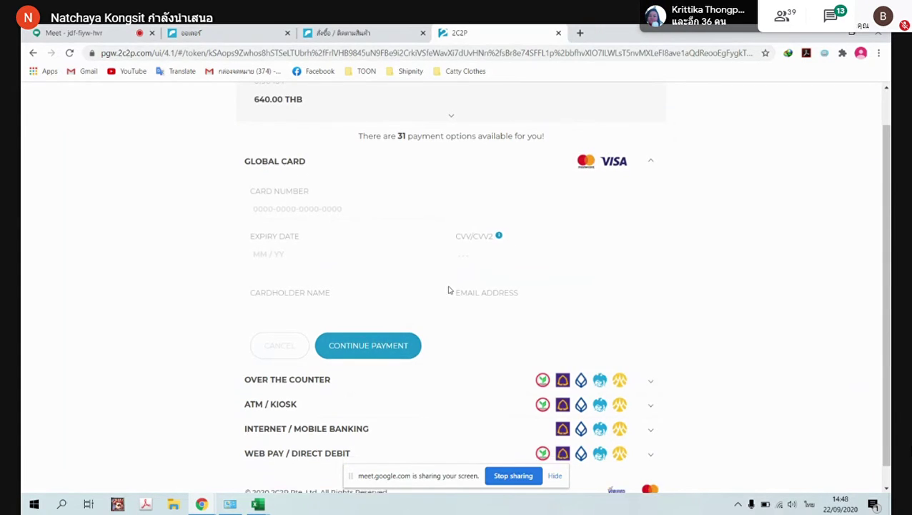
pyautogui.scroll(1, 433, 328)
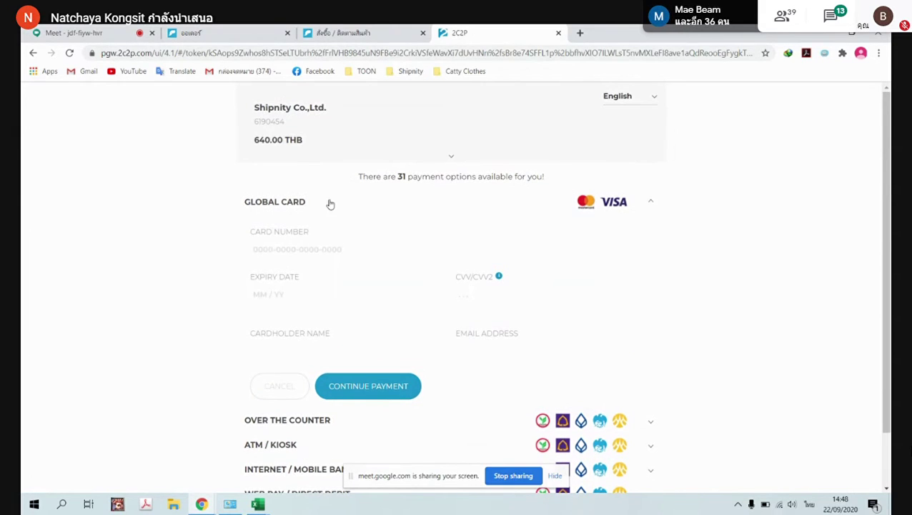
pyautogui.moveTo(250, 141); pyautogui.dragTo(340, 144)
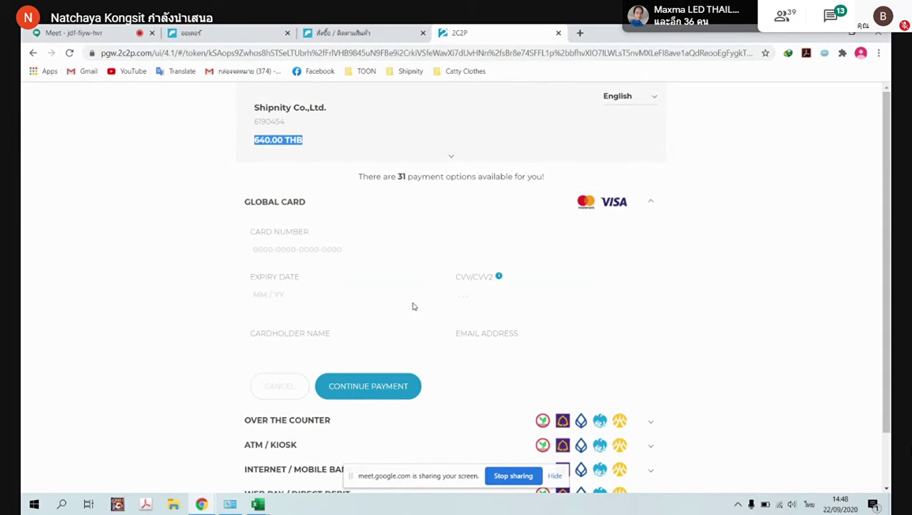
pyautogui.click(558, 33)
# Close the customer's order-tracking tab and dismiss the order summary dialog
pyautogui.click(230, 29)
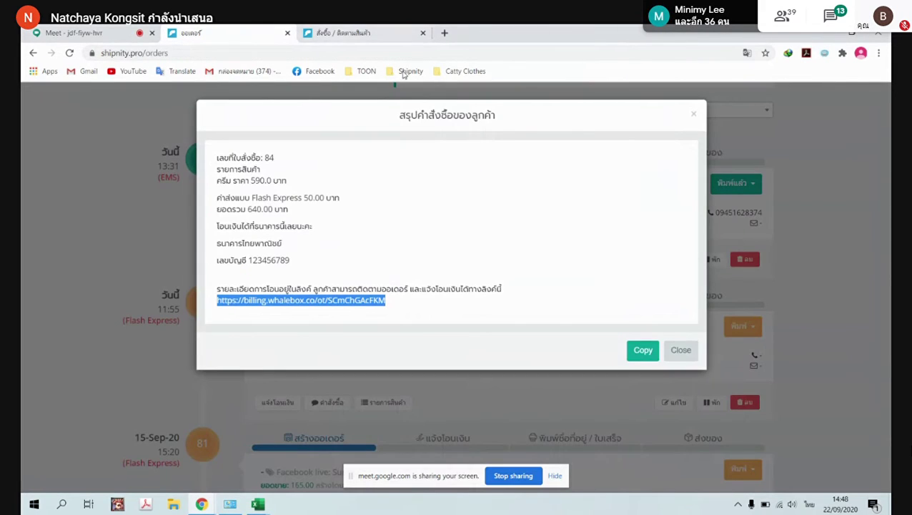
pyautogui.click(348, 39)
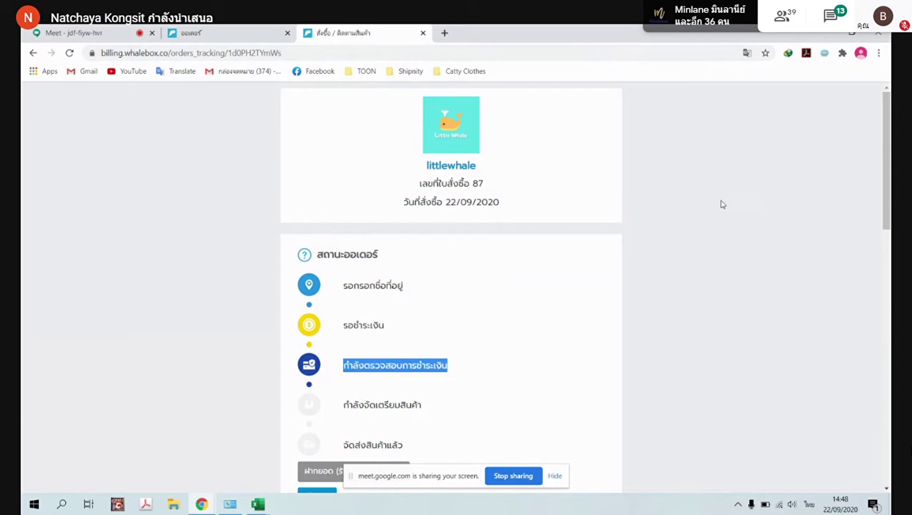
pyautogui.click(423, 33)
pyautogui.click(693, 114)
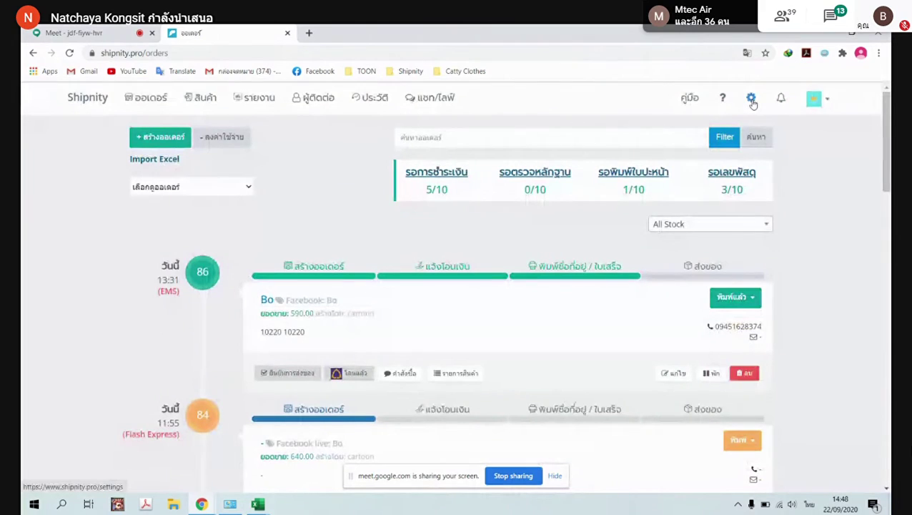
# Open ข้อความอัตโนมัติ from the shop settings, review the messages, and save them unchanged
pyautogui.click(752, 100)
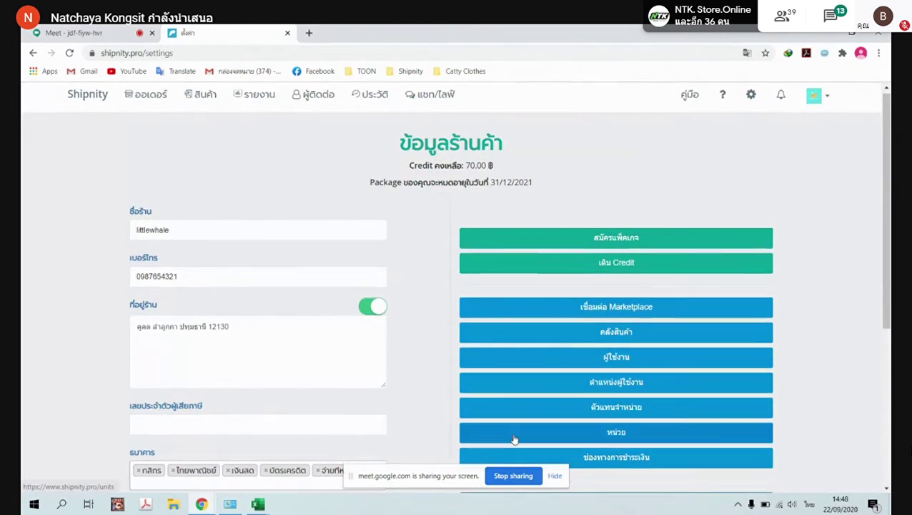
pyautogui.scroll(-2, 512, 400)
pyautogui.scroll(-2, 615, 343)
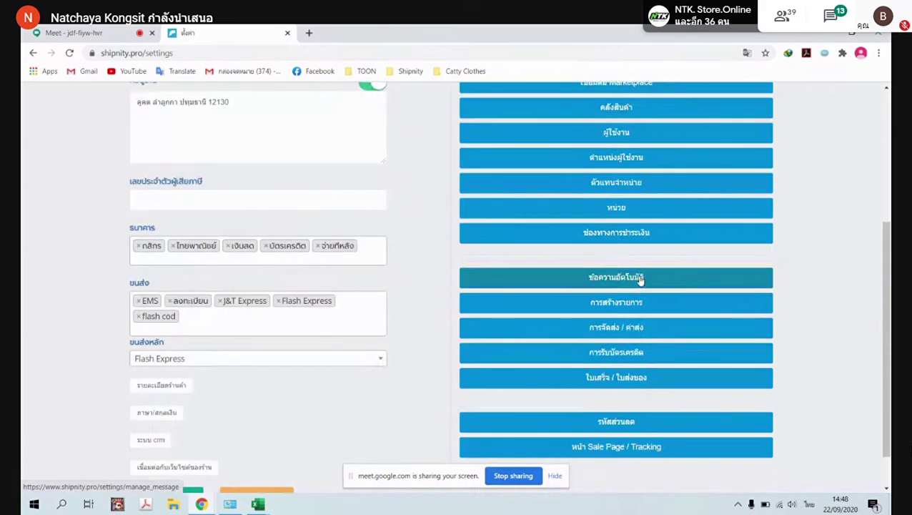
pyautogui.click(641, 280)
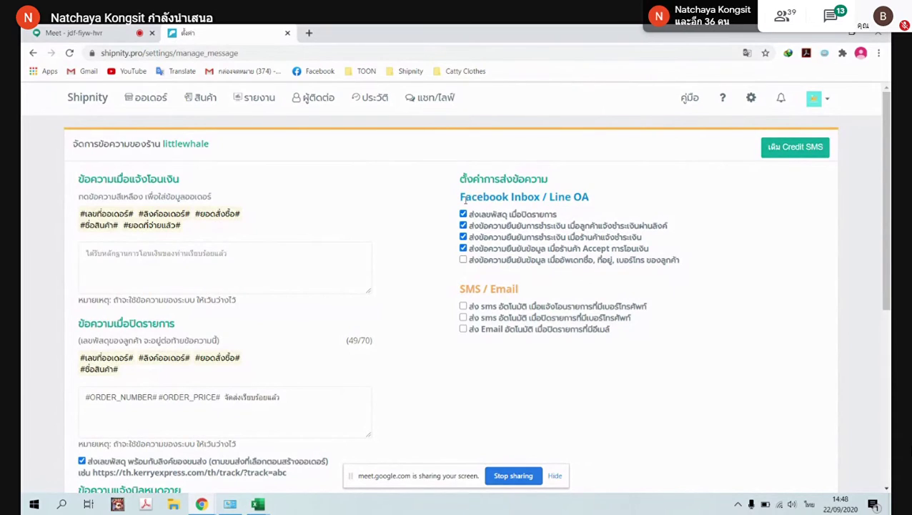
pyautogui.moveTo(461, 197); pyautogui.dragTo(587, 196)
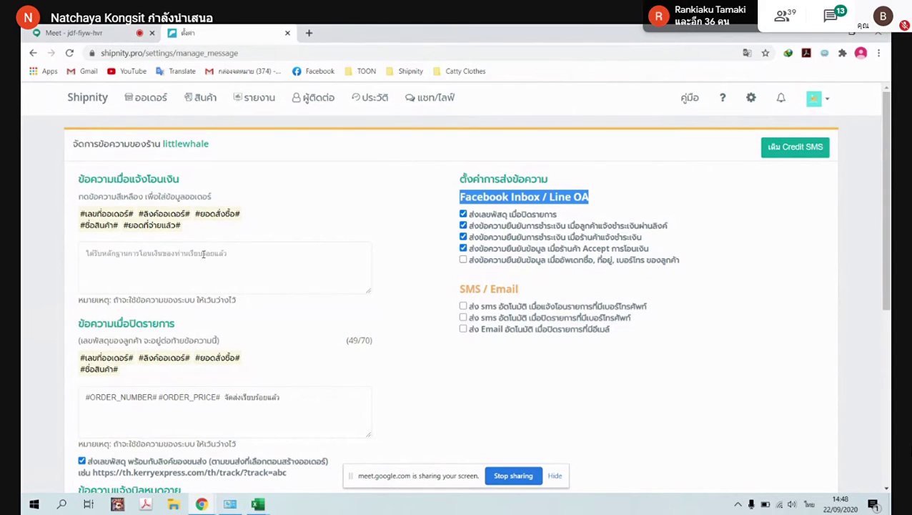
pyautogui.click(203, 256)
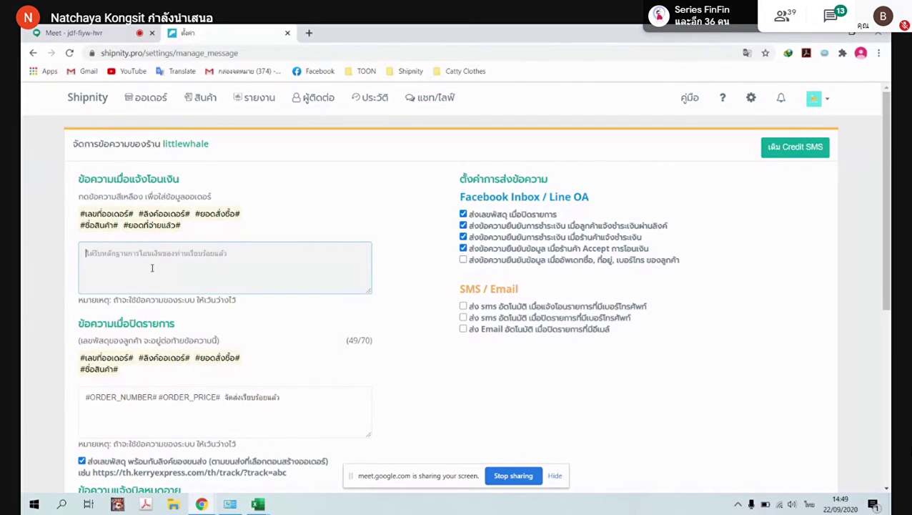
pyautogui.scroll(-1, 239, 263)
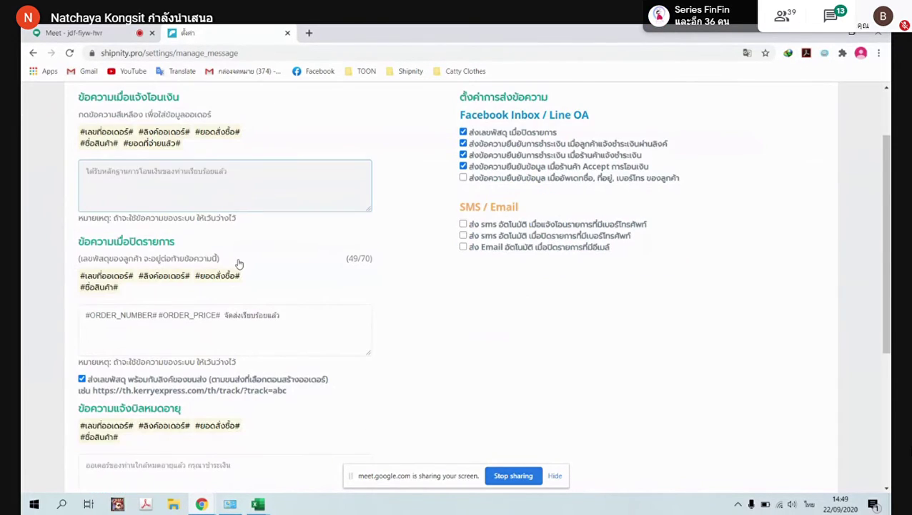
pyautogui.scroll(-2, 238, 263)
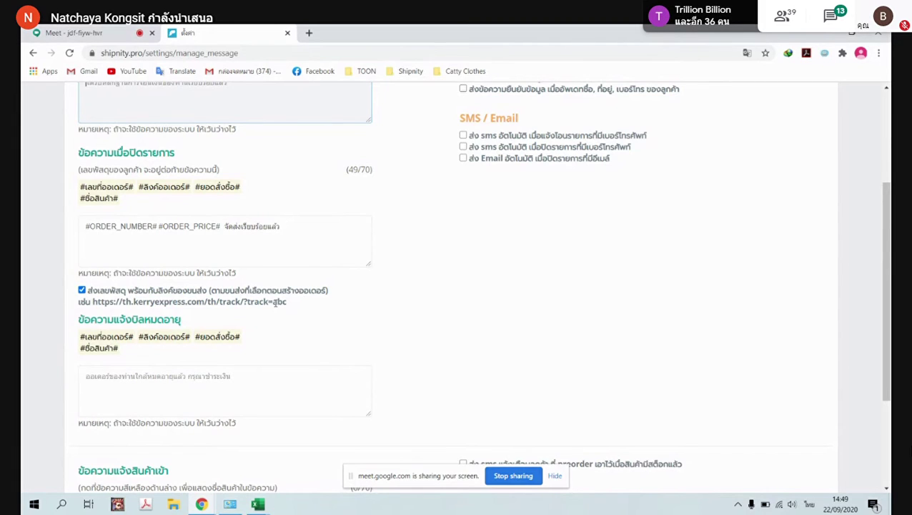
pyautogui.scroll(-3, 378, 326)
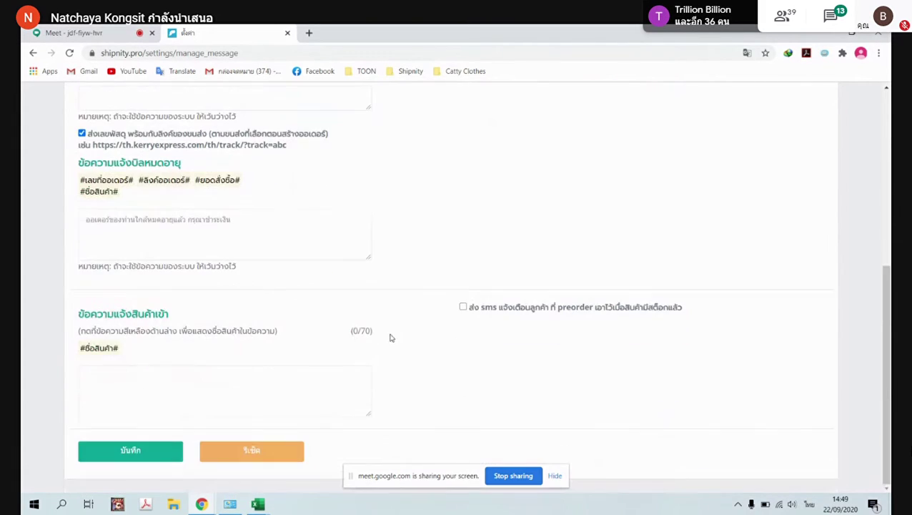
pyautogui.click(112, 457)
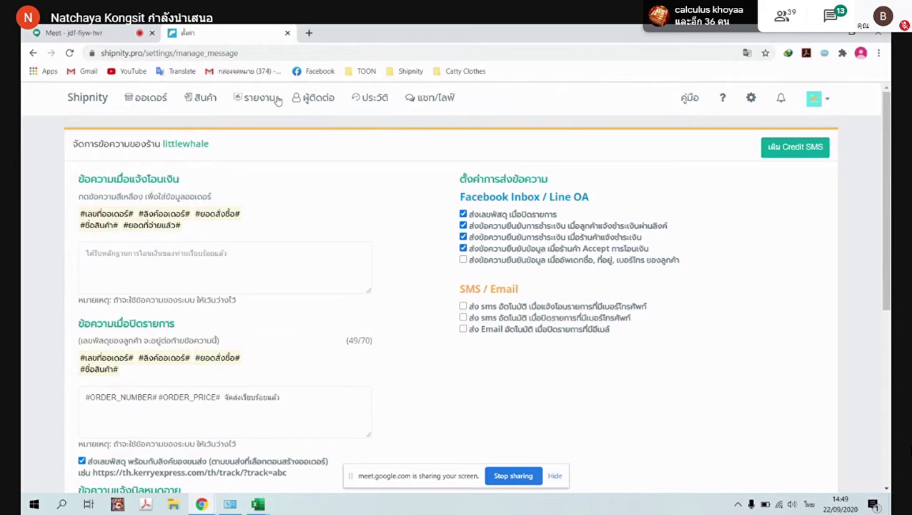
# Open the การสร้างรายการ order page settings from the shop settings
pyautogui.click(751, 97)
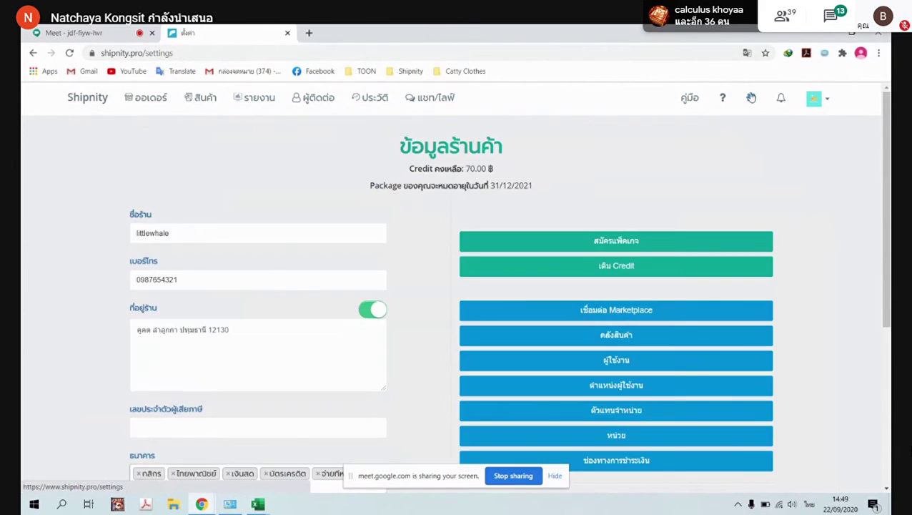
pyautogui.scroll(-1, 616, 345)
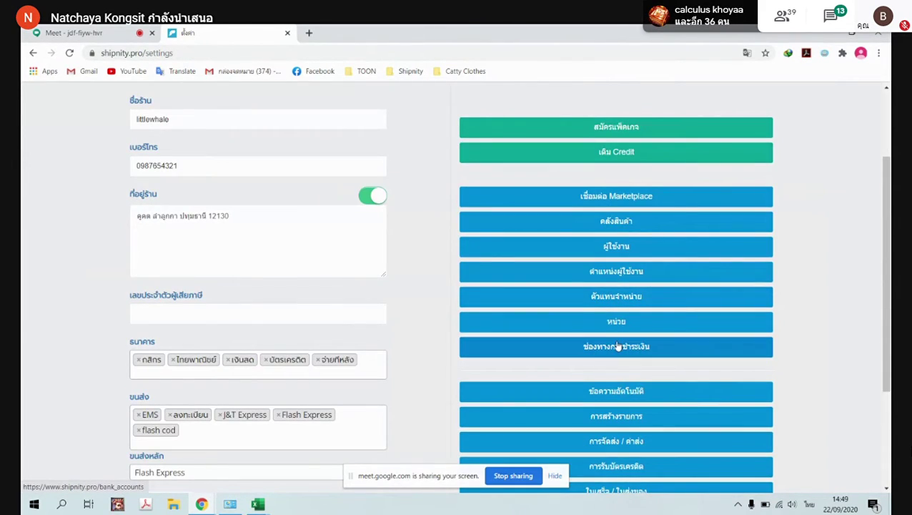
pyautogui.scroll(-2, 618, 346)
pyautogui.click(626, 256)
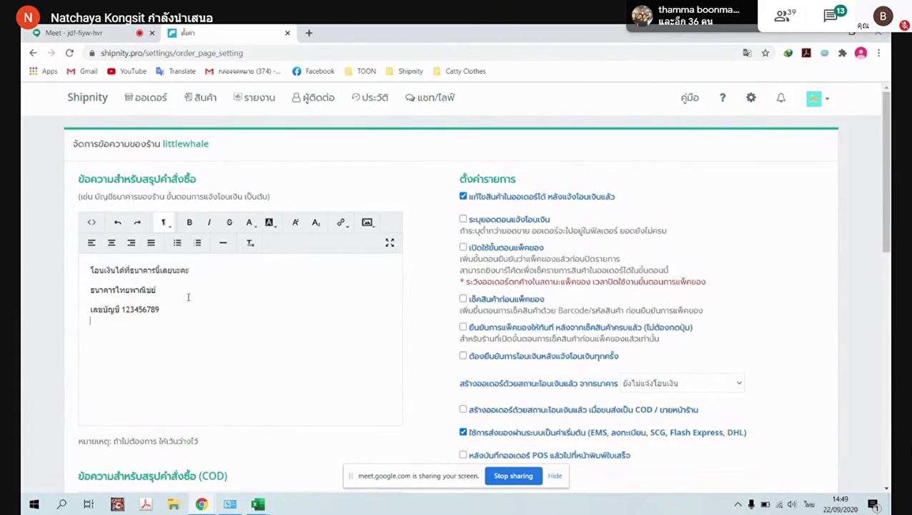
# Add the line กรอกและโอน under the account number in the summary message and save
pyautogui.press('BackSpace')
pyautogui.write('กร')
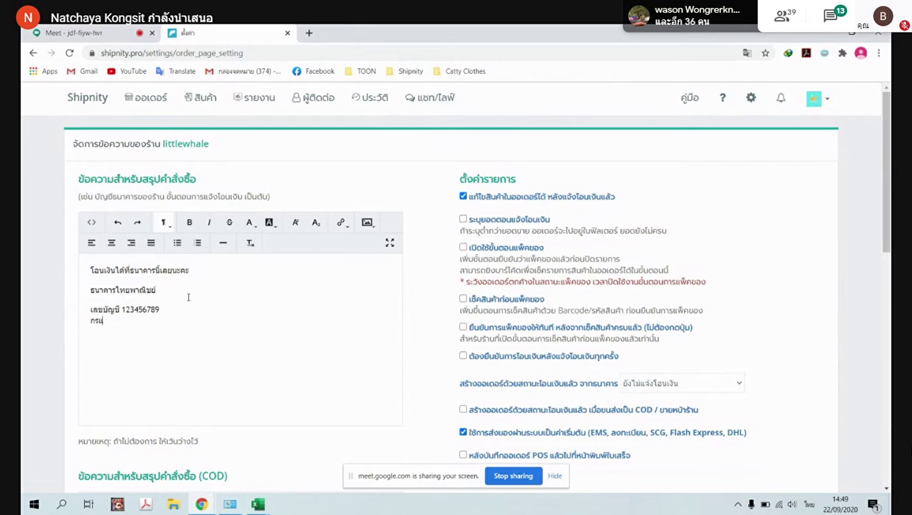
pyautogui.write('อกและ')
pyautogui.write('ใส')
pyautogui.scroll(-5, 175, 313)
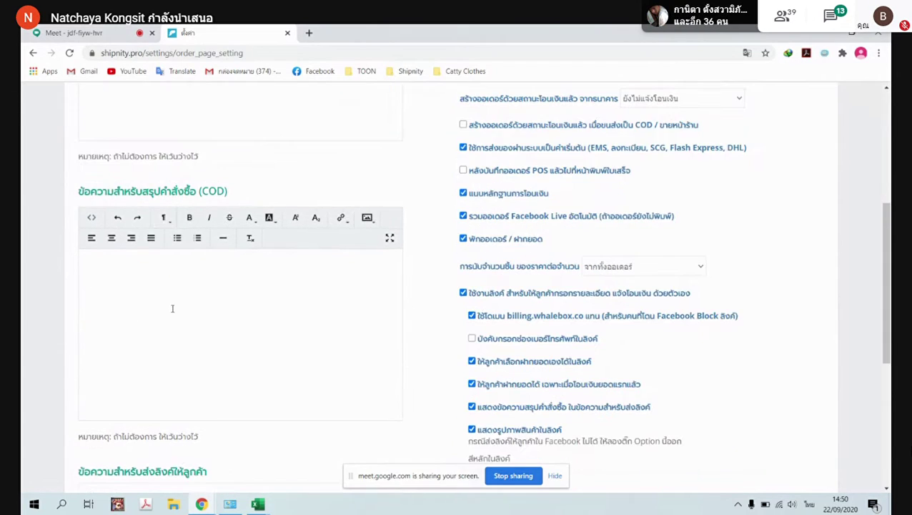
pyautogui.scroll(-2, 183, 312)
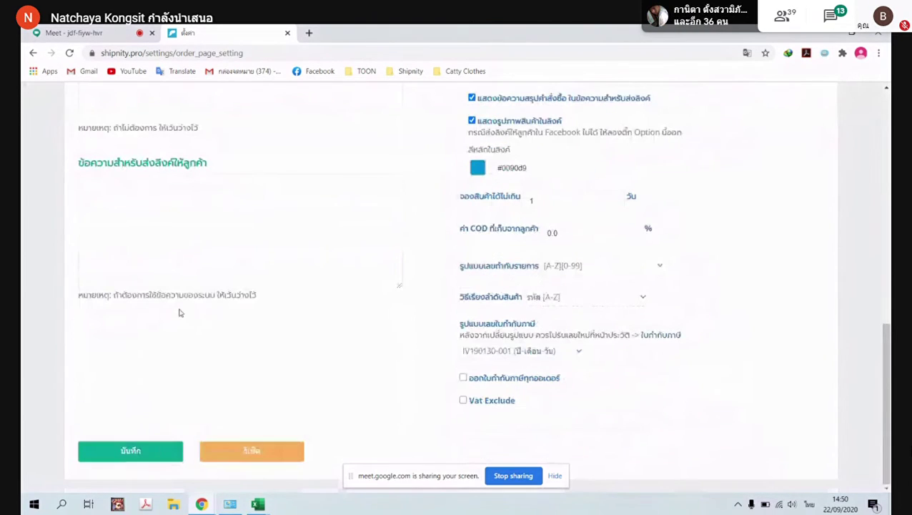
pyautogui.click(164, 449)
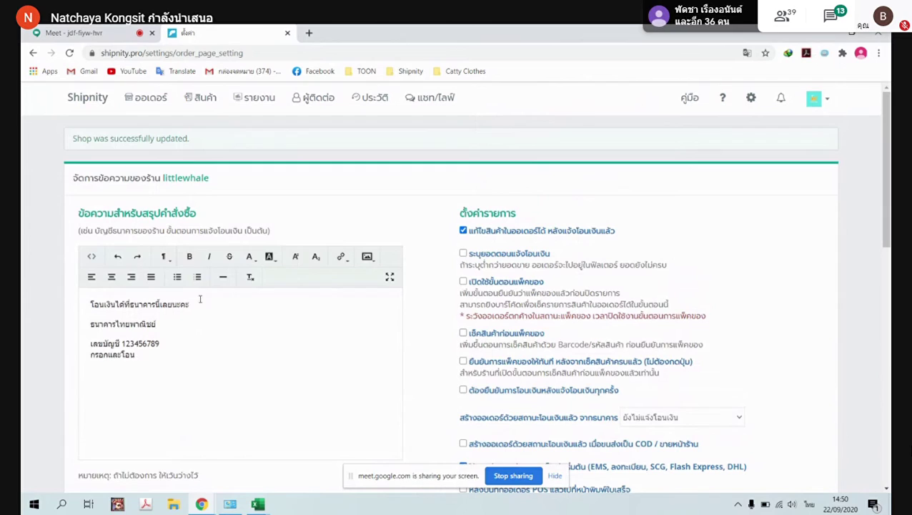
pyautogui.click(309, 33)
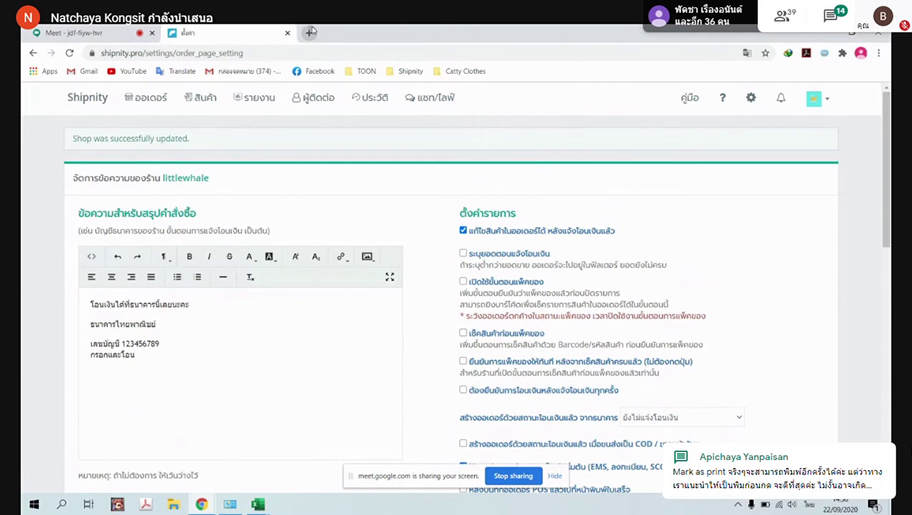
pyautogui.click(187, 32)
# Open the orders list in another tab and copy order 86's billing link from its summary
pyautogui.click(318, 33)
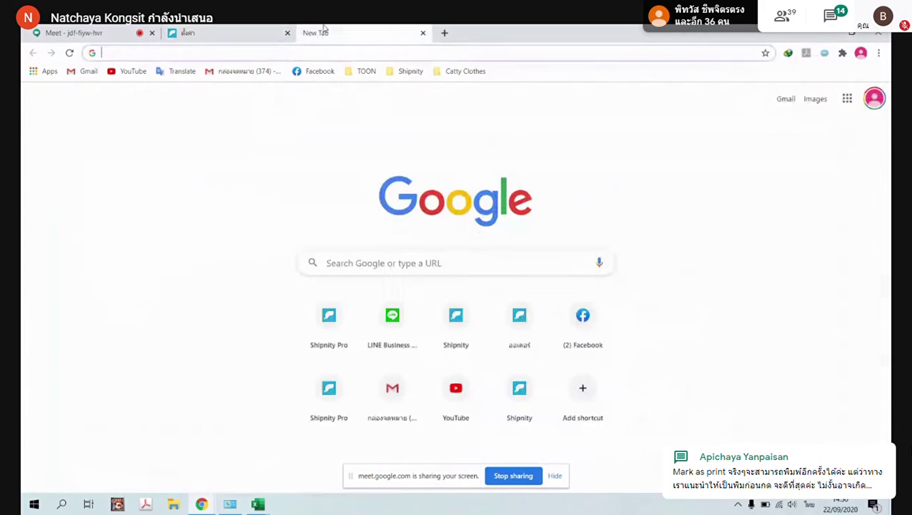
pyautogui.click(234, 31)
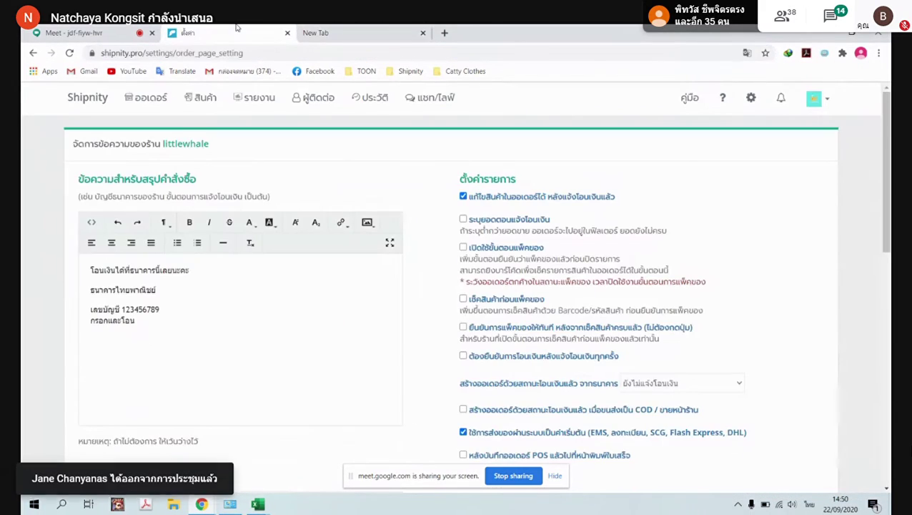
pyautogui.middleClick(156, 108)
pyautogui.click(322, 33)
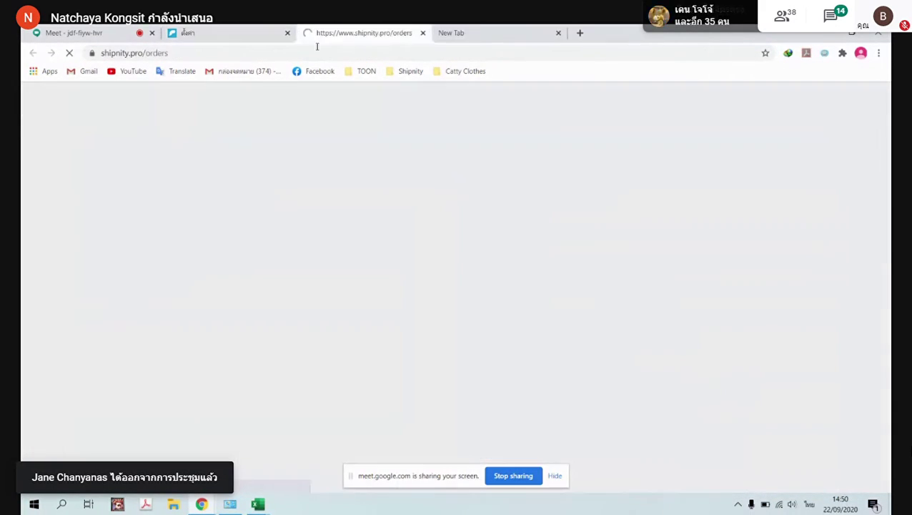
pyautogui.scroll(-2, 351, 356)
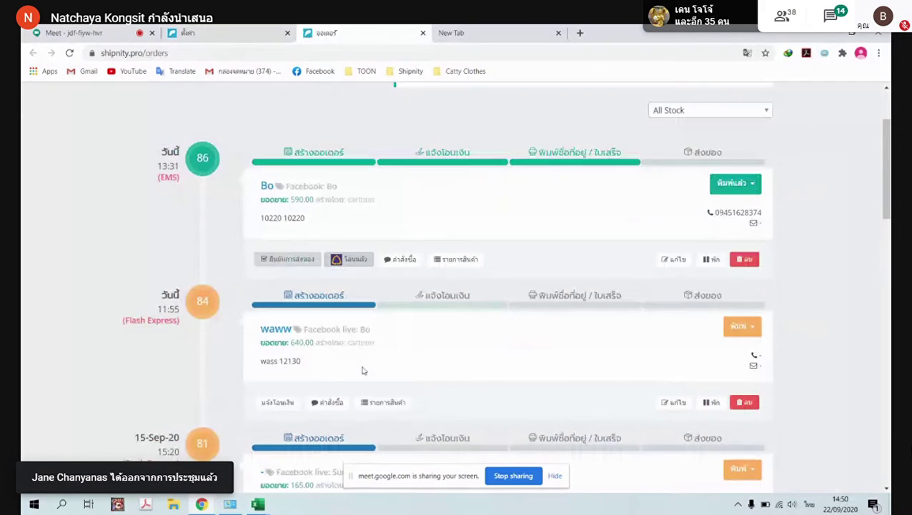
pyautogui.click(394, 263)
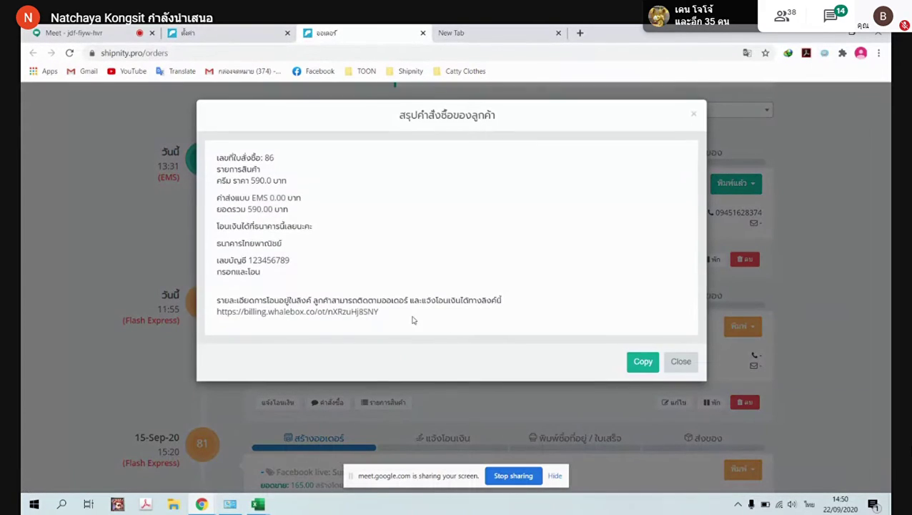
pyautogui.moveTo(413, 319); pyautogui.dragTo(216, 314)
pyautogui.hotkey('ctrl', 'c')
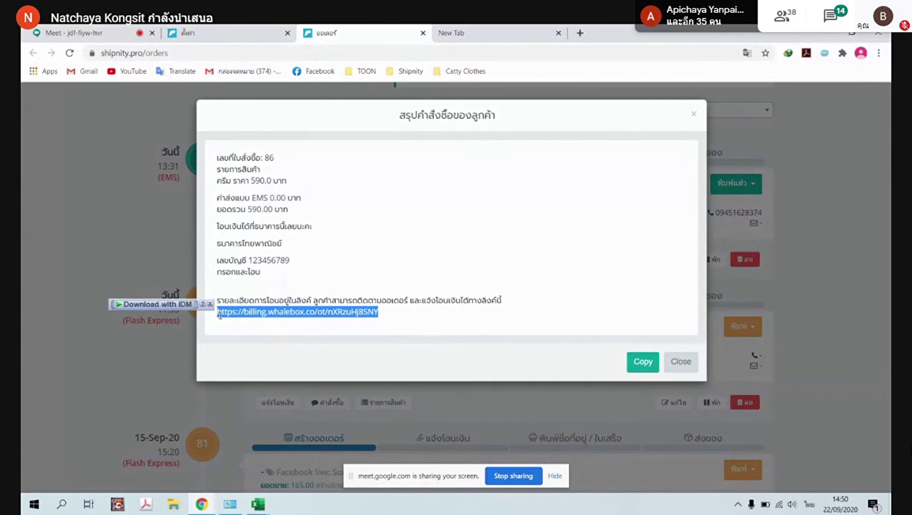
# Load order 86's billing page in the blank tab and find the new กรอกและโอน line
pyautogui.click(475, 30)
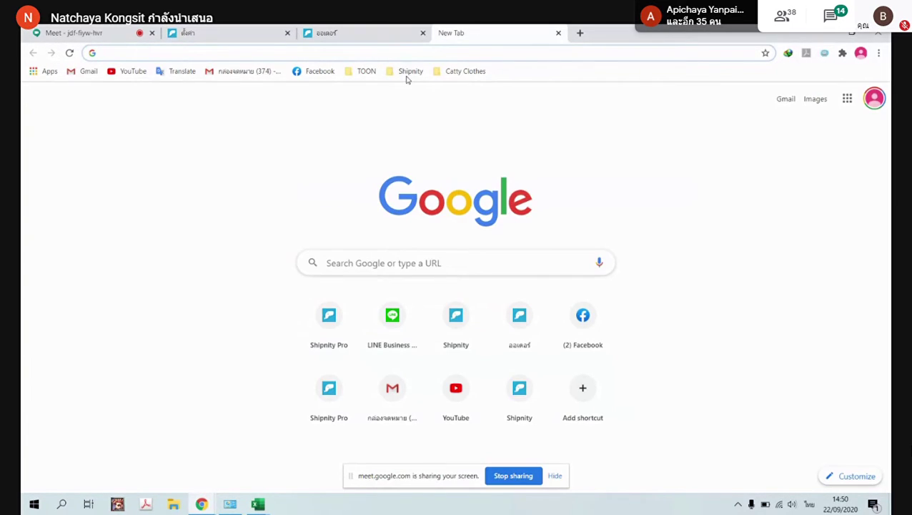
pyautogui.click(448, 52)
pyautogui.hotkey('ctrl', 'v')
pyautogui.press('Return')
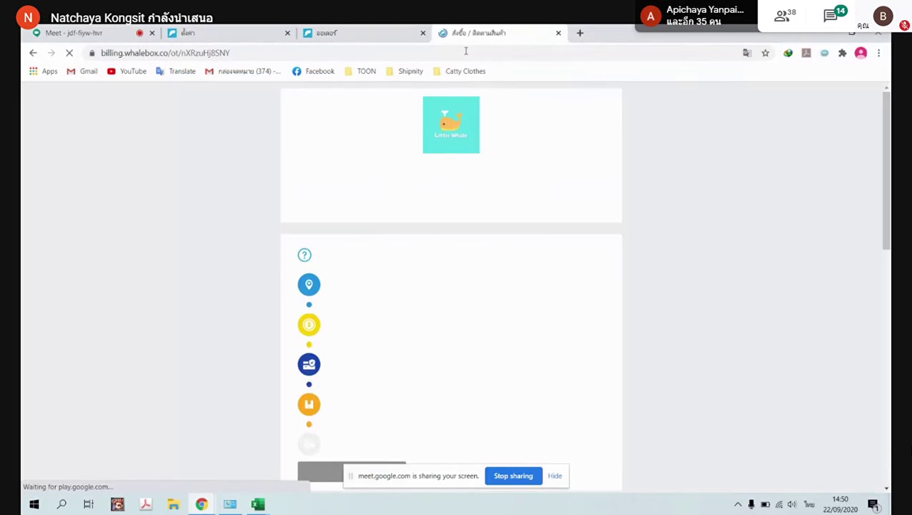
pyautogui.scroll(-3, 465, 256)
pyautogui.scroll(-3, 465, 256)
pyautogui.moveTo(298, 303); pyautogui.dragTo(350, 311)
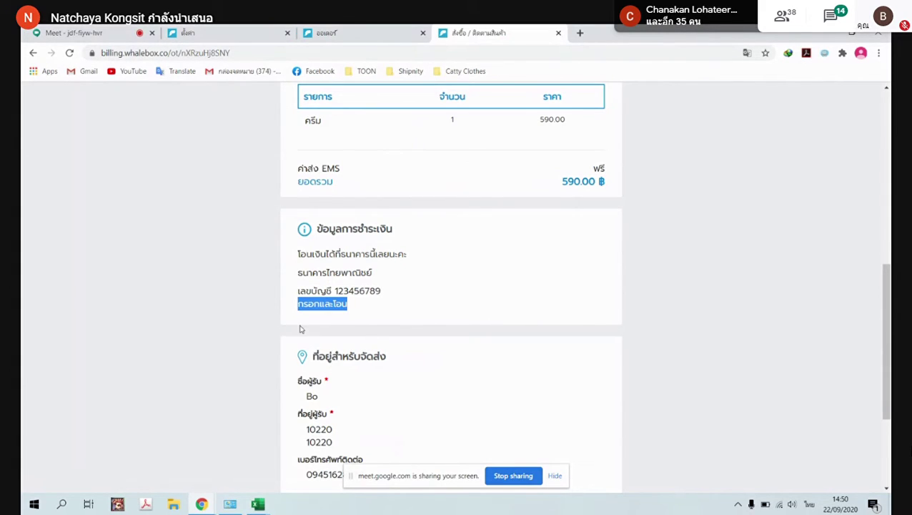
# Compare the order summary text against the billing page, then return to the order-page settings
pyautogui.click(320, 32)
pyautogui.click(339, 183)
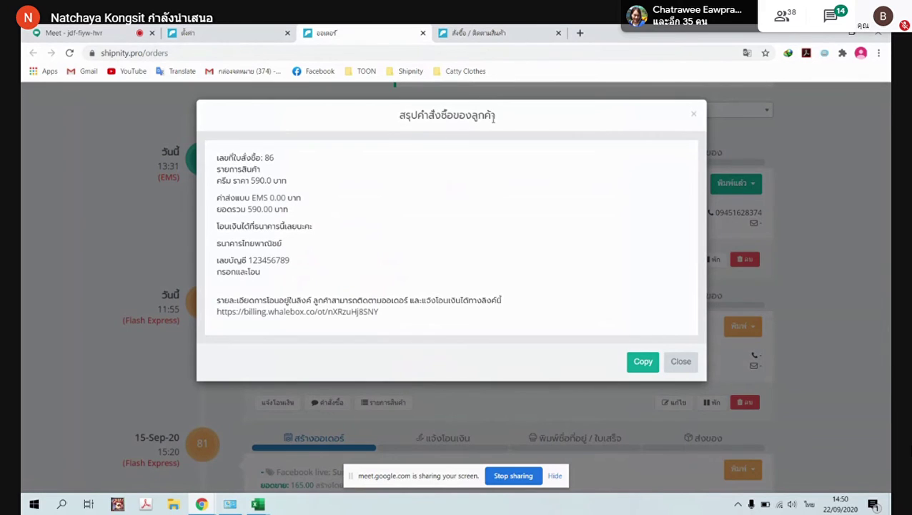
pyautogui.moveTo(216, 153); pyautogui.dragTo(406, 319)
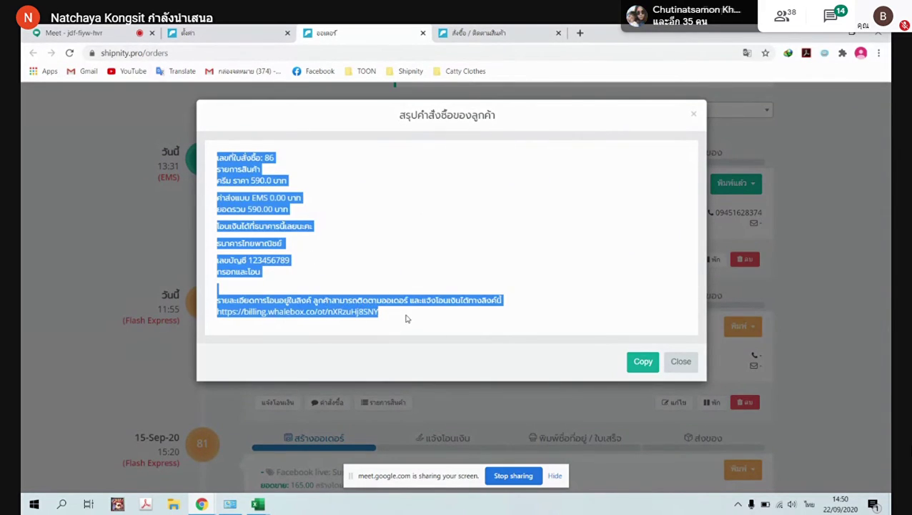
pyautogui.click(454, 31)
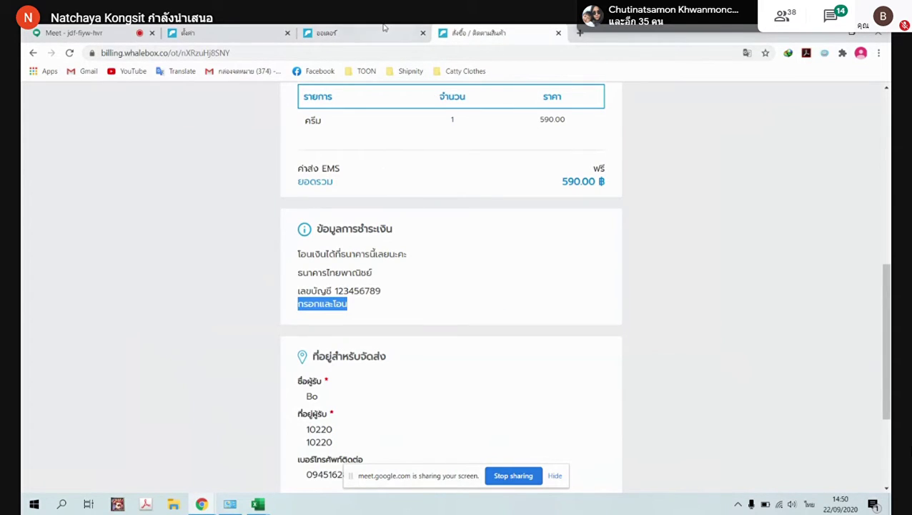
pyautogui.click(350, 28)
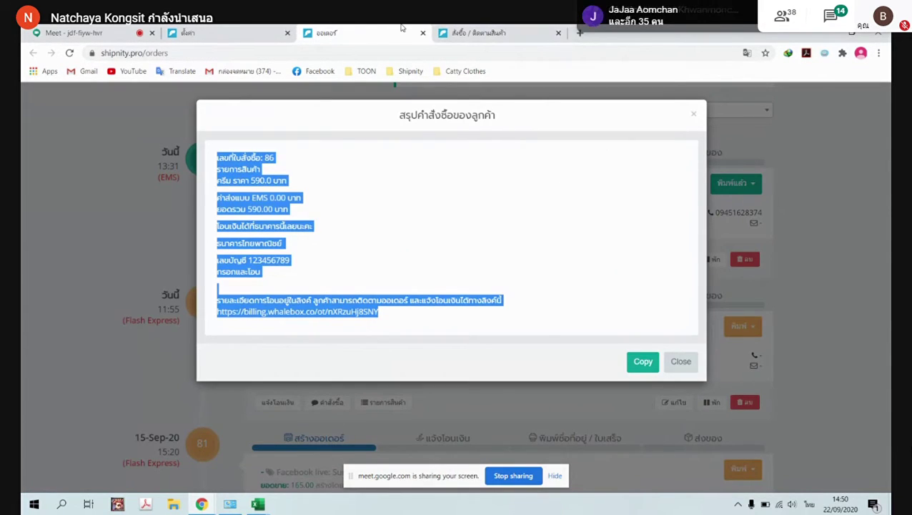
pyautogui.click(390, 191)
pyautogui.click(481, 33)
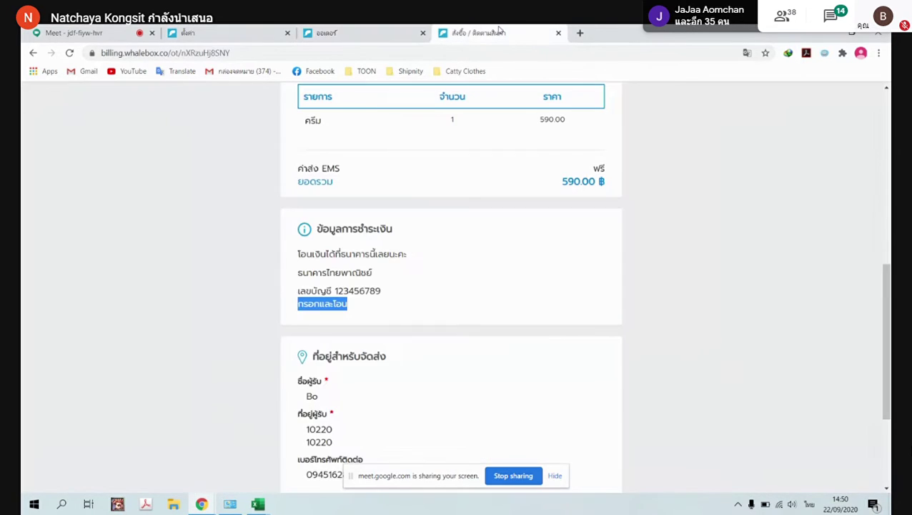
pyautogui.scroll(-3, 411, 243)
pyautogui.click(361, 32)
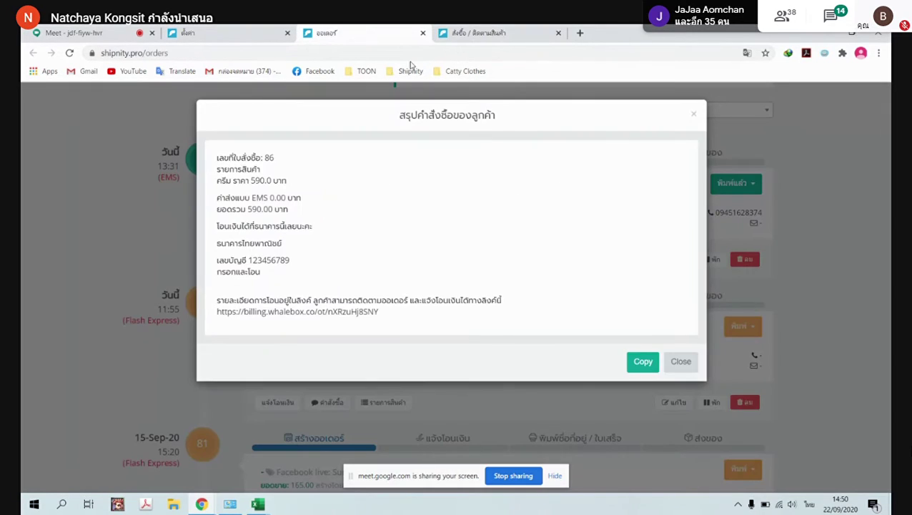
pyautogui.moveTo(266, 272); pyautogui.dragTo(207, 273)
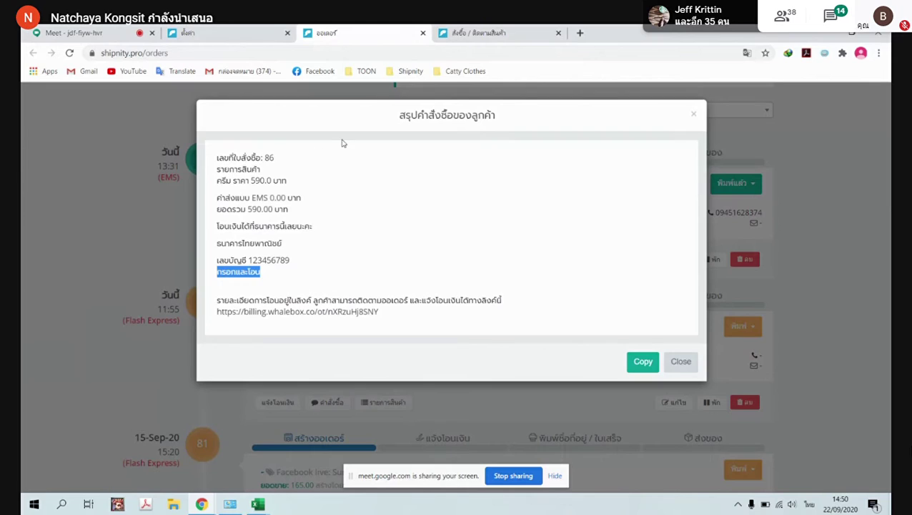
pyautogui.click(240, 32)
pyautogui.scroll(-10, 303, 301)
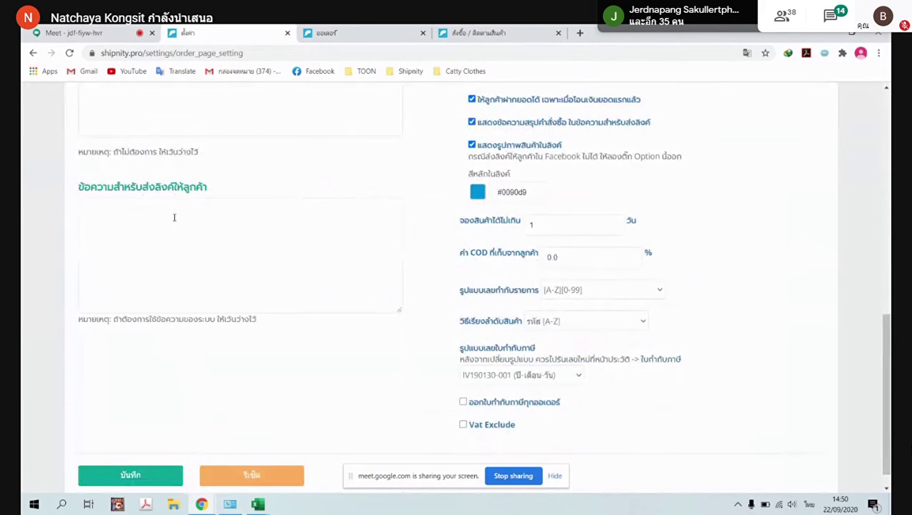
# Save the order-page settings as they currently stand
pyautogui.scroll(-1, 286, 386)
pyautogui.click(131, 452)
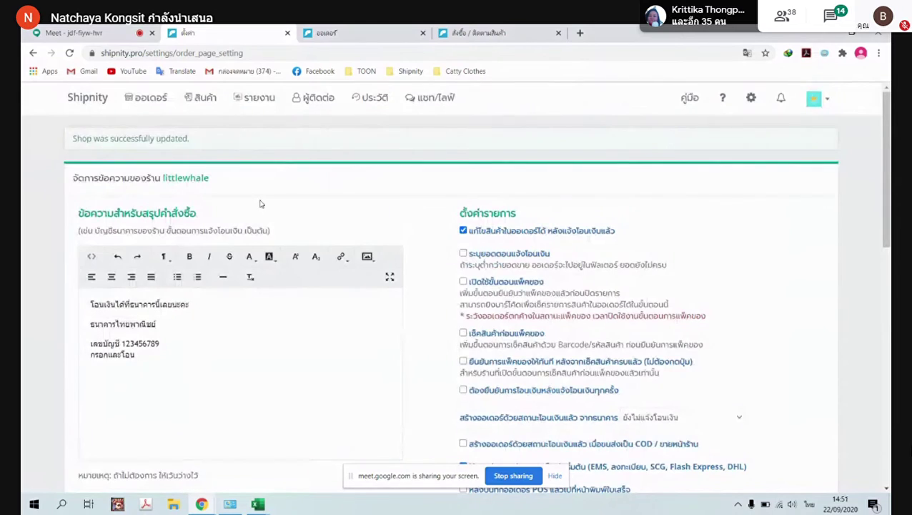
pyautogui.scroll(-8, 311, 258)
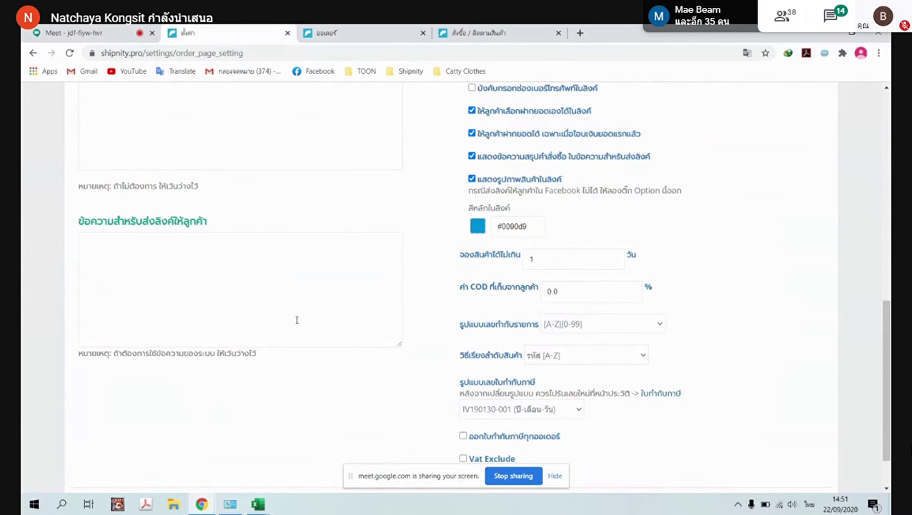
pyautogui.scroll(10, 570, 336)
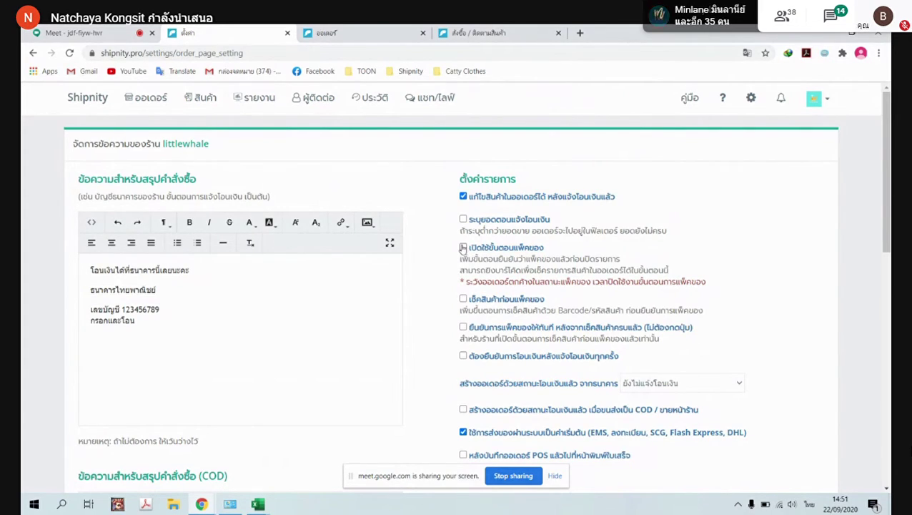
# Enable เปิดใช้ขั้นตอนแพ็คของ, เช็คสินค้าก่อนแพ็คของ and ยืนยันการแพ็คของให้ทันที, then save
pyautogui.click(463, 247)
pyautogui.click(463, 247)
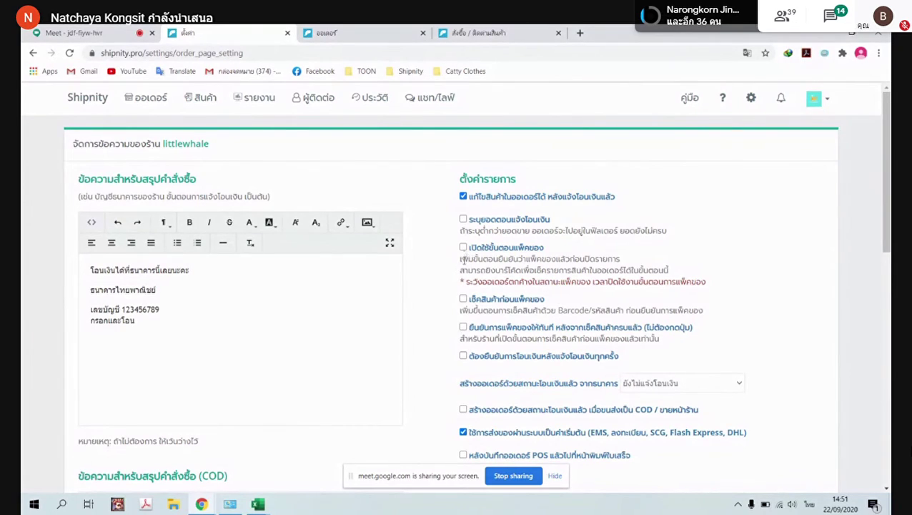
pyautogui.click(463, 246)
pyautogui.click(464, 299)
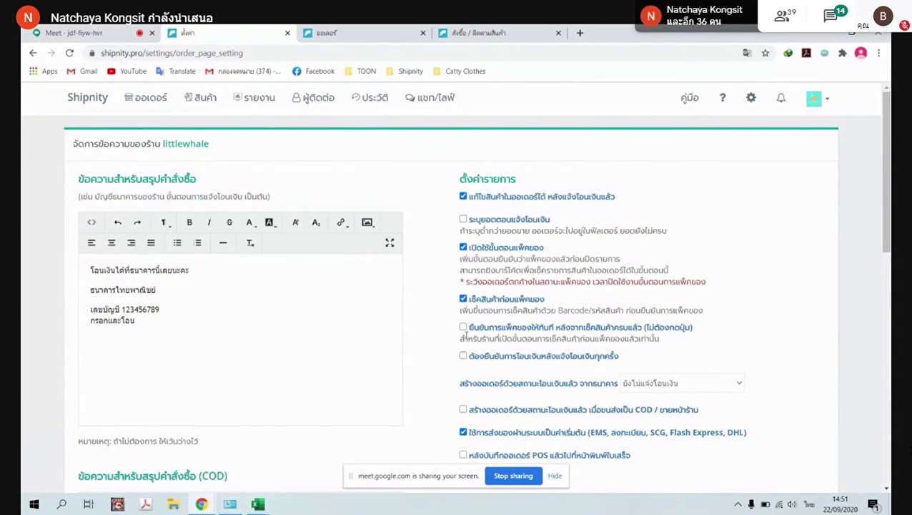
pyautogui.click(464, 326)
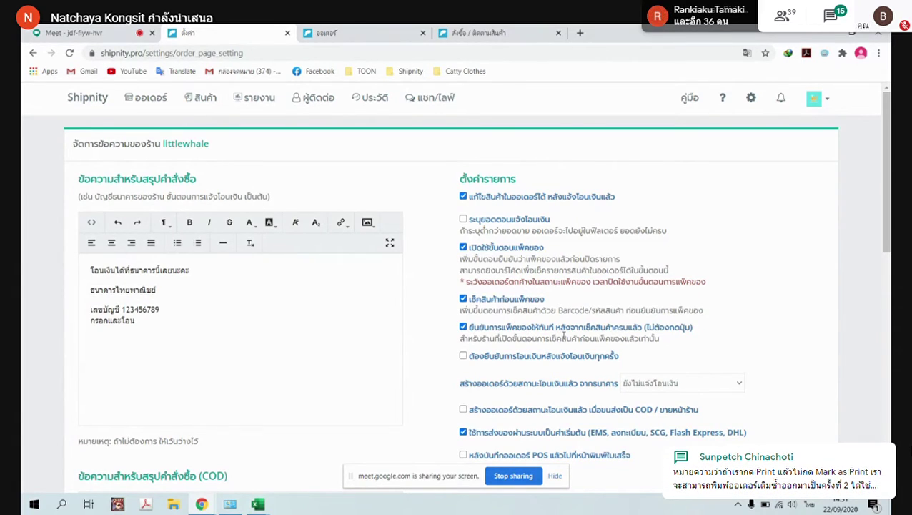
pyautogui.scroll(-10, 564, 334)
pyautogui.click(165, 451)
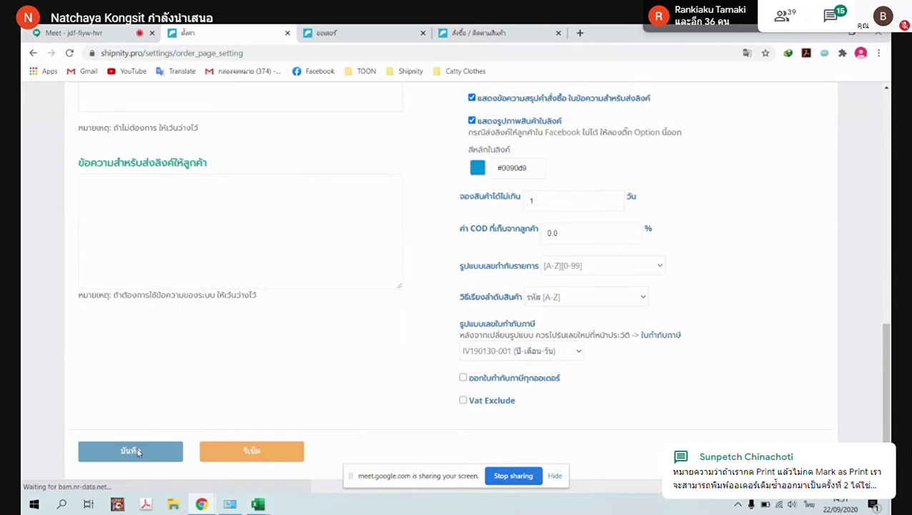
pyautogui.click(140, 100)
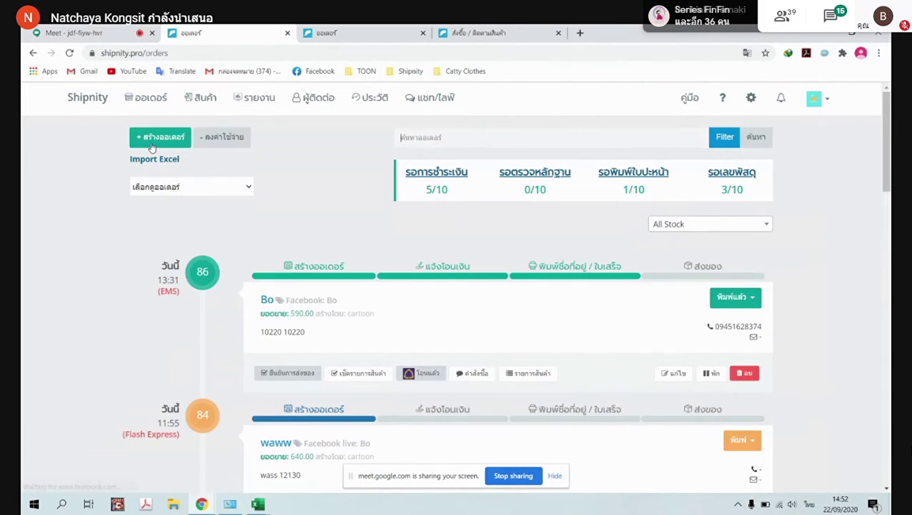
# Open the new order form and briefly check the other orders page
pyautogui.click(152, 140)
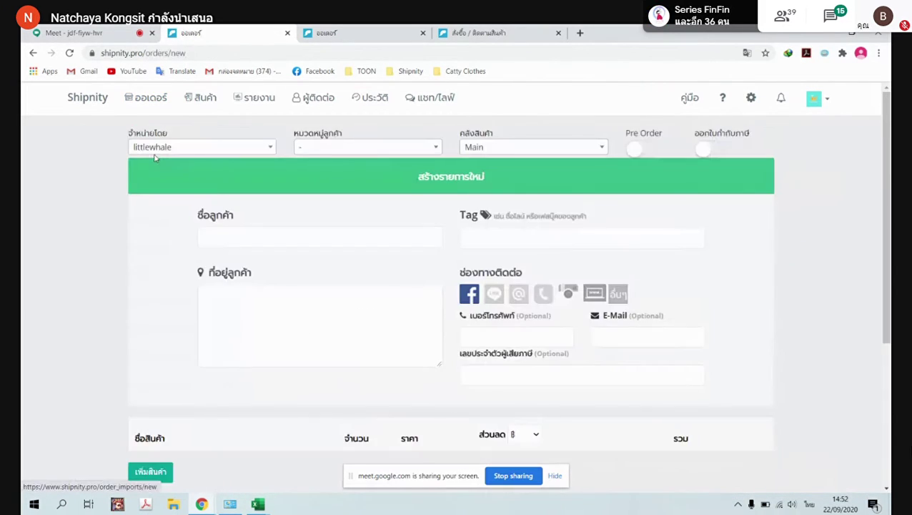
pyautogui.scroll(-2, 301, 243)
pyautogui.scroll(2, 300, 241)
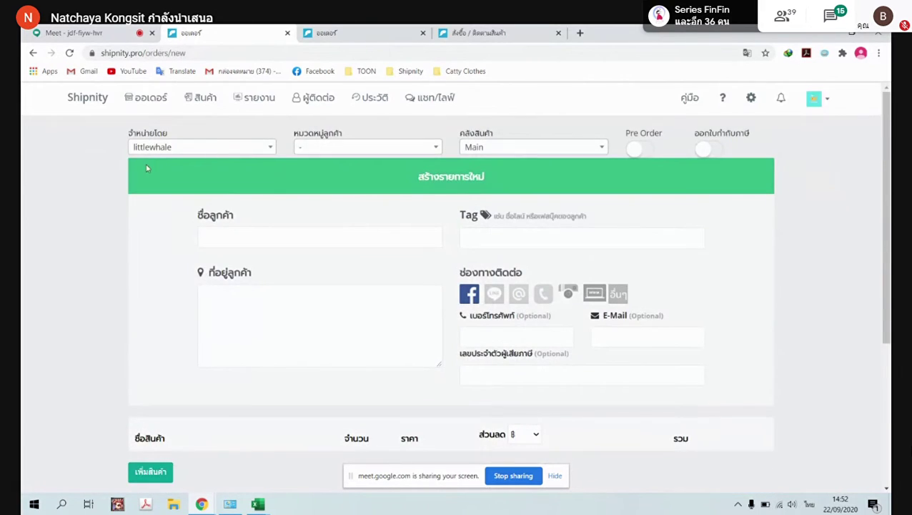
pyautogui.click(330, 33)
pyautogui.click(212, 30)
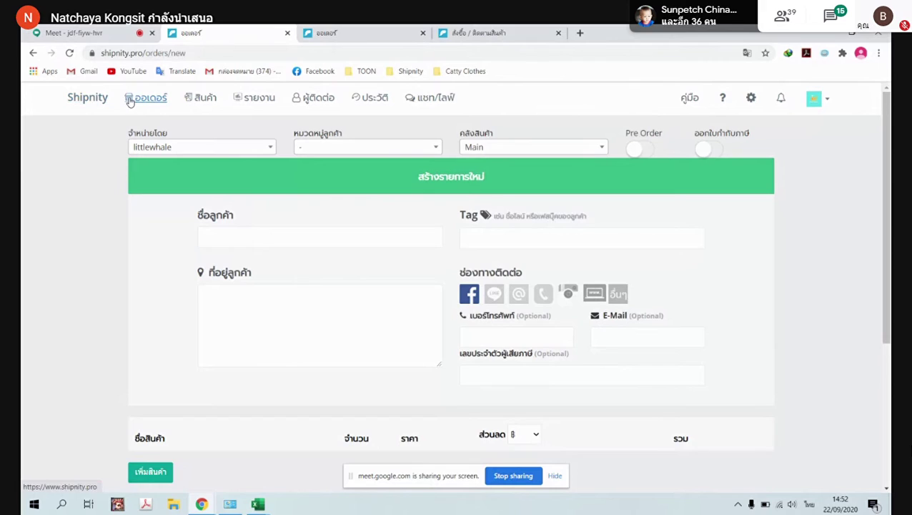
# Look through the quick-create list, then return to the orders list
pyautogui.click(103, 101)
pyautogui.click(103, 100)
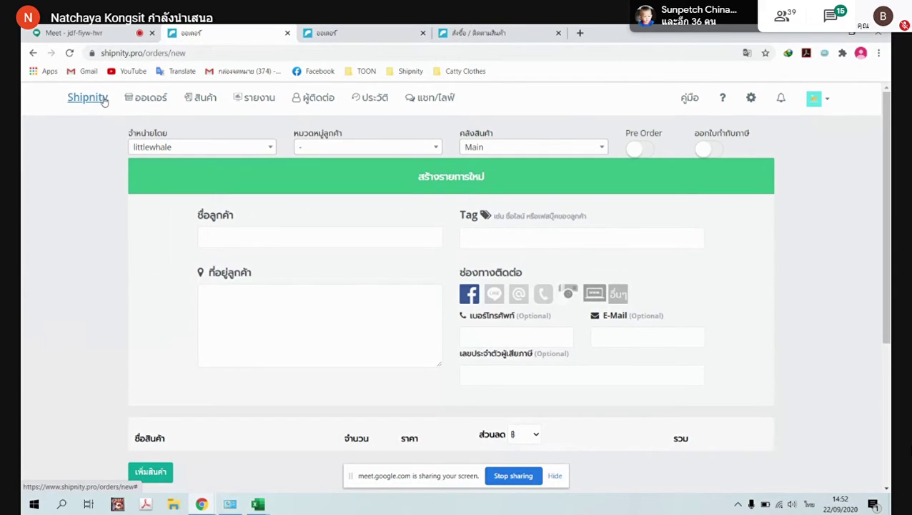
pyautogui.click(103, 101)
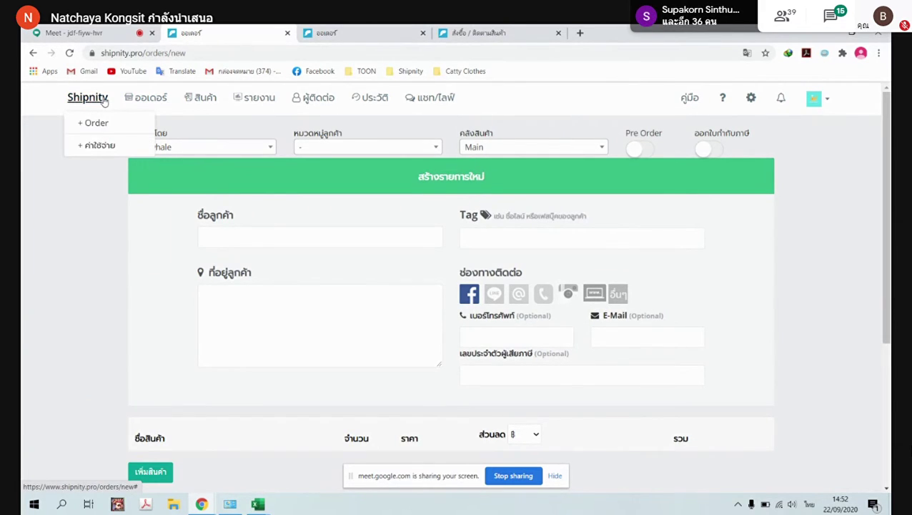
pyautogui.click(99, 123)
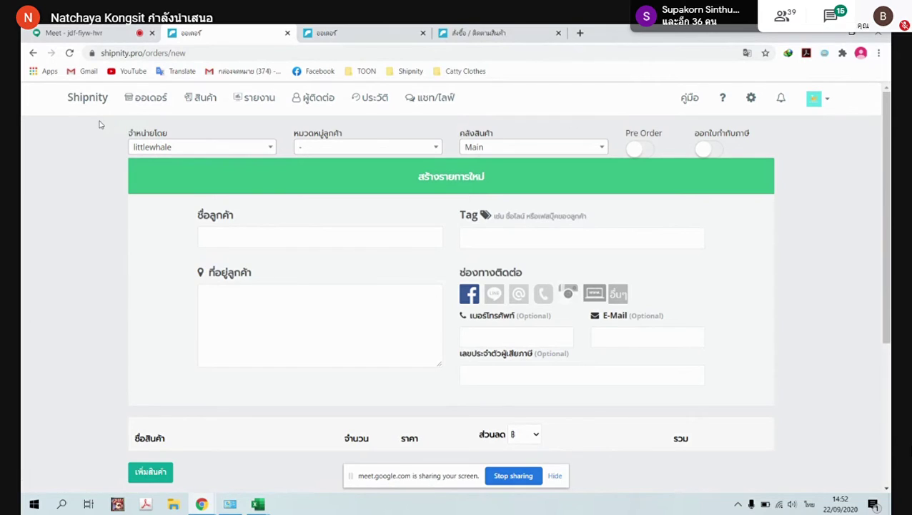
pyautogui.click(151, 97)
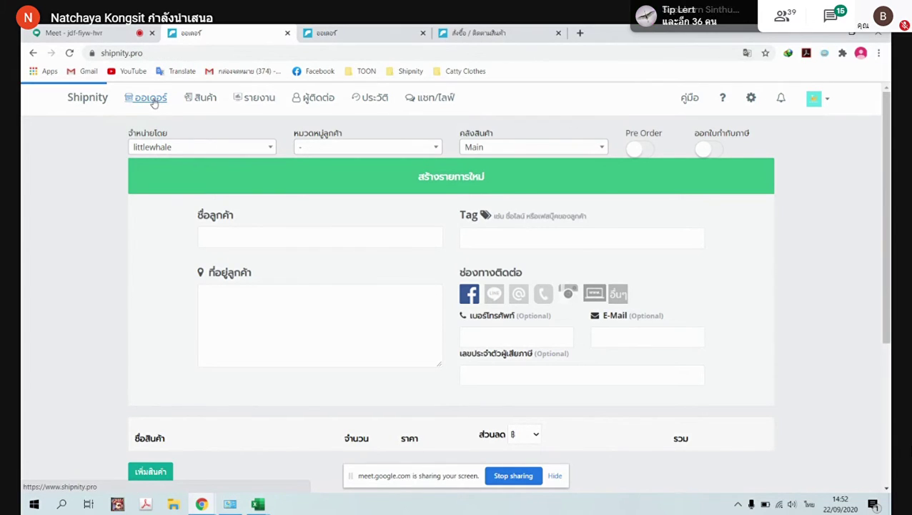
pyautogui.scroll(-2, 281, 265)
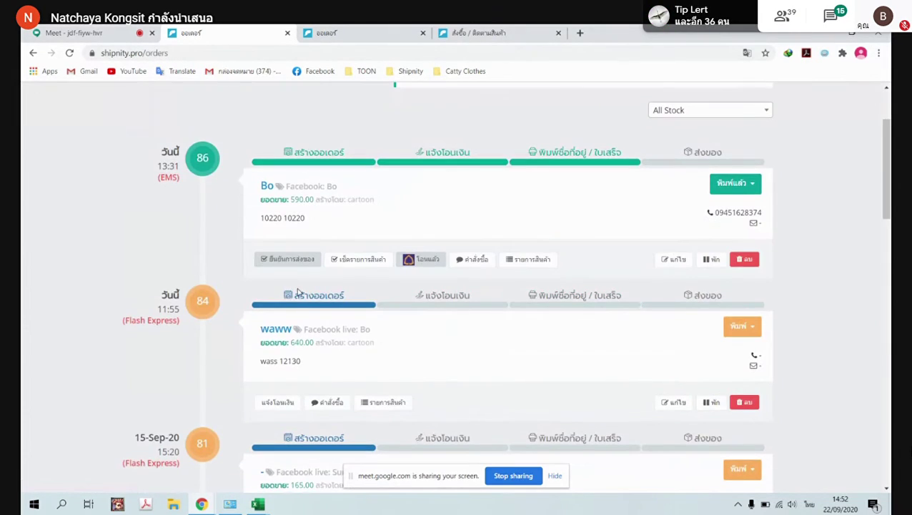
# Start the item check for order 86 and scan barcode A001 for its product
pyautogui.click(366, 261)
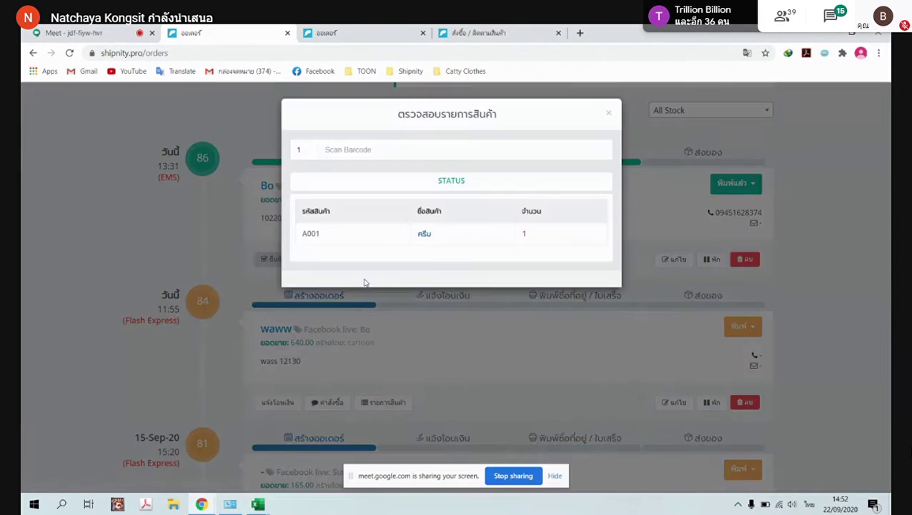
pyautogui.moveTo(326, 238); pyautogui.dragTo(303, 239)
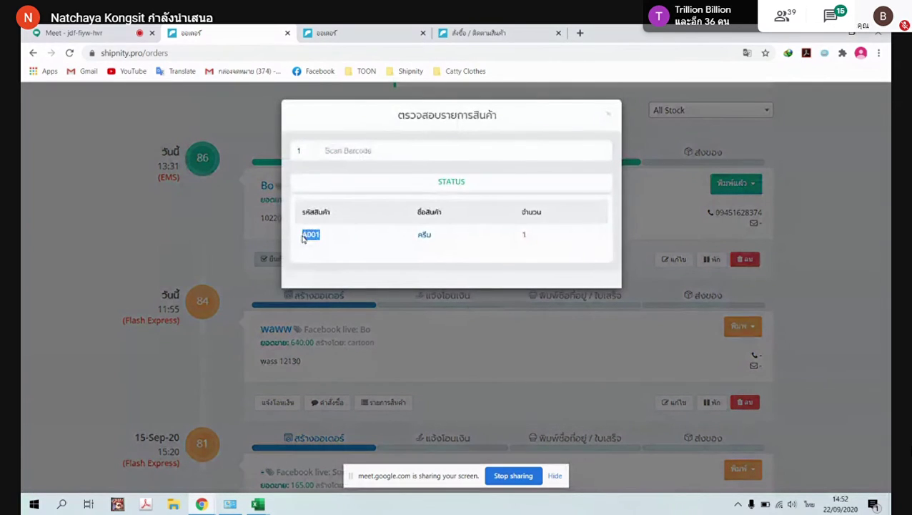
pyautogui.click(332, 151)
pyautogui.write('A001')
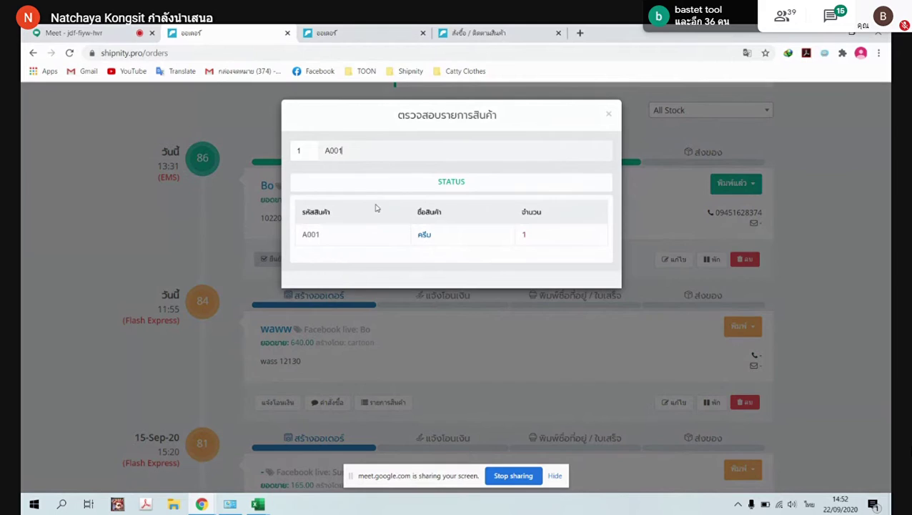
pyautogui.press('Return')
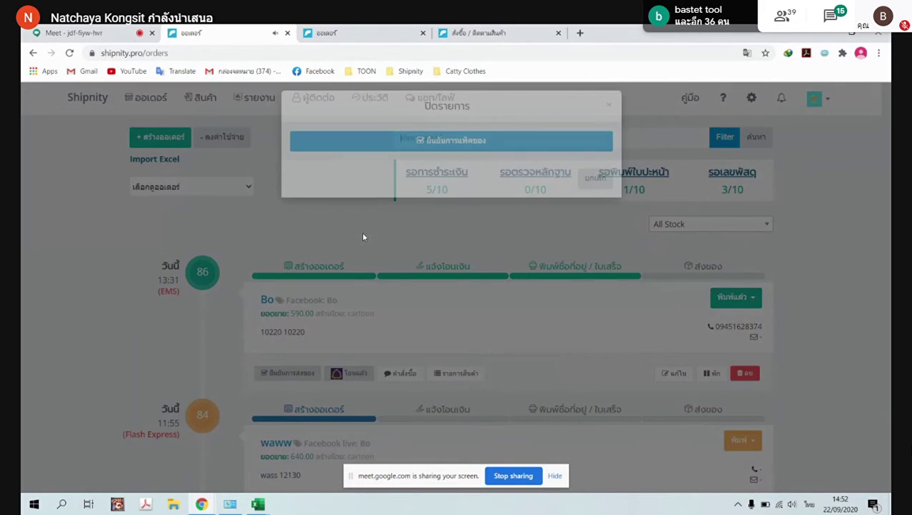
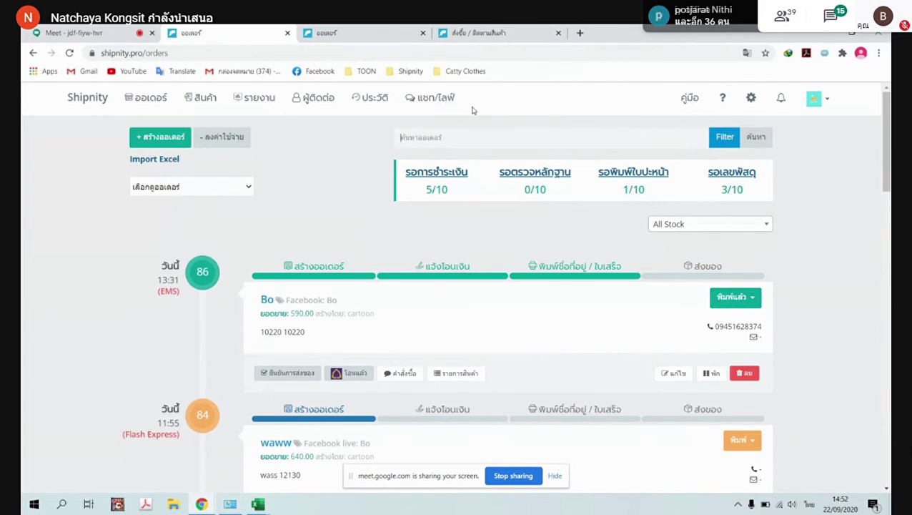
# Log out of Whalebox from the chat/live workspace and begin signing back in with Facebook
pyautogui.click(436, 102)
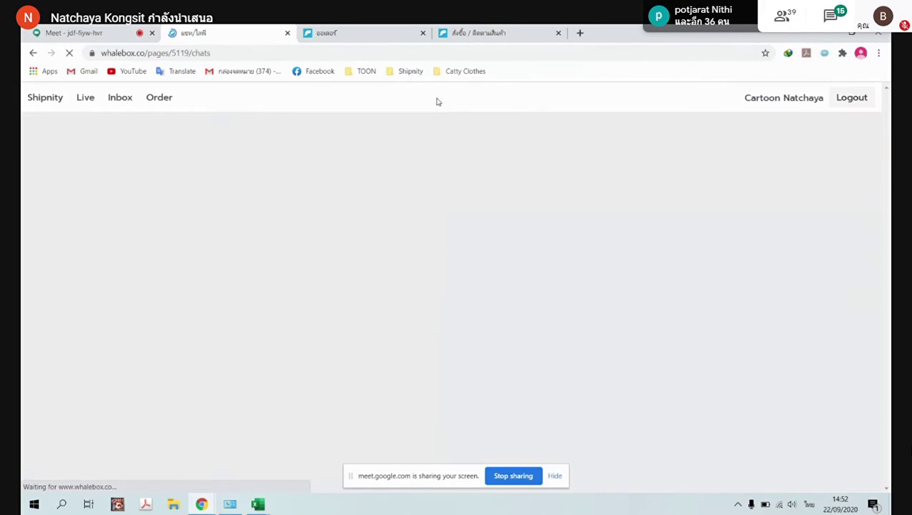
pyautogui.click(851, 97)
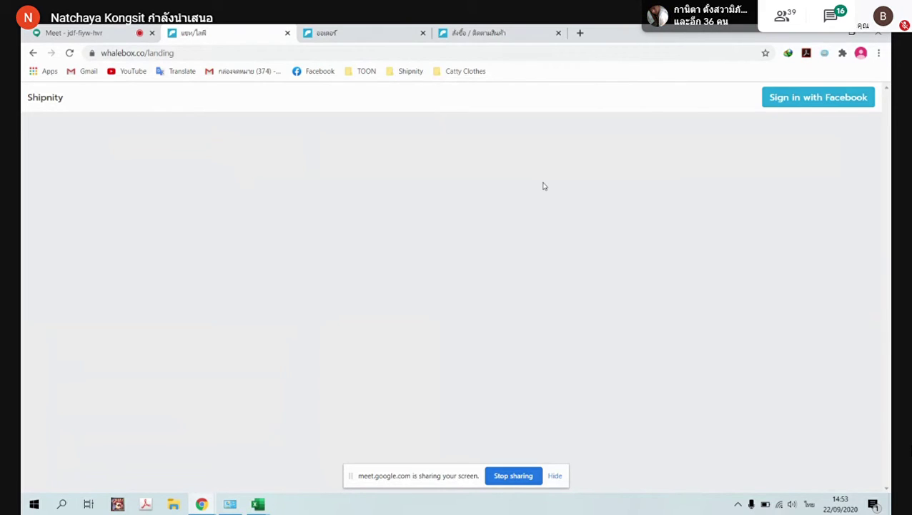
pyautogui.click(801, 101)
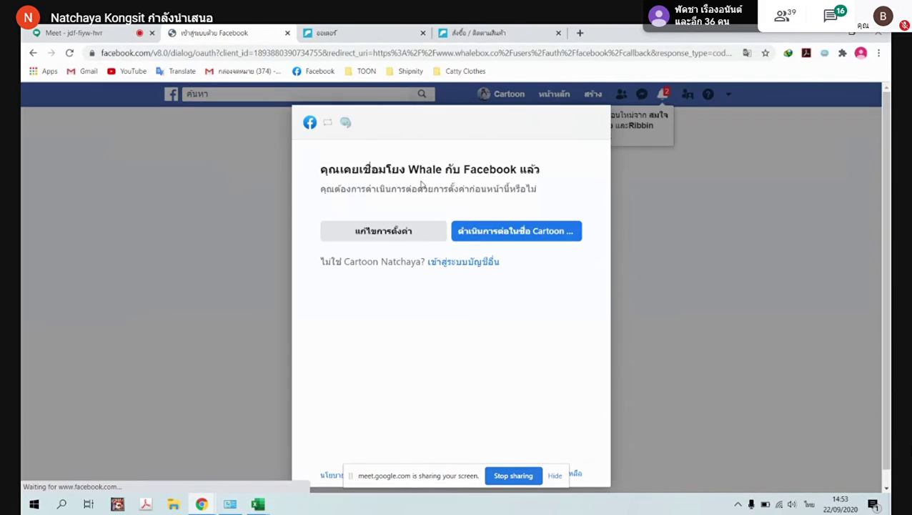
# Edit Whale's page settings to include Test Live for Ship and Catty Clothes
pyautogui.click(368, 236)
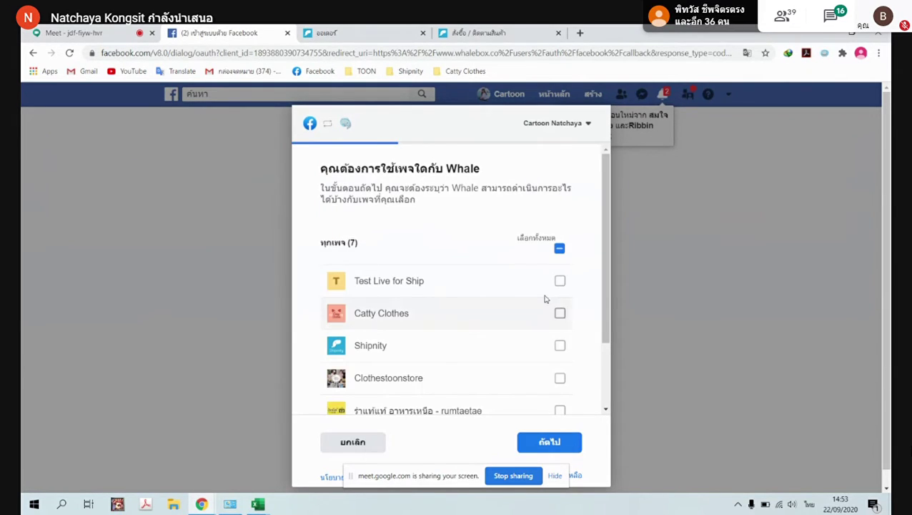
pyautogui.click(559, 281)
pyautogui.click(557, 315)
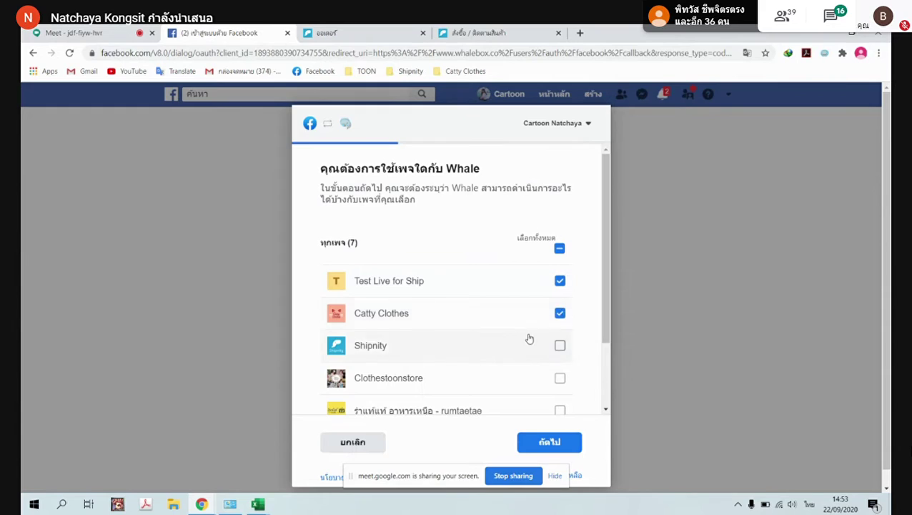
pyautogui.scroll(-1, 544, 329)
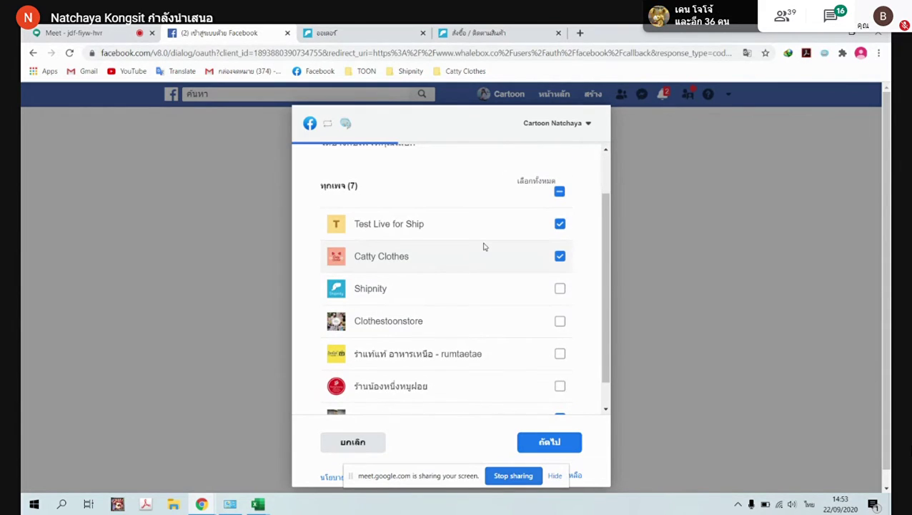
pyautogui.scroll(-1, 482, 243)
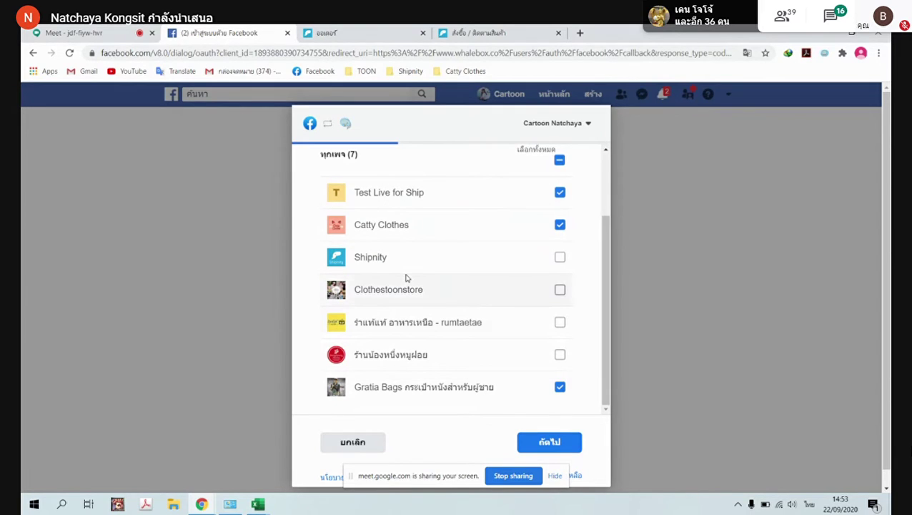
pyautogui.scroll(2, 483, 320)
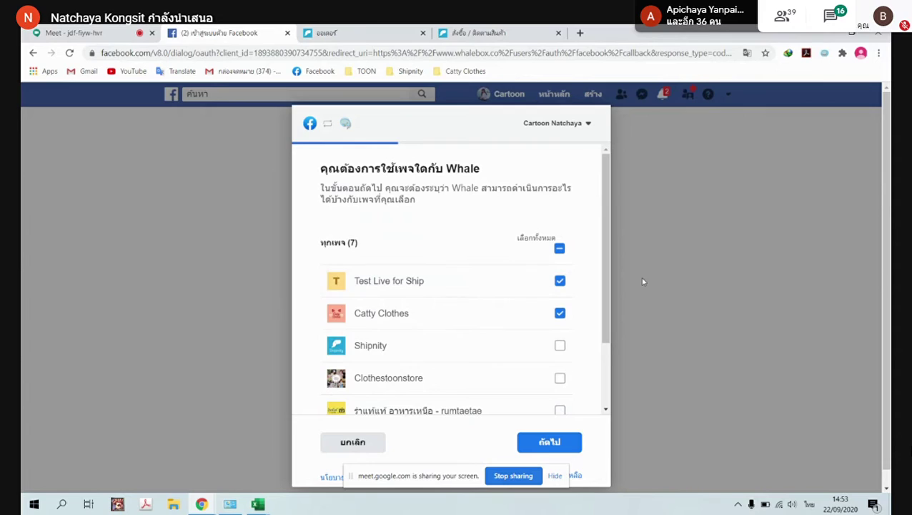
pyautogui.scroll(-3, 543, 352)
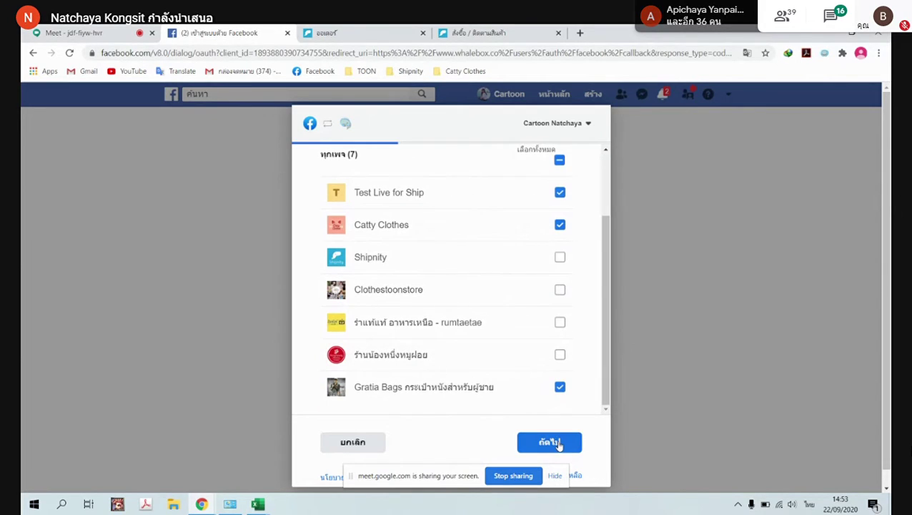
pyautogui.click(559, 443)
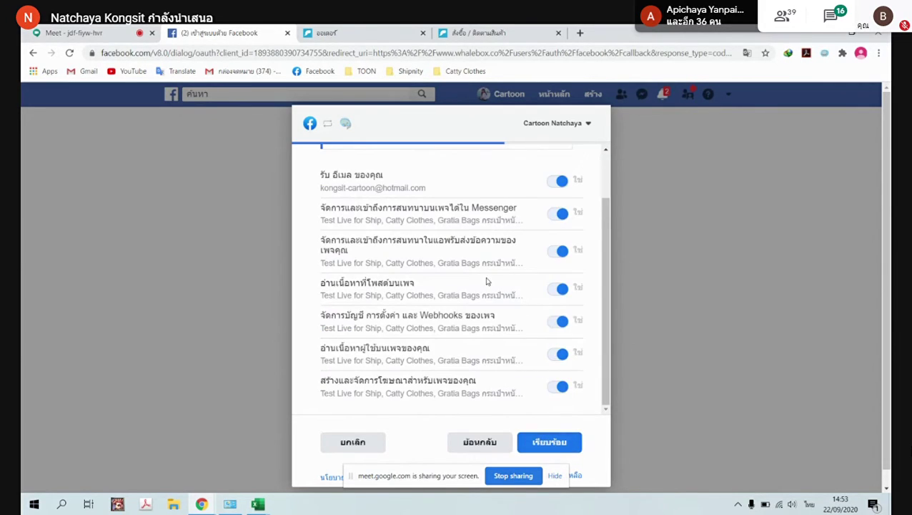
# Finish granting the page permissions and acknowledge the Whale connection
pyautogui.scroll(3, 572, 190)
pyautogui.scroll(-5, 566, 229)
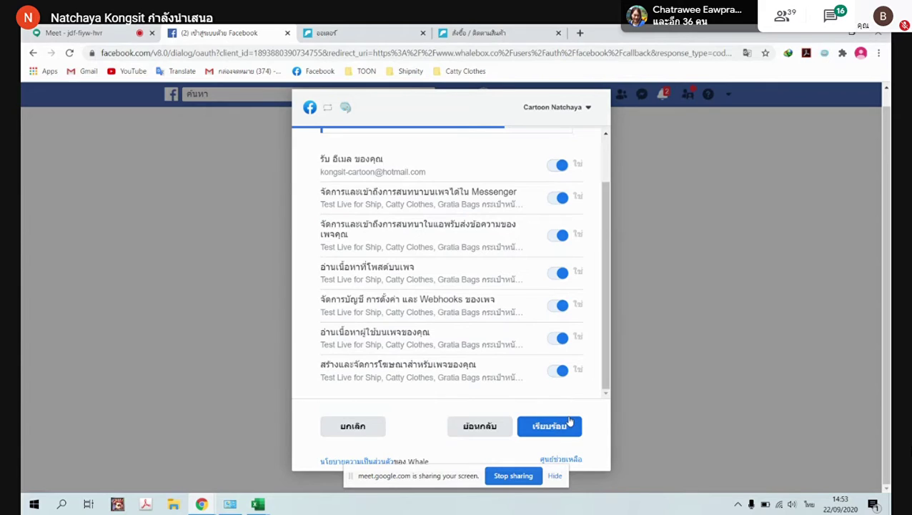
pyautogui.click(550, 427)
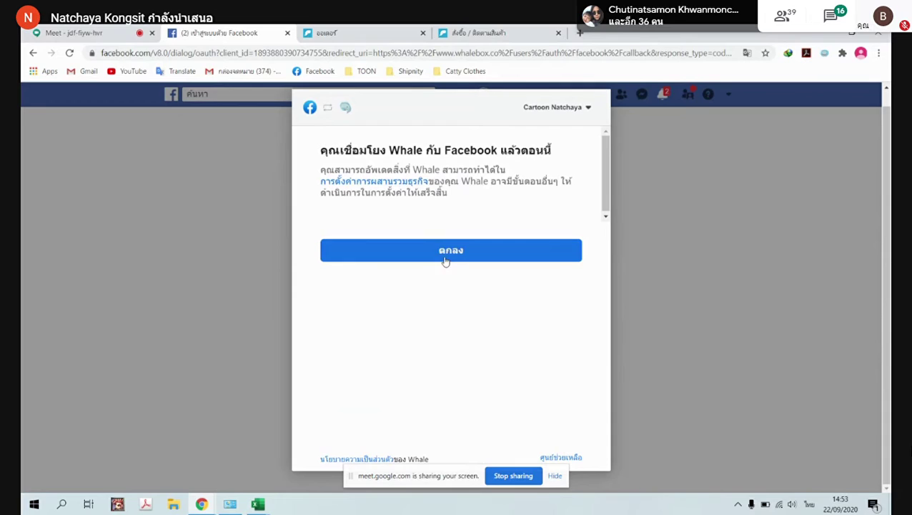
pyautogui.click(444, 261)
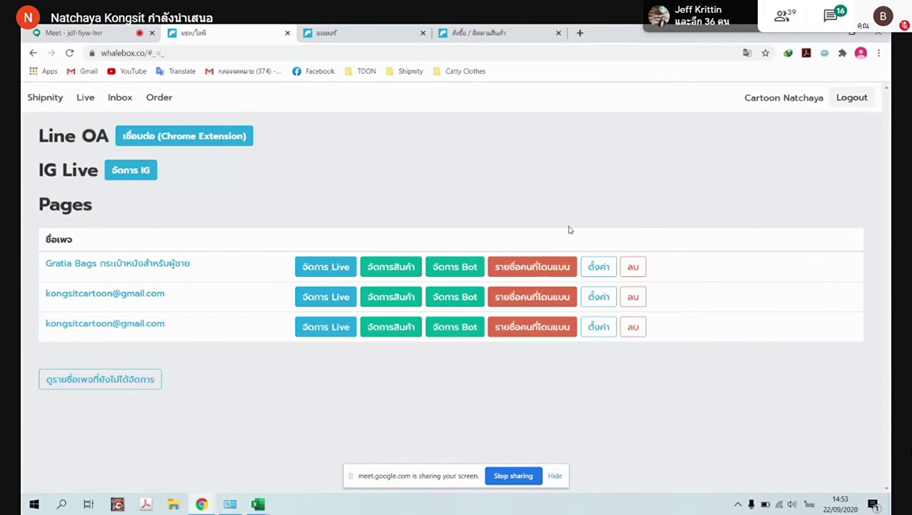
# Refresh the unmanaged pages list, then go to the Gratia Bags inbox
pyautogui.click(108, 386)
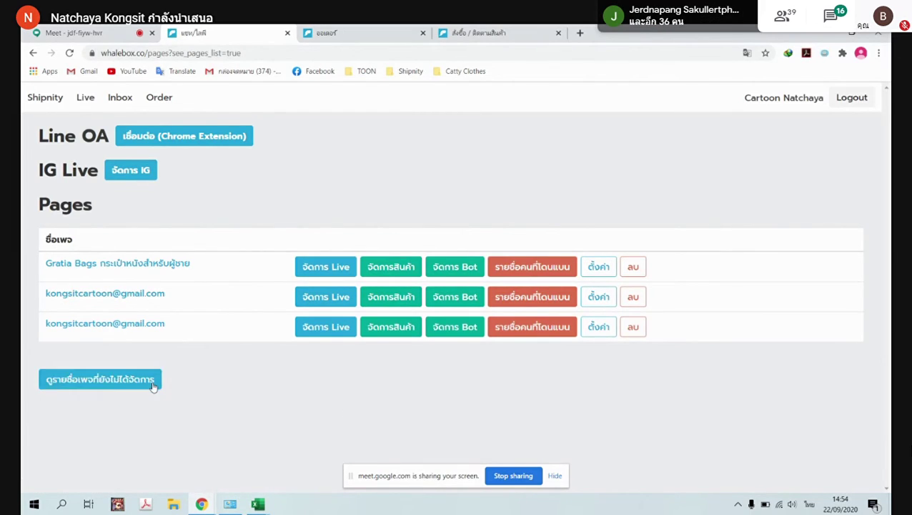
pyautogui.click(142, 379)
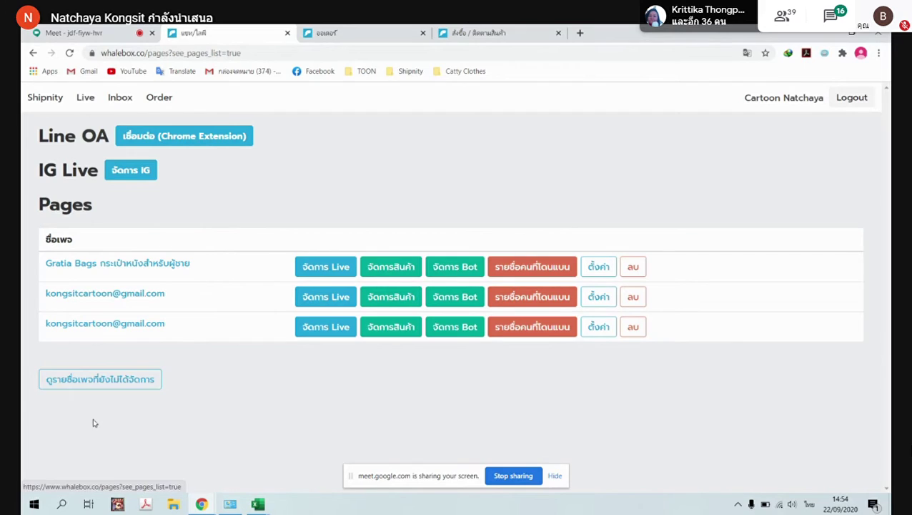
pyautogui.click(134, 382)
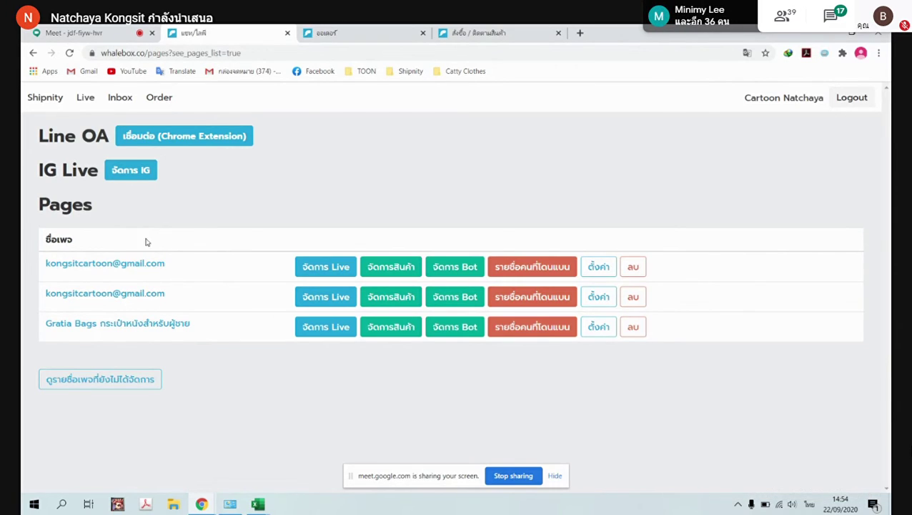
pyautogui.click(119, 97)
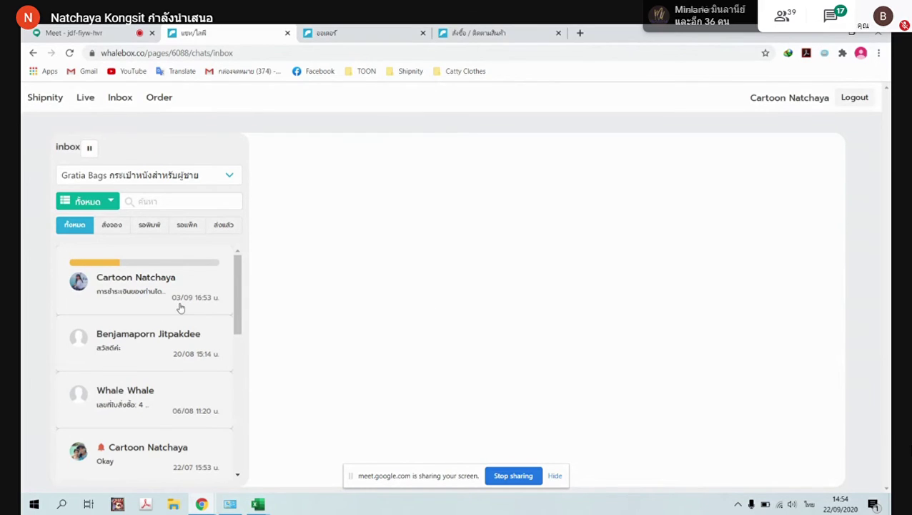
# Open the latest customer conversation, keeping the inbox on the Gratia Bags page
pyautogui.click(106, 290)
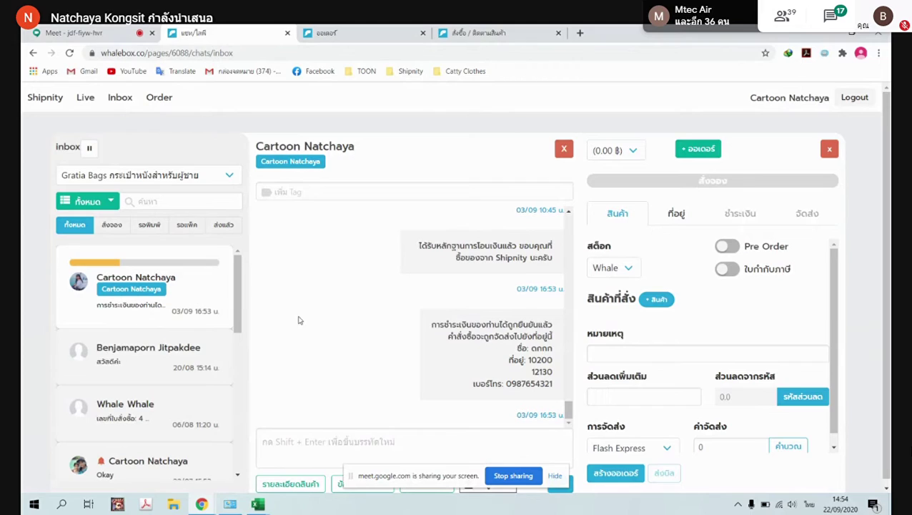
pyautogui.click(225, 177)
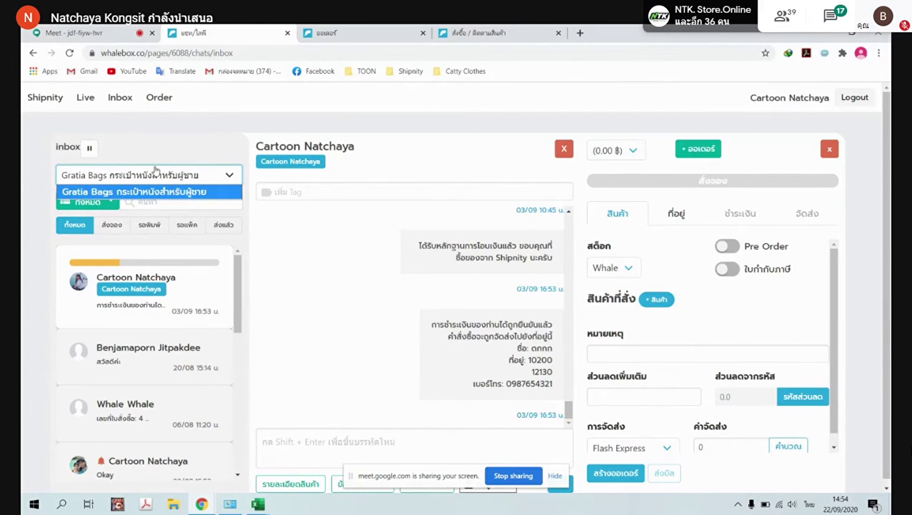
pyautogui.click(229, 179)
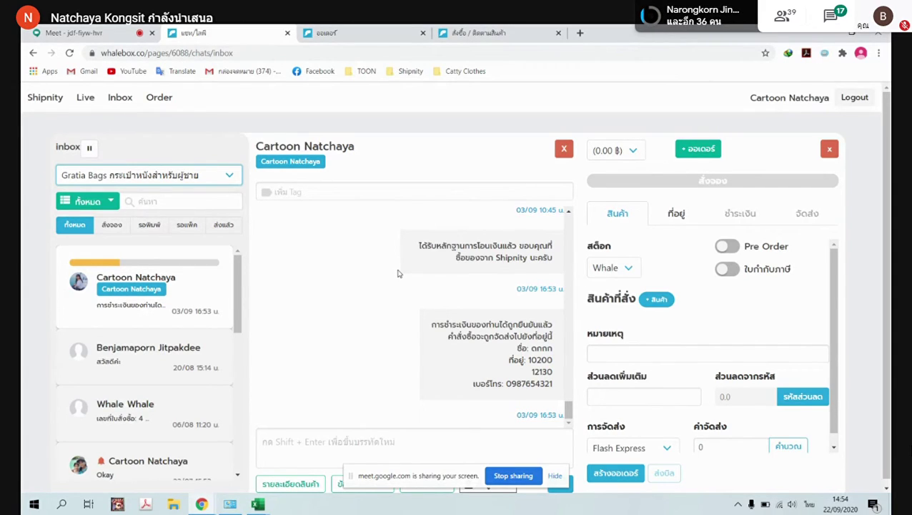
pyautogui.scroll(-1, 732, 327)
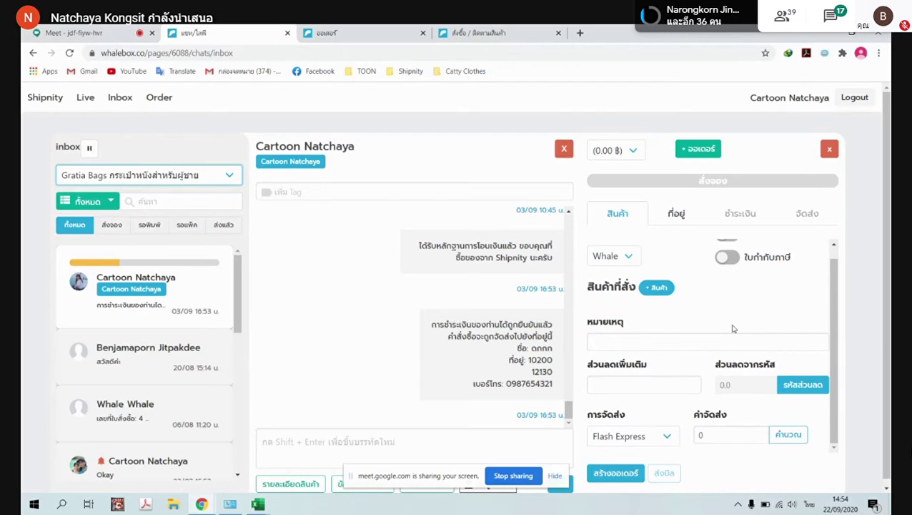
pyautogui.scroll(1, 732, 328)
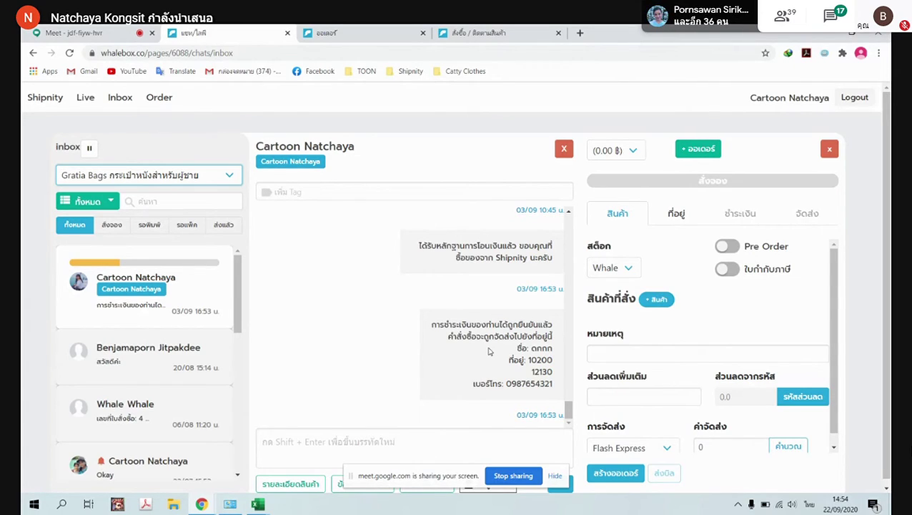
# Send the customer the A001 cream's price from the product list
pyautogui.click(550, 478)
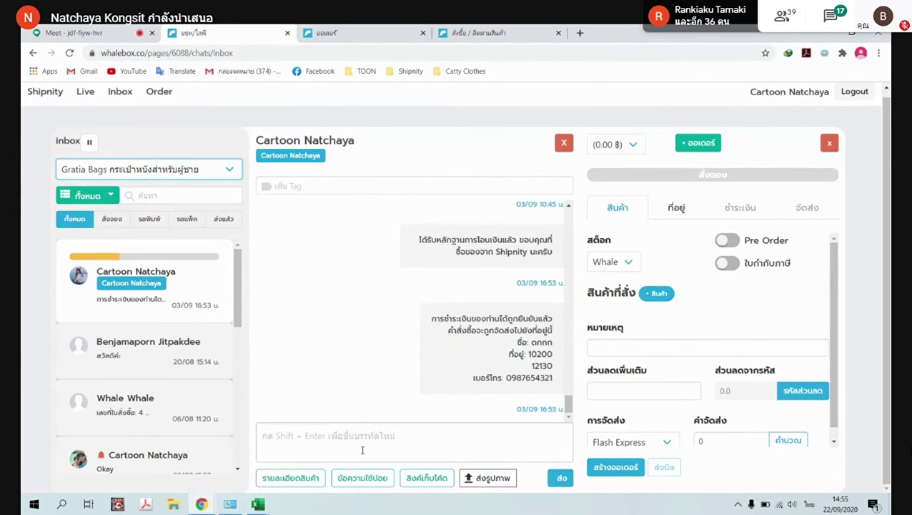
pyautogui.click(290, 479)
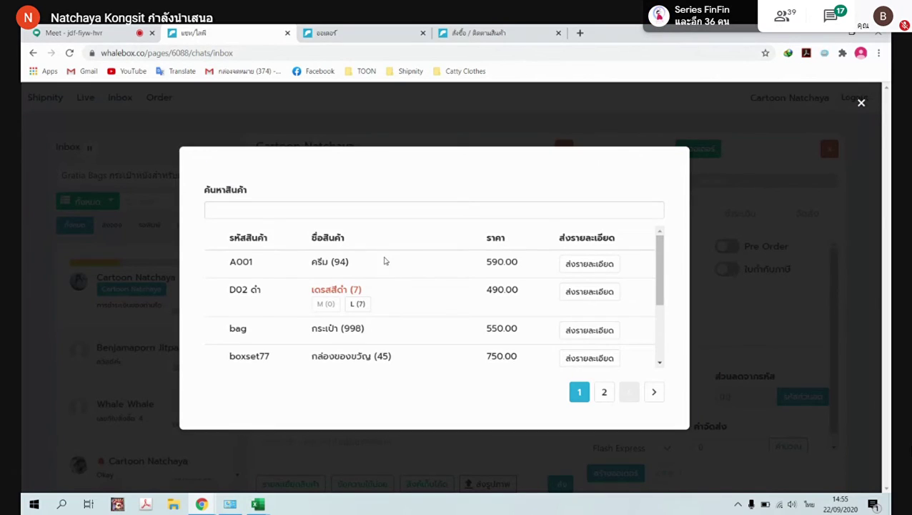
pyautogui.click(590, 263)
pyautogui.click(562, 478)
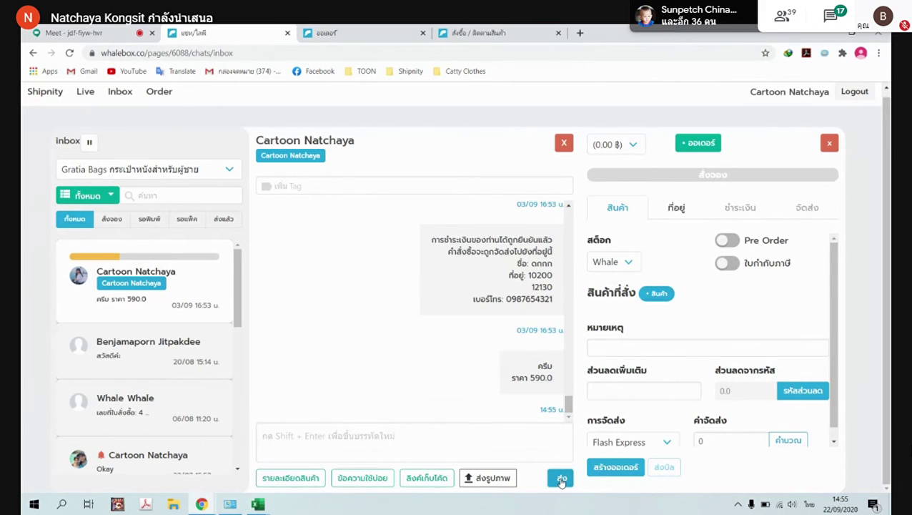
# Generate the customer's discount-code link and send it into the chat
pyautogui.click(363, 478)
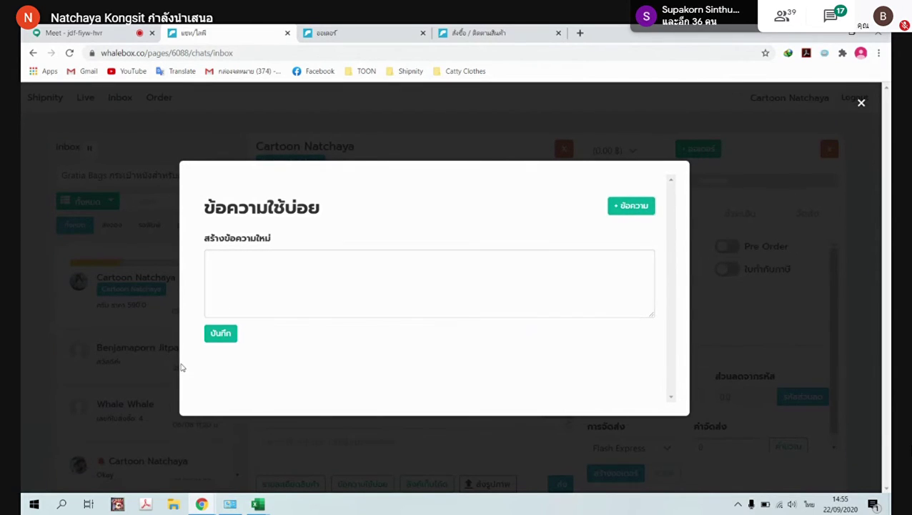
pyautogui.click(861, 102)
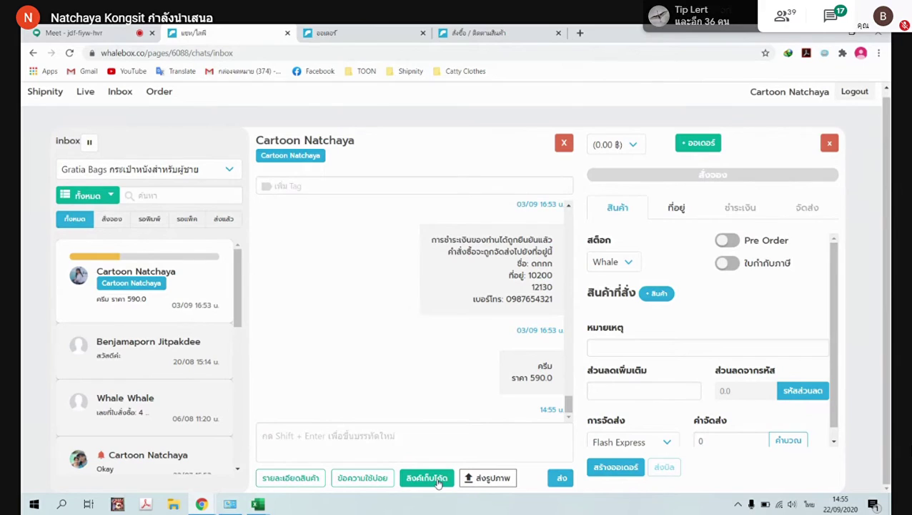
pyautogui.click(437, 478)
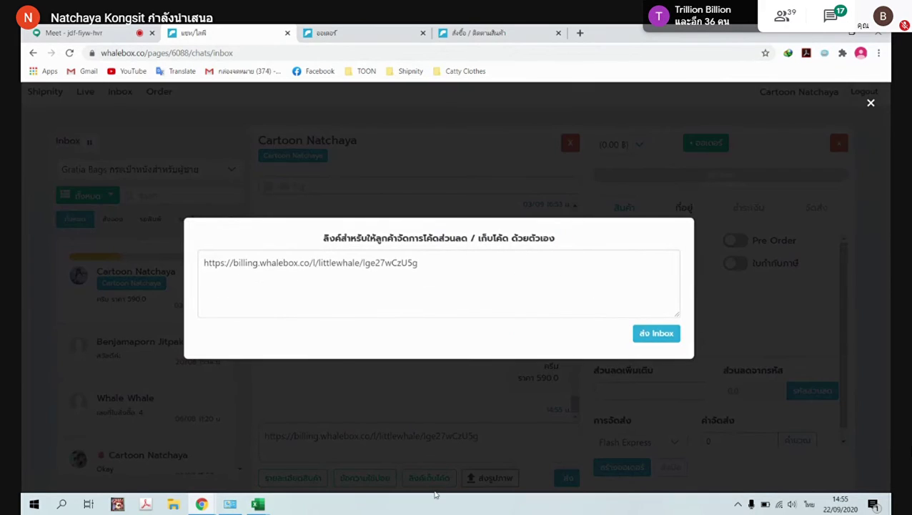
pyautogui.click(657, 333)
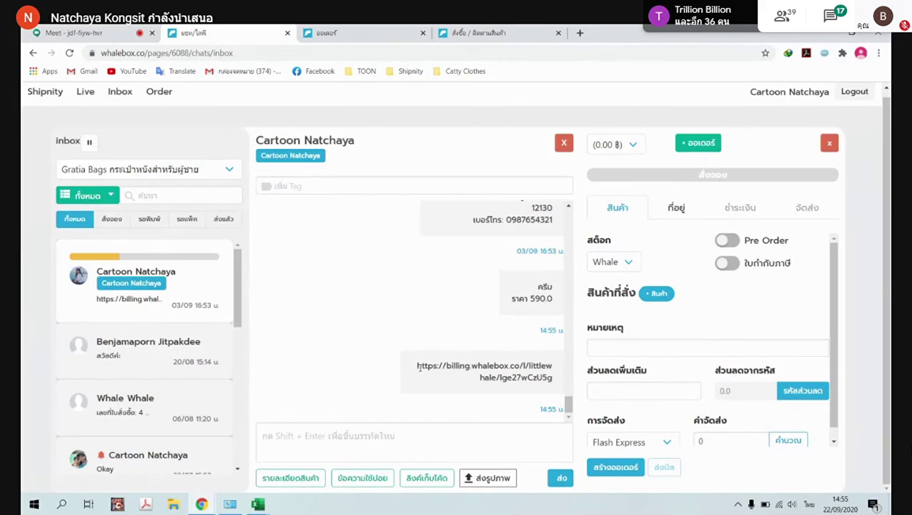
# Select the billing link in the chat bubble and open a new browser tab
pyautogui.moveTo(419, 365); pyautogui.dragTo(557, 386)
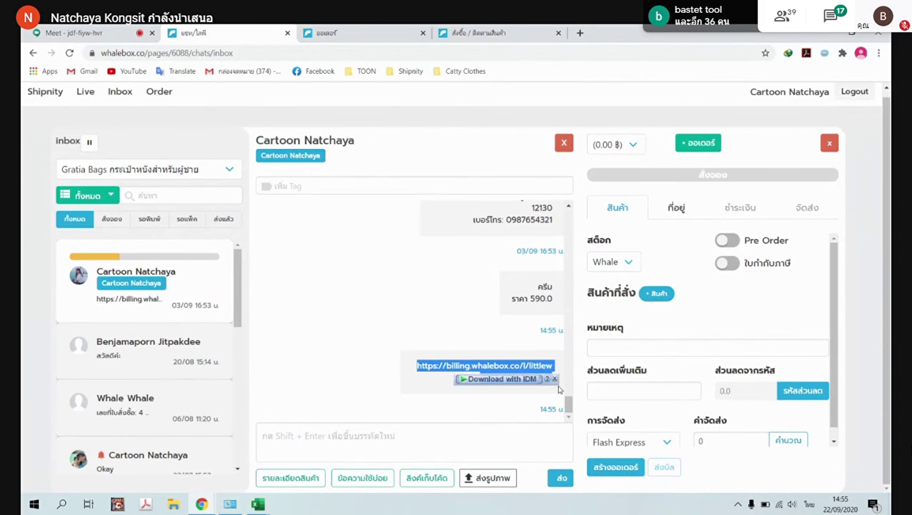
pyautogui.click(401, 371)
pyautogui.moveTo(419, 365); pyautogui.dragTo(556, 381)
pyautogui.hotkey('ctrl', 'c')
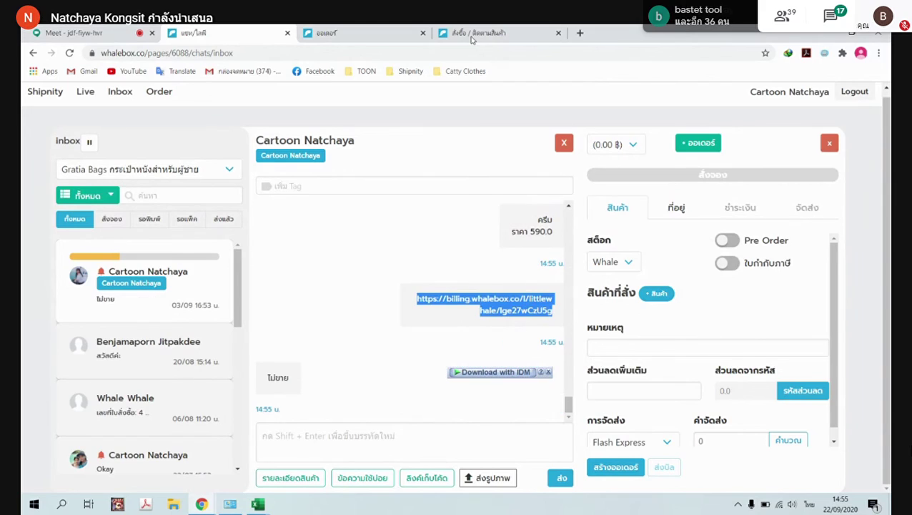
pyautogui.click(580, 33)
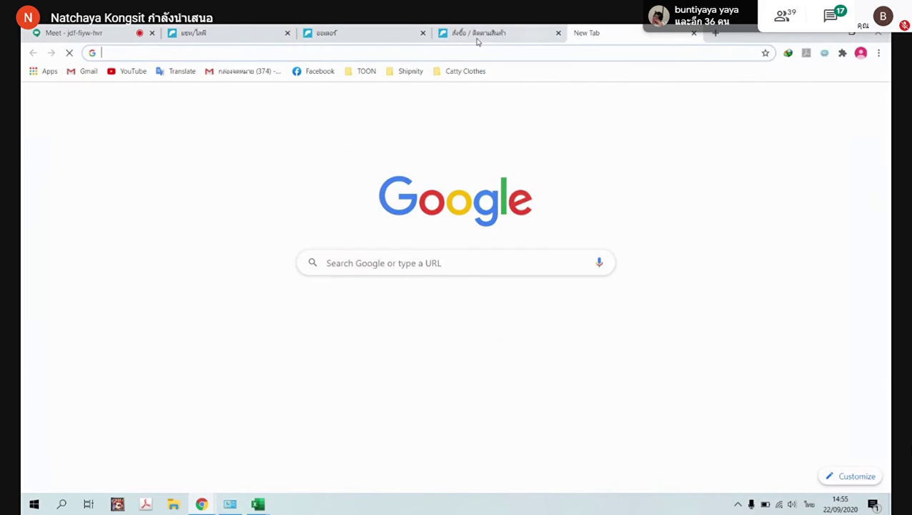
# Paste the copied billing link into the new tab and load the billing page
pyautogui.click(285, 62)
pyautogui.click(127, 321)
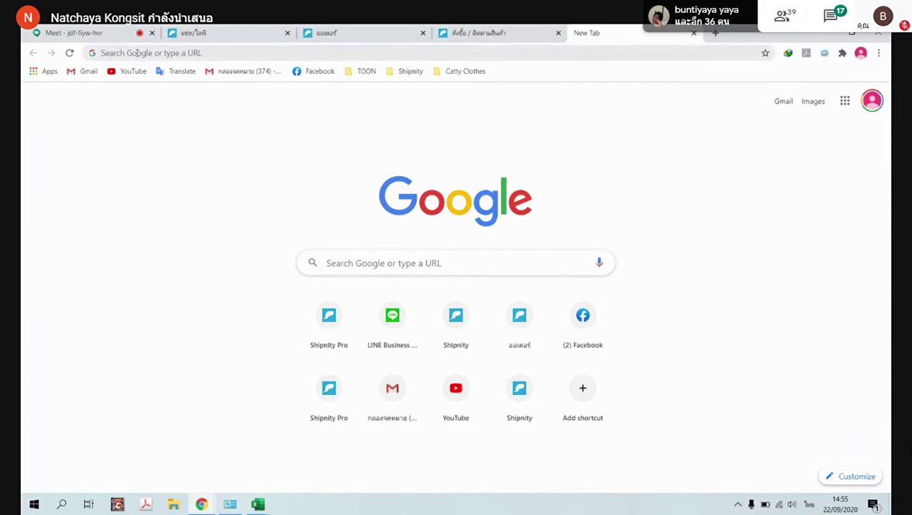
pyautogui.click(138, 53)
pyautogui.hotkey('ctrl', 'v')
pyautogui.press('Return')
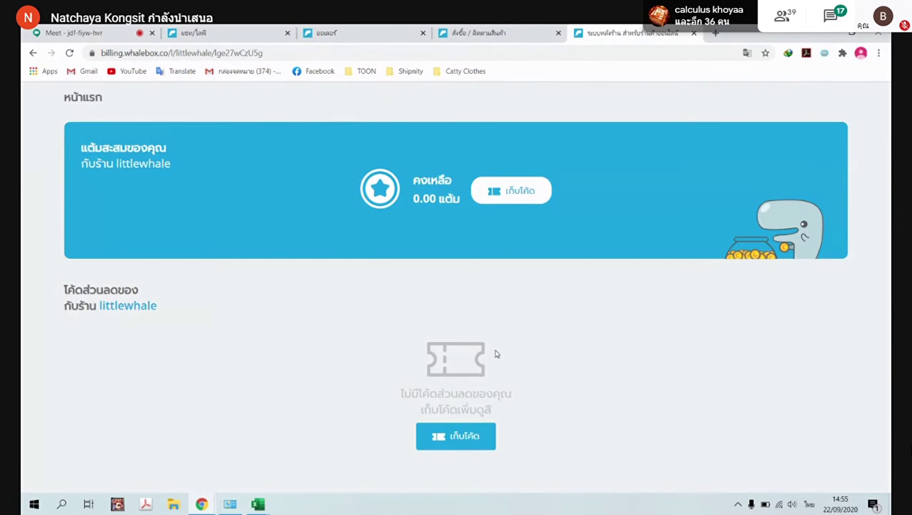
# Claim the SAVE15 15-baht voucher, then return to the chat inbox
pyautogui.click(444, 441)
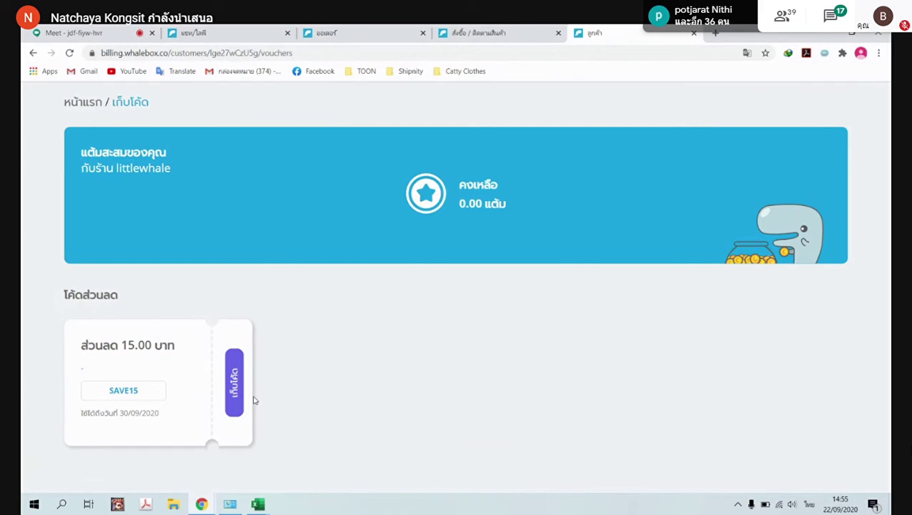
pyautogui.moveTo(83, 414); pyautogui.dragTo(198, 423)
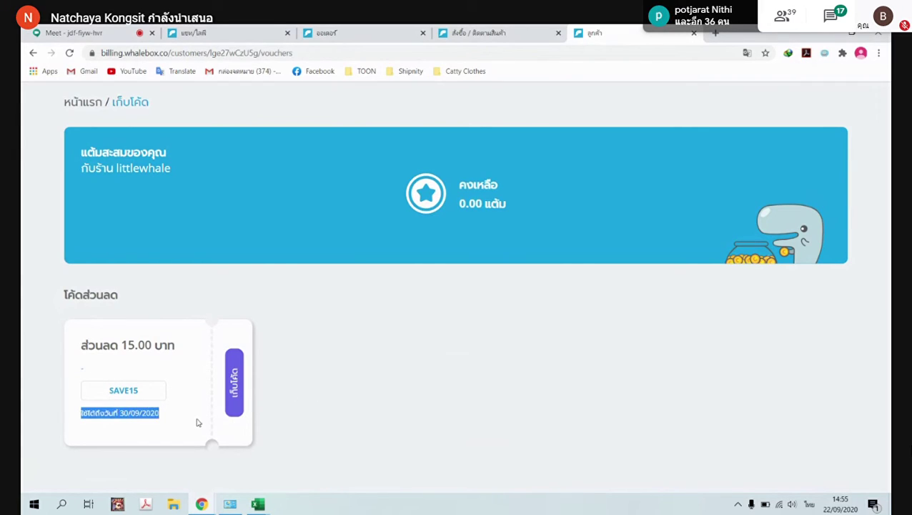
pyautogui.click(234, 379)
pyautogui.click(516, 125)
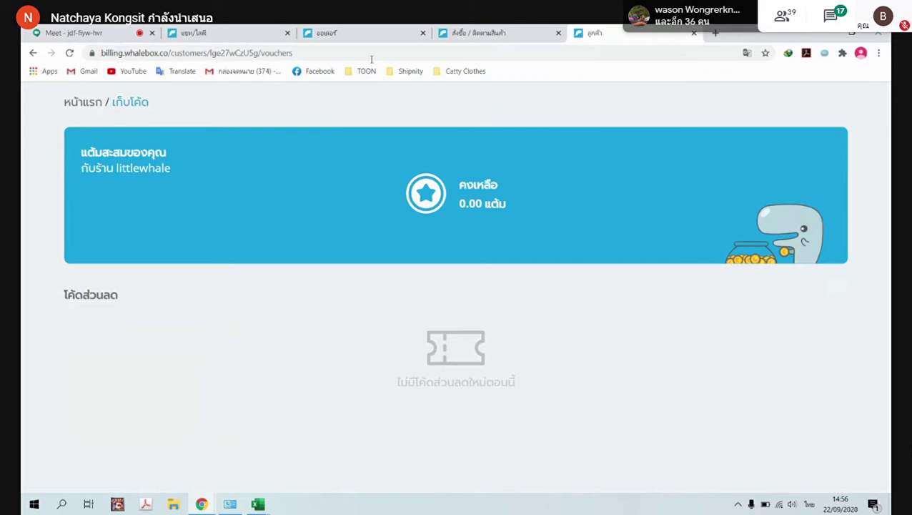
pyautogui.click(514, 30)
pyautogui.click(226, 32)
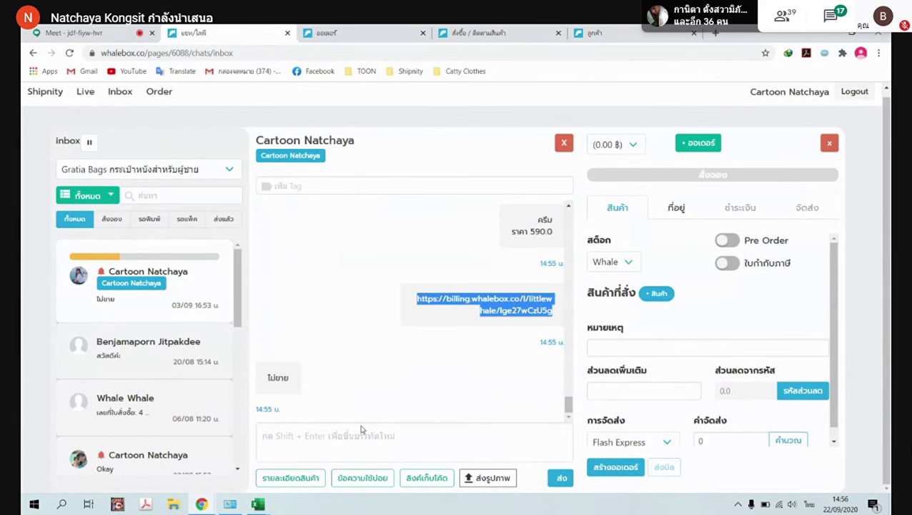
# Reply 'ขายคำ' in the customer's chat and start a new order for them
pyautogui.click(336, 436)
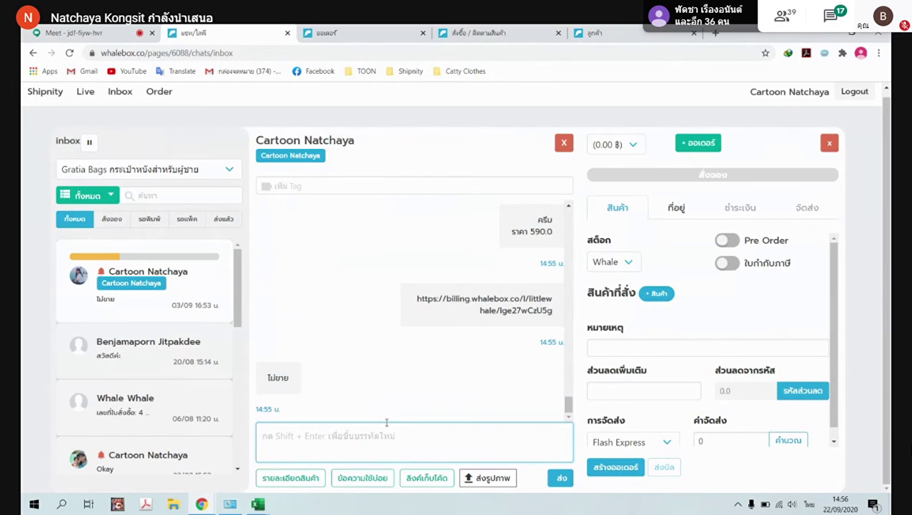
pyautogui.write('ขายคำ')
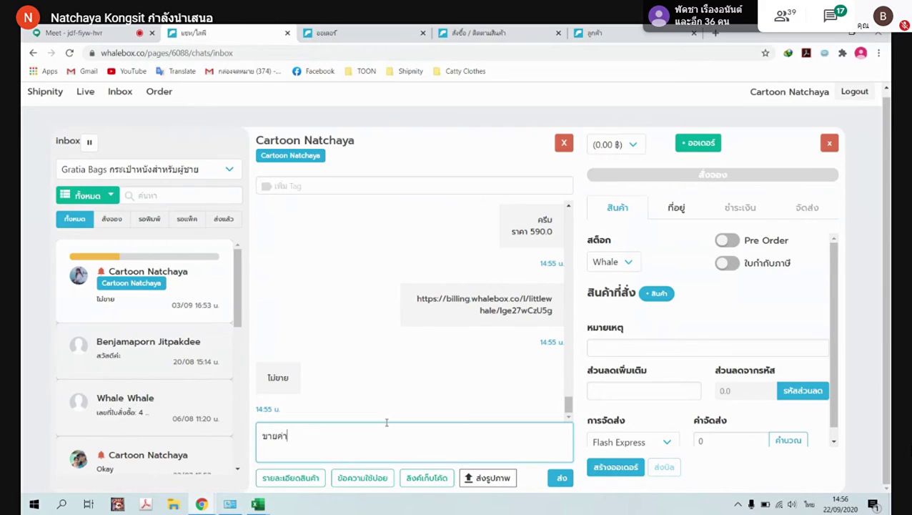
pyautogui.press('Return')
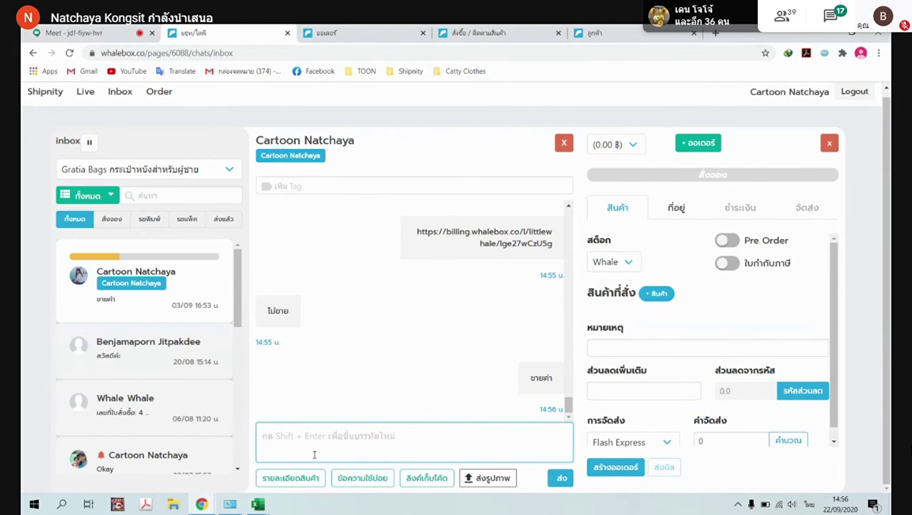
pyautogui.scroll(3, 481, 286)
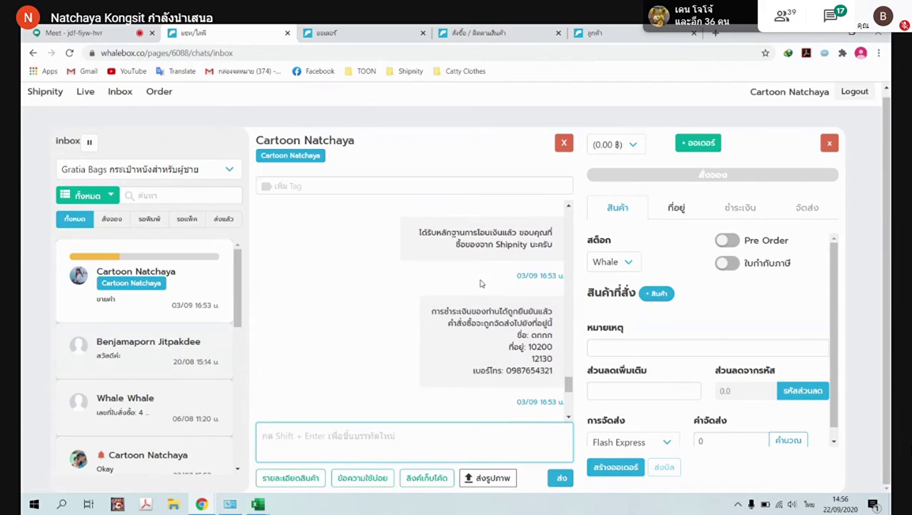
pyautogui.scroll(-5, 500, 307)
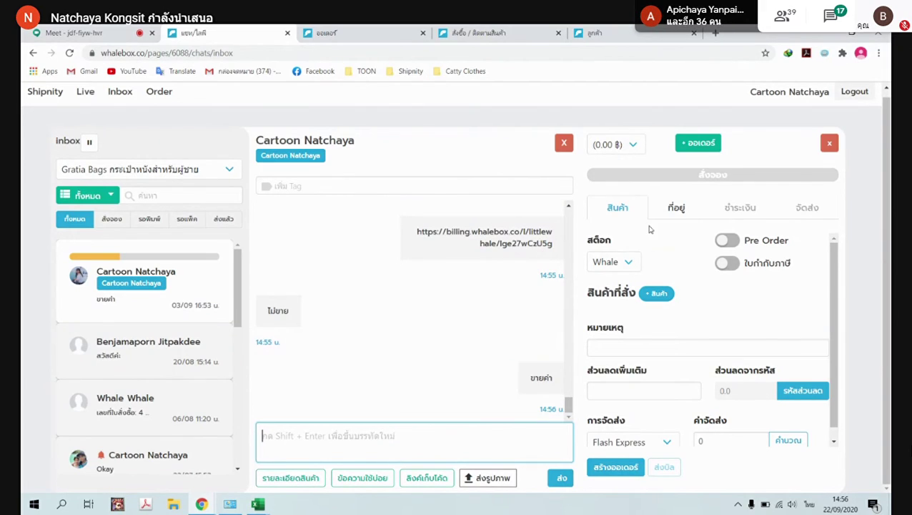
pyautogui.click(698, 145)
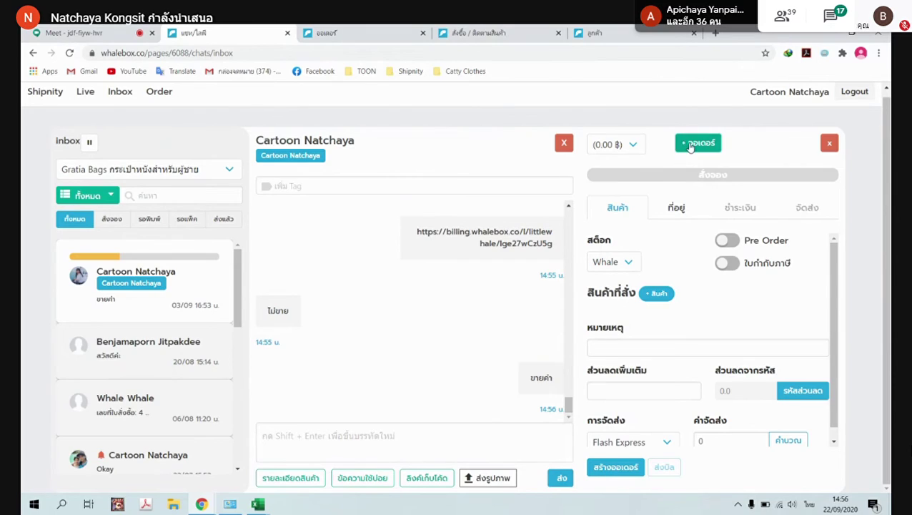
# Set the order's stock to Main
pyautogui.click(630, 263)
pyautogui.click(600, 290)
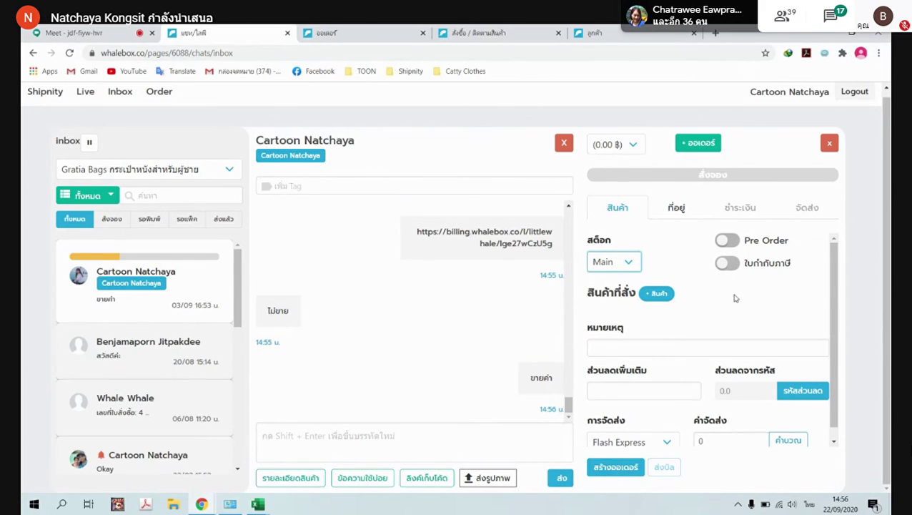
pyautogui.scroll(-1, 737, 305)
pyautogui.scroll(1, 779, 301)
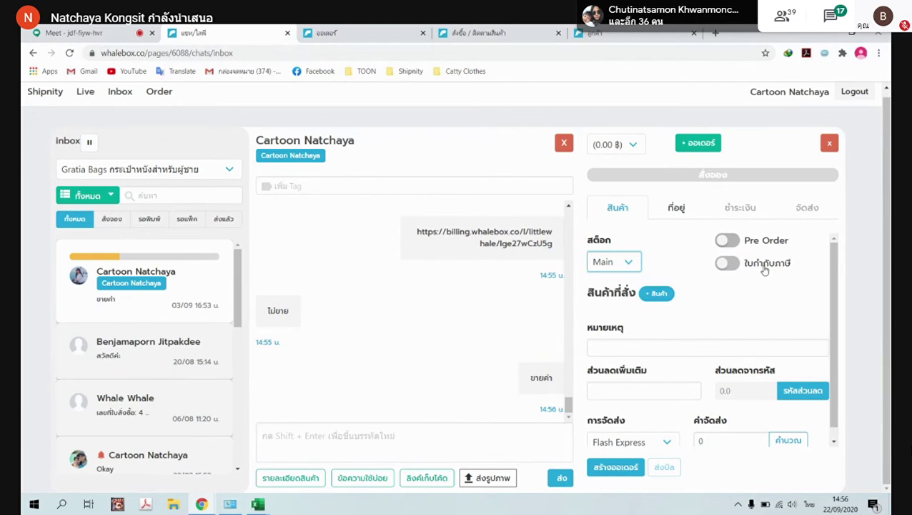
# Add the ลูกอมคนดี-s variant at 100 baht with quantity 5
pyautogui.click(658, 293)
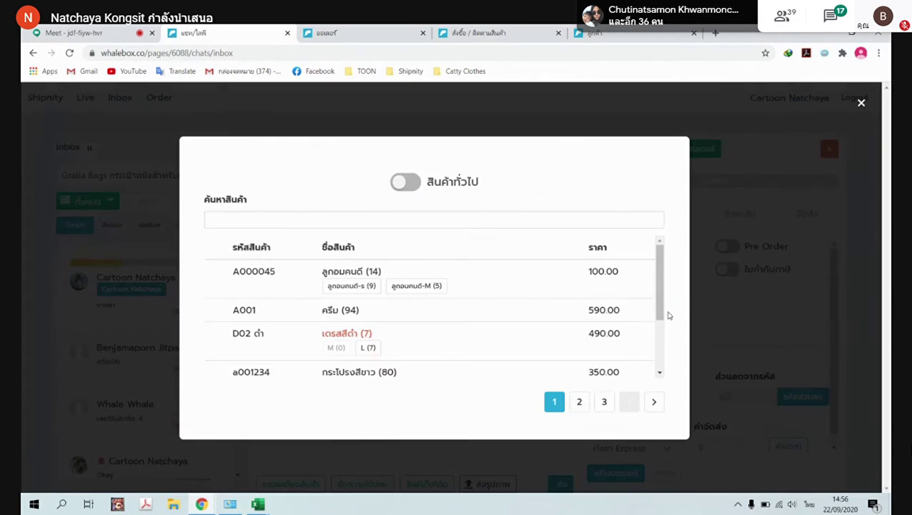
pyautogui.click(337, 287)
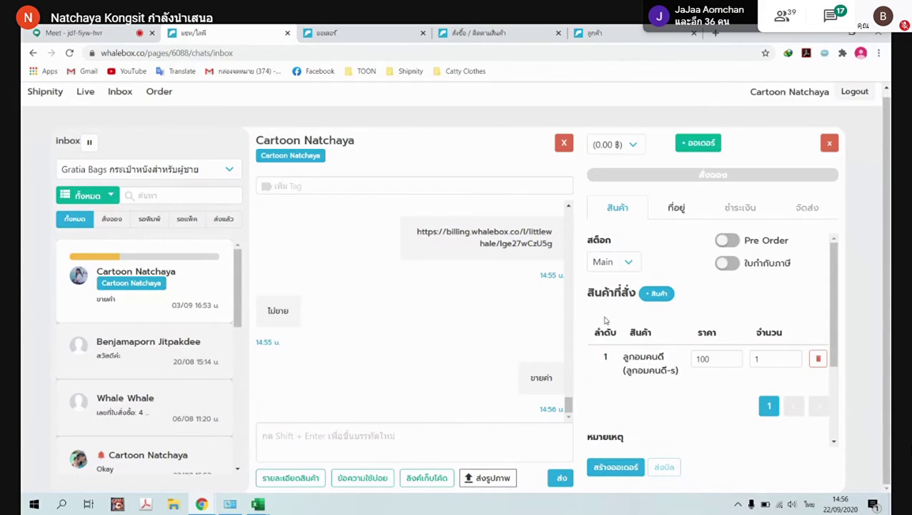
pyautogui.scroll(-3, 676, 382)
pyautogui.scroll(3, 724, 321)
pyautogui.scroll(-2, 724, 321)
pyautogui.doubleClick(751, 245)
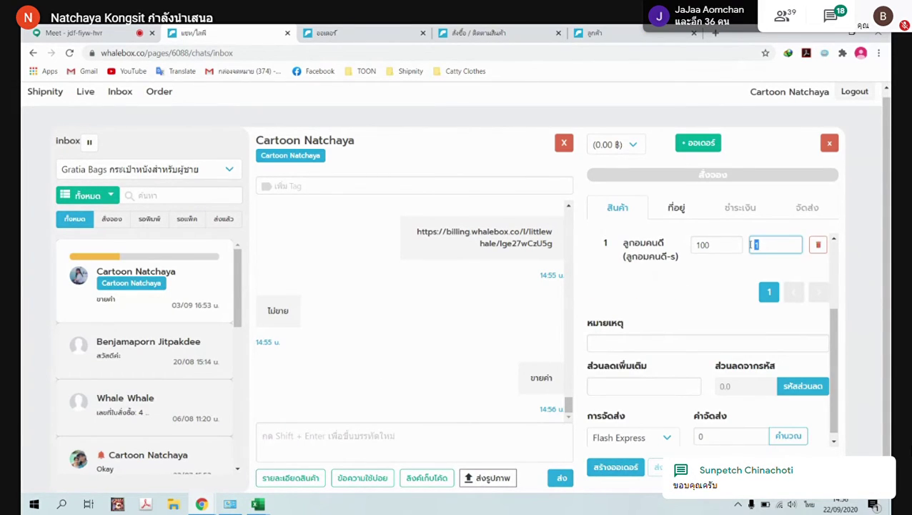
pyautogui.write('5')
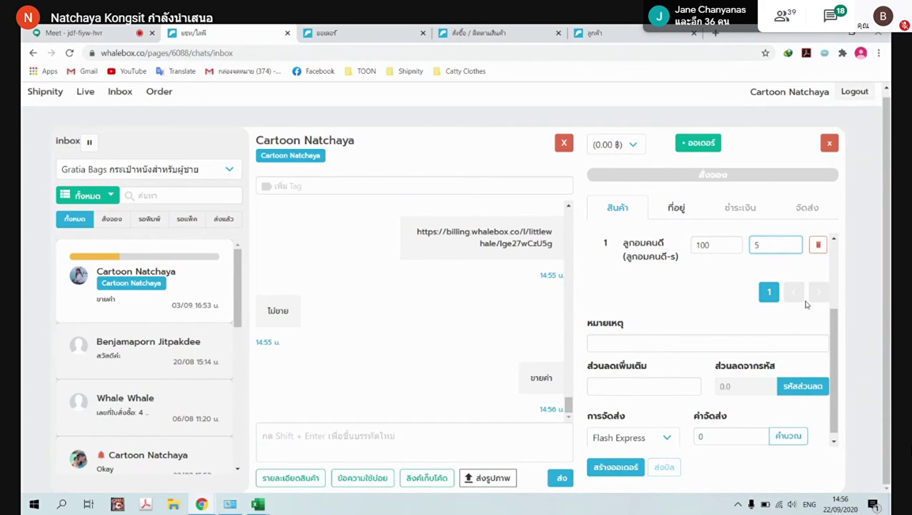
pyautogui.scroll(2, 750, 284)
pyautogui.scroll(-2, 763, 309)
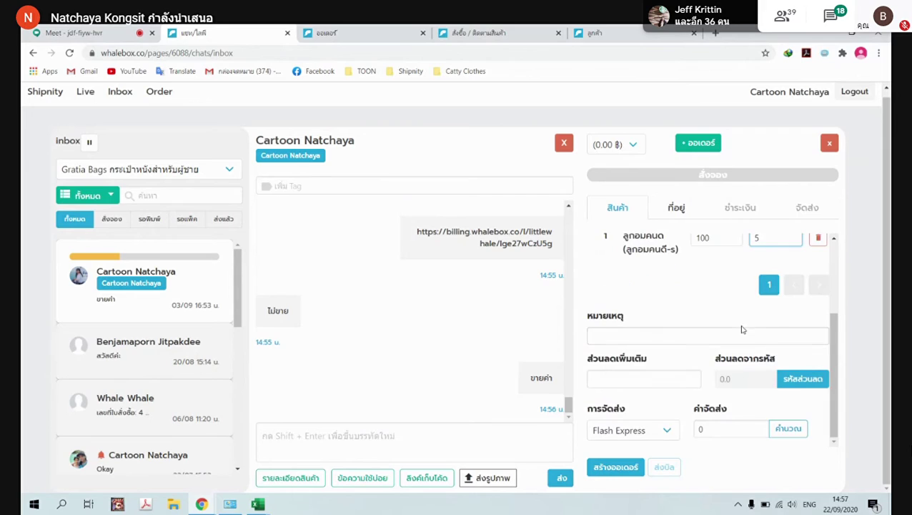
# Apply the DISCOUNT20 discount code to the order
pyautogui.click(799, 383)
pyautogui.click(508, 248)
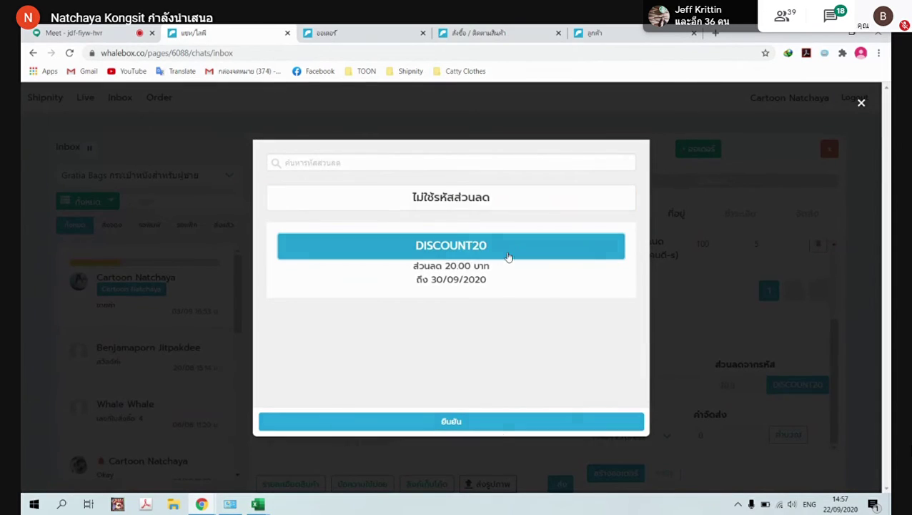
pyautogui.click(493, 421)
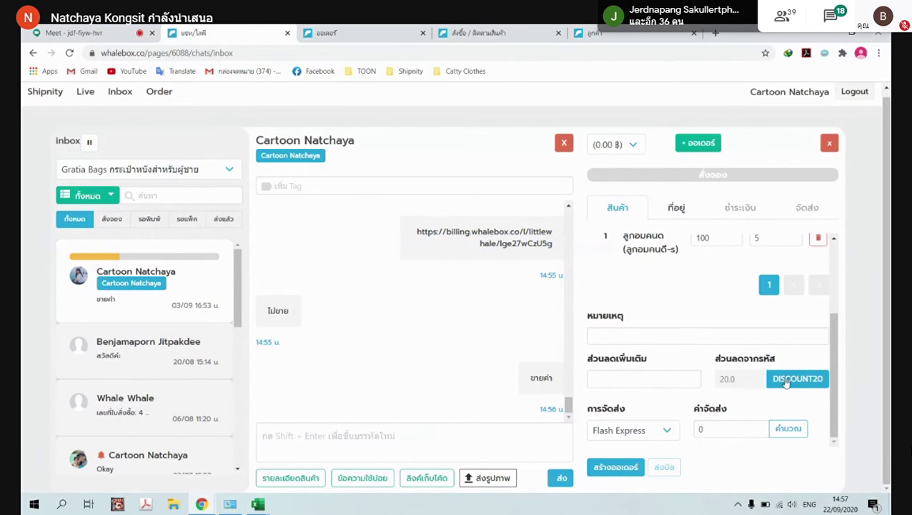
# Ship by ลงทะเบียน (Dropoff) with a 45-baht fee and create the order
pyautogui.click(662, 433)
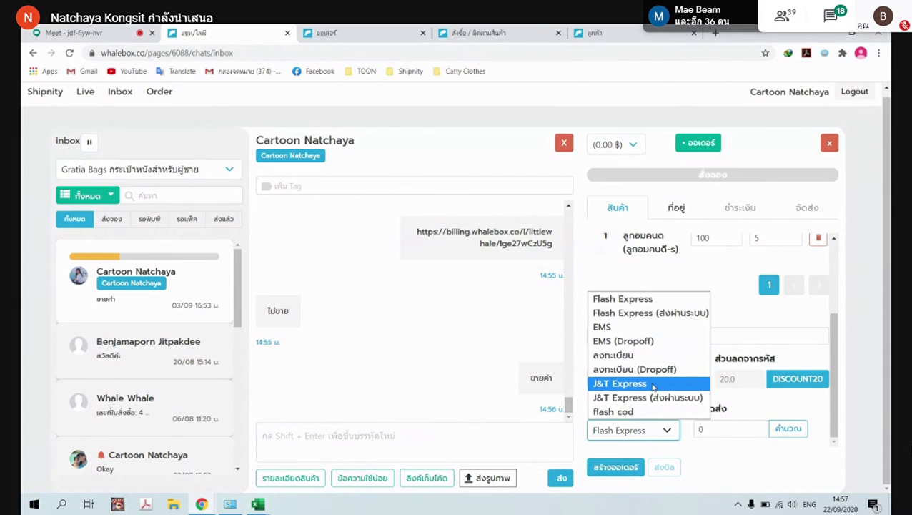
pyautogui.click(650, 368)
pyautogui.click(763, 436)
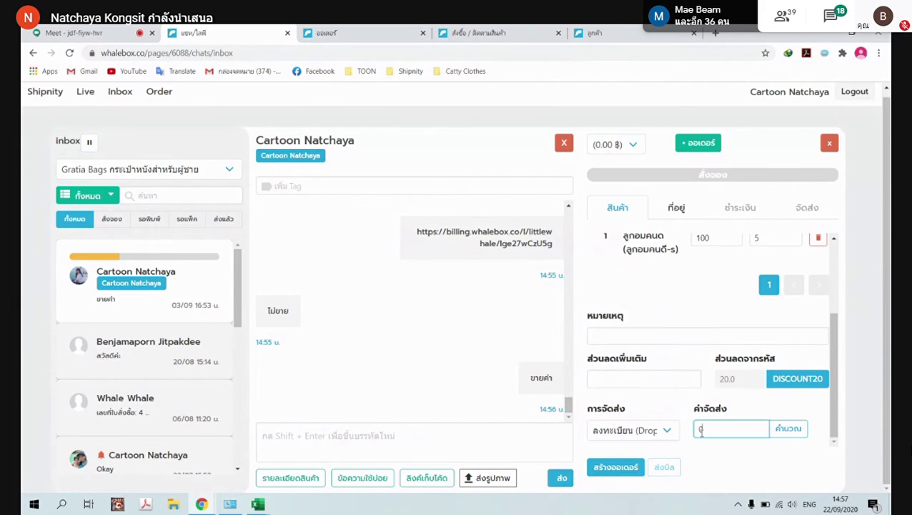
pyautogui.write('45')
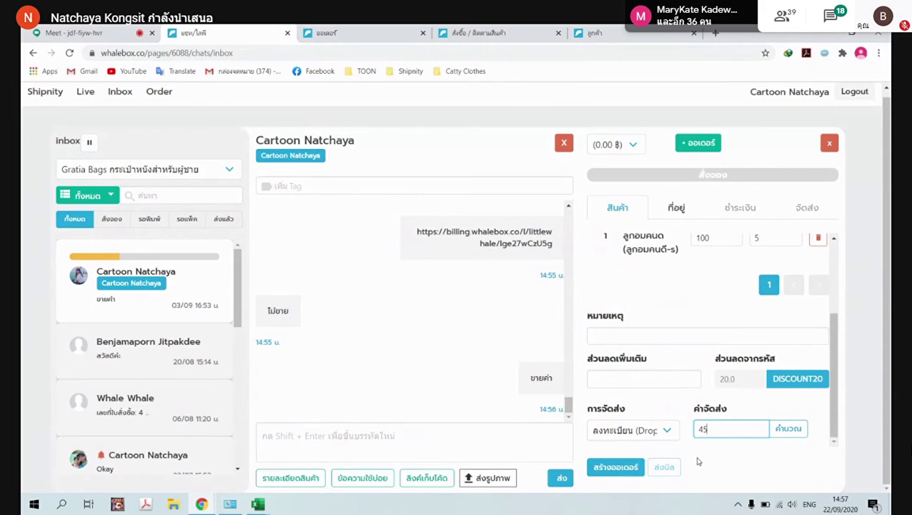
pyautogui.click(743, 413)
pyautogui.click(605, 468)
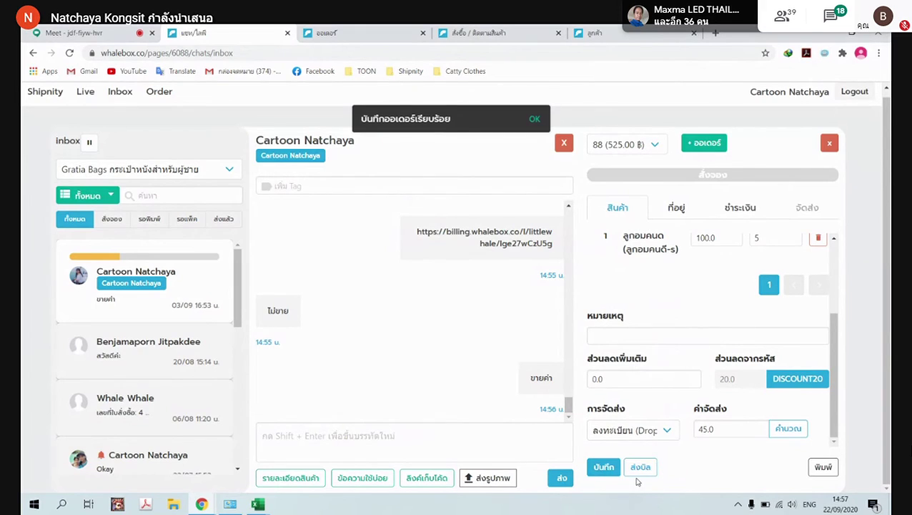
# Reload the Shipnity orders list and check order 88 at the top
pyautogui.click(325, 30)
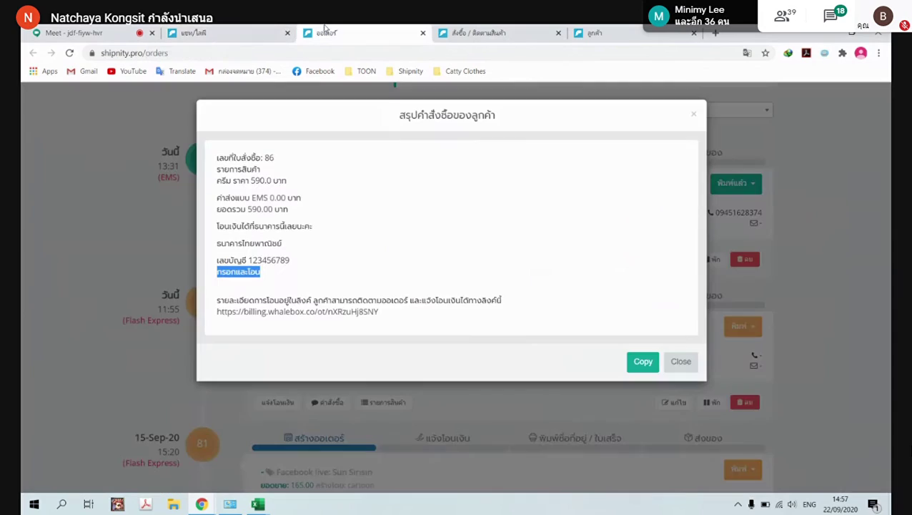
pyautogui.click(693, 114)
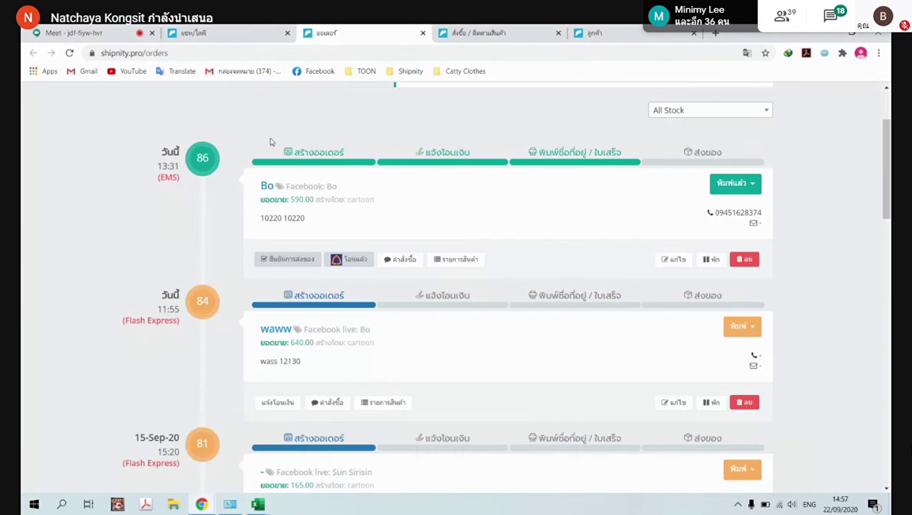
pyautogui.scroll(2, 271, 142)
pyautogui.click(163, 101)
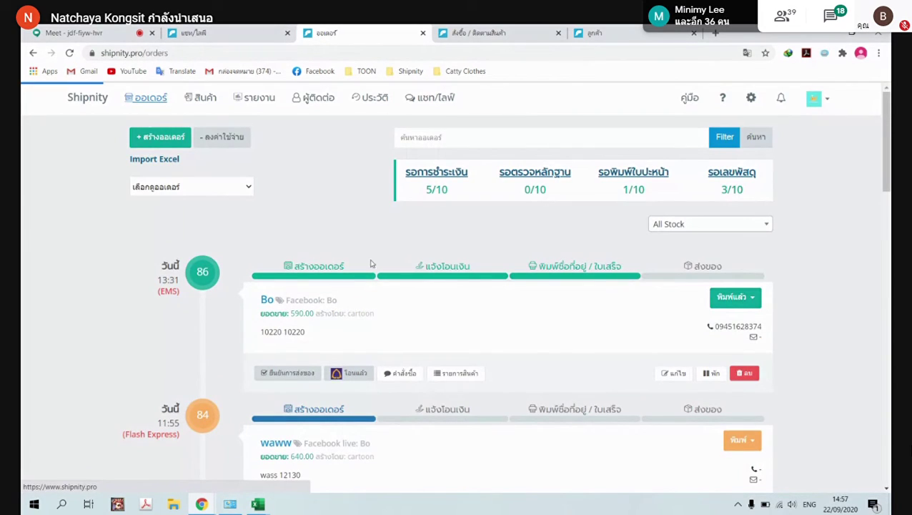
pyautogui.moveTo(316, 301); pyautogui.dragTo(424, 303)
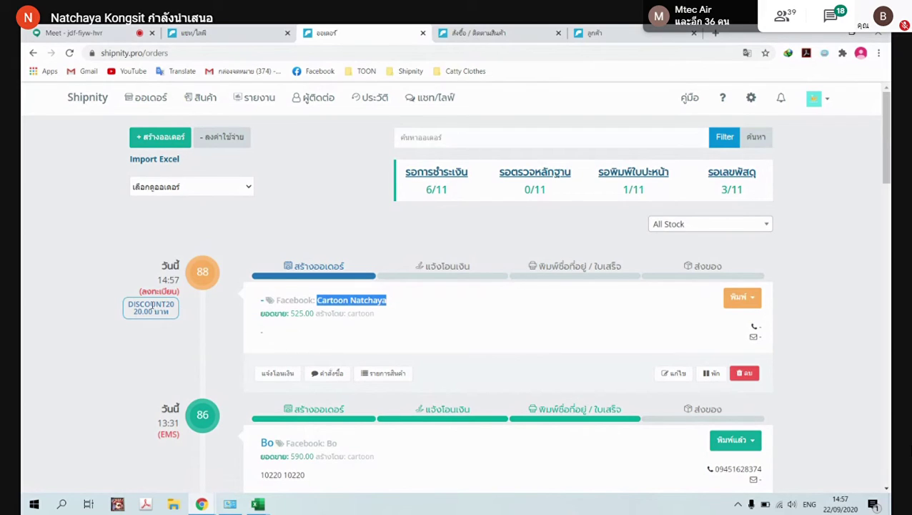
# Close the billing and customer list tabs and return to the chat inbox
pyautogui.click(505, 33)
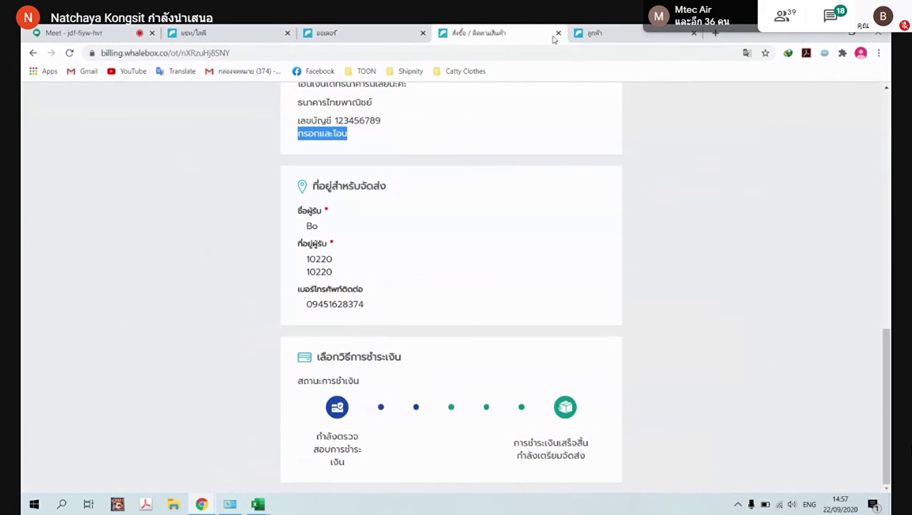
pyautogui.click(559, 34)
pyautogui.click(558, 34)
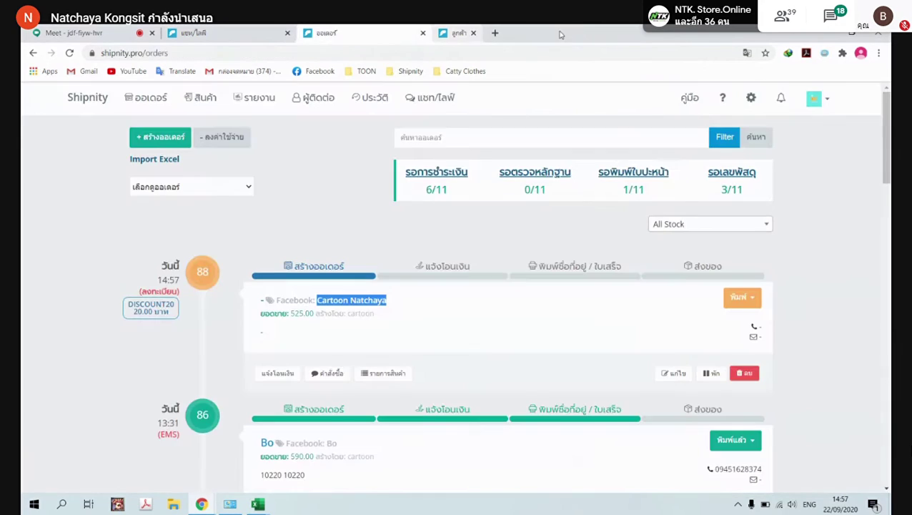
pyautogui.click(247, 27)
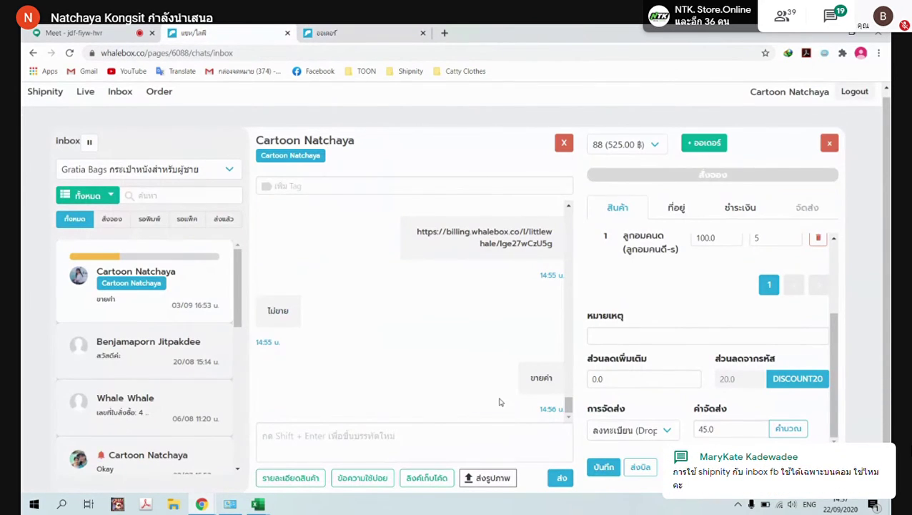
# Post order 88's bill (525.00 baht, transfer details, billing link) into the customer's chat
pyautogui.click(638, 467)
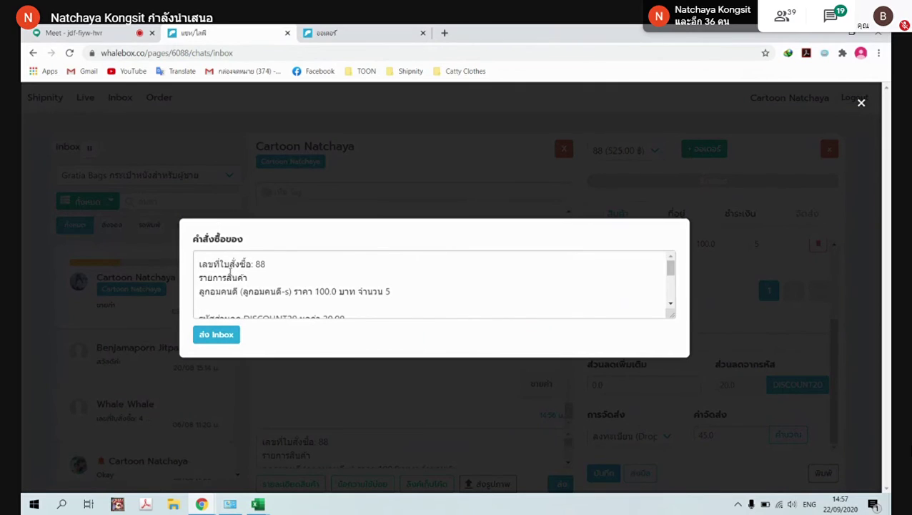
pyautogui.scroll(-5, 278, 264)
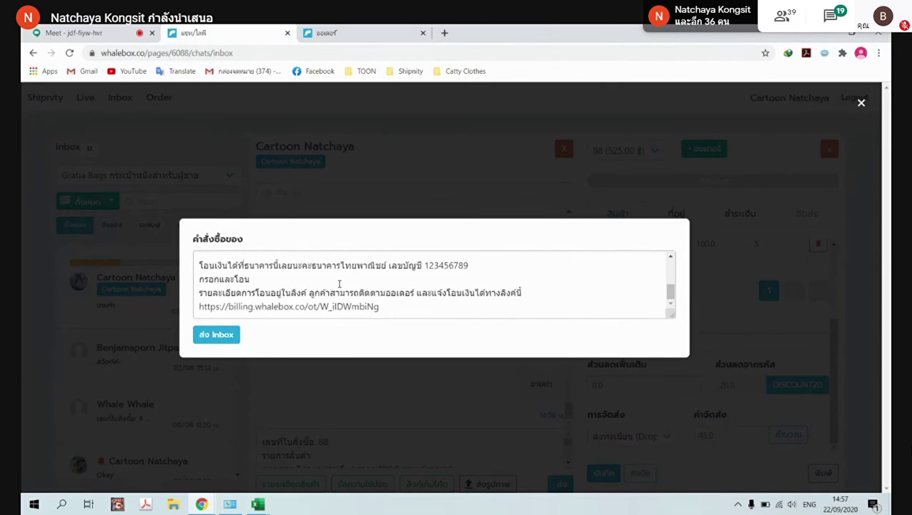
pyautogui.moveTo(395, 309); pyautogui.dragTo(156, 306)
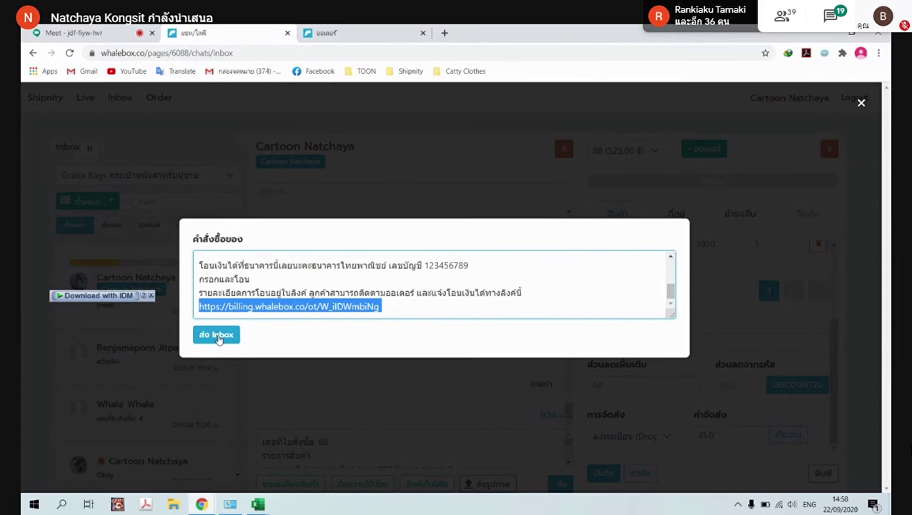
pyautogui.click(217, 335)
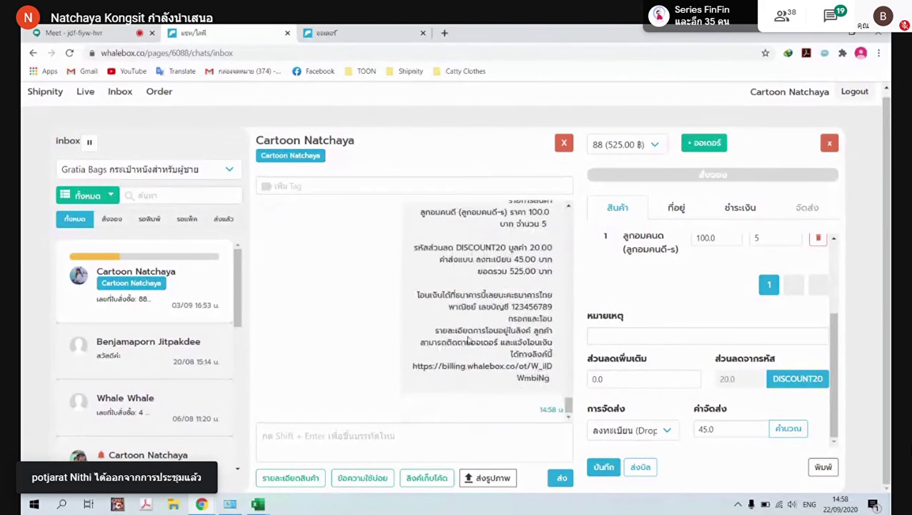
pyautogui.moveTo(412, 366); pyautogui.dragTo(551, 378)
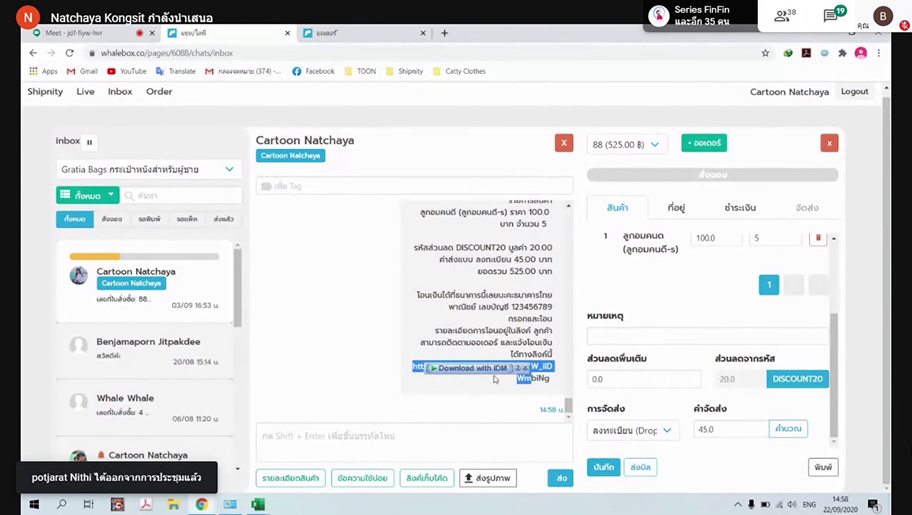
pyautogui.click(346, 375)
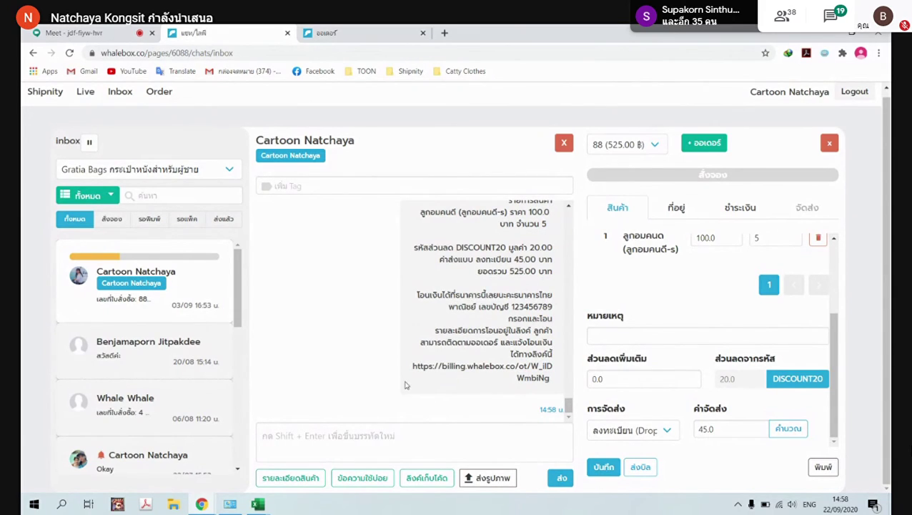
# Bring up order 88's shipping address section in the chat's order panel
pyautogui.click(679, 209)
pyautogui.scroll(1, 325, 326)
pyautogui.scroll(5, 336, 330)
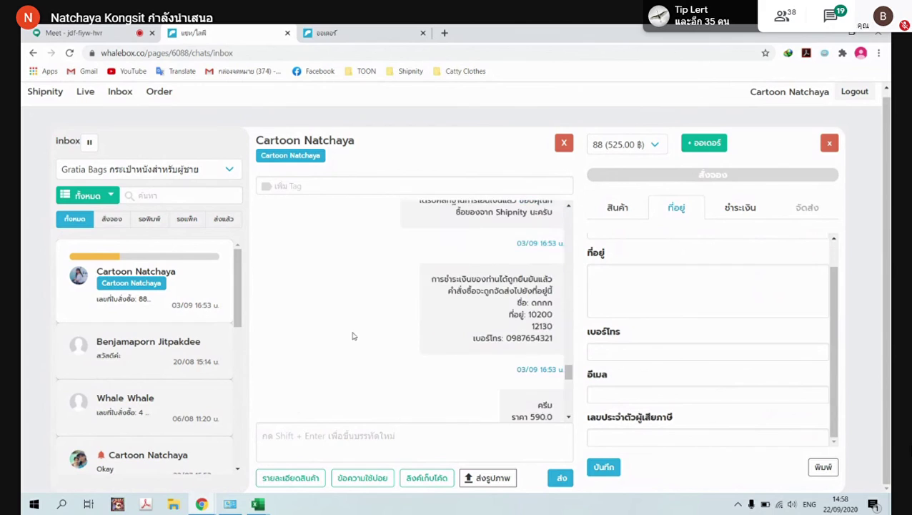
pyautogui.scroll(10, 366, 339)
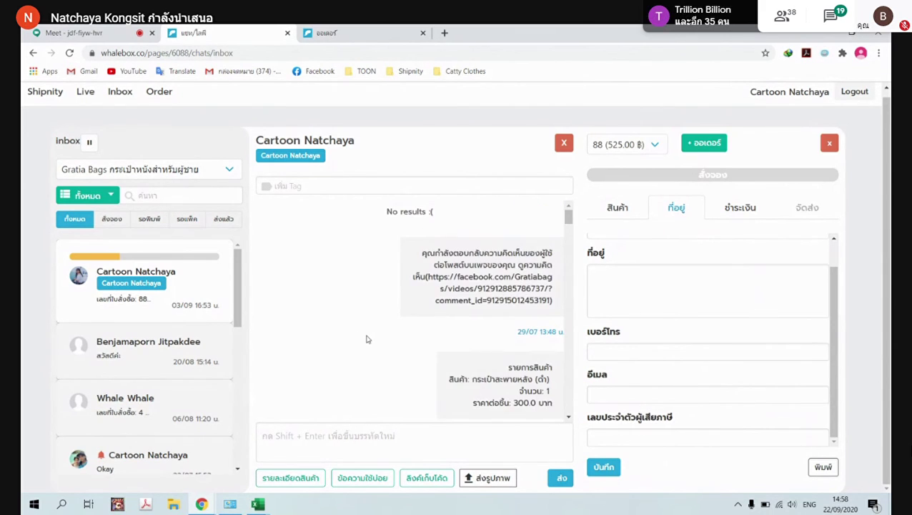
pyautogui.scroll(-15, 366, 339)
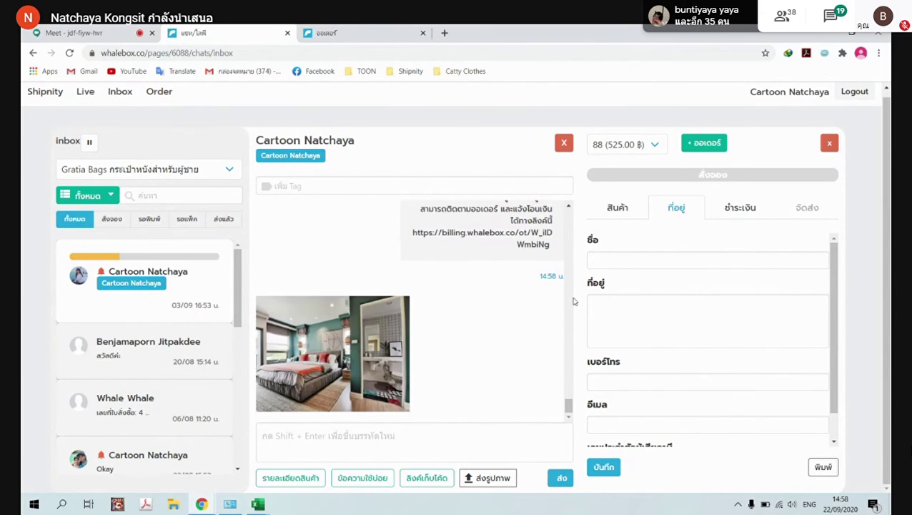
# Enter the recipient's name, address and phone number, then save order 88
pyautogui.click(612, 262)
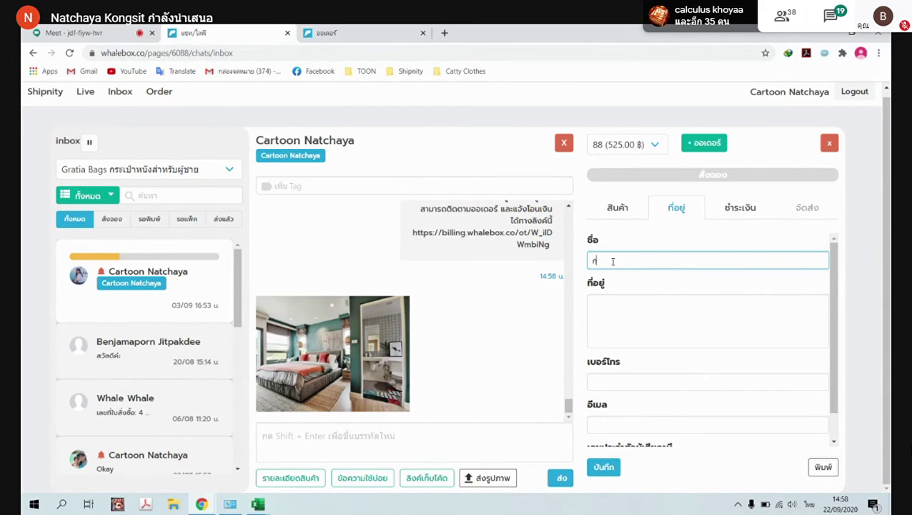
pyautogui.write('การ์')
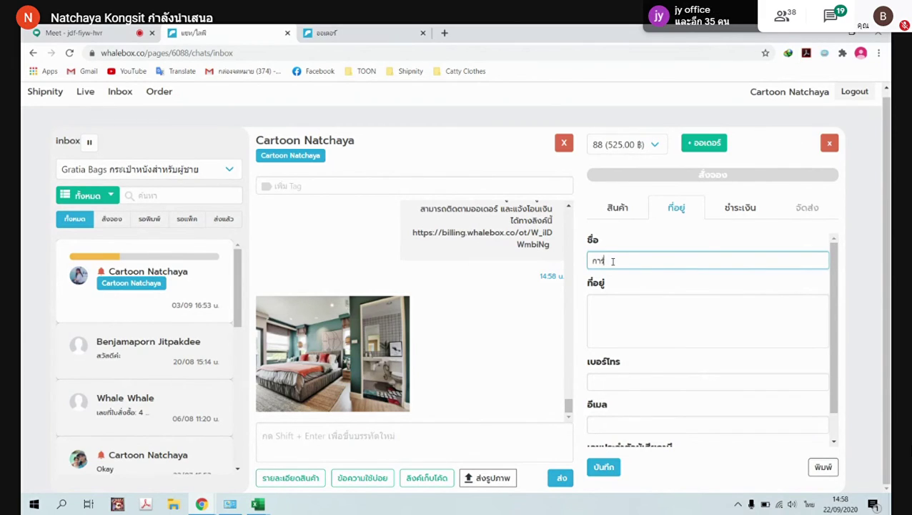
pyautogui.write('ตูน')
pyautogui.click(620, 303)
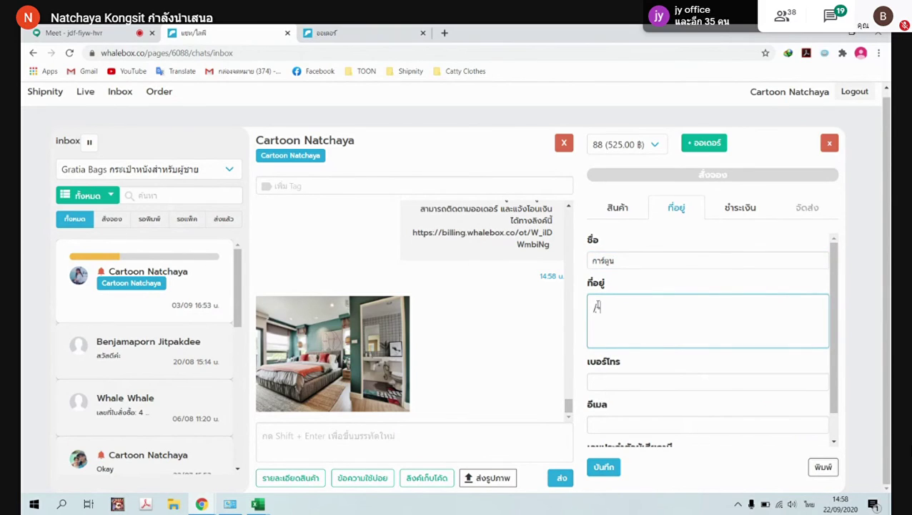
pyautogui.write('265')
pyautogui.click(641, 384)
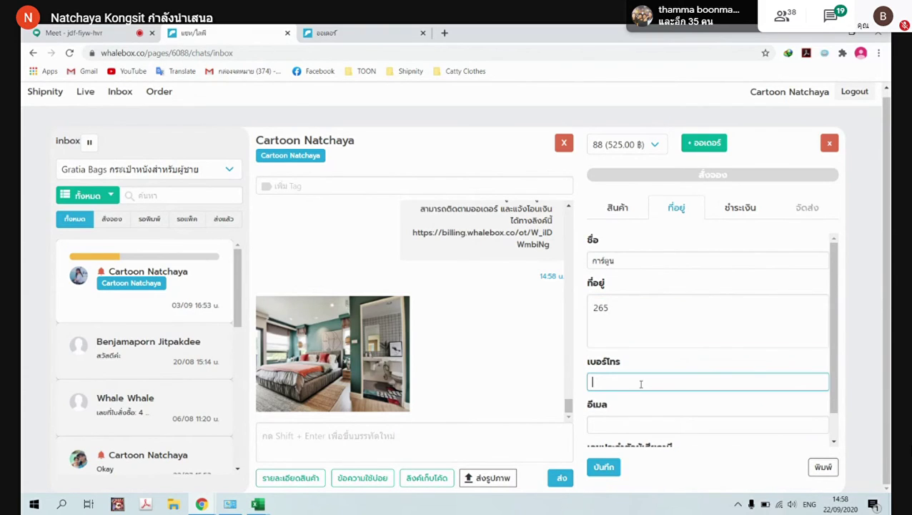
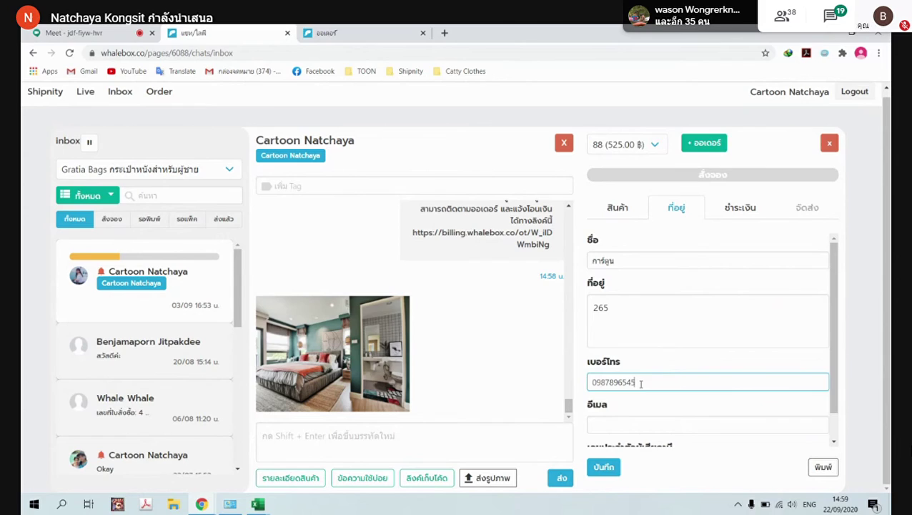
pyautogui.scroll(-1, 642, 384)
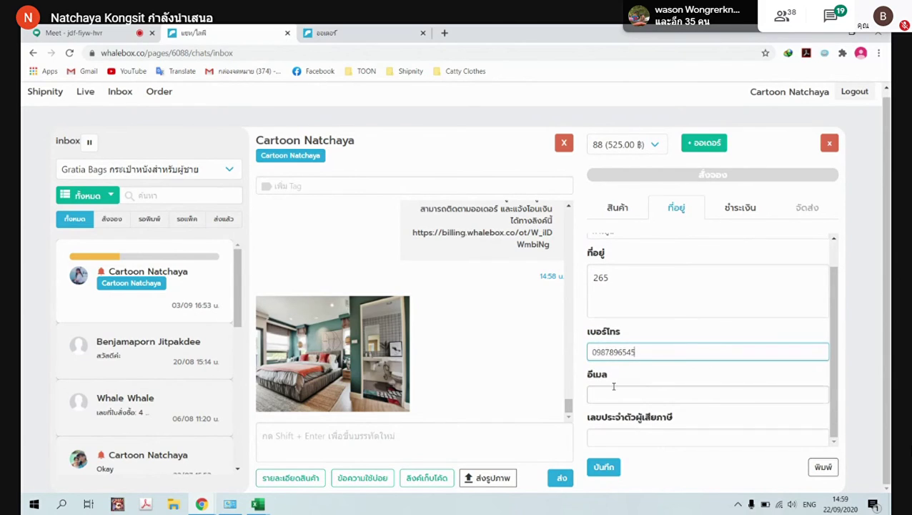
pyautogui.click(608, 468)
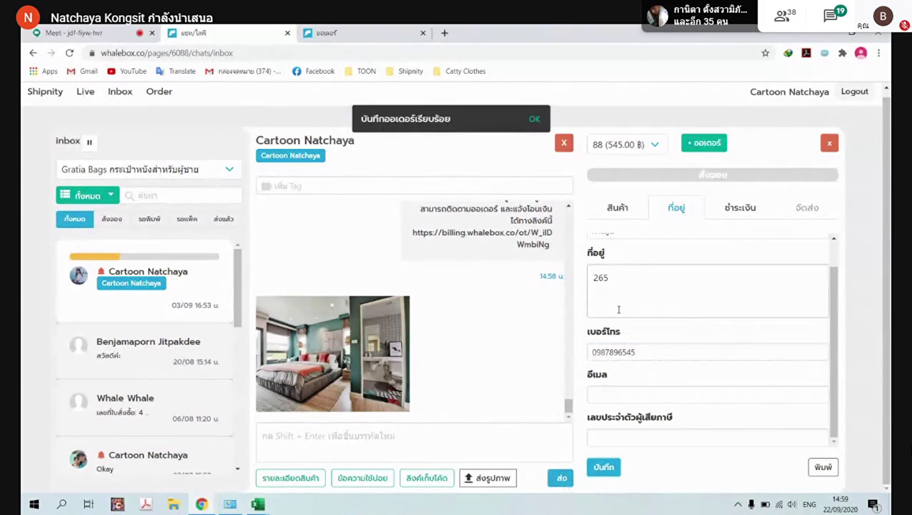
# Attach the customer's chat photo as transfer proof in order 88's payment details
pyautogui.click(734, 209)
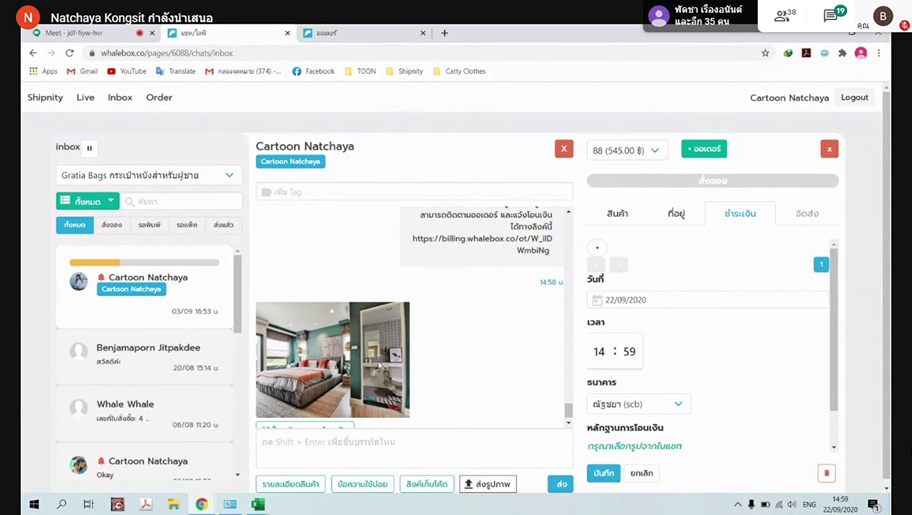
pyautogui.scroll(-2, 379, 364)
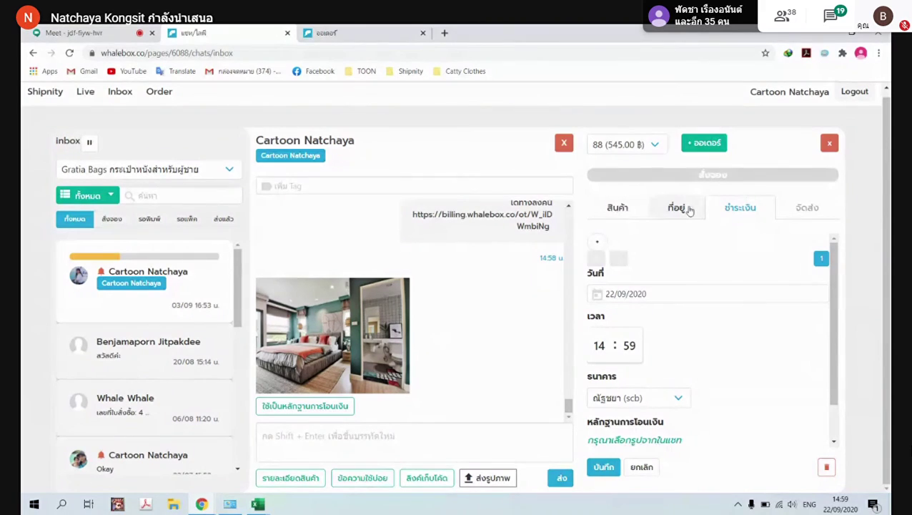
pyautogui.click(688, 210)
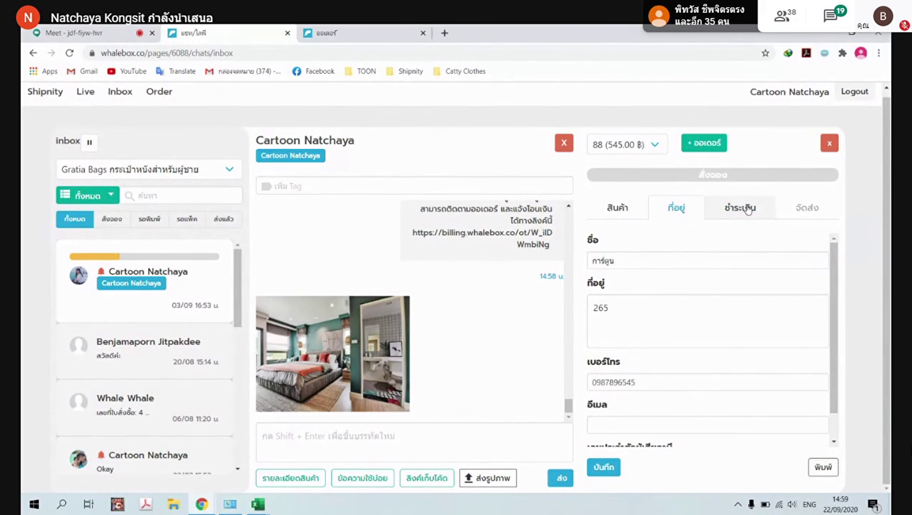
pyautogui.click(724, 209)
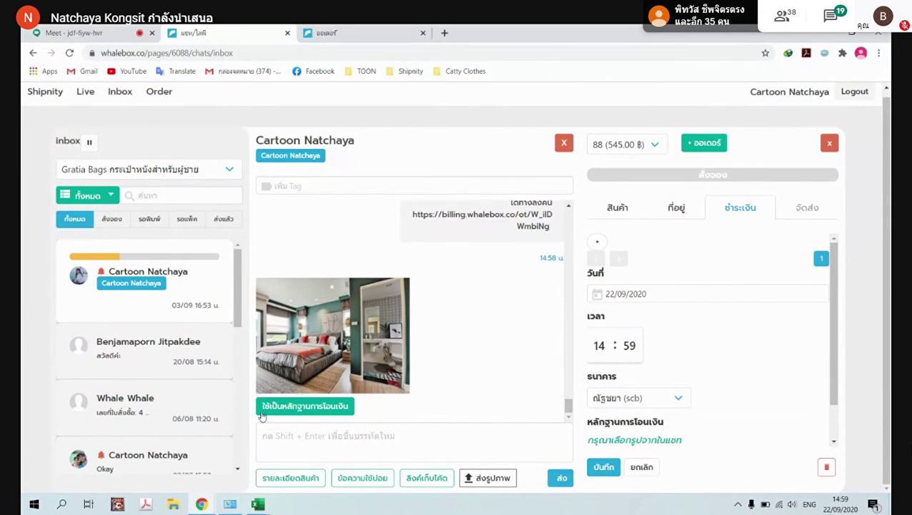
pyautogui.click(331, 413)
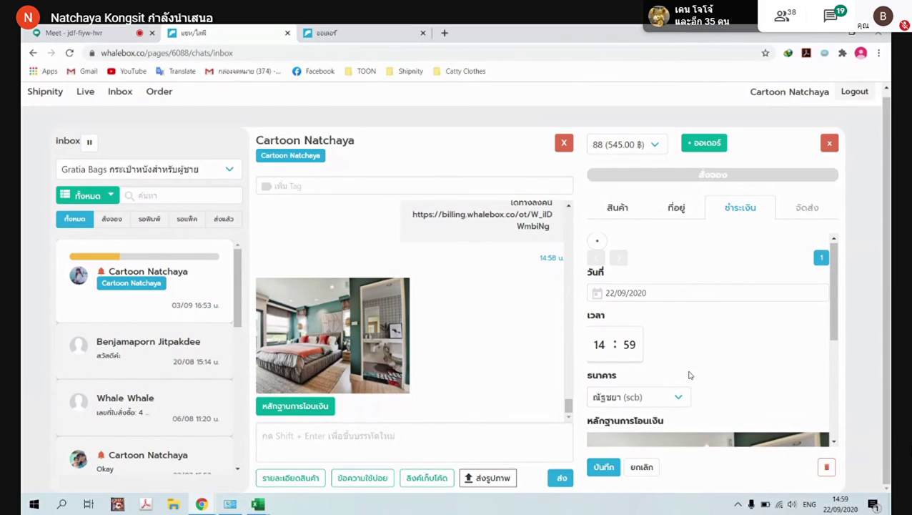
# Highlight the transfer-proof and transfer-confirmation messages in the customer's chat
pyautogui.scroll(-2, 689, 373)
pyautogui.scroll(-1, 675, 341)
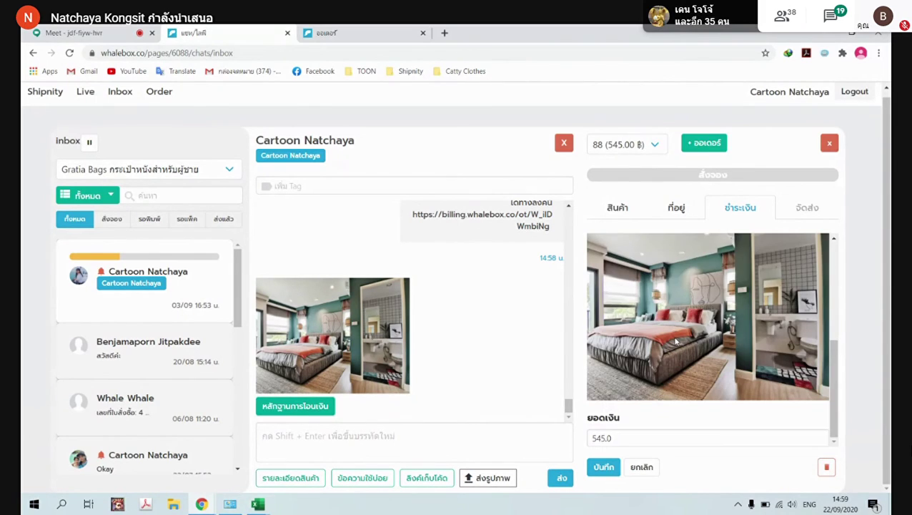
pyautogui.scroll(3, 676, 341)
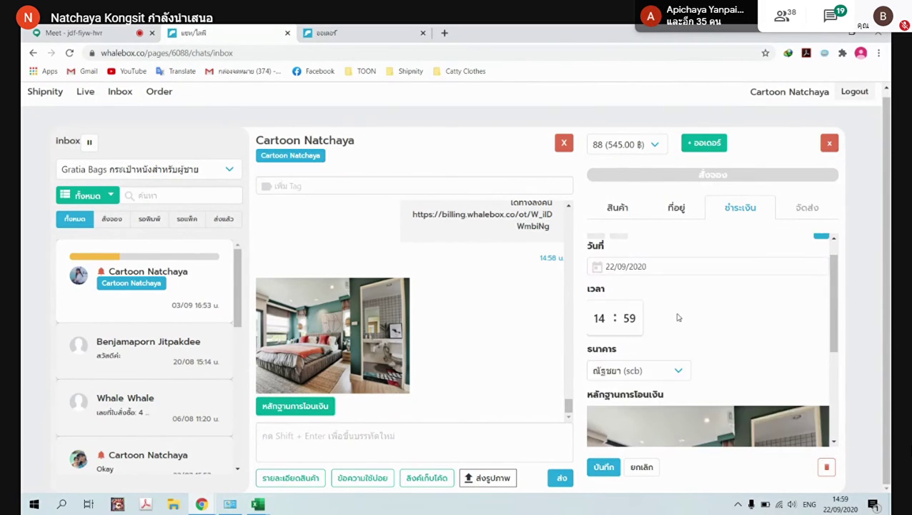
pyautogui.scroll(-3, 679, 318)
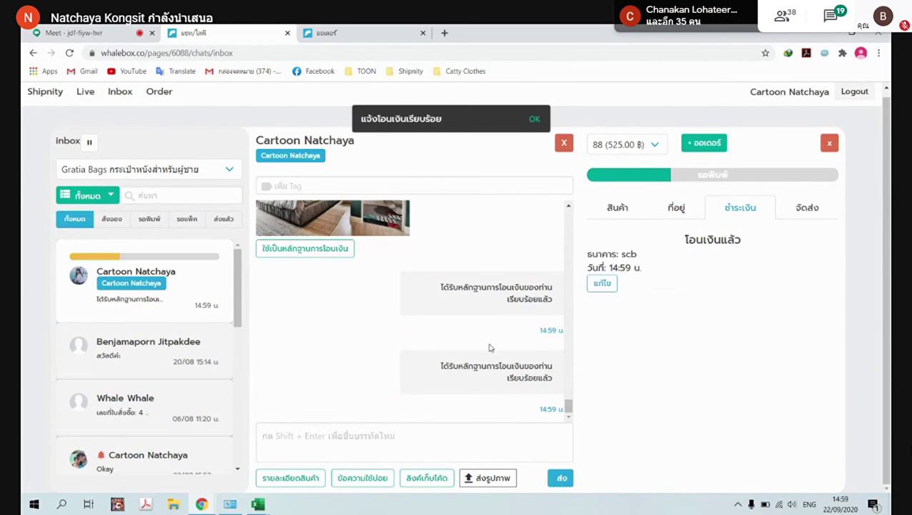
pyautogui.moveTo(441, 287); pyautogui.dragTo(557, 304)
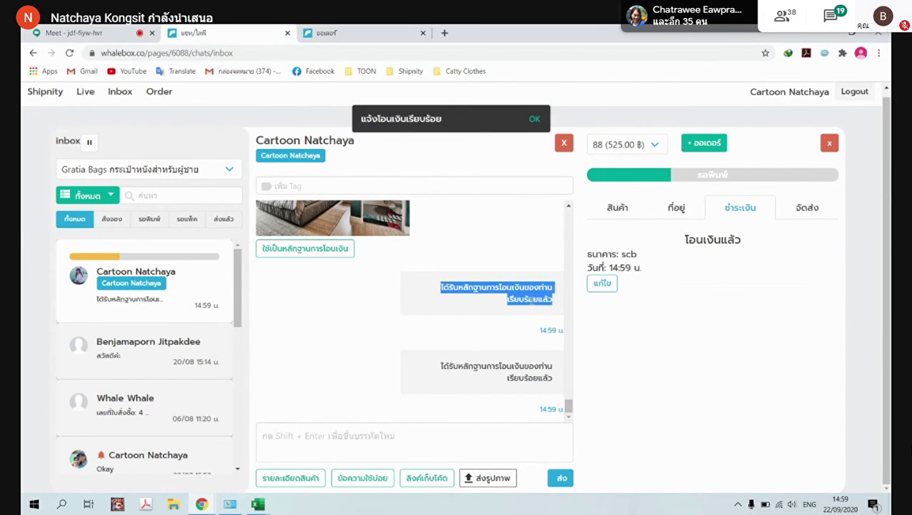
pyautogui.scroll(5, 529, 304)
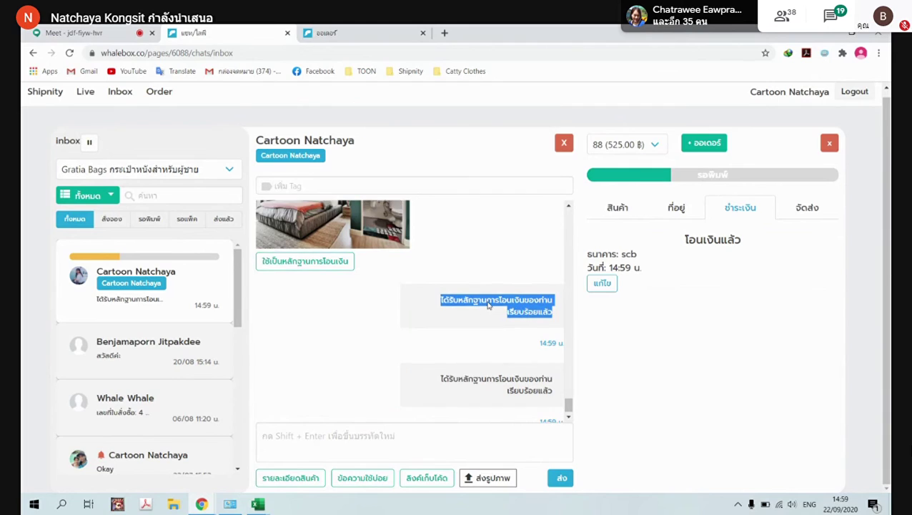
pyautogui.moveTo(414, 342); pyautogui.dragTo(512, 341)
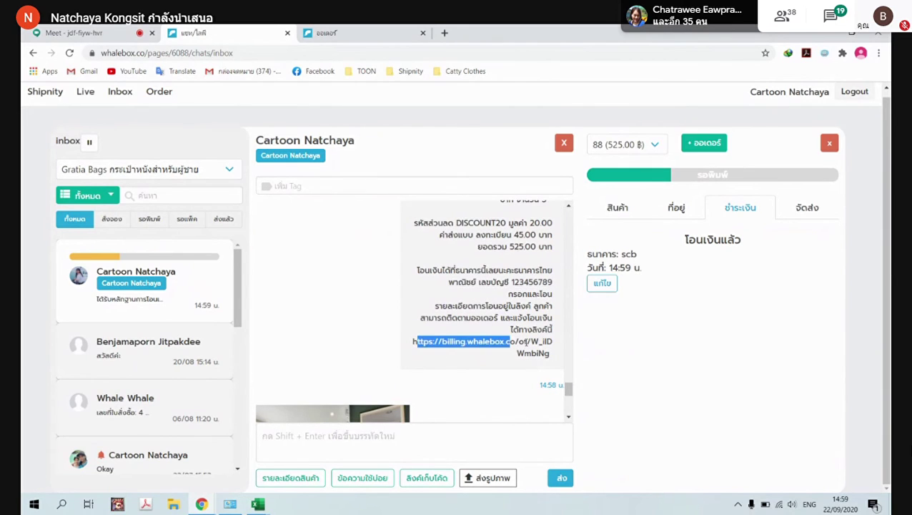
pyautogui.scroll(-5, 523, 345)
pyautogui.scroll(-1, 523, 345)
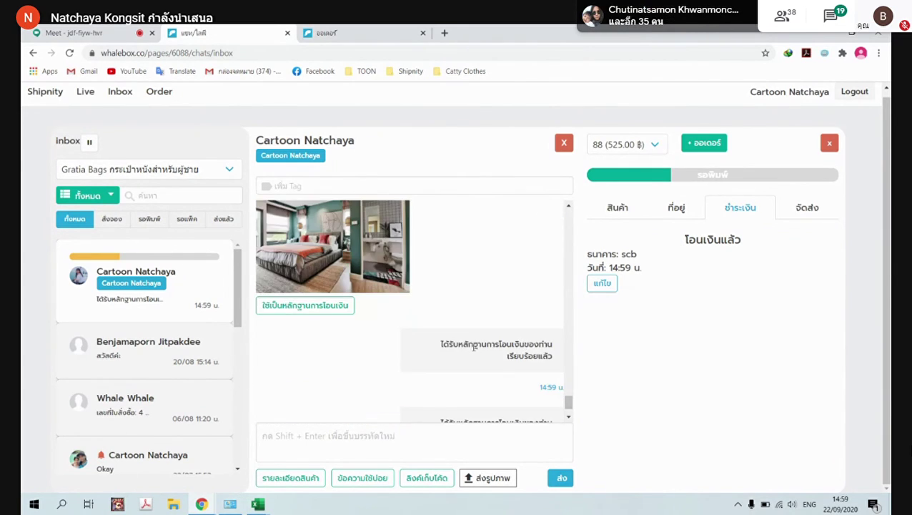
pyautogui.moveTo(446, 347); pyautogui.dragTo(559, 360)
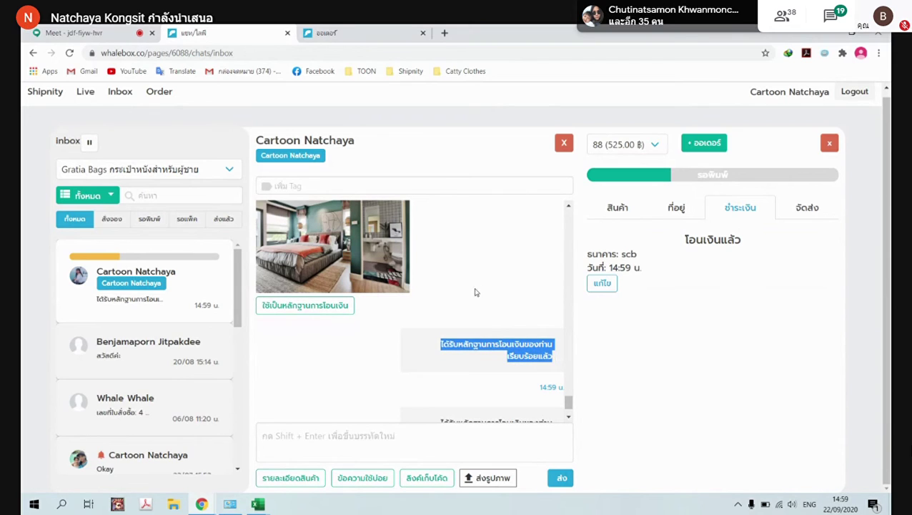
# Select the billing.whalebox.co tracking link in the order-summary message
pyautogui.click(336, 33)
pyautogui.click(255, 32)
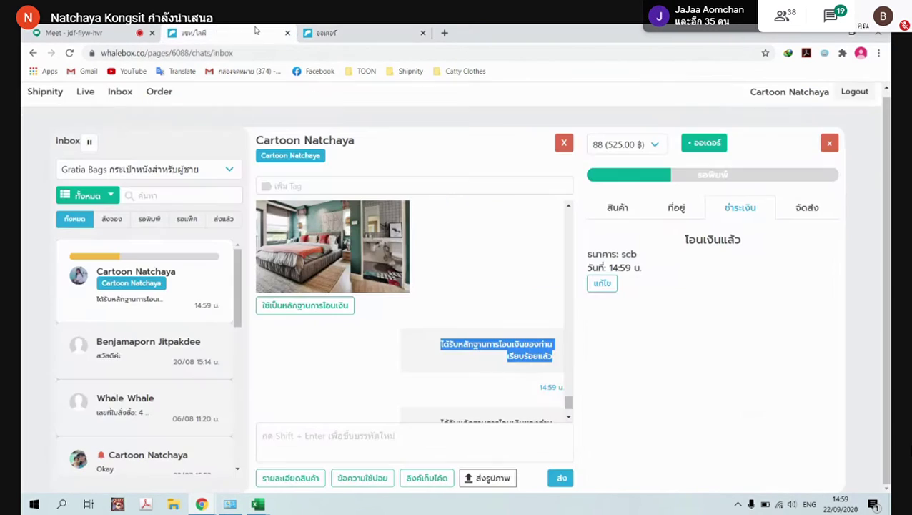
pyautogui.scroll(-5, 456, 336)
pyautogui.moveTo(413, 284); pyautogui.dragTo(556, 309)
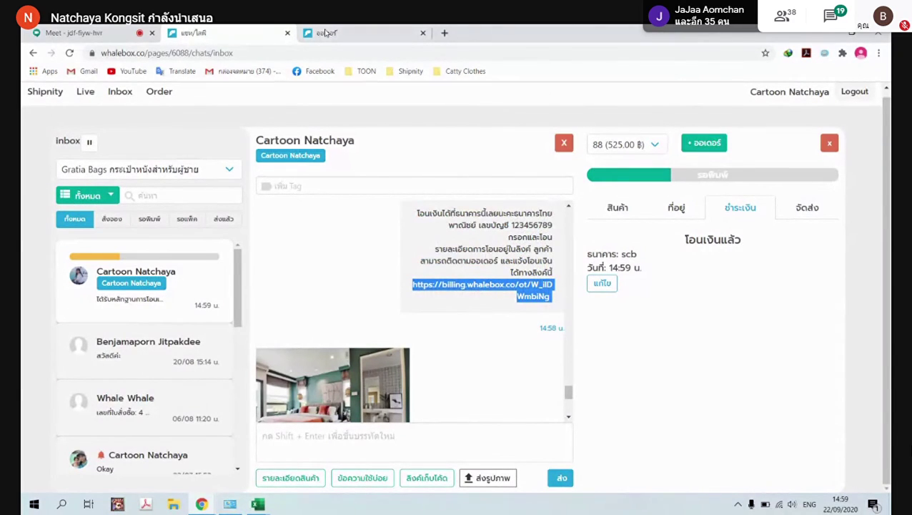
pyautogui.click(404, 28)
# Load the billing link in a new tab and review order 88's preparing-goods status and delivery details
pyautogui.click(444, 34)
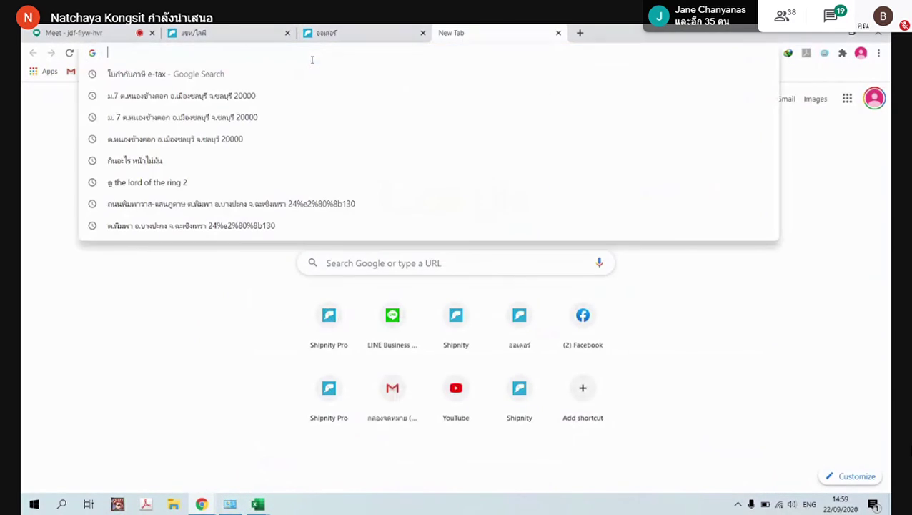
pyautogui.press('Return')
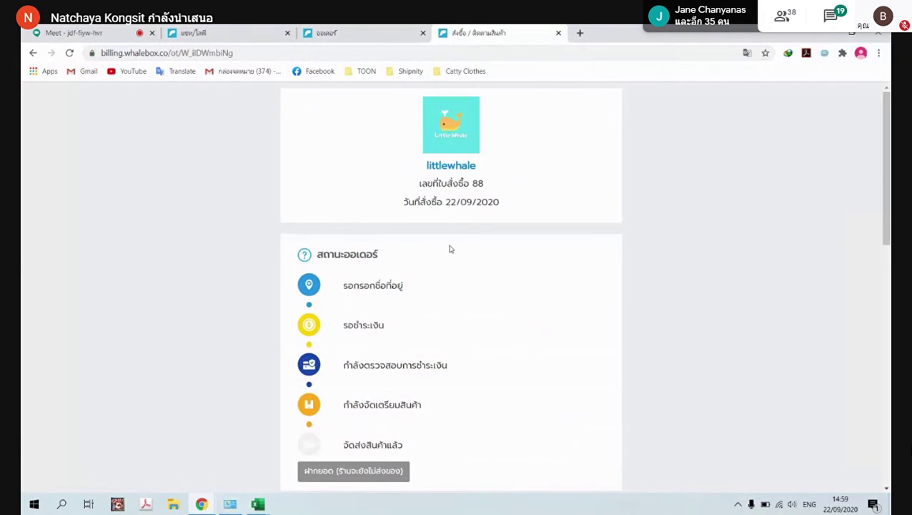
pyautogui.scroll(-1, 450, 248)
pyautogui.moveTo(343, 347); pyautogui.dragTo(427, 353)
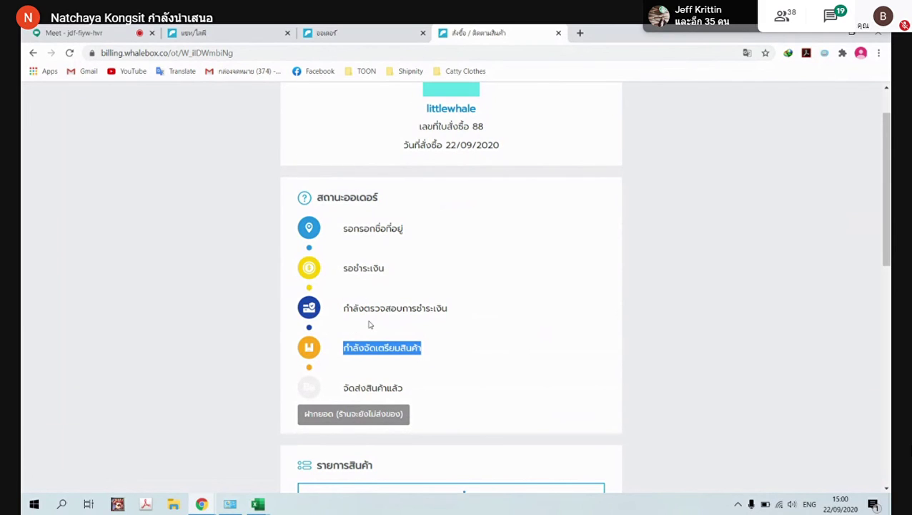
pyautogui.scroll(-3, 369, 325)
pyautogui.scroll(-5, 394, 365)
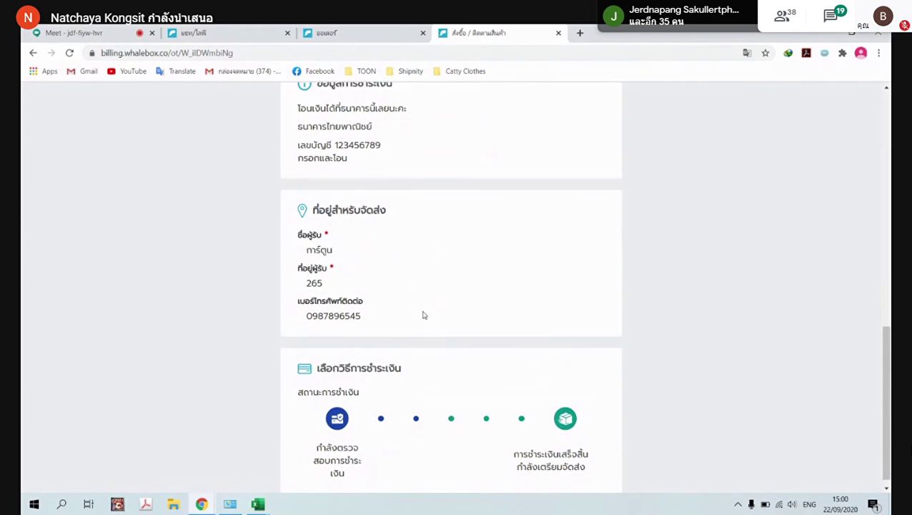
pyautogui.scroll(-1, 518, 266)
pyautogui.click(350, 30)
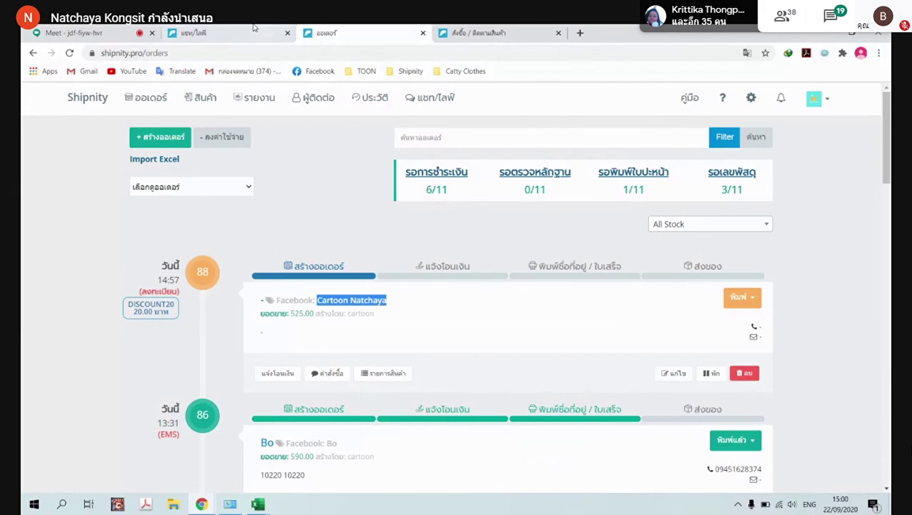
# Show order 88's shipping details in the customer's chat
pyautogui.click(268, 32)
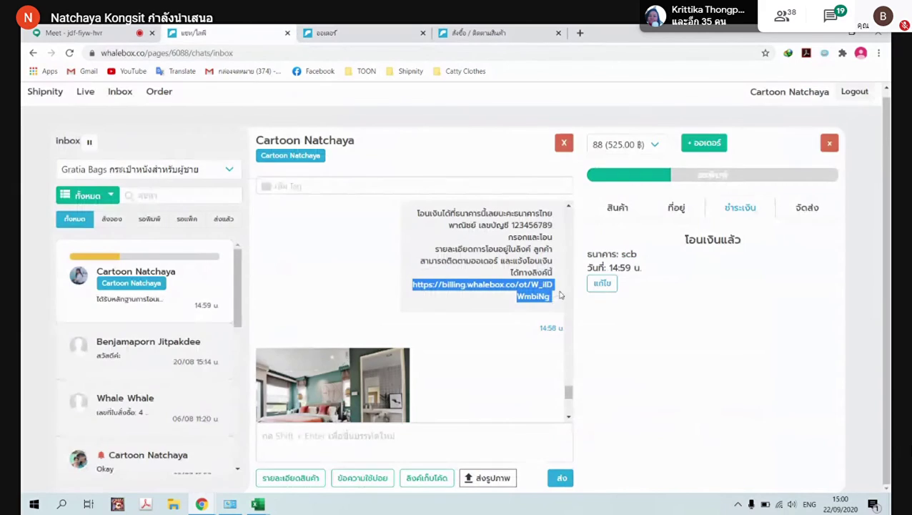
pyautogui.click(800, 208)
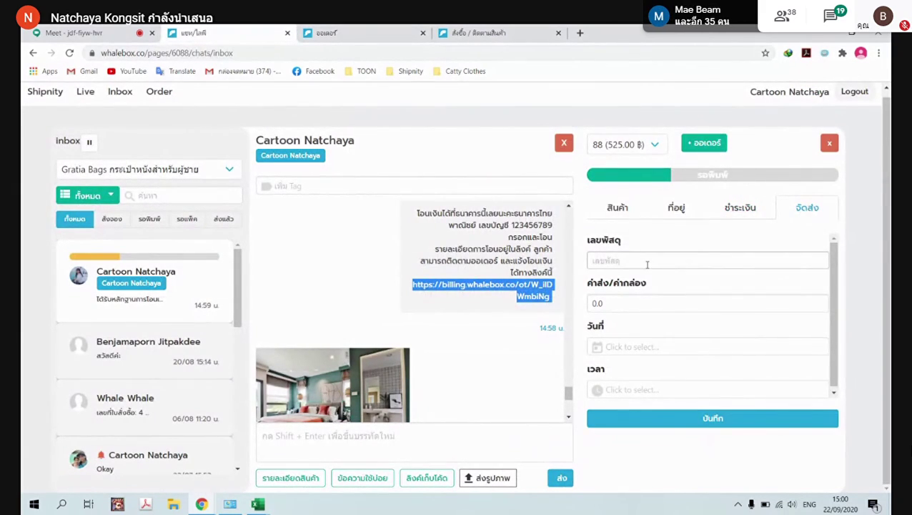
pyautogui.click(647, 263)
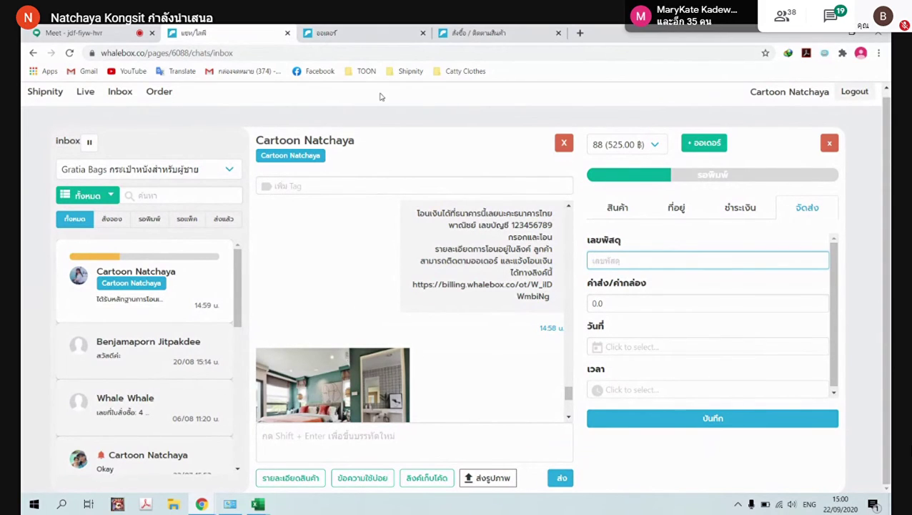
# Mark order 88's transfer as notified on the orders page and reload the list
pyautogui.click(363, 33)
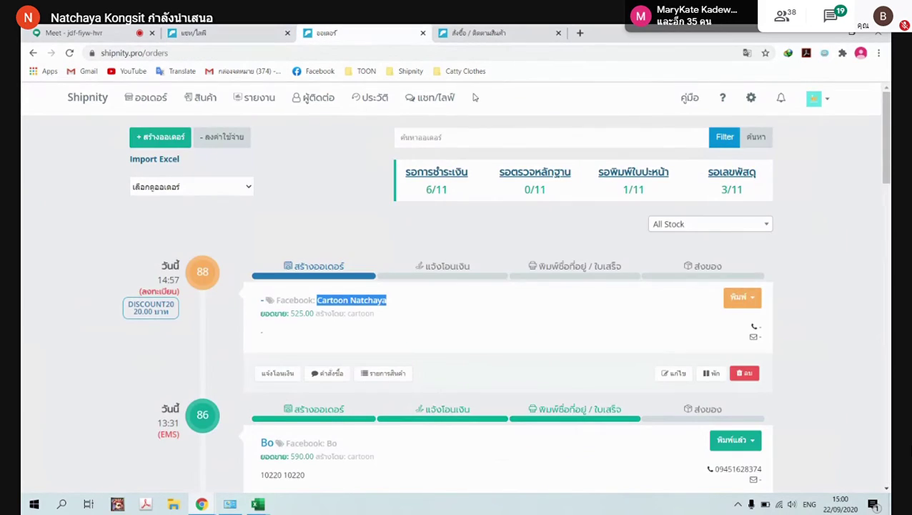
pyautogui.click(276, 376)
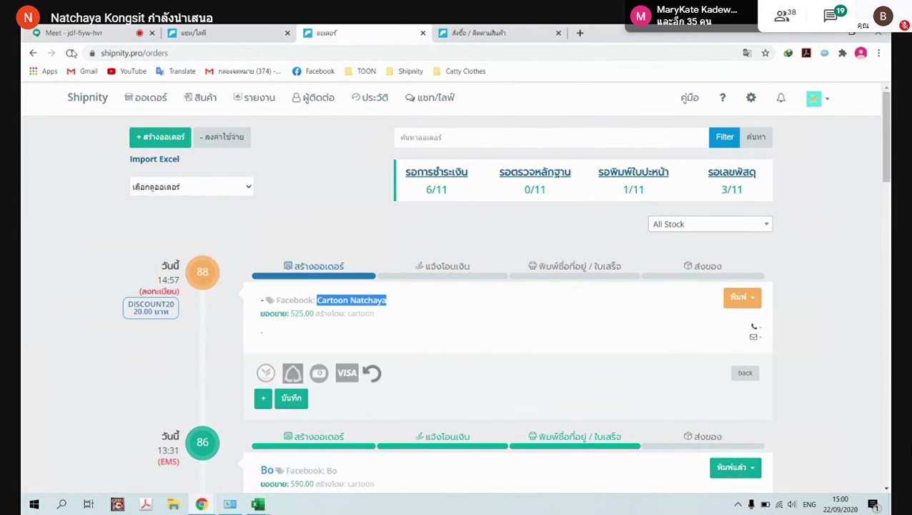
pyautogui.click(71, 53)
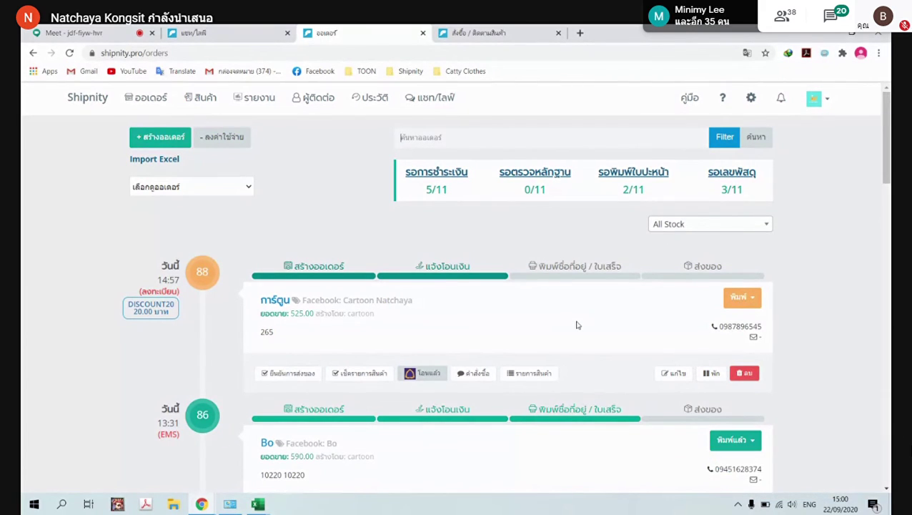
pyautogui.click(100, 30)
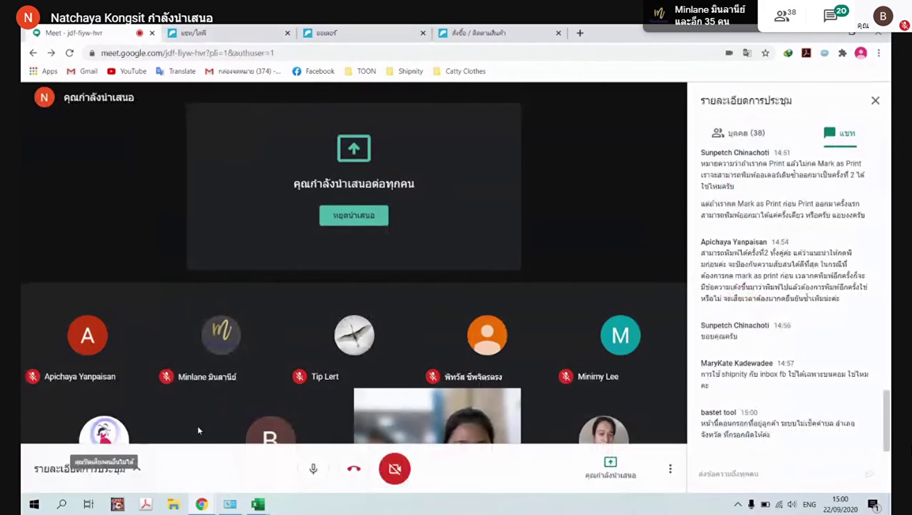
pyautogui.click(468, 30)
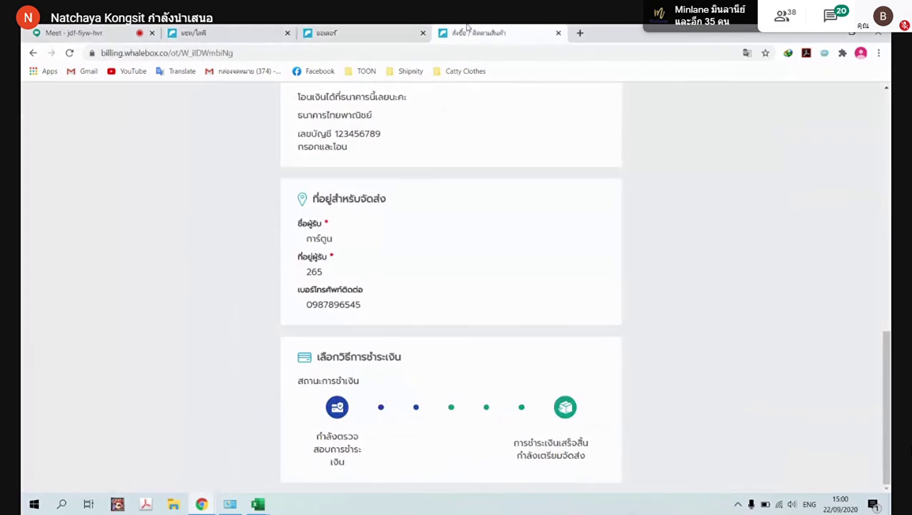
pyautogui.click(348, 31)
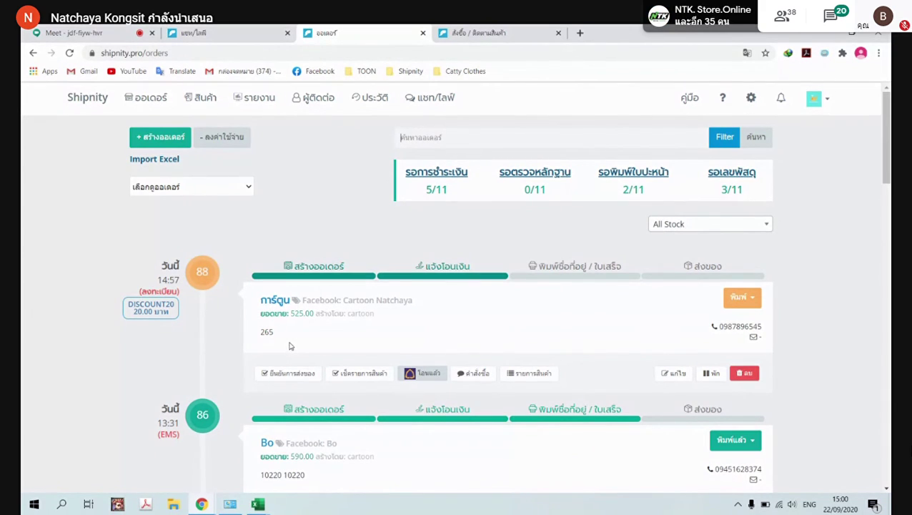
# Review order 88's ordered items in the chat and on its tracking page
pyautogui.click(108, 32)
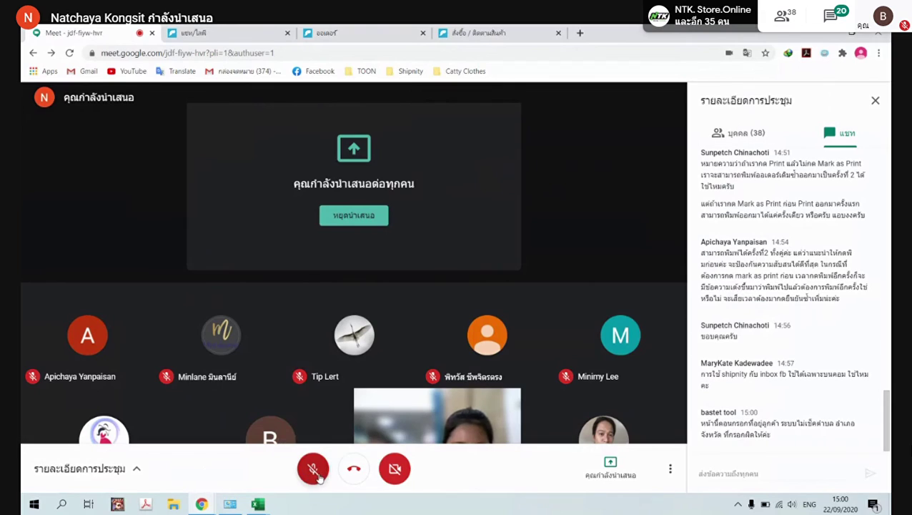
pyautogui.click(486, 32)
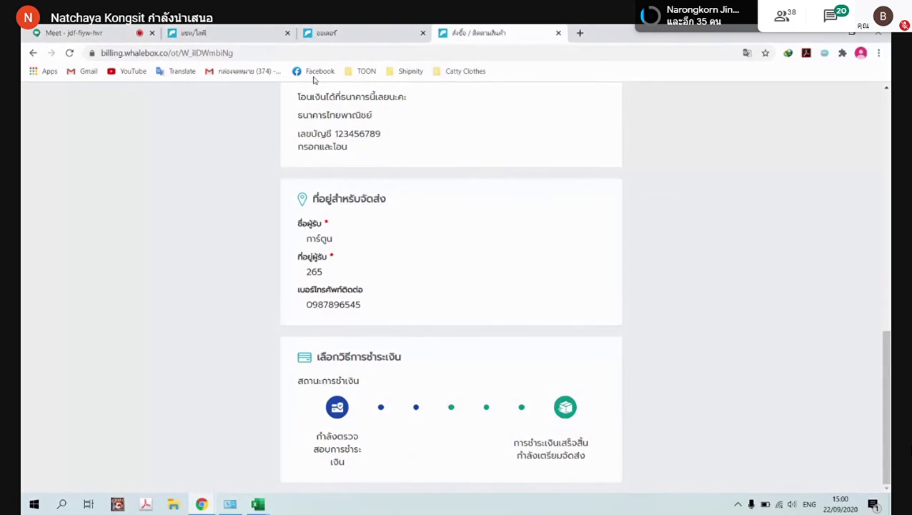
pyautogui.click(326, 32)
pyautogui.click(230, 32)
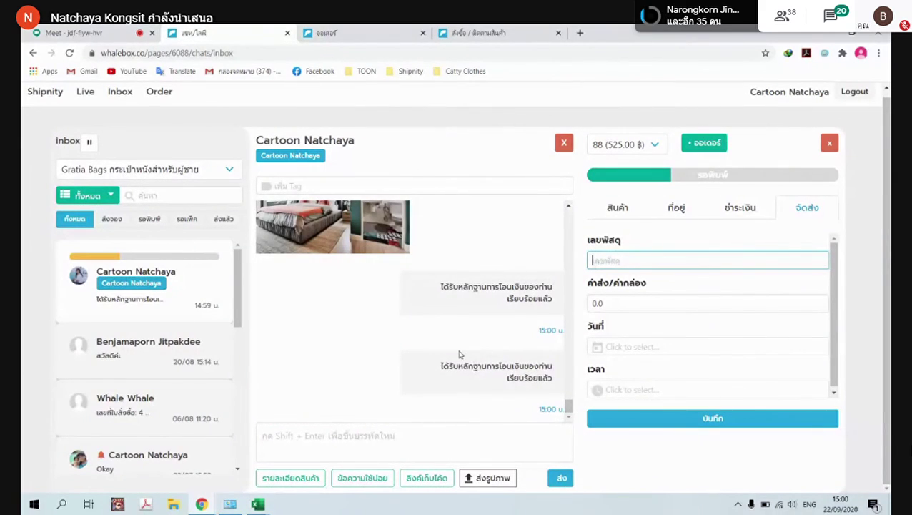
pyautogui.click(622, 210)
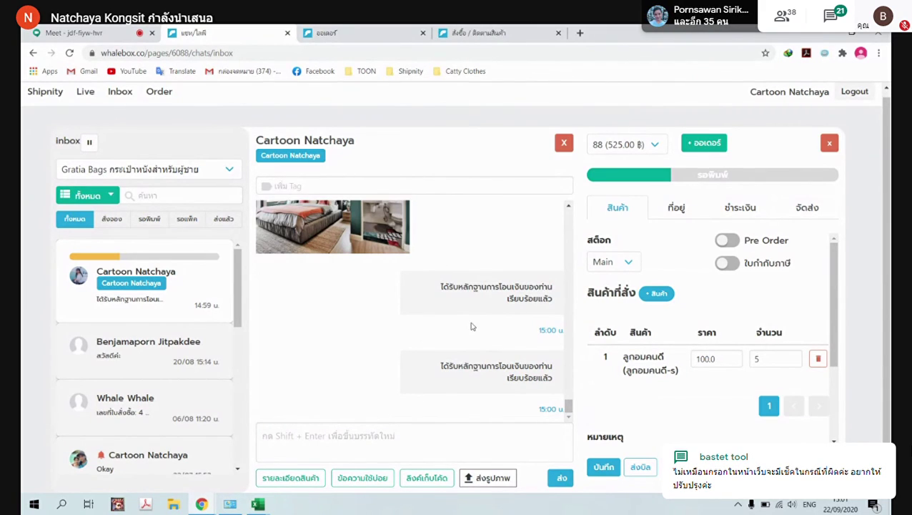
pyautogui.click(378, 27)
pyautogui.click(504, 32)
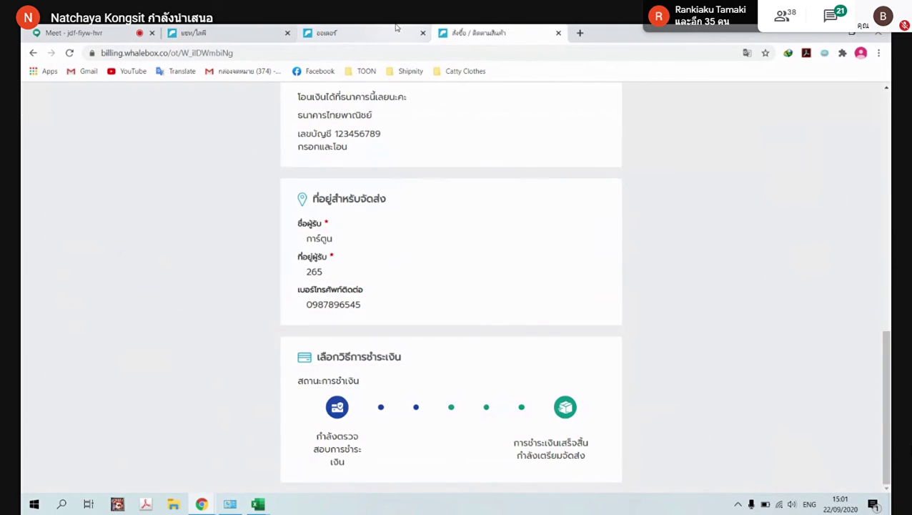
pyautogui.click(395, 27)
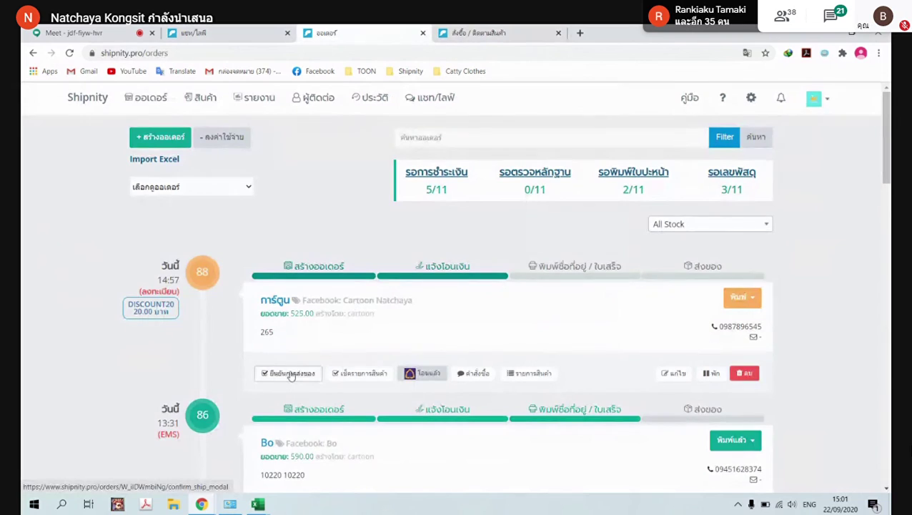
# Confirm shipment of order 88 and show its item check listing 5 of A000045-5
pyautogui.click(288, 373)
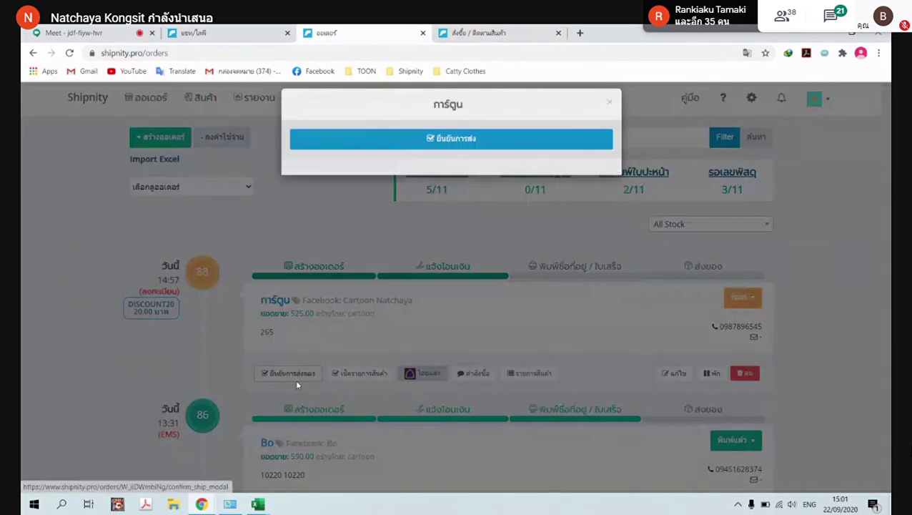
pyautogui.click(433, 151)
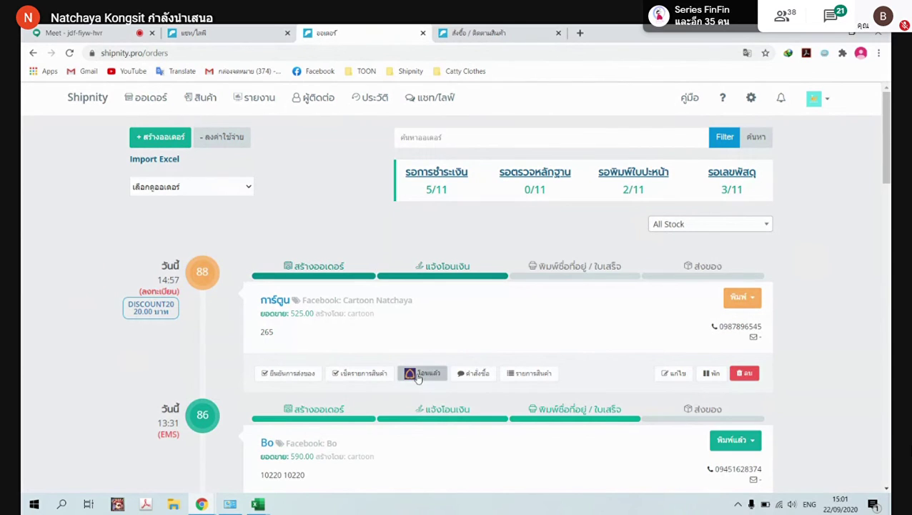
pyautogui.click(362, 374)
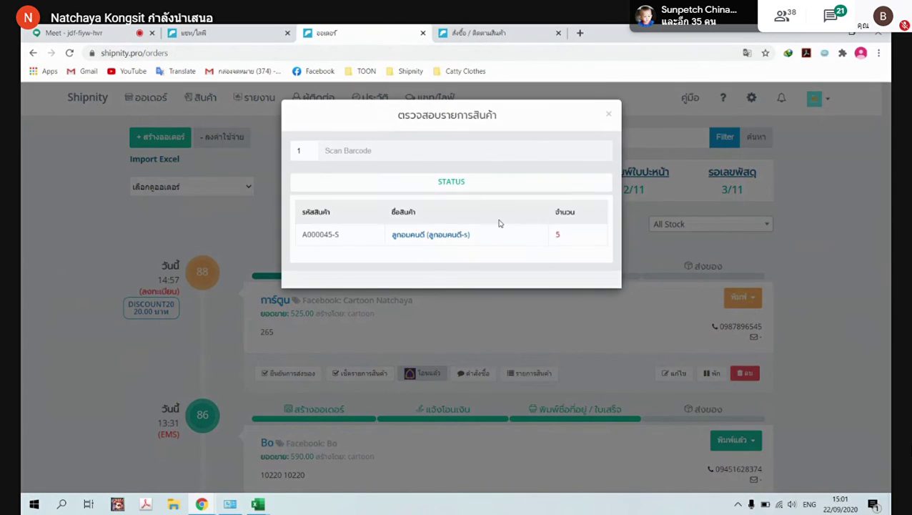